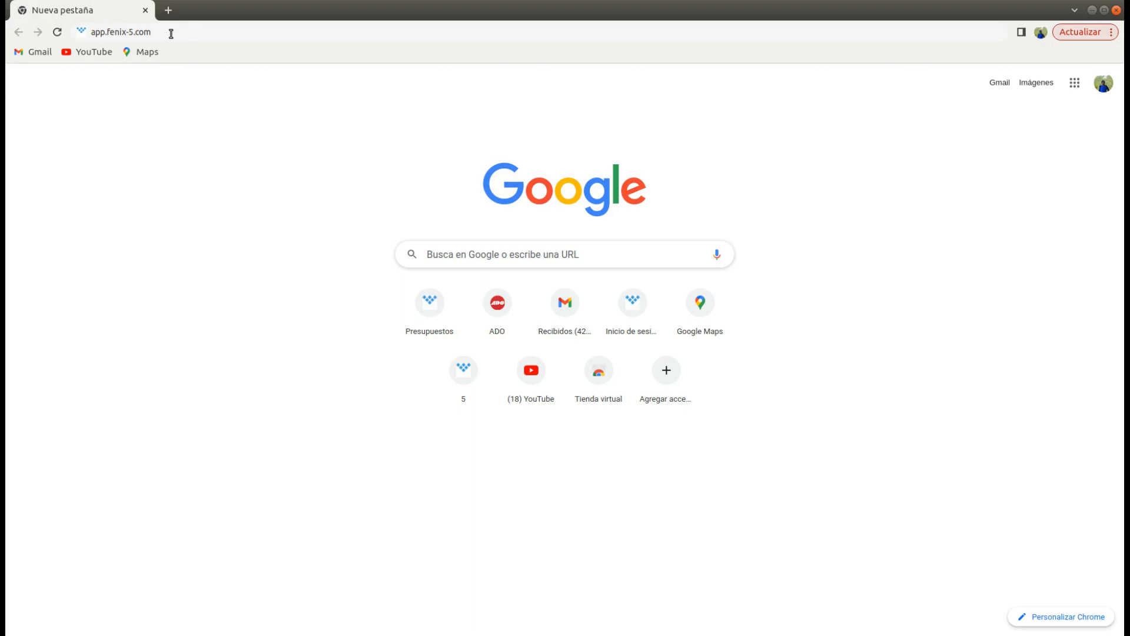
Open app.fenix-5.com and log in with the saved username and the account password.
left_click(171, 34)
key("Return")
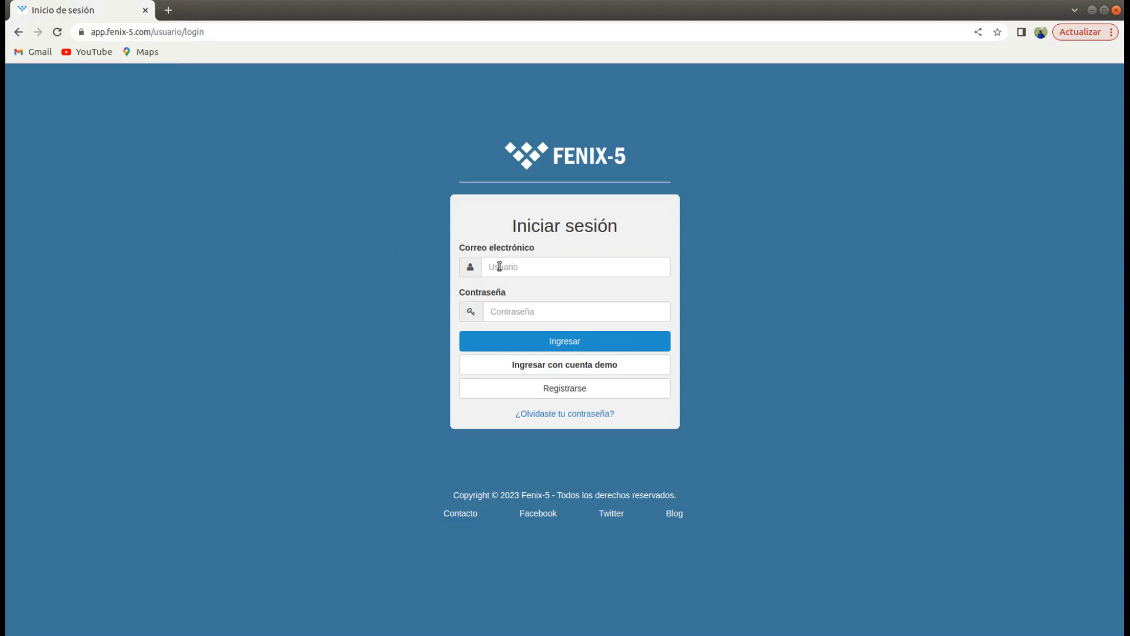
left_click(499, 266)
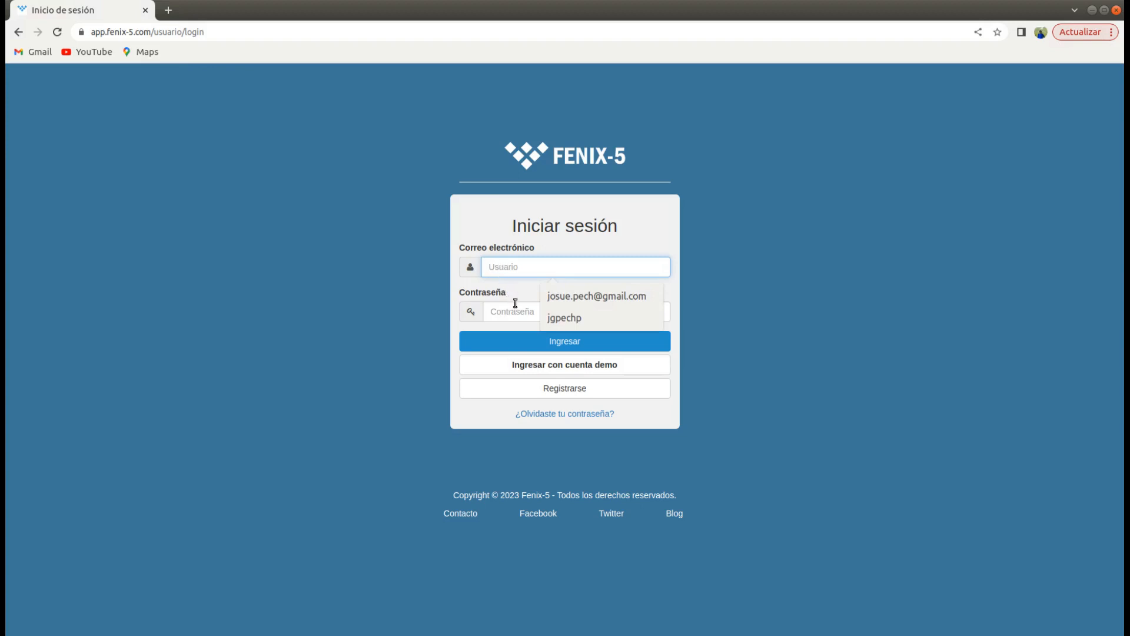
left_click(559, 320)
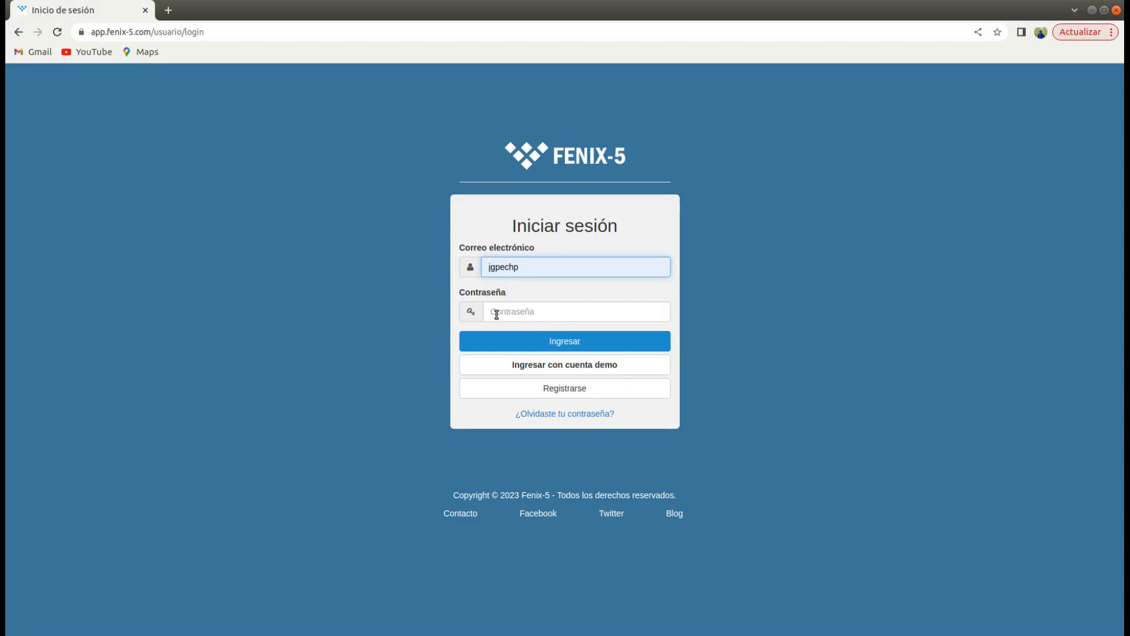
left_click(496, 313)
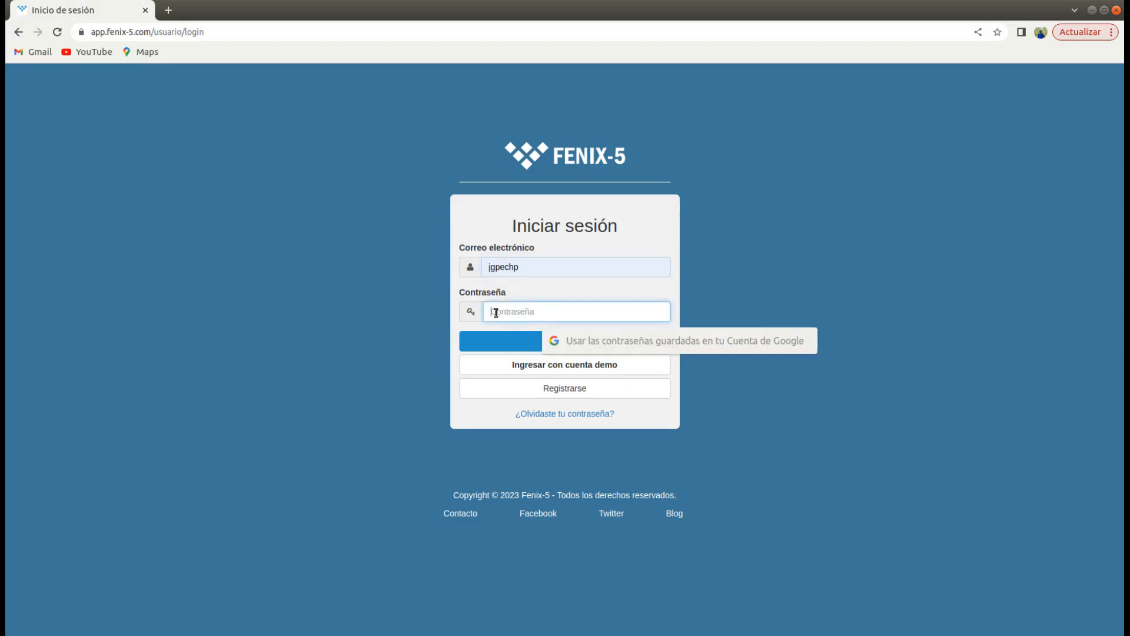
type("•")
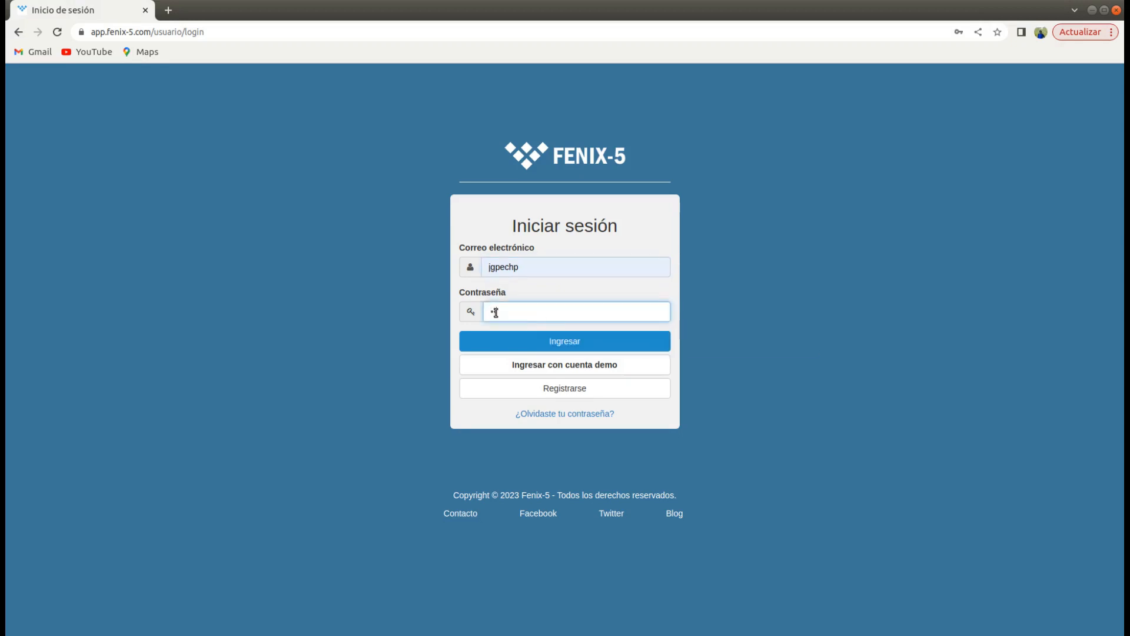
type("••••••")
key("Return")
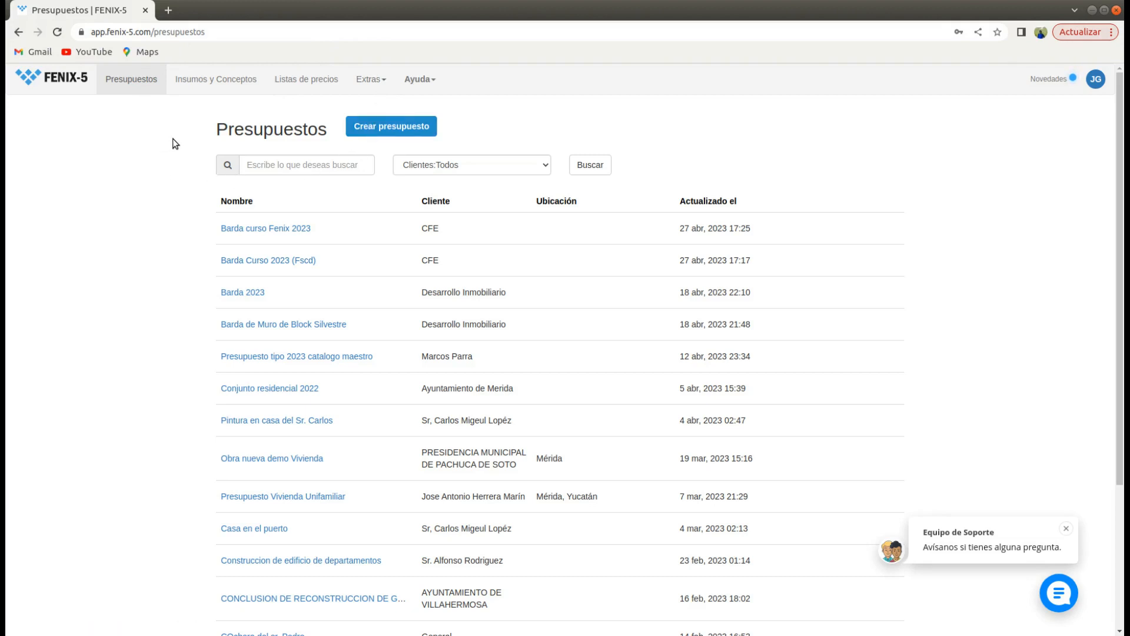
Look over the Insumos y Conceptos catalogs and the Listas de precios, and return to the Presupuestos list.
left_click(229, 84)
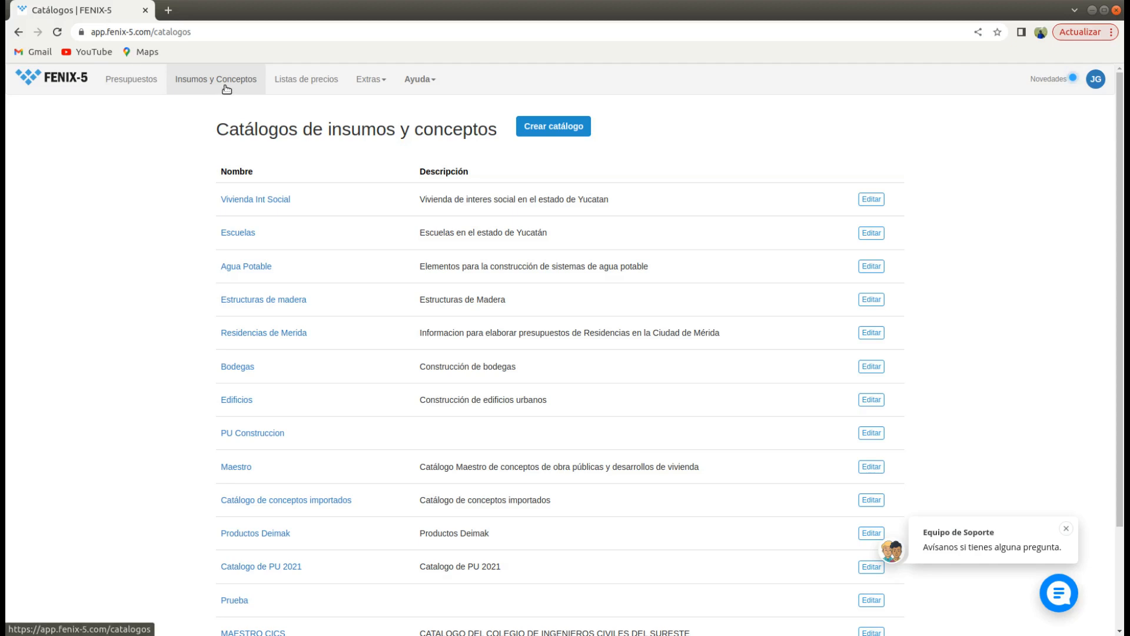
left_click(309, 84)
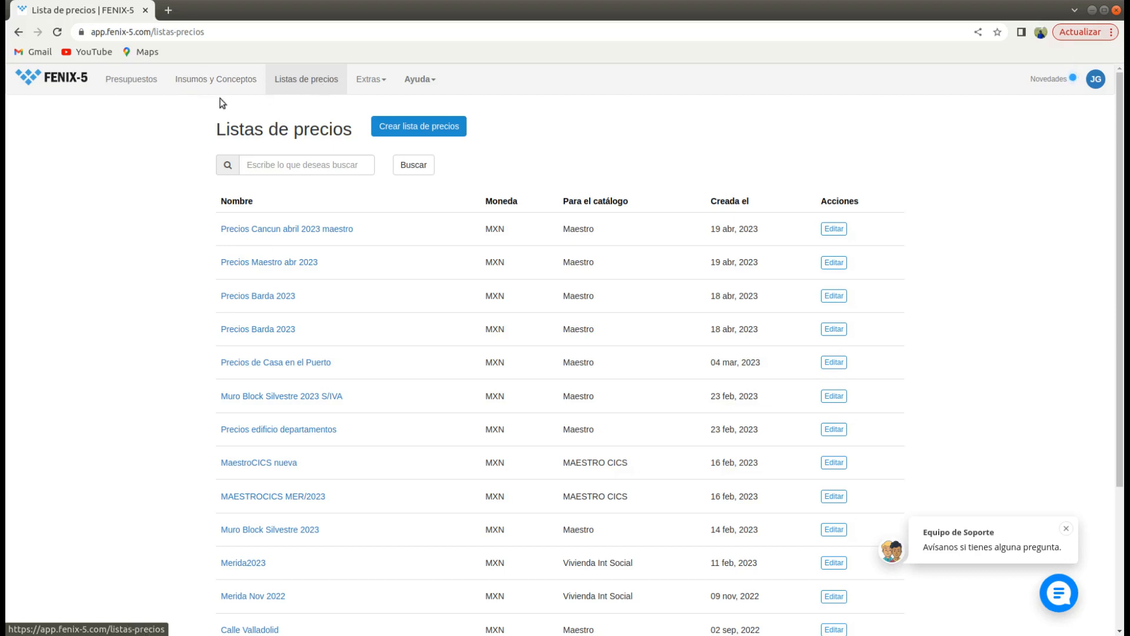
left_click(124, 86)
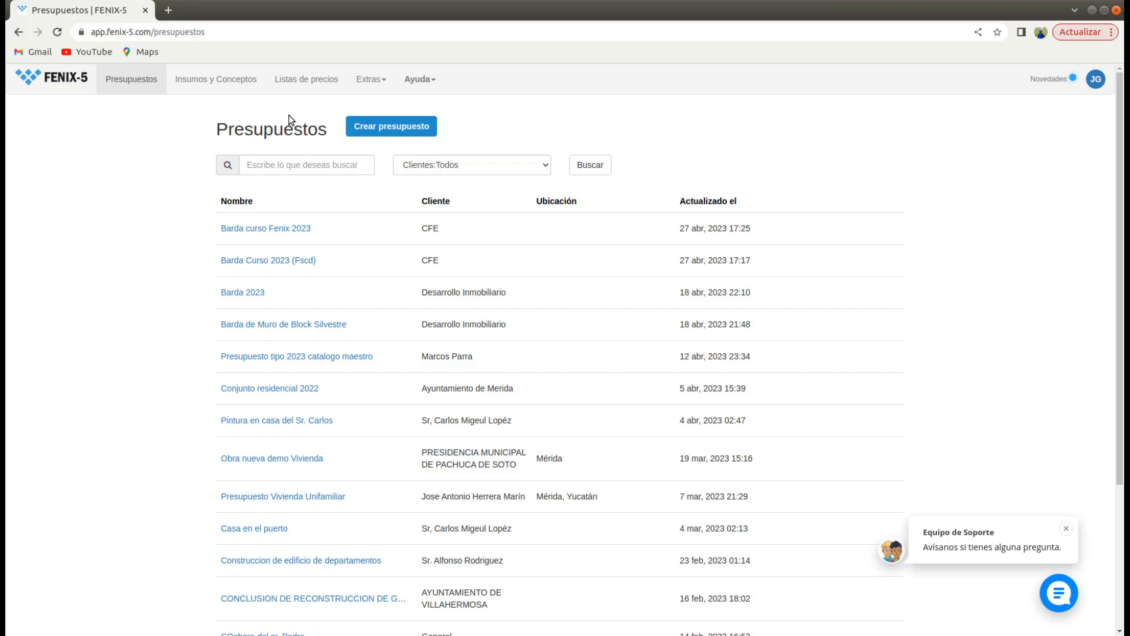
Examine the Familias list under Extras, including its blank form for adding a family.
left_click(370, 81)
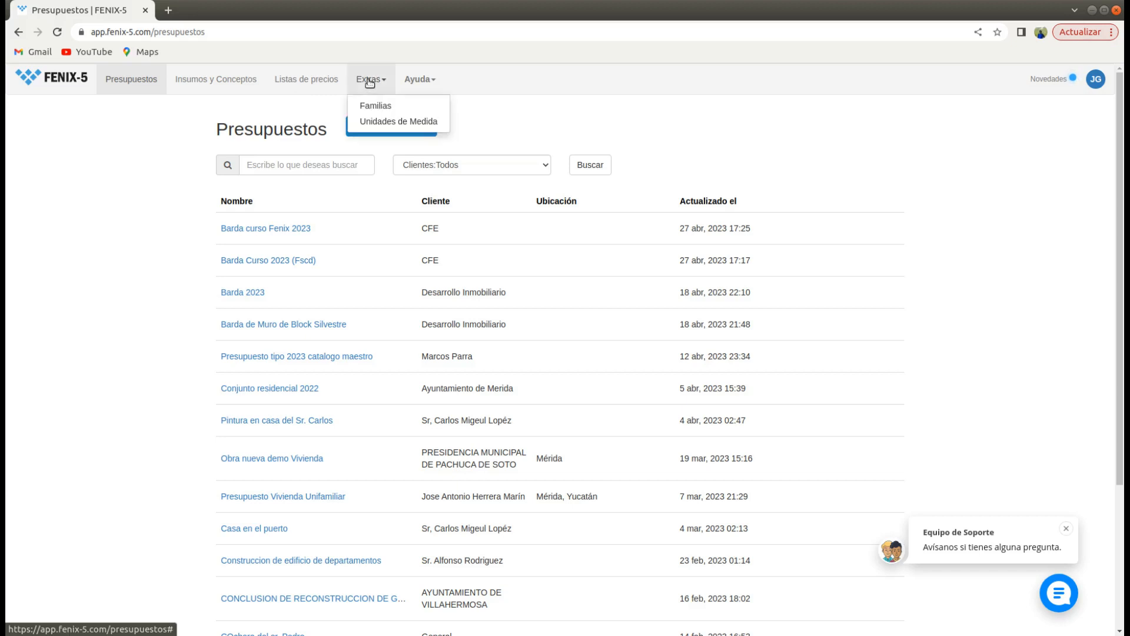
left_click(374, 109)
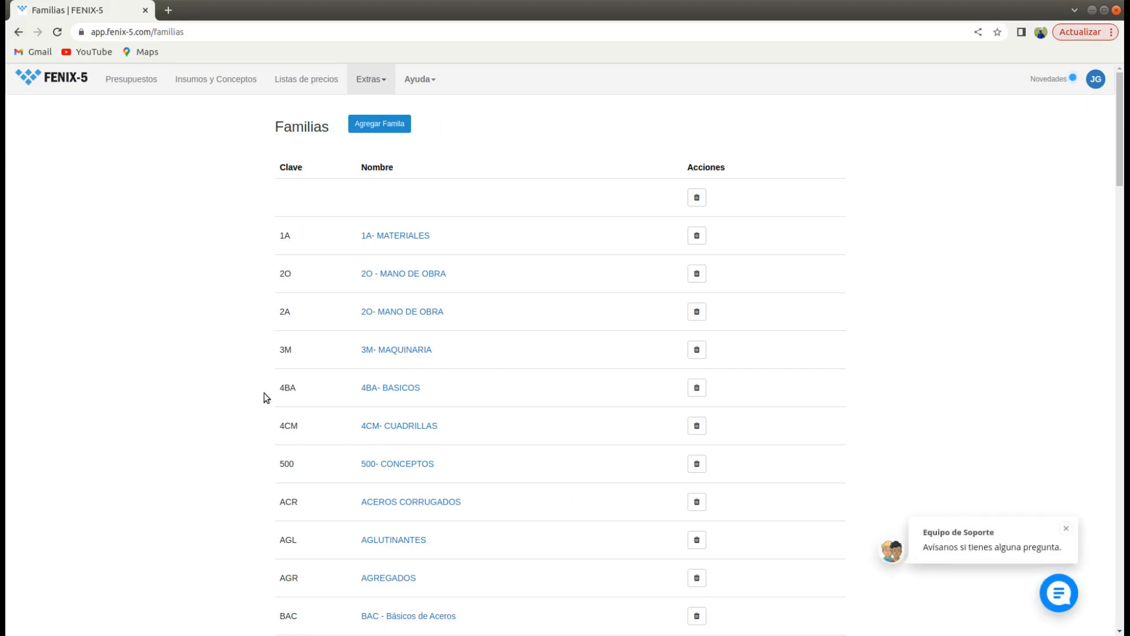
left_click(379, 124)
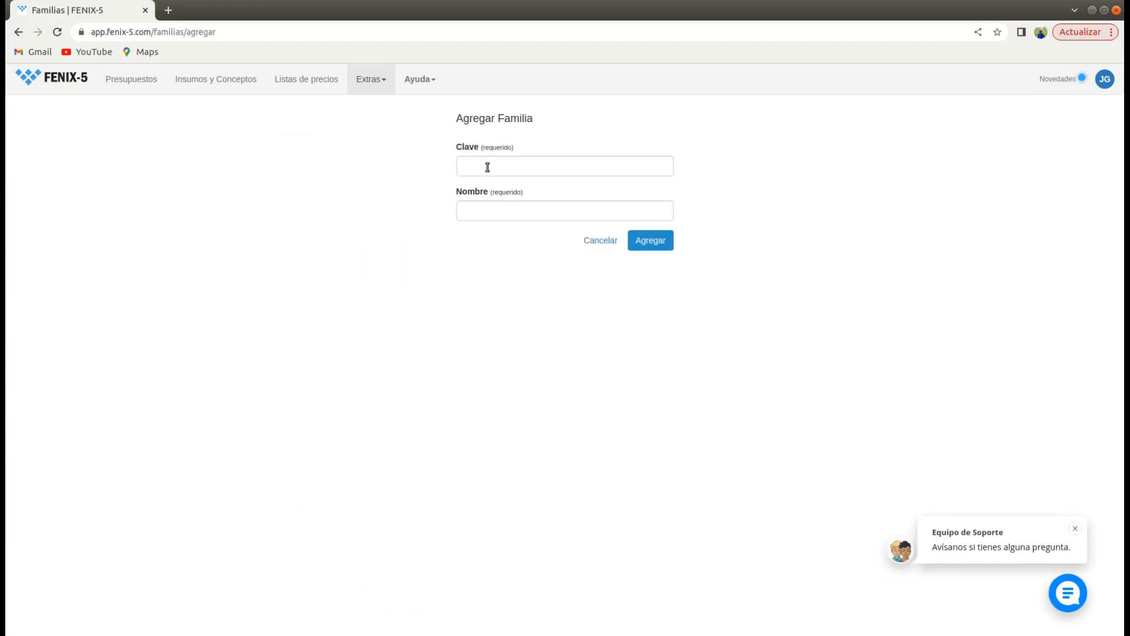
left_click(610, 244)
scroll(434, 280, "down", 3)
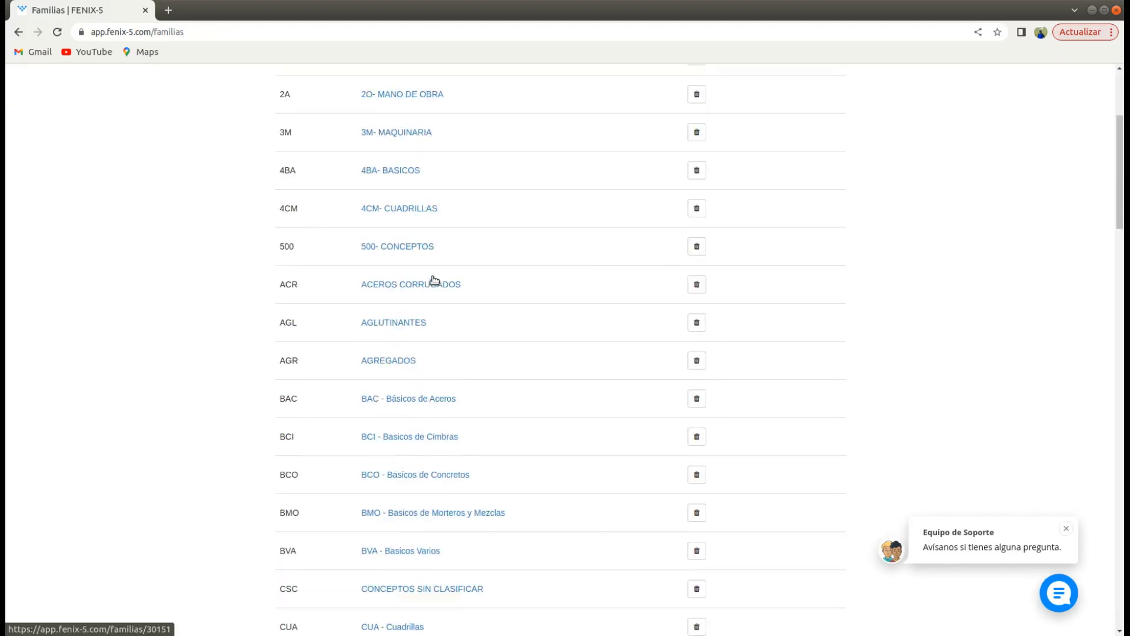
scroll(433, 277, "down", 10)
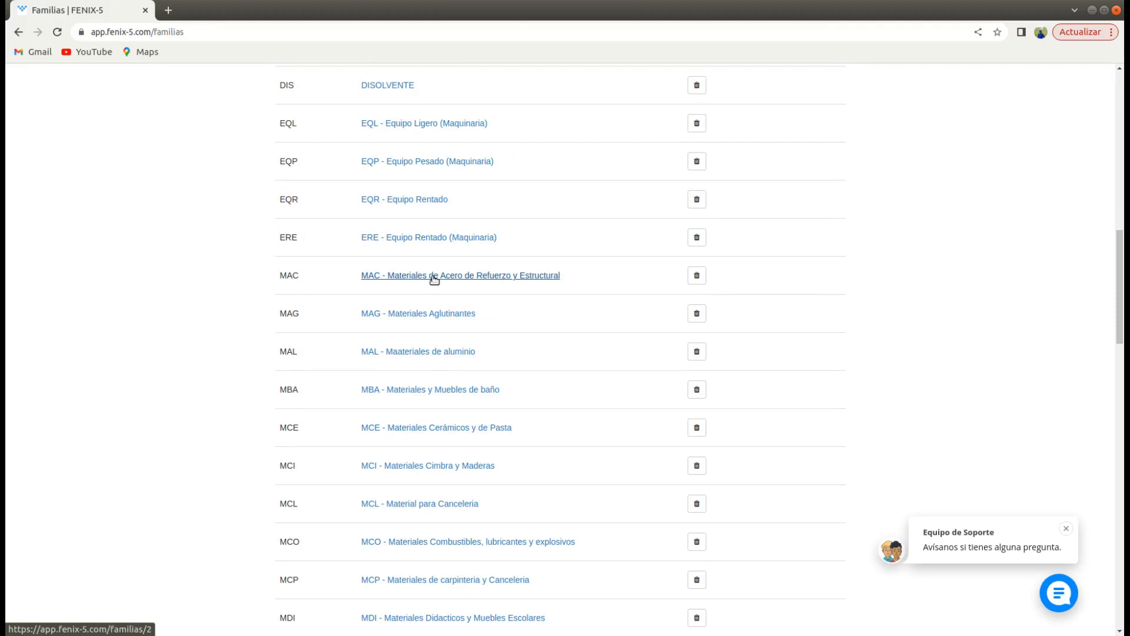
scroll(434, 280, "up", 7)
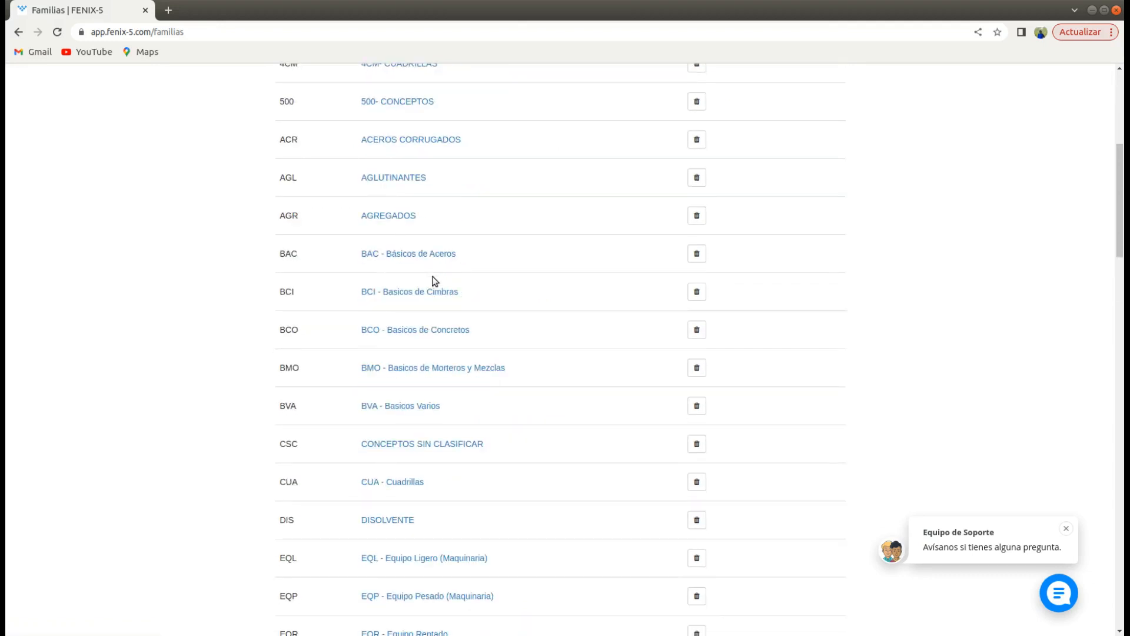
scroll(435, 281, "up", 6)
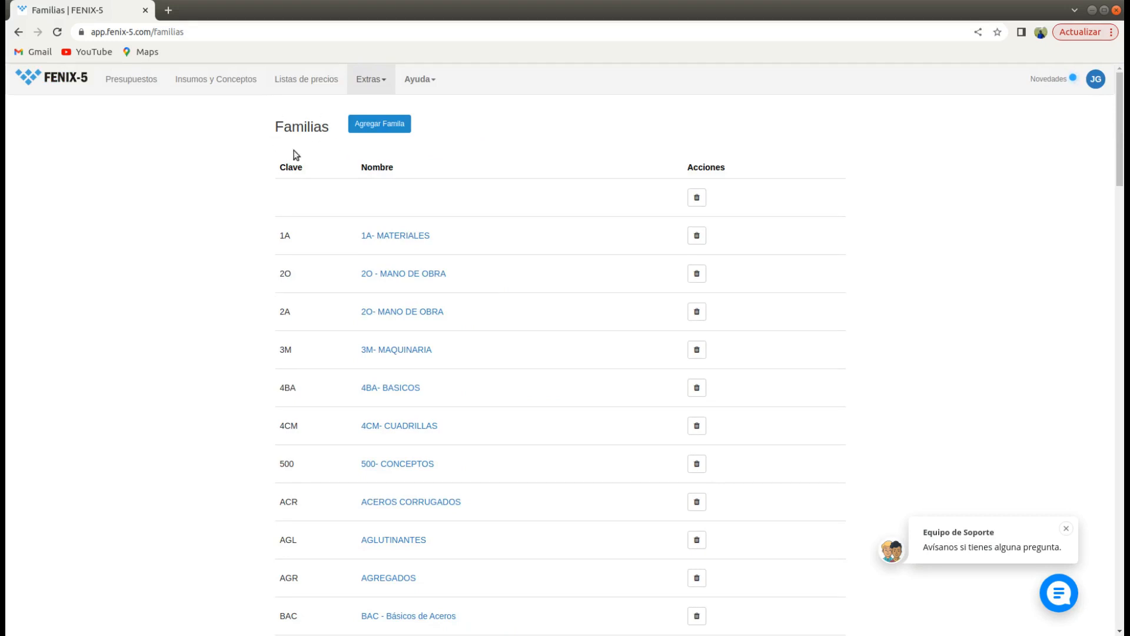
Examine the Unidades de Medida list and its blank form for adding a unit, and go back to the Insumos y Conceptos catalogs.
left_click(383, 83)
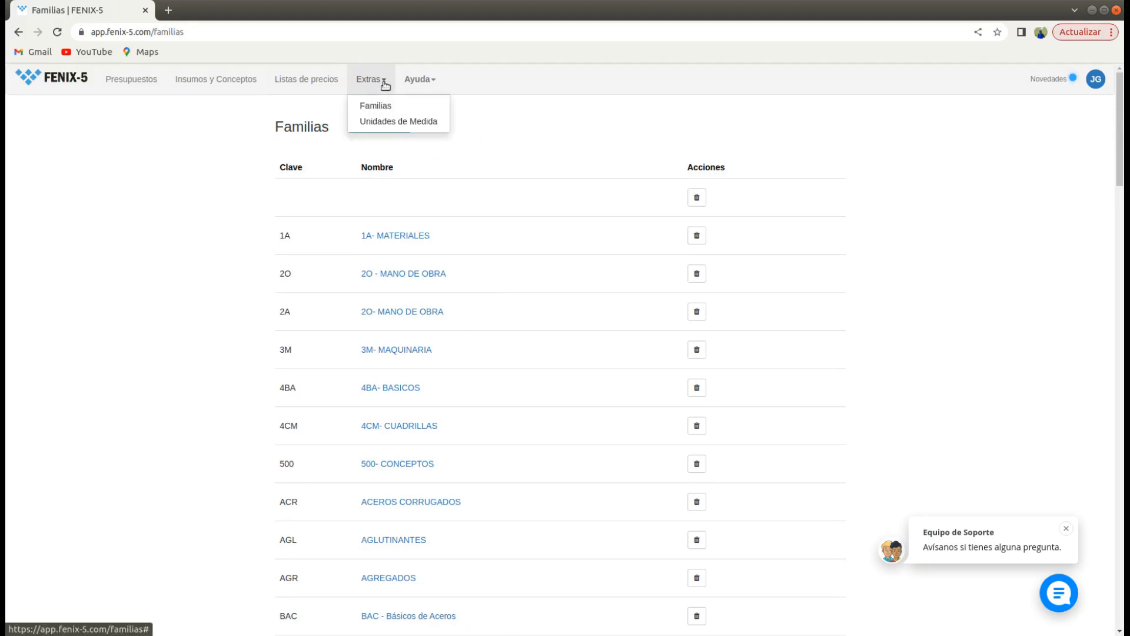
left_click(391, 124)
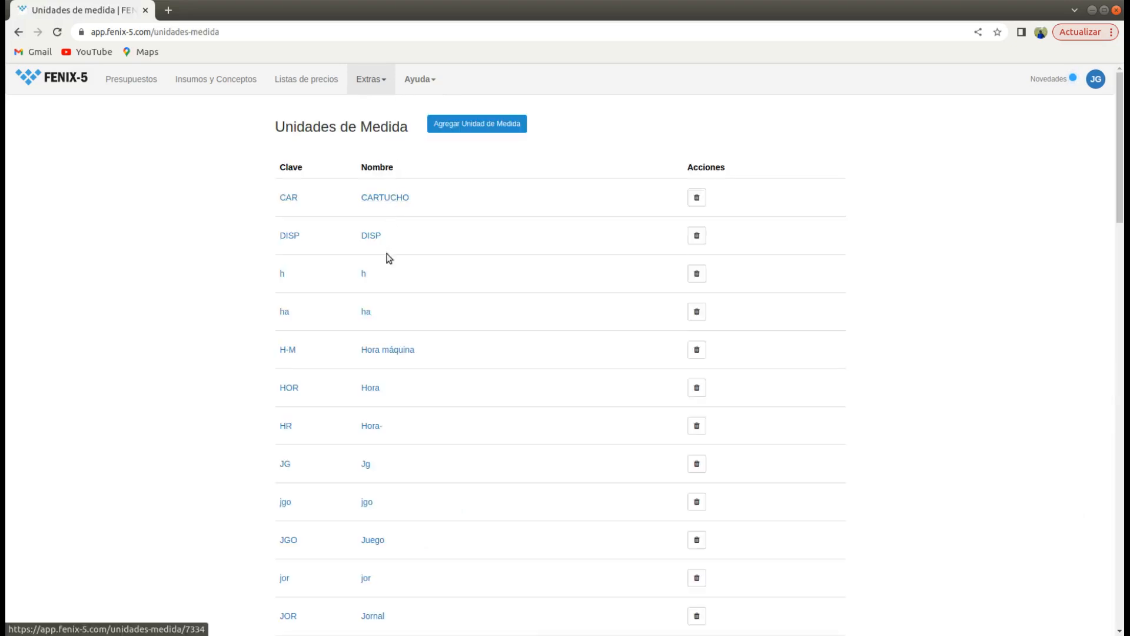
scroll(375, 318, "down", 6)
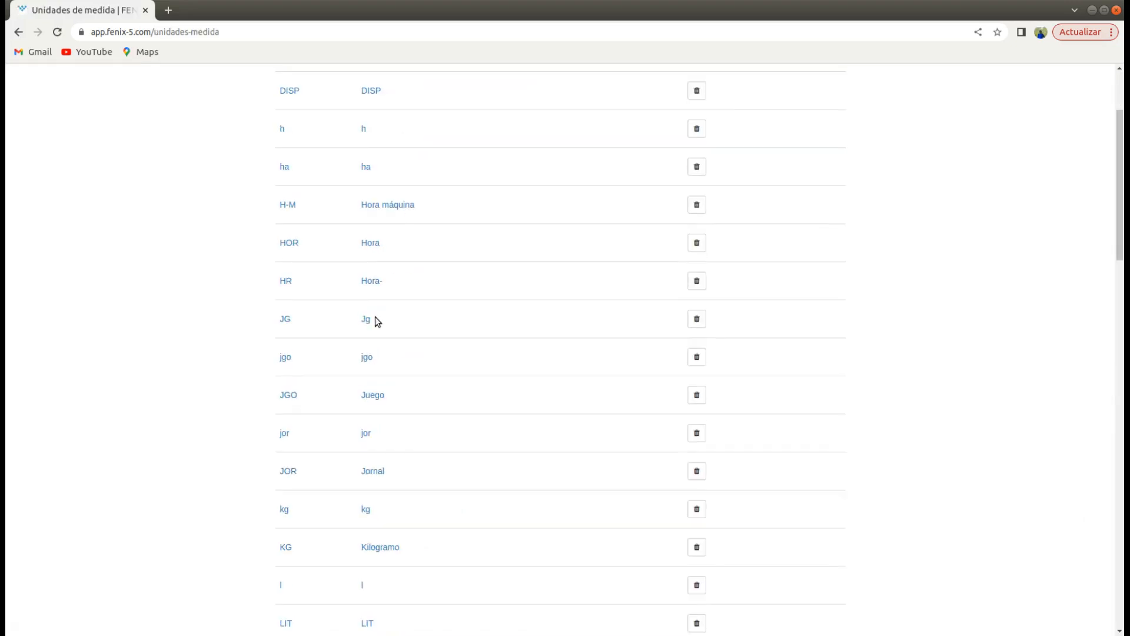
scroll(375, 317, "down", 4)
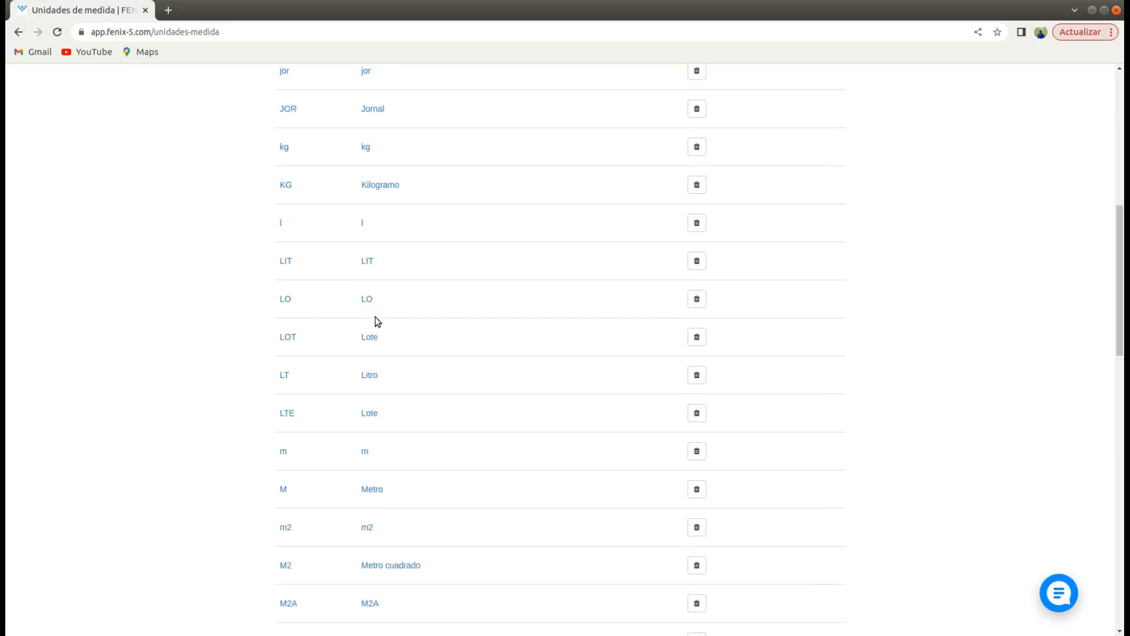
scroll(375, 318, "up", 6)
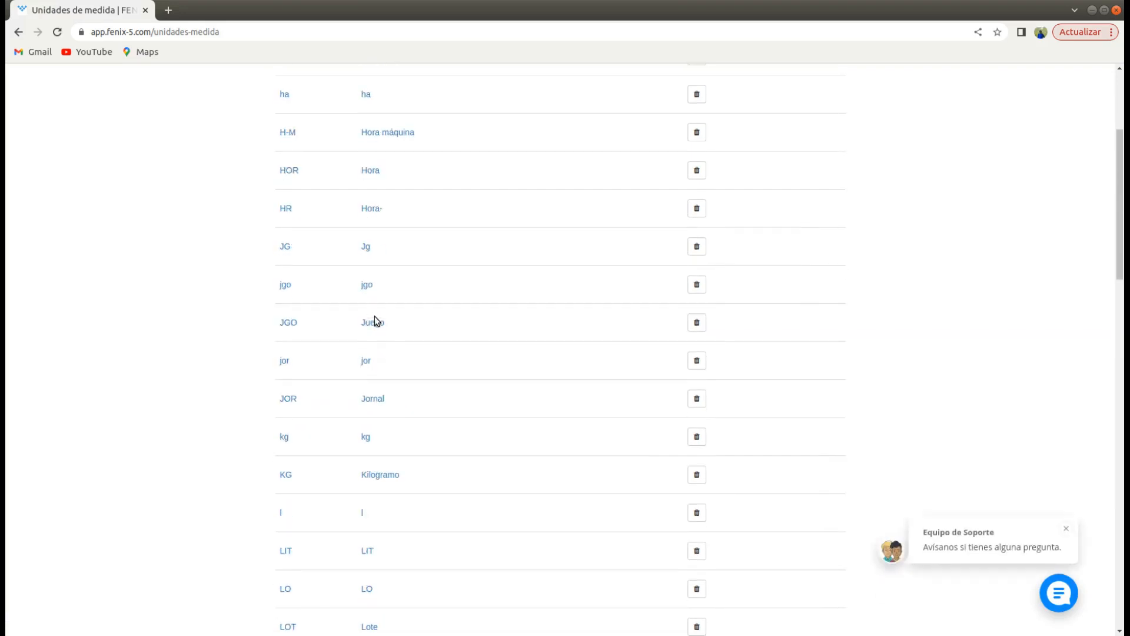
scroll(375, 317, "up", 4)
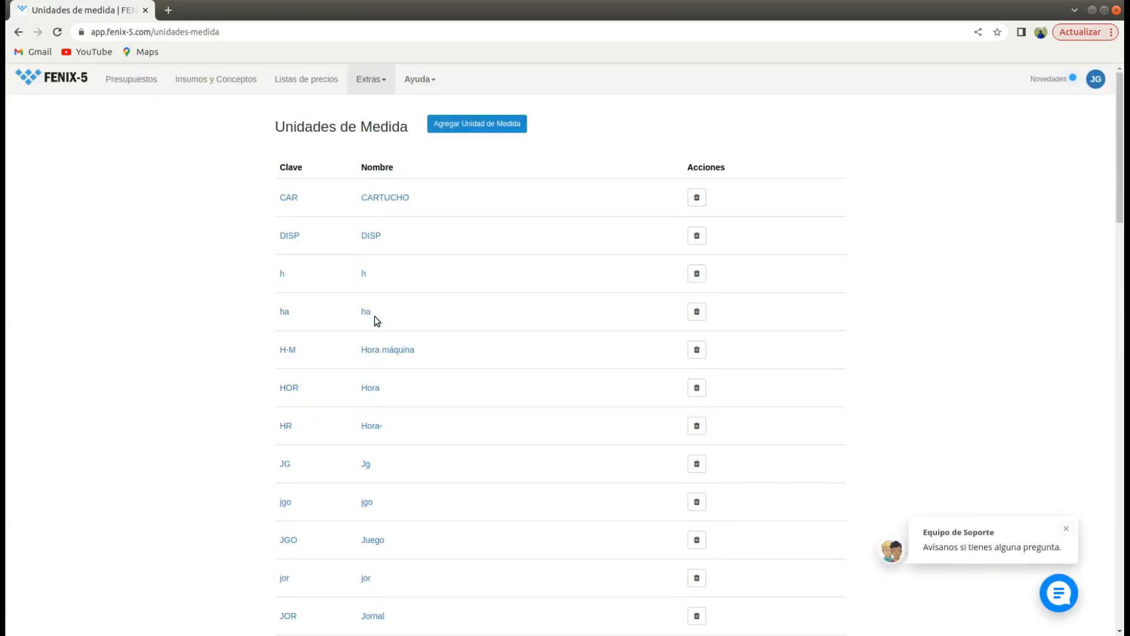
left_click(467, 125)
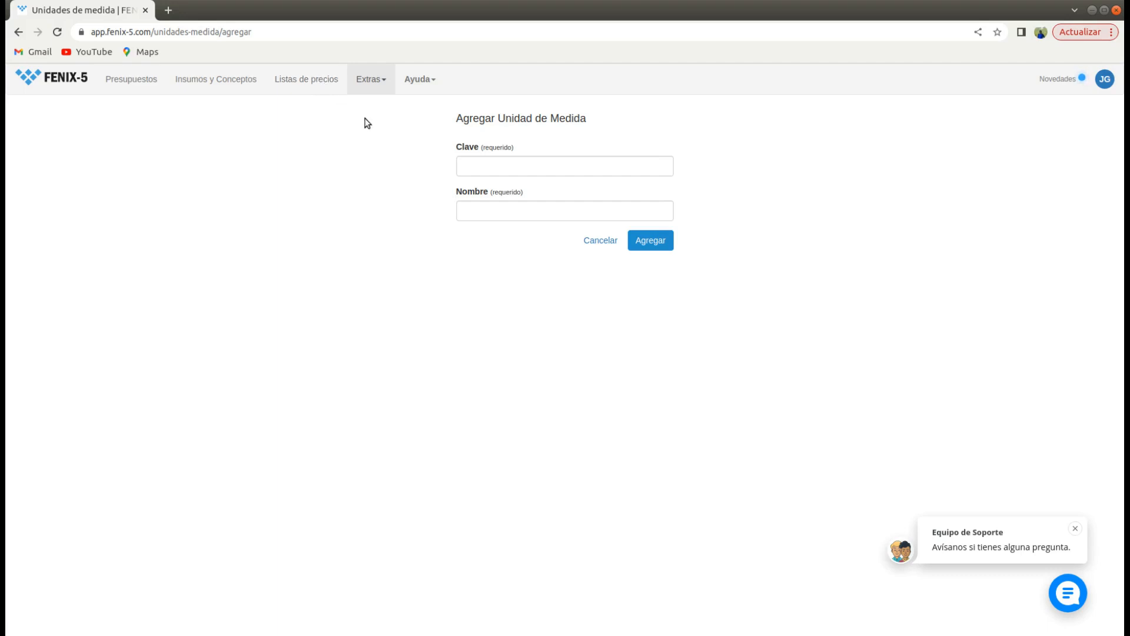
left_click(203, 80)
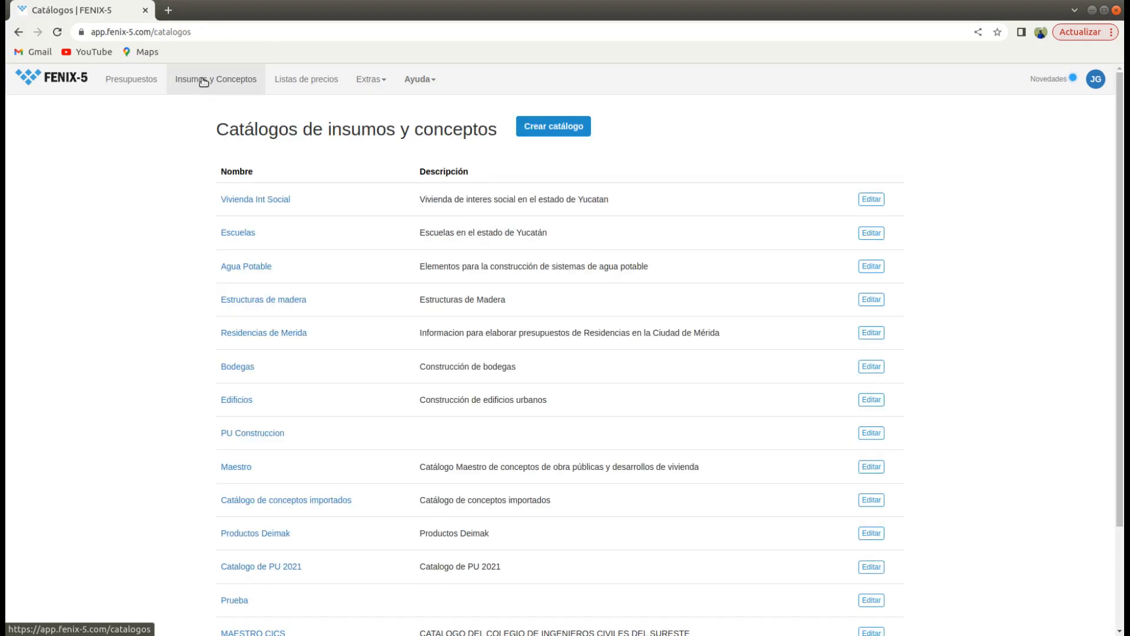
Fill in a new catalog form with the name Maestro and a description starting with "PU", and cancel it.
left_click(548, 130)
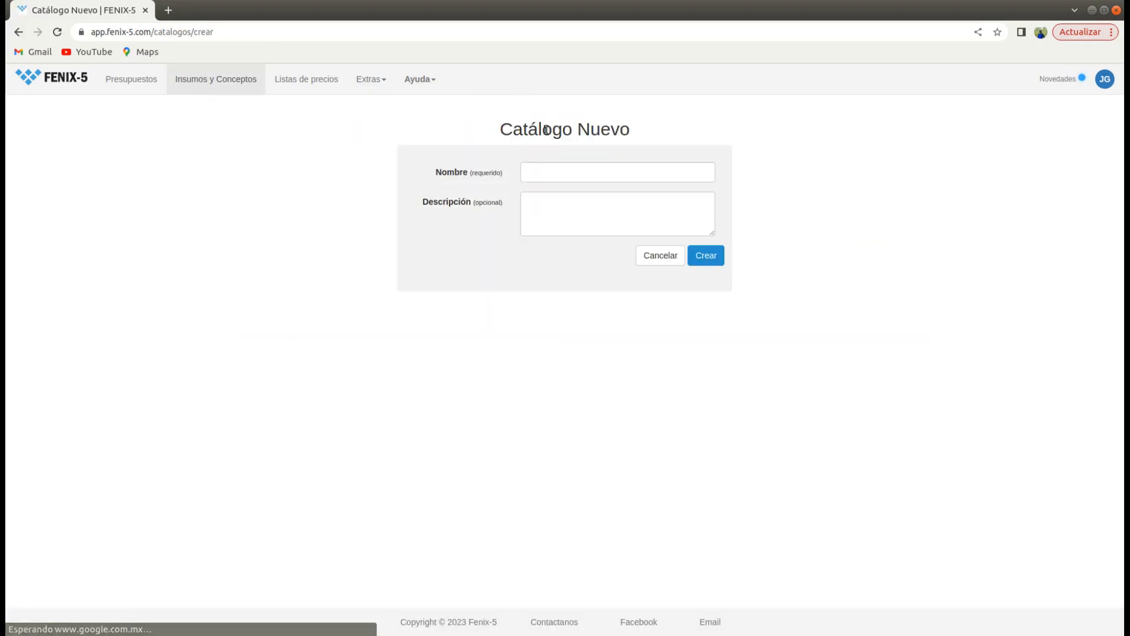
left_click(526, 169)
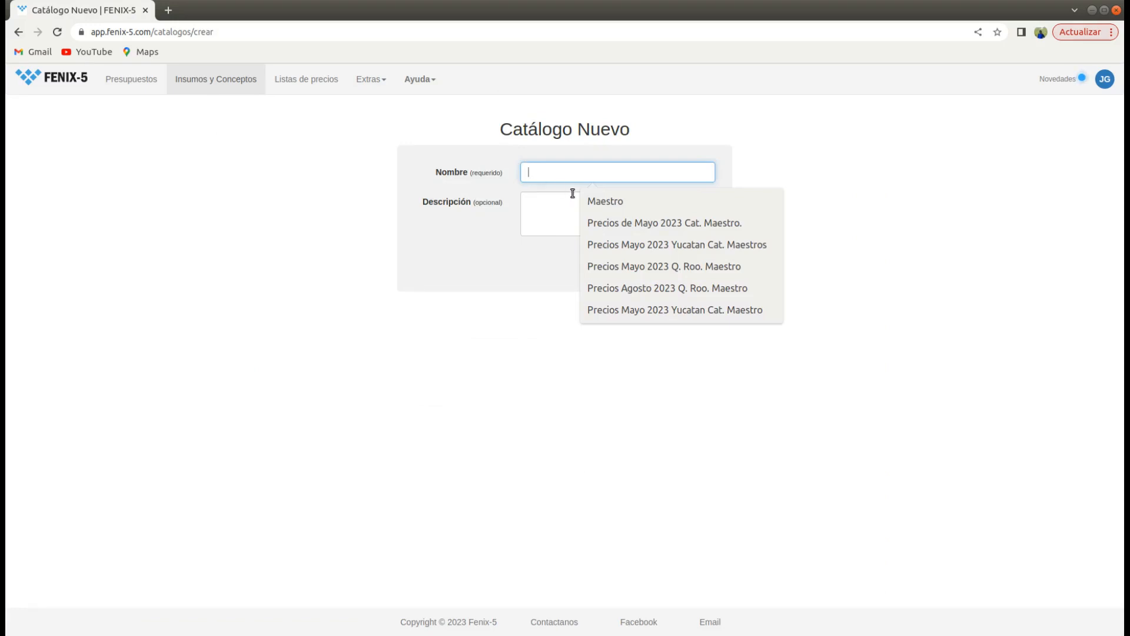
left_click(628, 204)
left_click(541, 216)
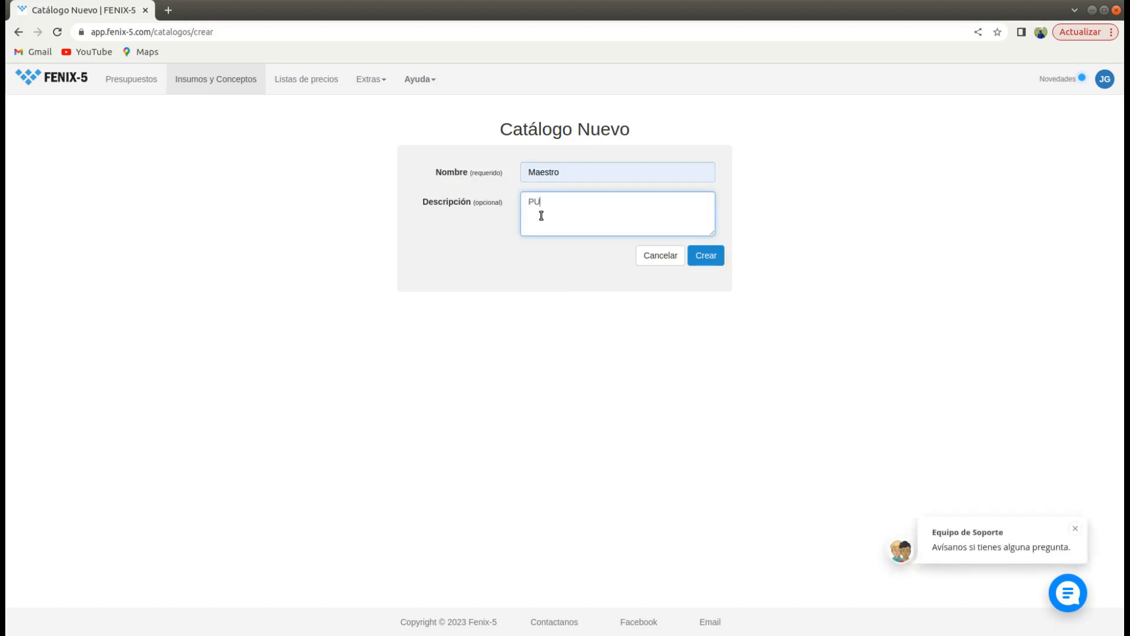
type("PU de l calalogo")
left_click(670, 260)
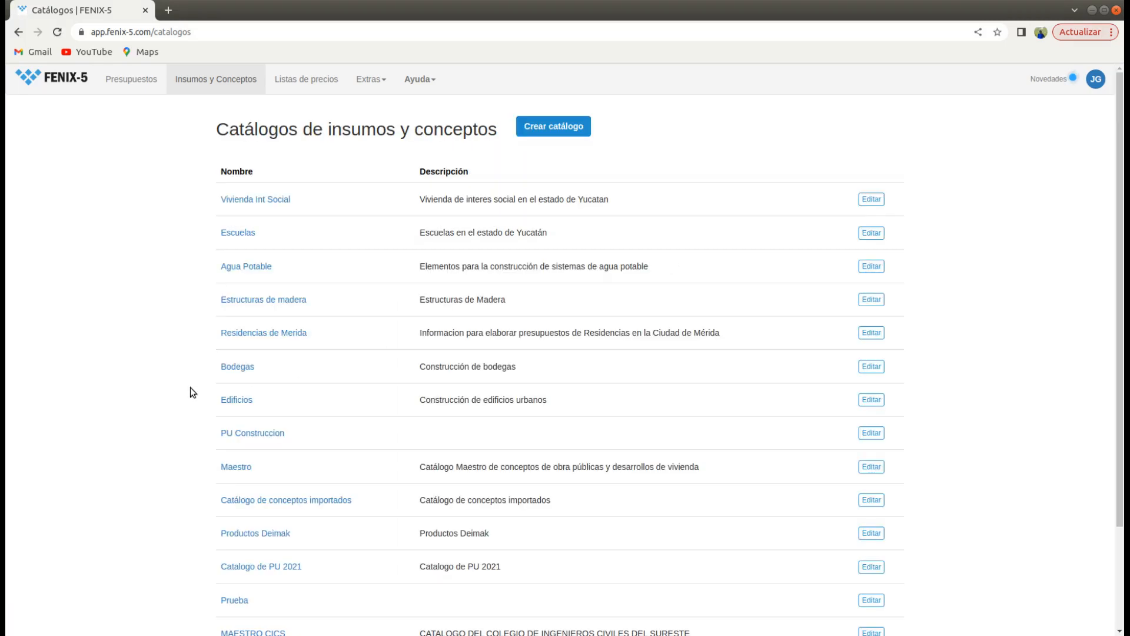
Open the existing Maestro catalog and look through the element types it allows adding.
scroll(196, 387, "down", 3)
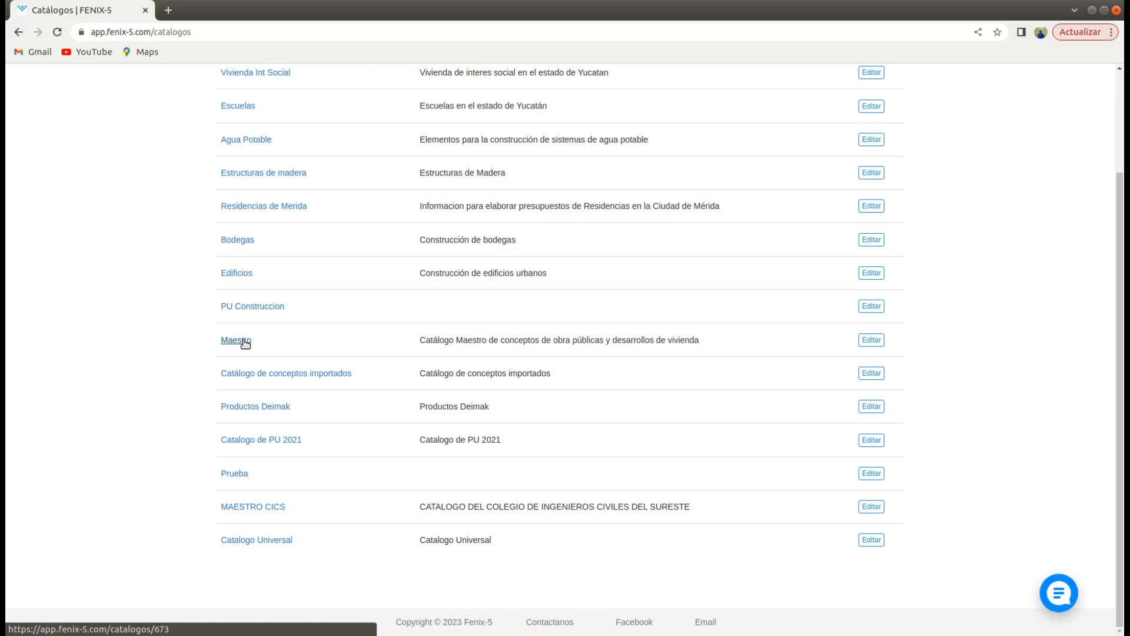
left_click(241, 340)
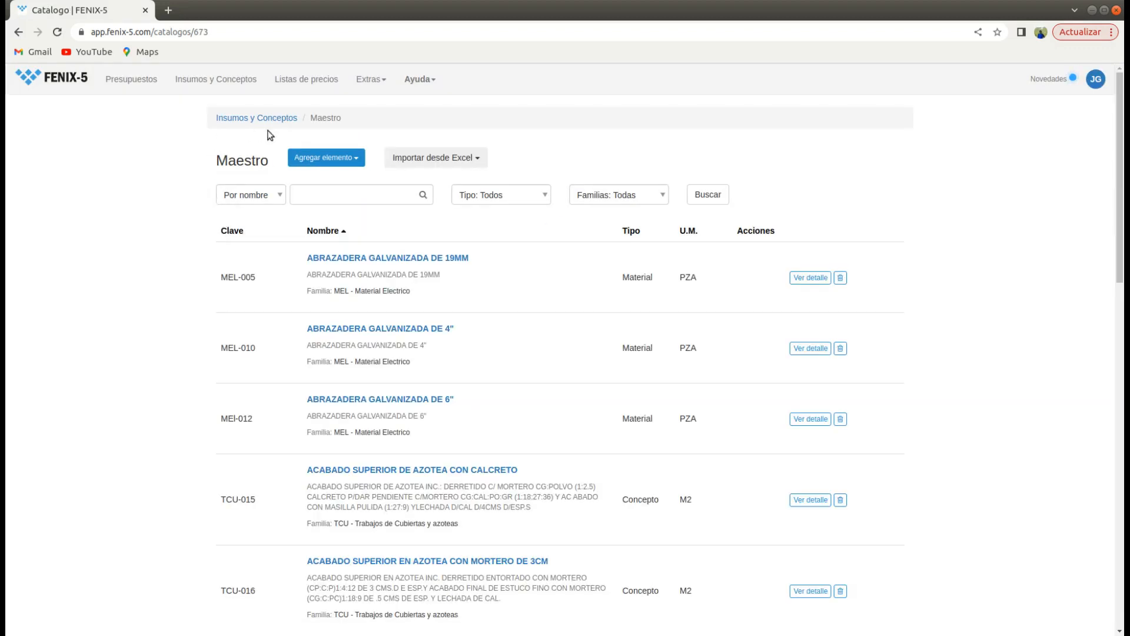
left_click(351, 165)
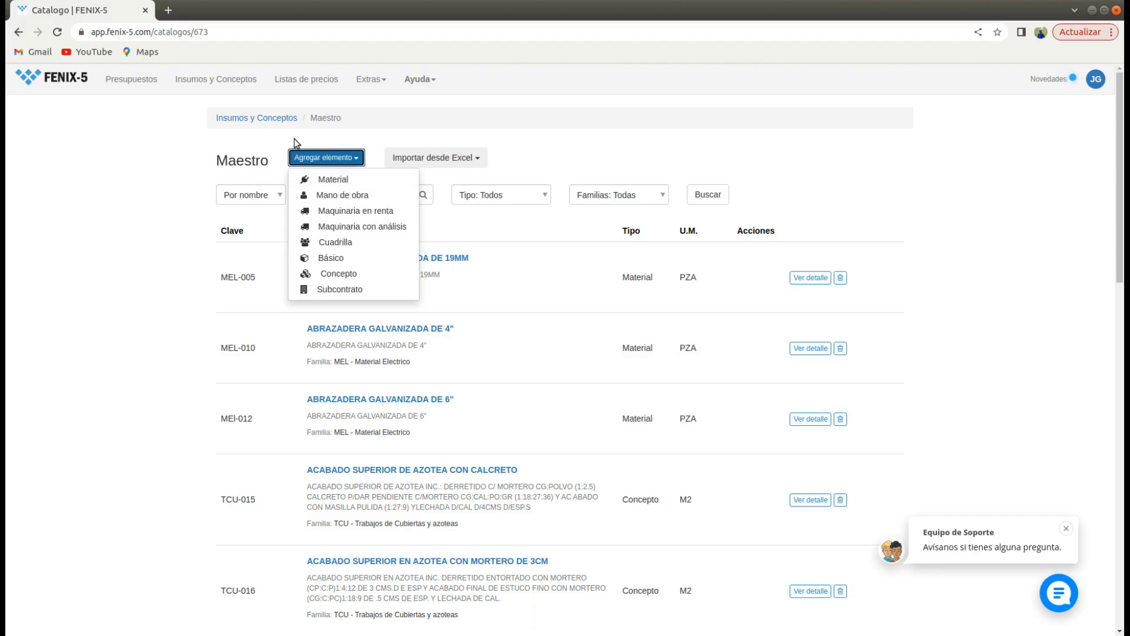
left_click(299, 143)
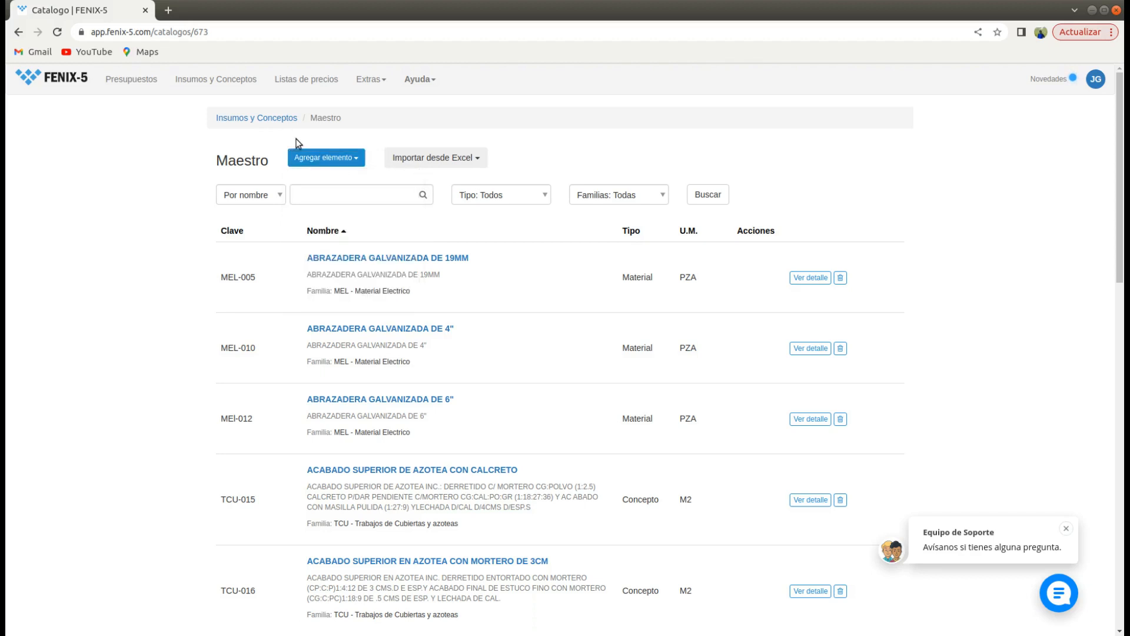
Start a new Material element in the Maestro catalog with the key MAG-001 and the name Cemento Gris.
left_click(356, 159)
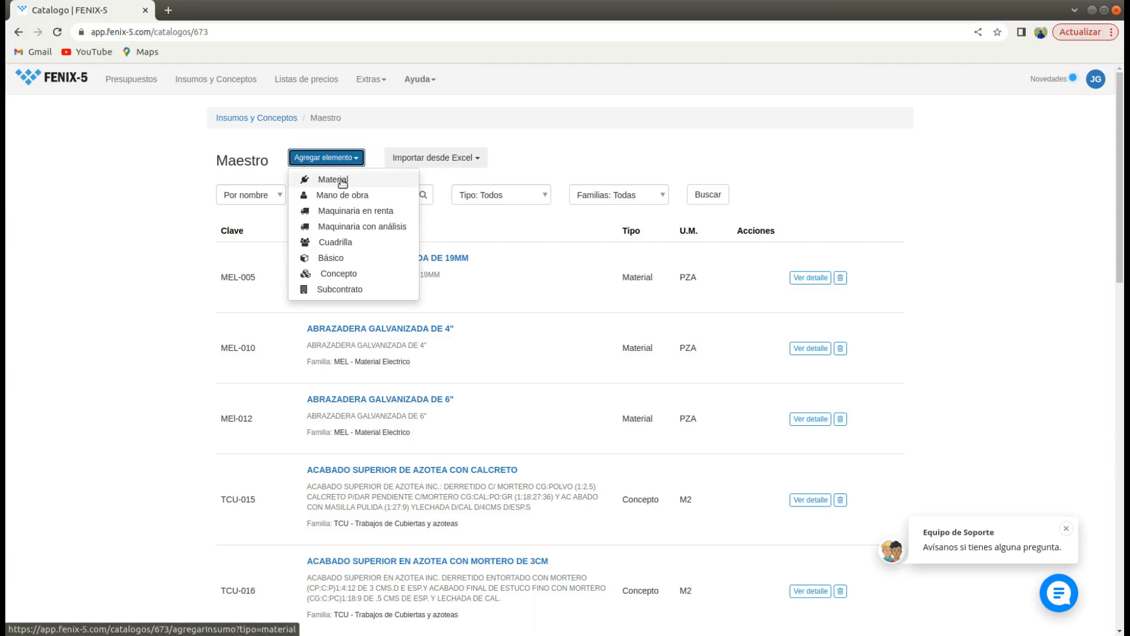
left_click(342, 181)
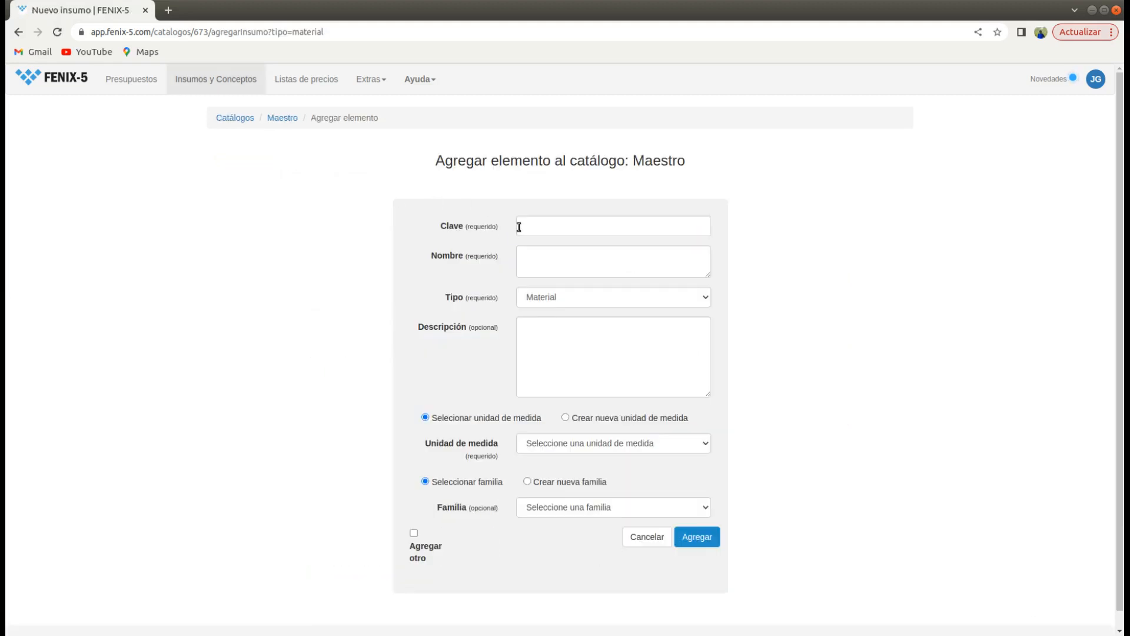
left_click(519, 226)
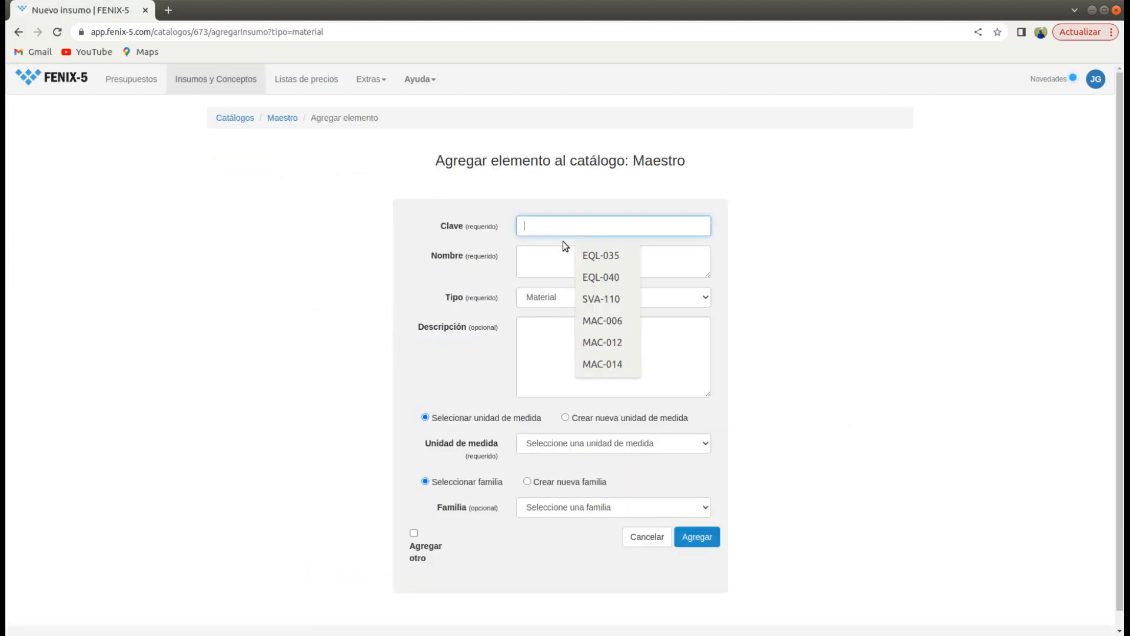
type("M")
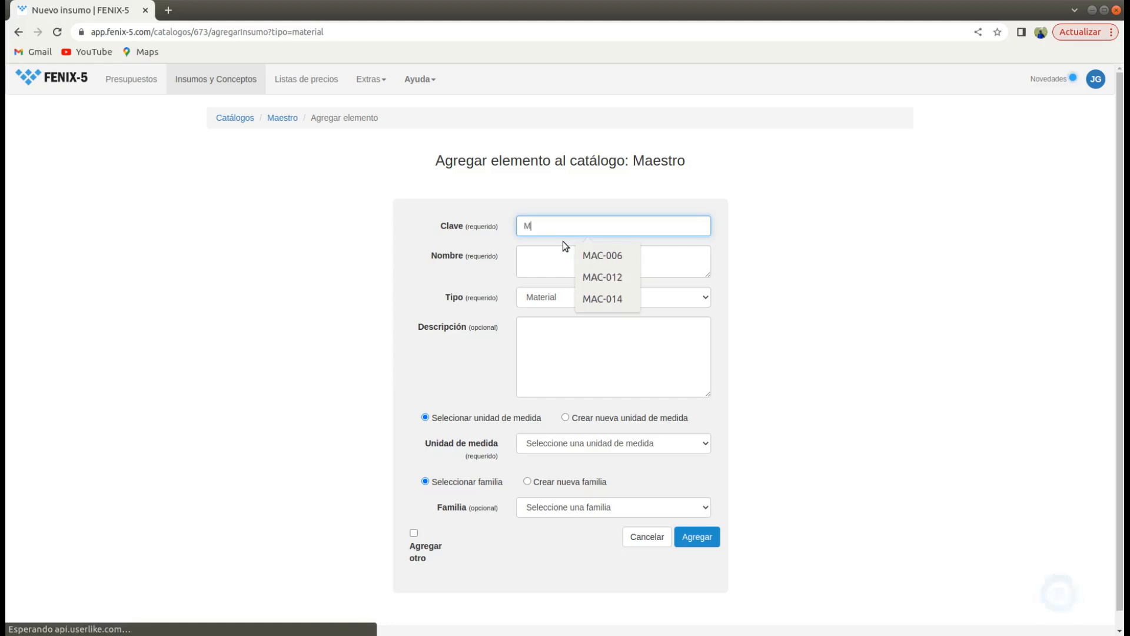
type("AG")
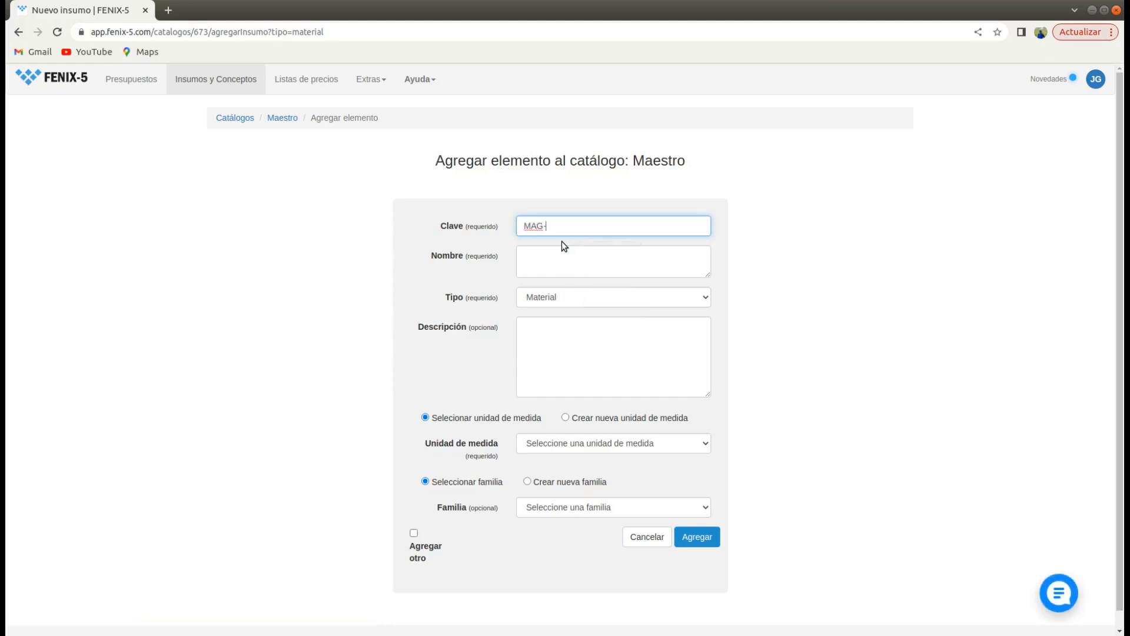
type("-001")
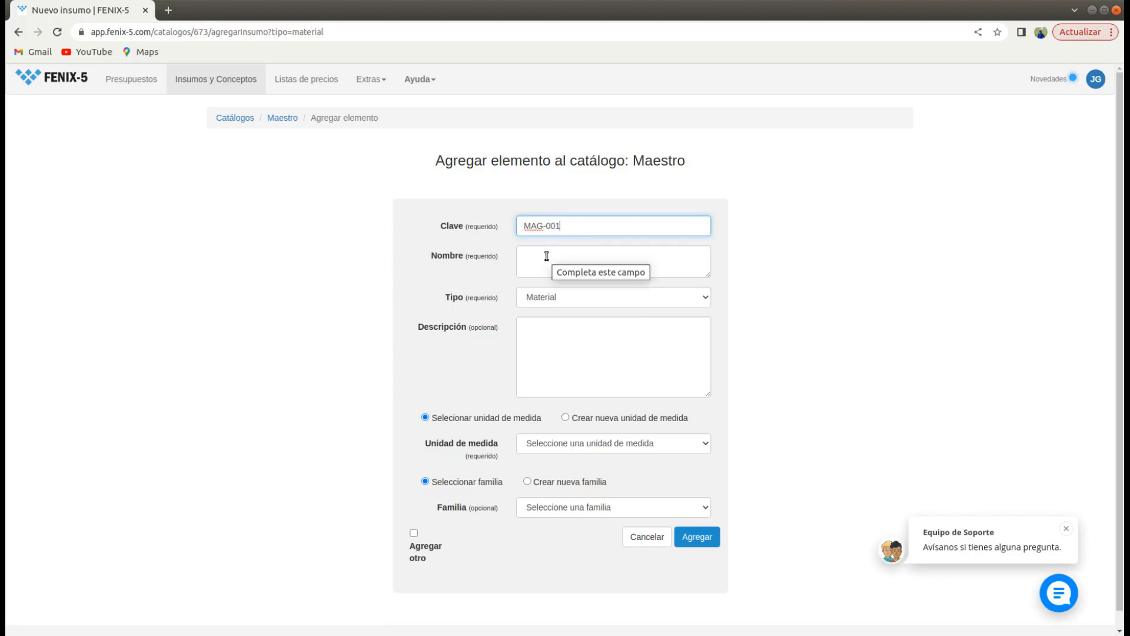
left_click(549, 256)
type("Cemen")
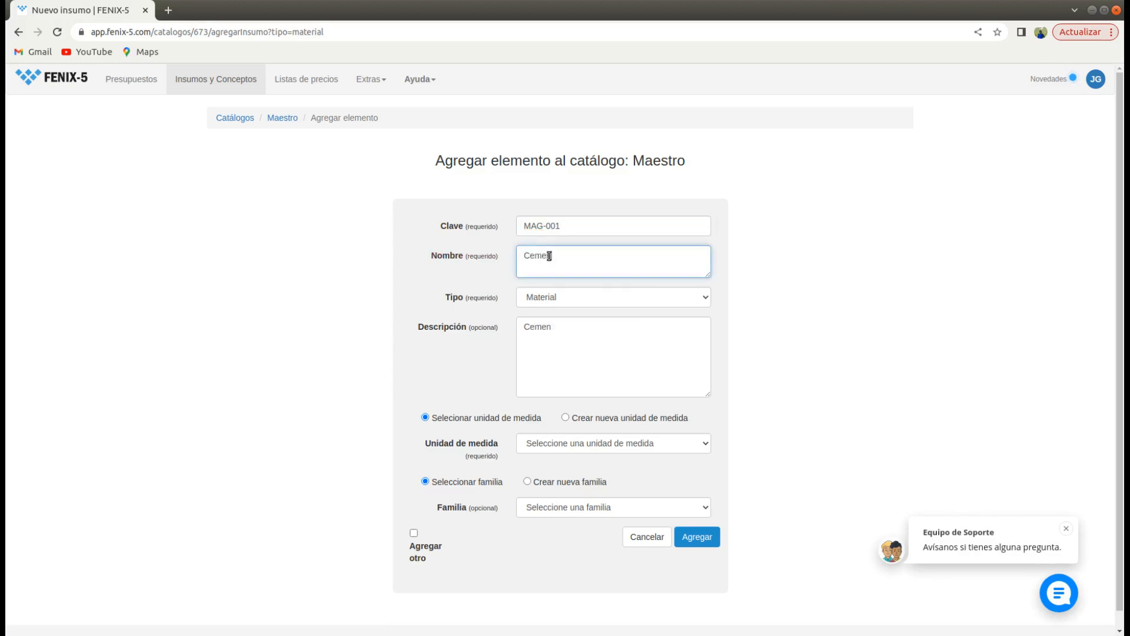
type("to Gris")
Set the material's unit to Tonelada (TON) and its family to MAG - Materiales Aglutinantes, and cancel the form.
left_click(705, 444)
scroll(600, 414, "down", 1)
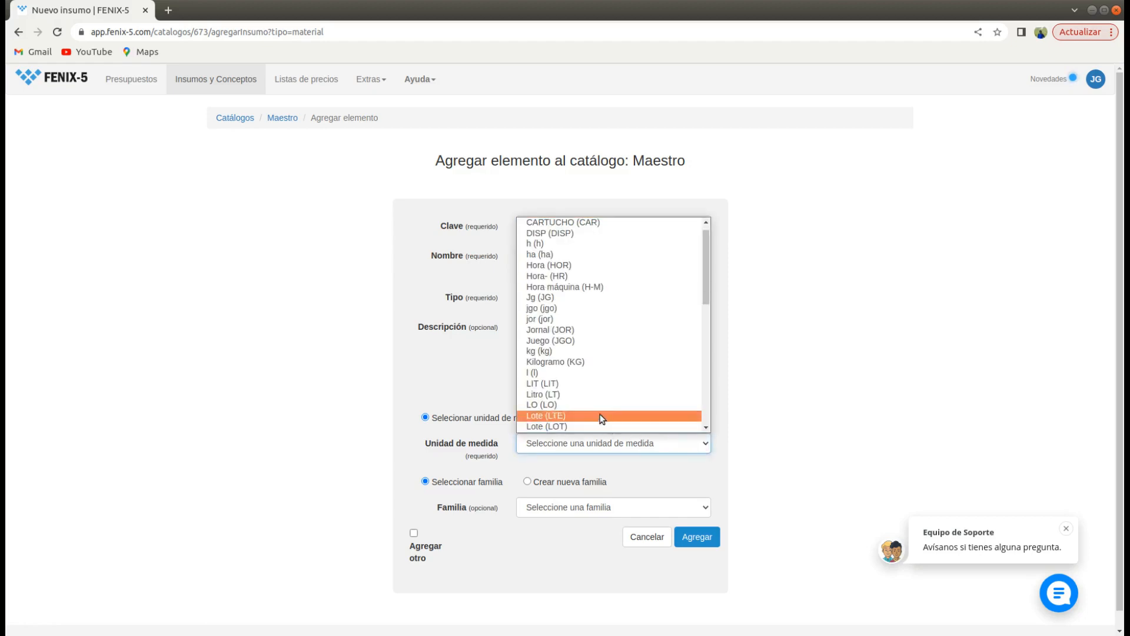
key("t")
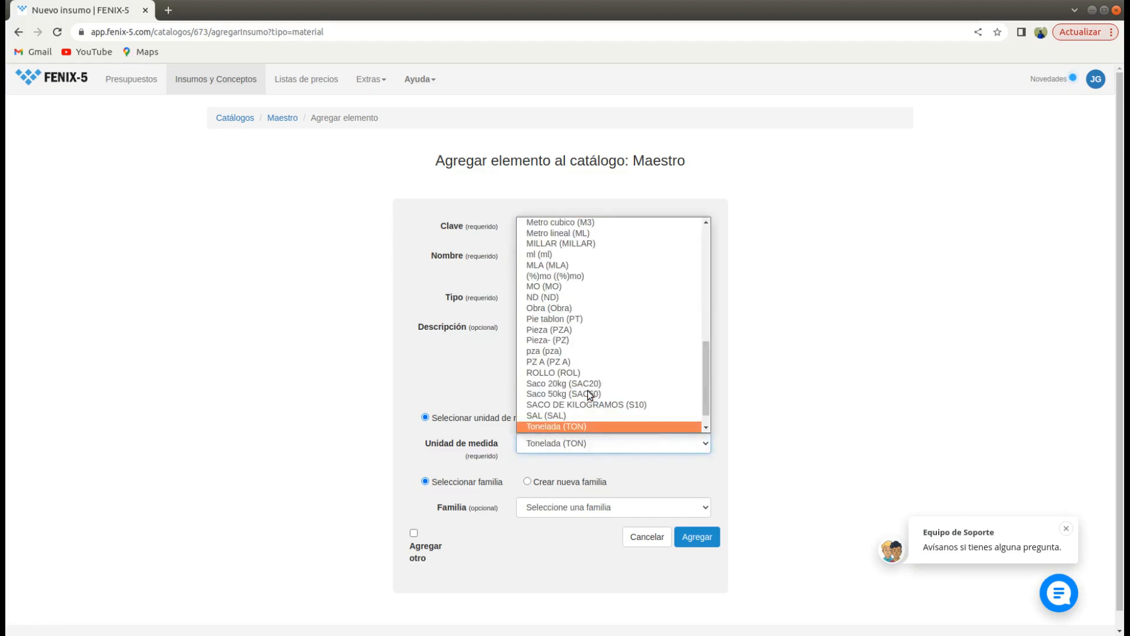
left_click(583, 426)
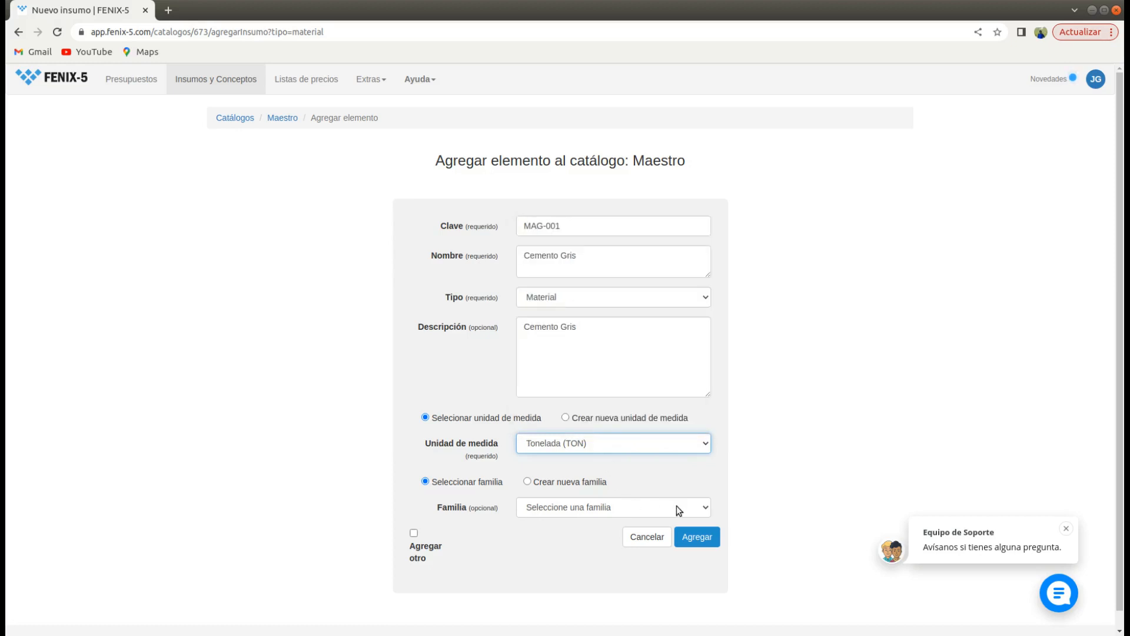
left_click(704, 507)
key("m")
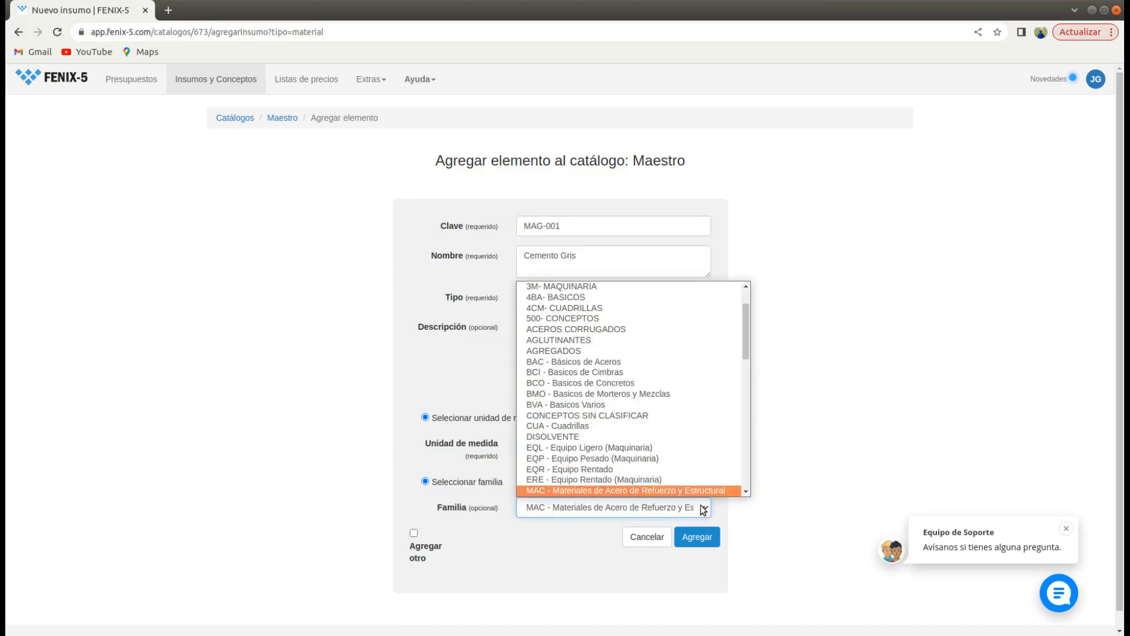
key("Down")
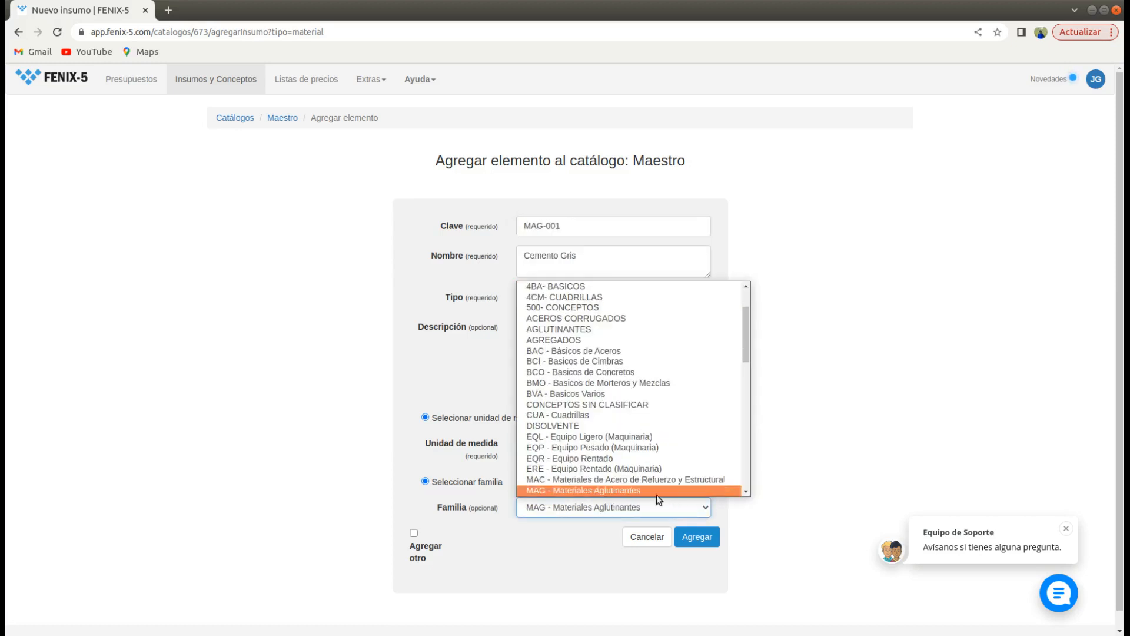
left_click(640, 490)
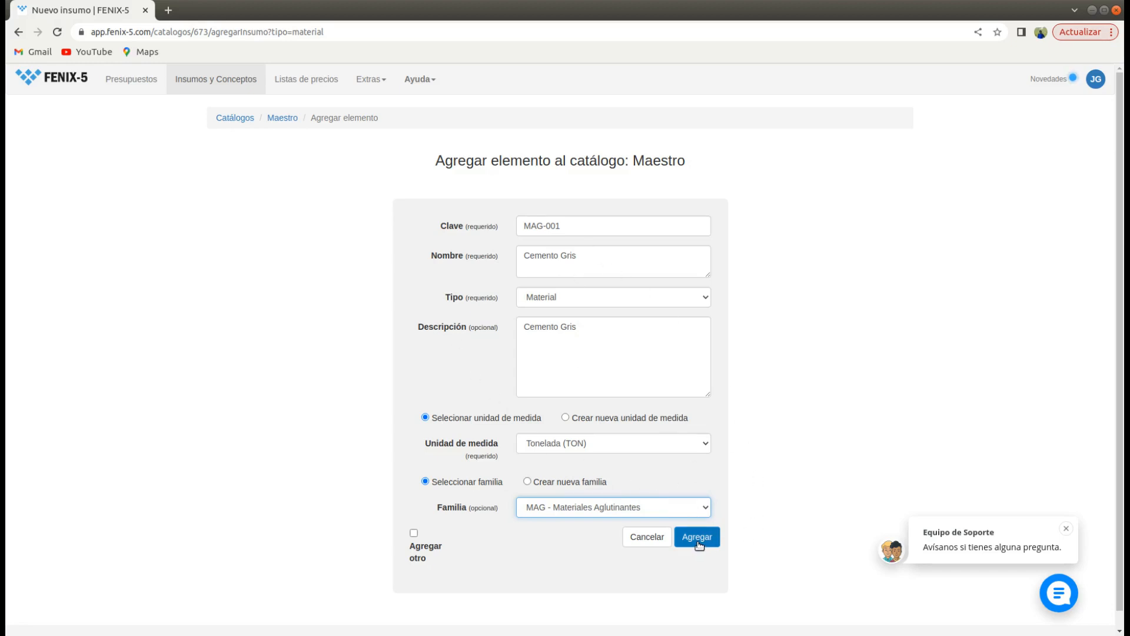
left_click(649, 539)
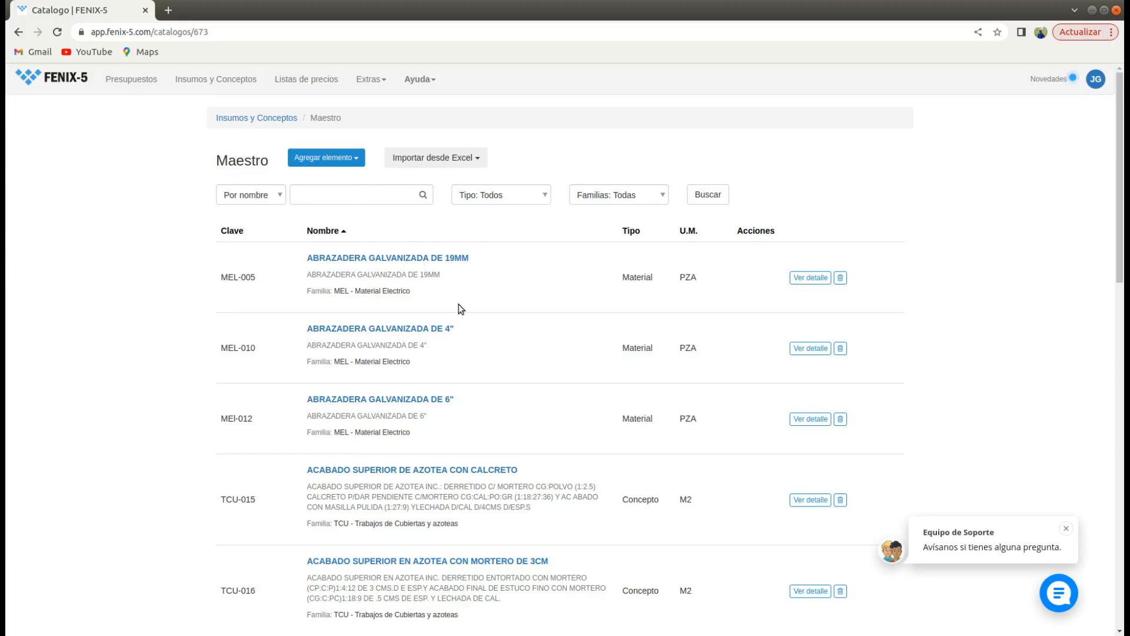
Start a new Mano de obra element in the Maestro catalog with the key OBR-001.
scroll(482, 323, "down", 15)
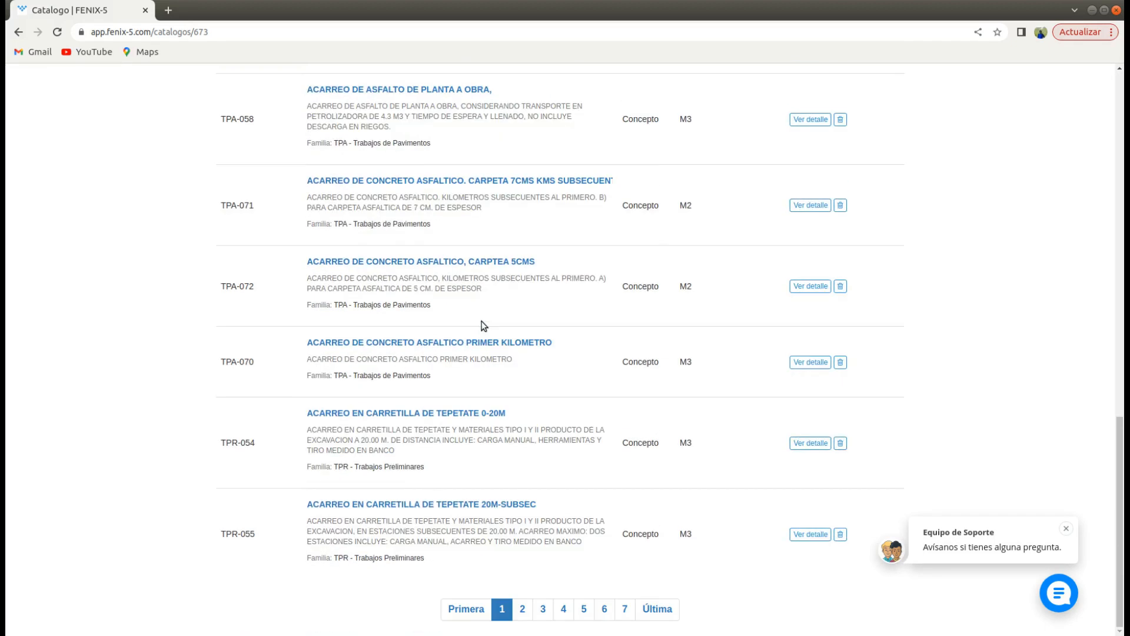
scroll(484, 325, "up", 5)
scroll(483, 326, "up", 7)
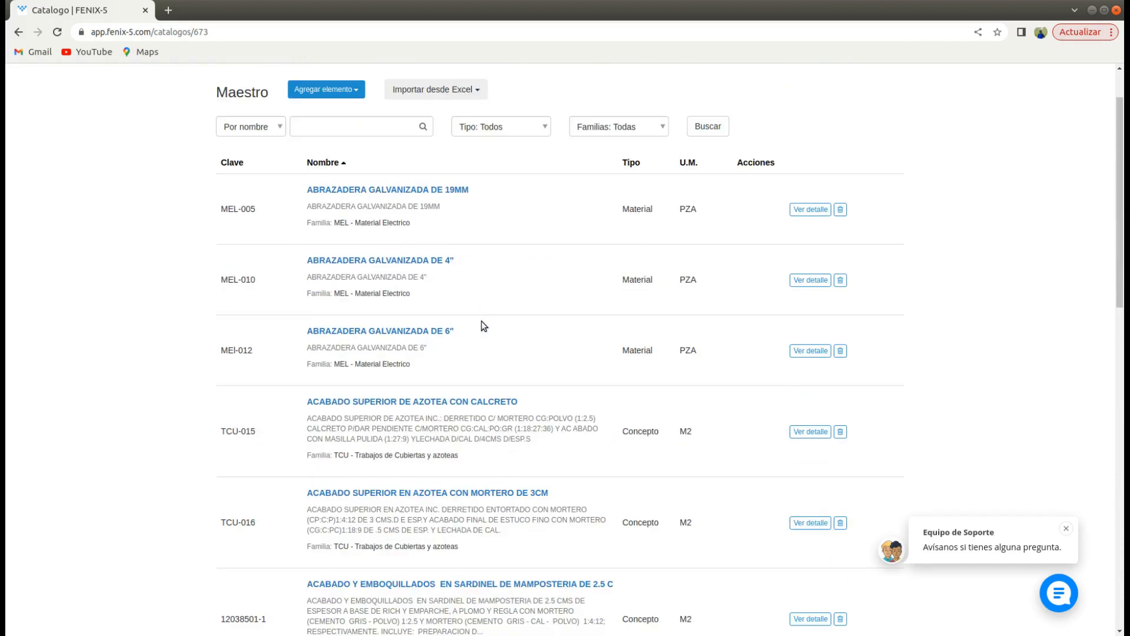
left_click(353, 87)
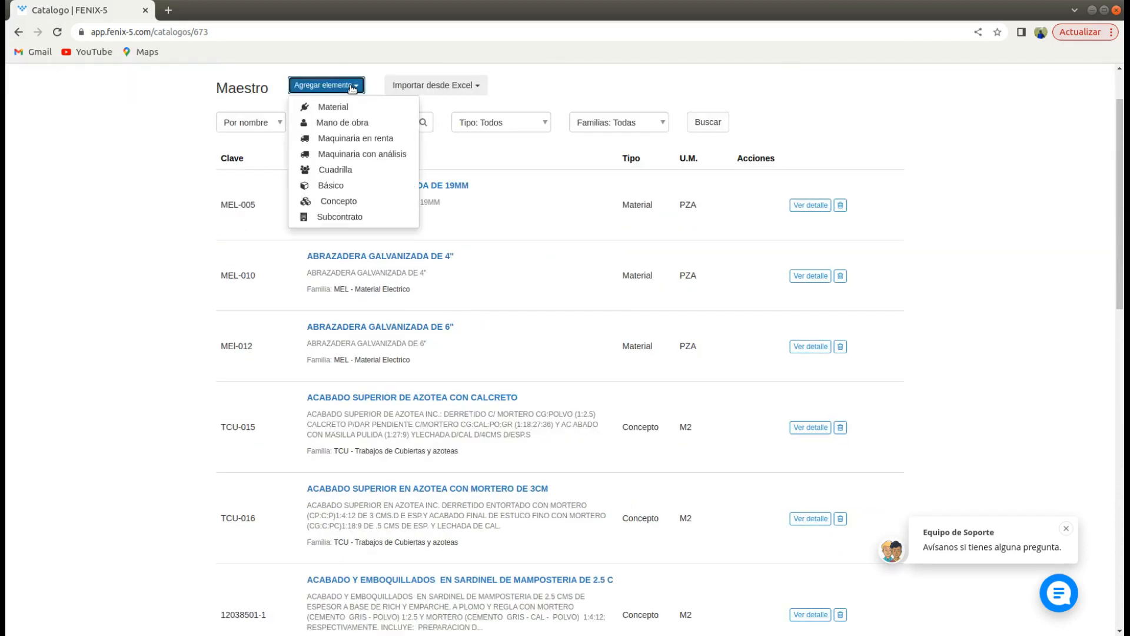
left_click(355, 126)
left_click(355, 126)
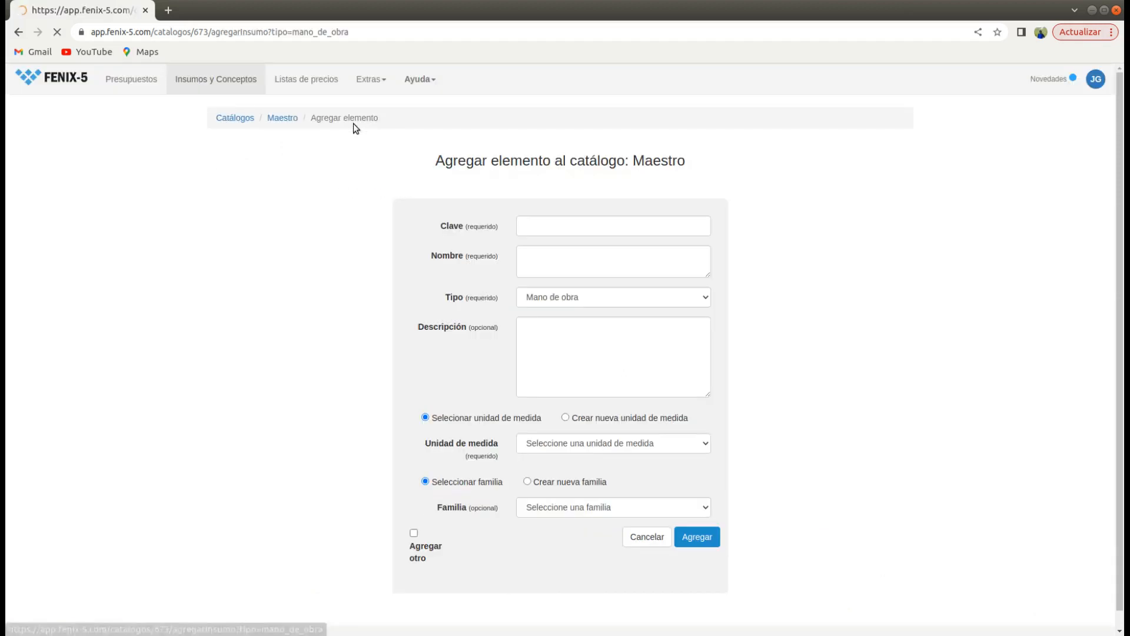
left_click(556, 230)
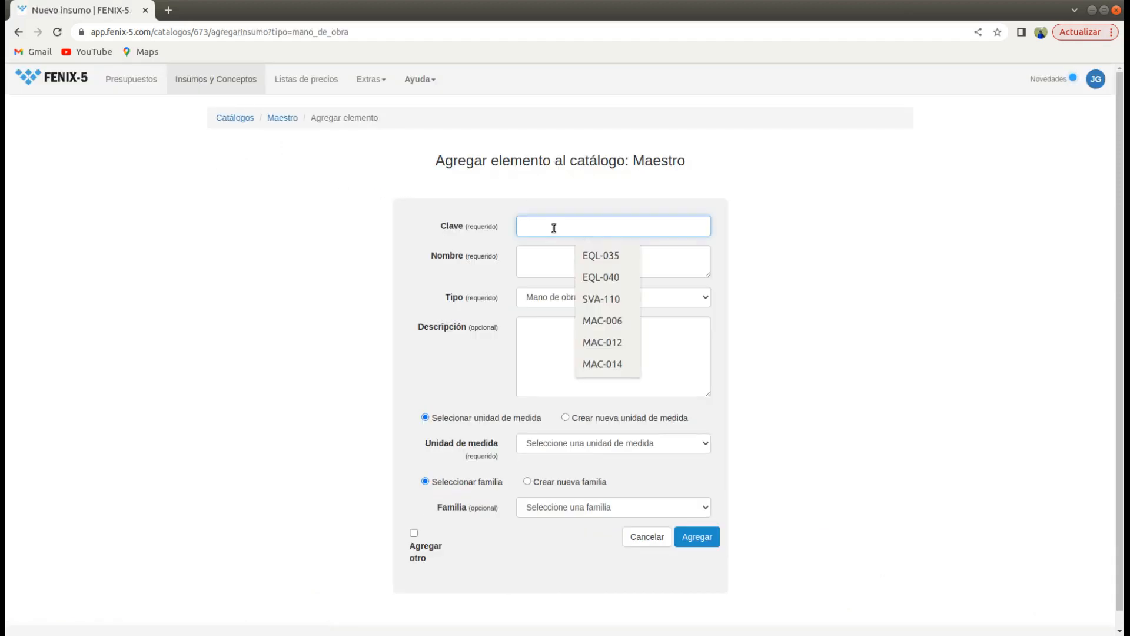
type("OBR")
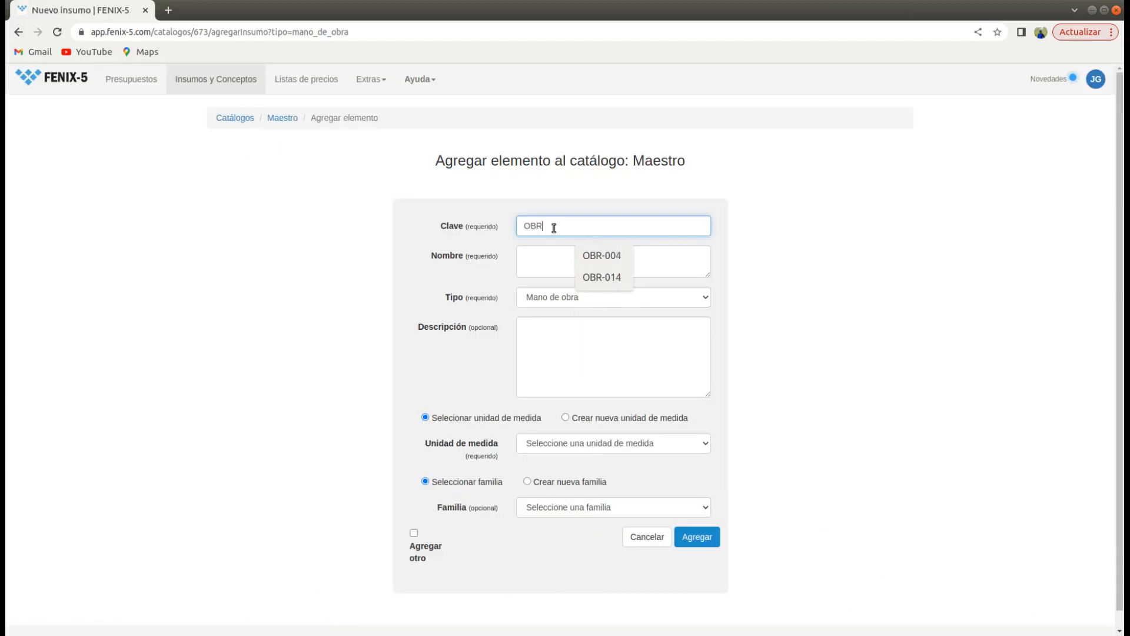
type("-001")
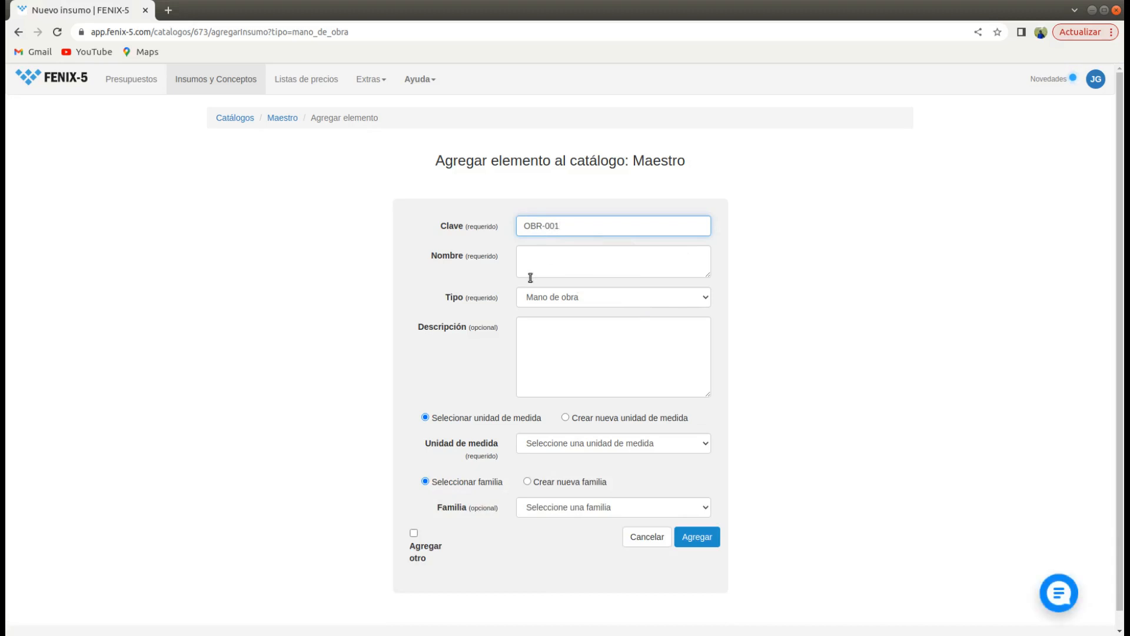
Name the labour element Peon de obra negra.
left_click(531, 277)
type("Peon de ")
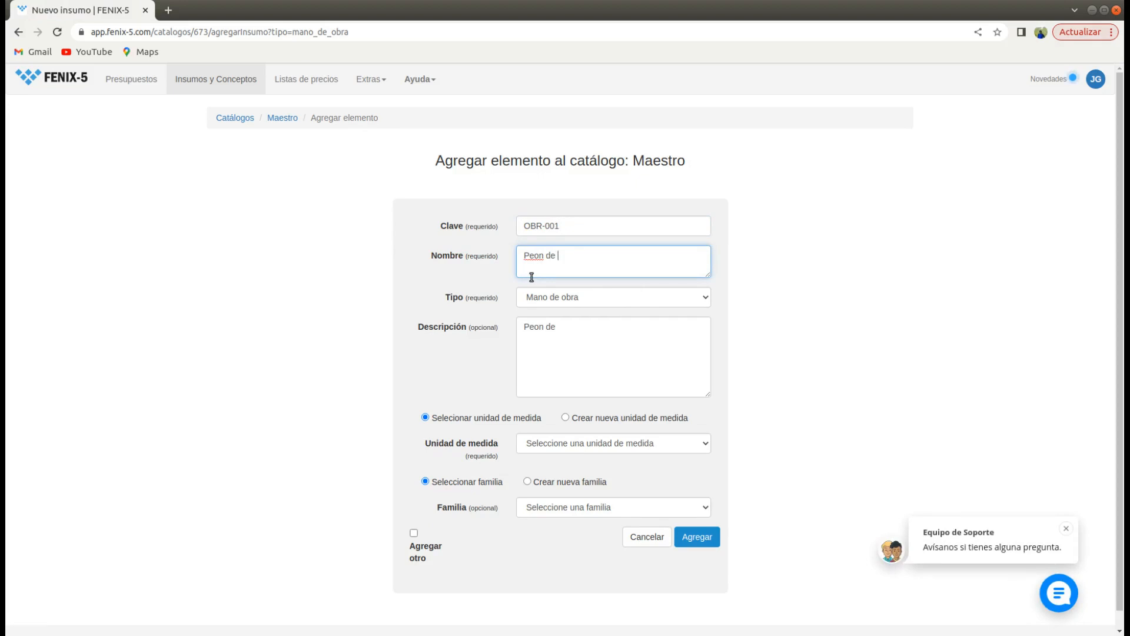
type("obra neg")
key("BackSpace")
key("BackSpace")
key("BackSpace")
type("negra")
Set the labour element's unit to Jornal (JOR) and its family to OBR - Obreros, and cancel the form.
left_click(706, 444)
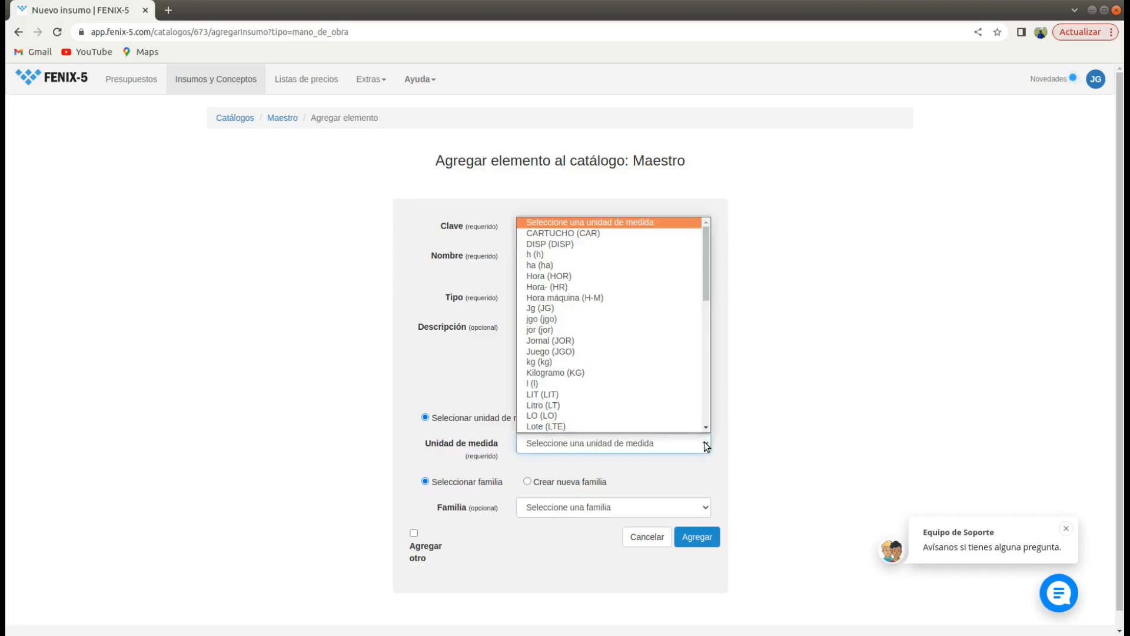
key("j")
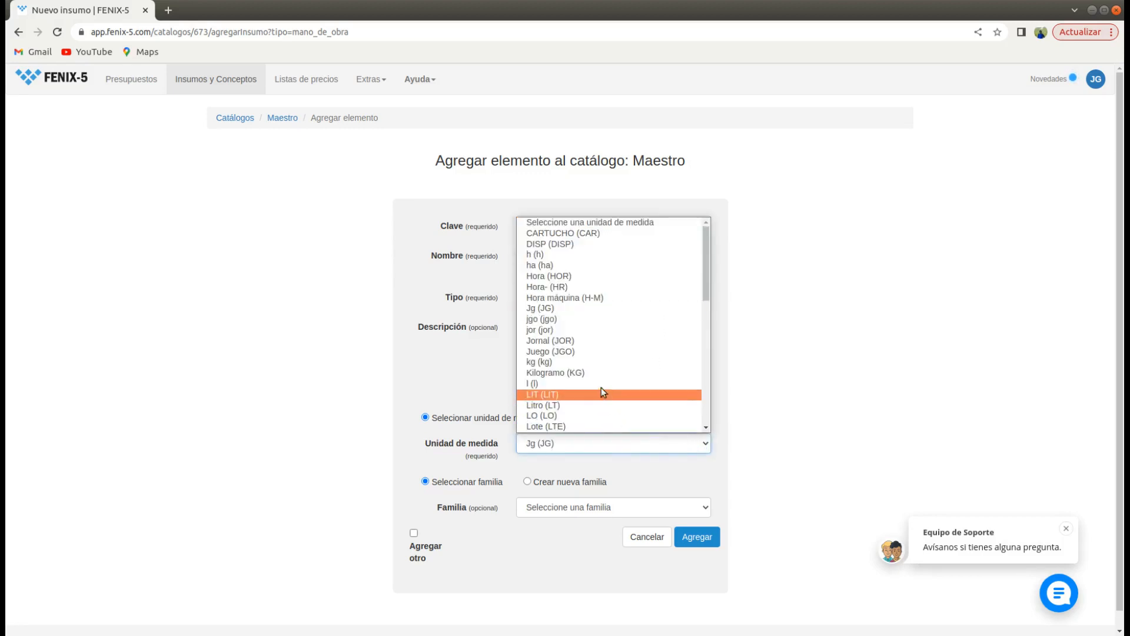
left_click(578, 341)
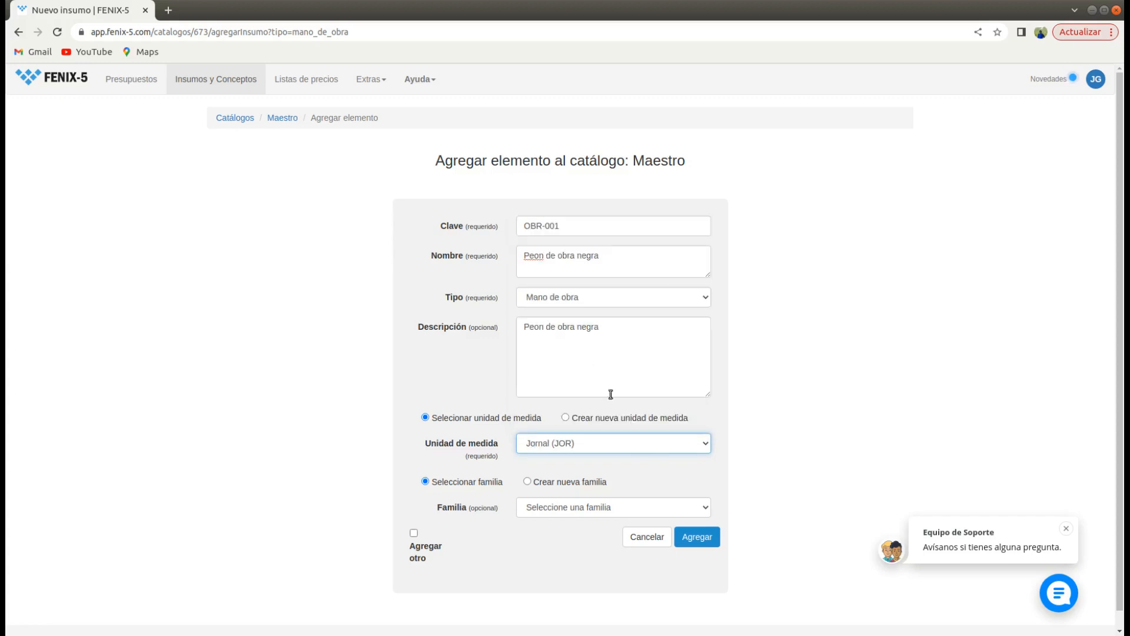
left_click(704, 514)
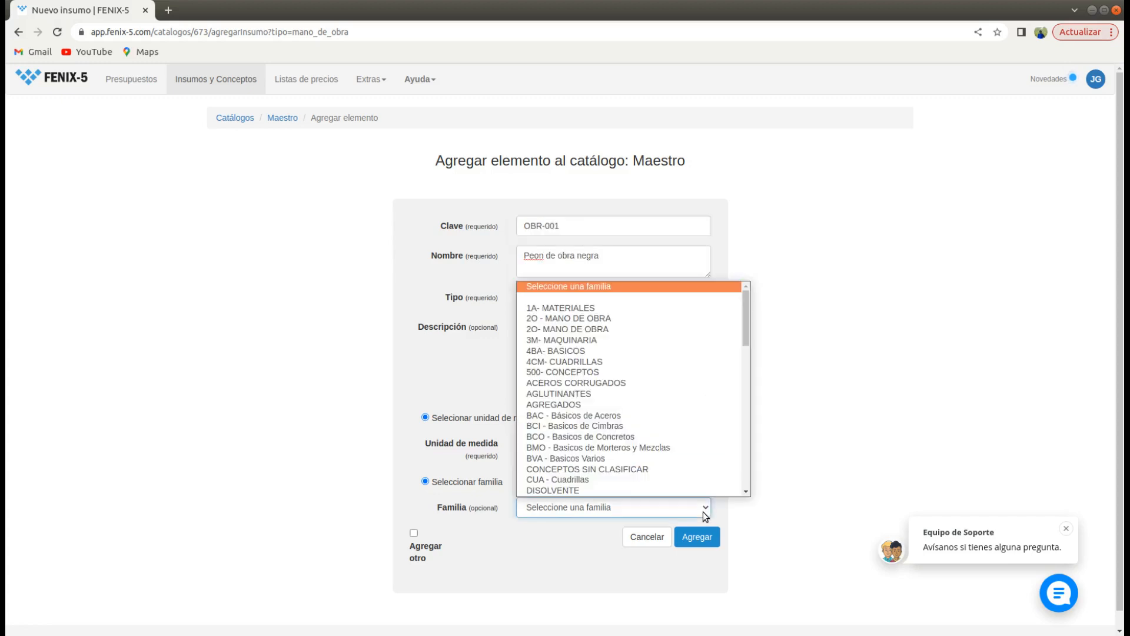
key("o")
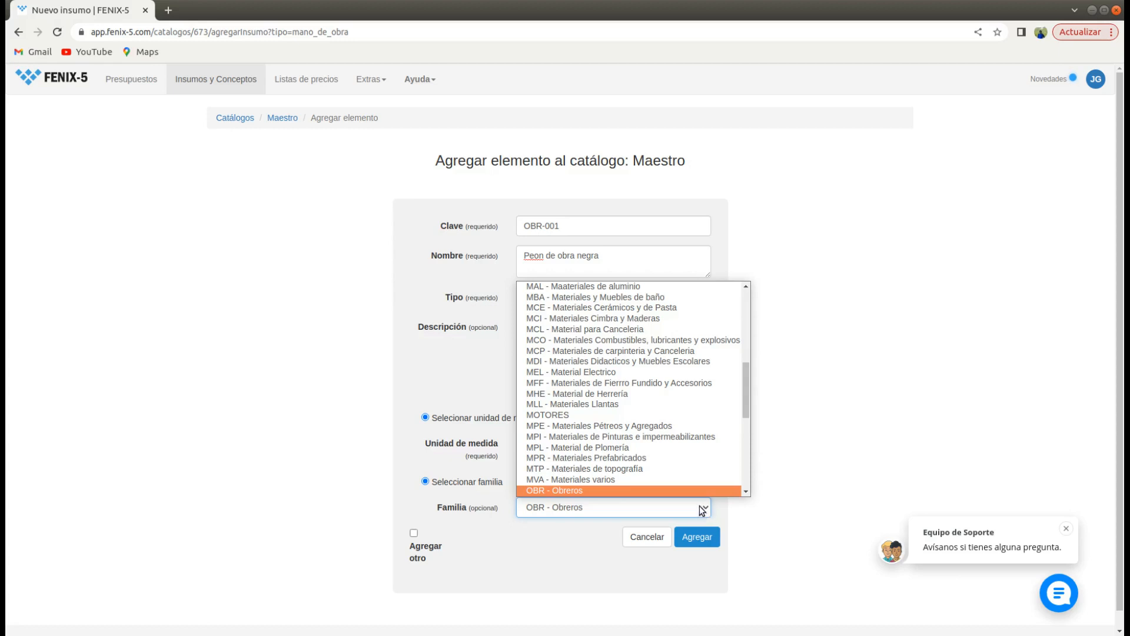
left_click(612, 511)
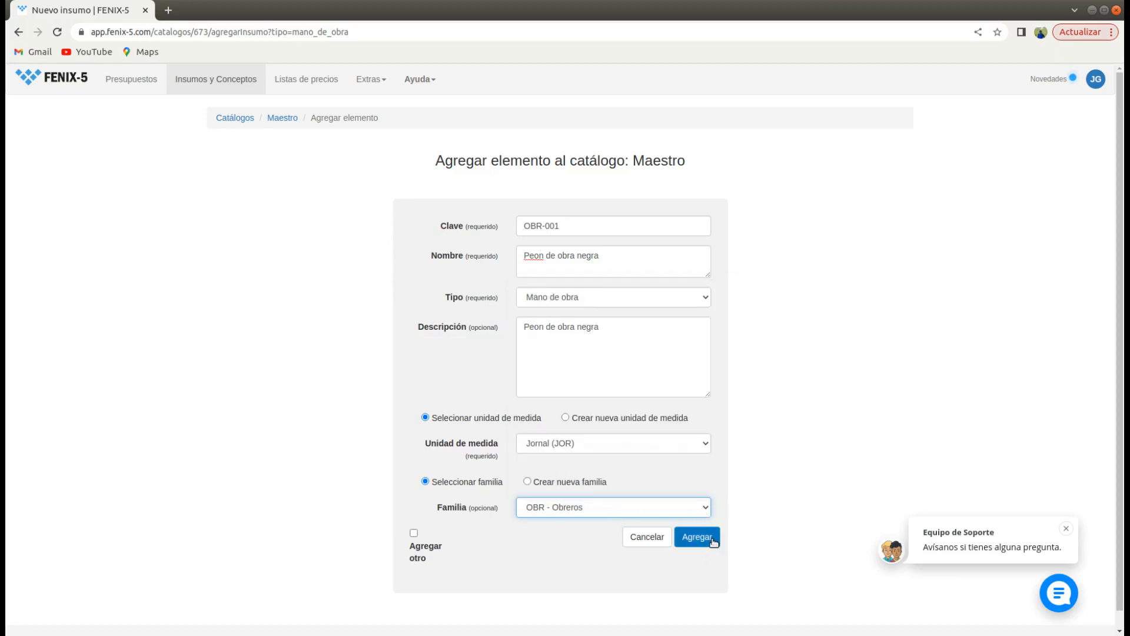
left_click(647, 539)
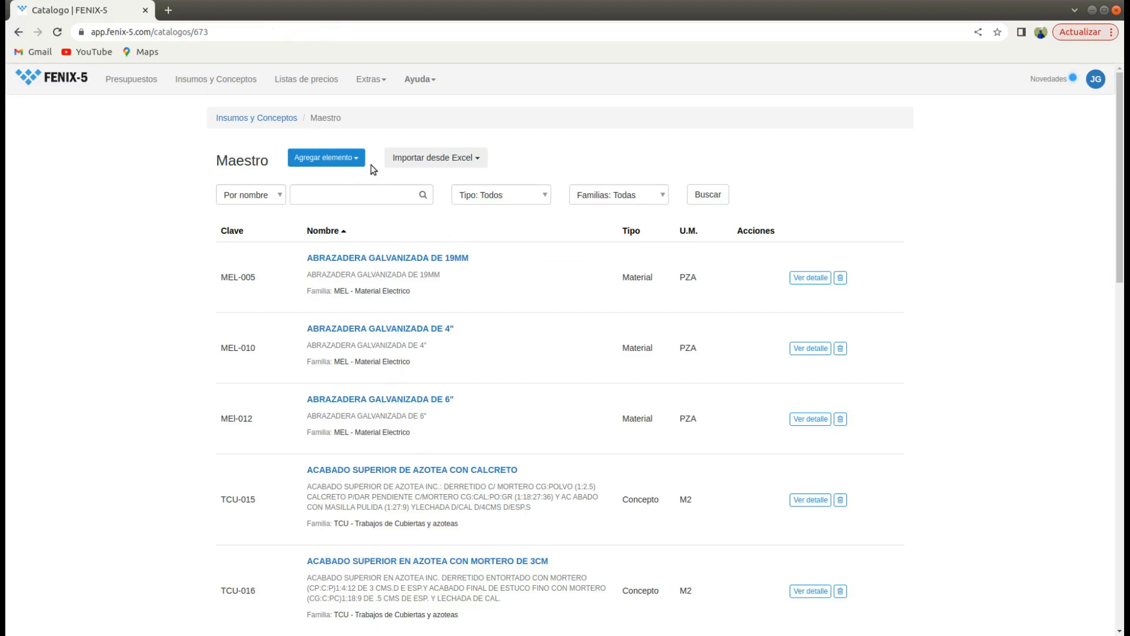
Open the form for a new Maquinaria en renta element in the Maestro catalog, try adding it with empty fields, and cancel.
left_click(354, 159)
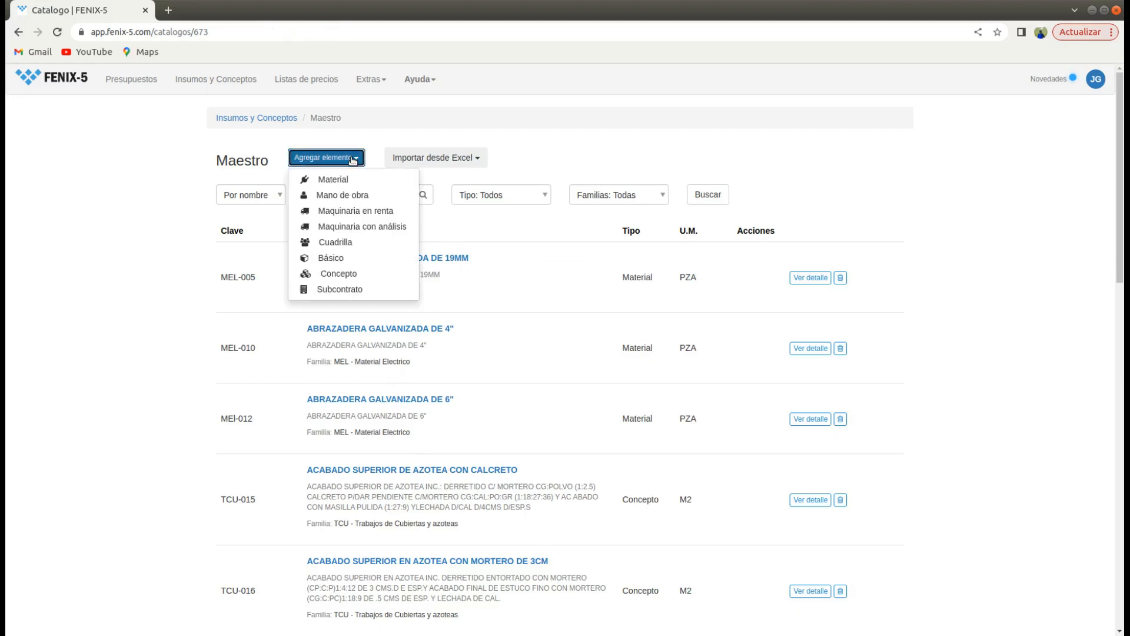
left_click(380, 210)
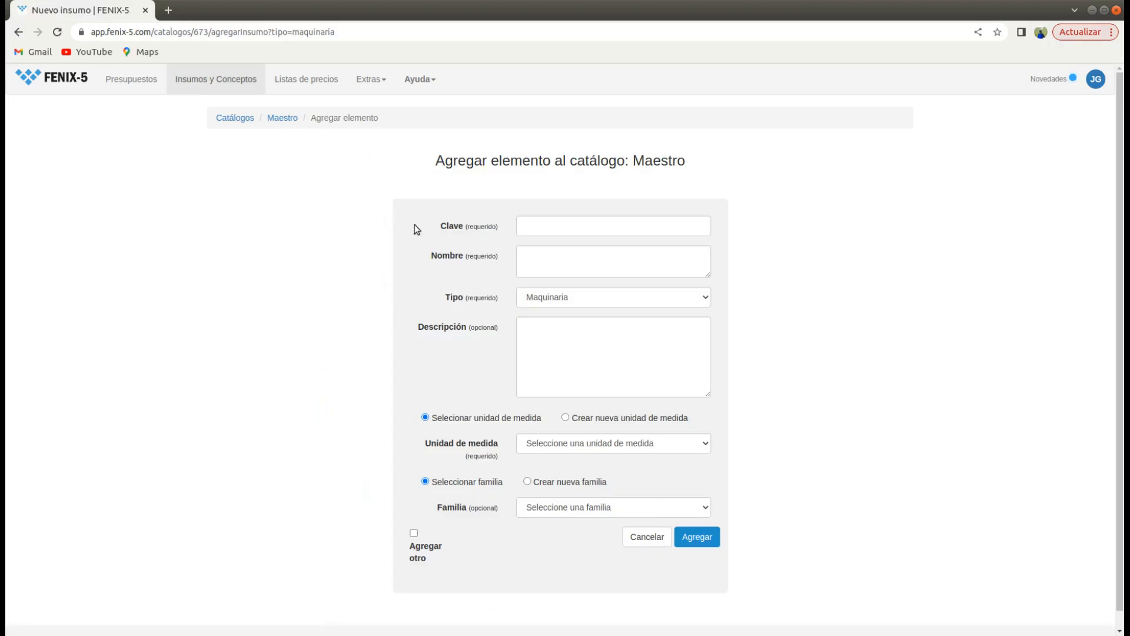
left_click(547, 226)
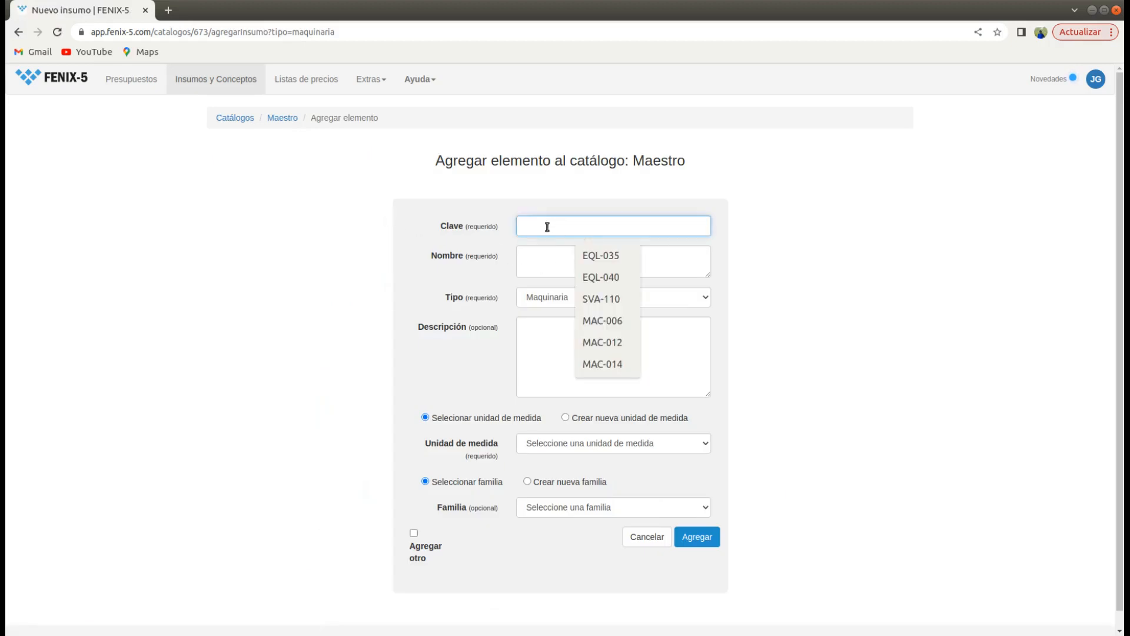
left_click(547, 257)
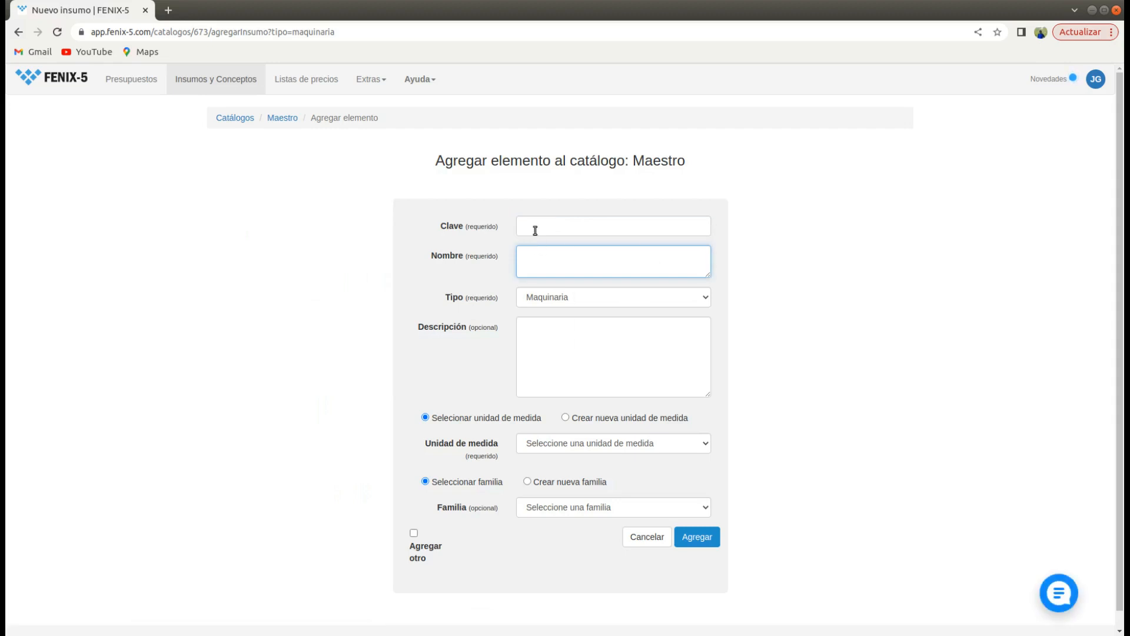
left_click(535, 230)
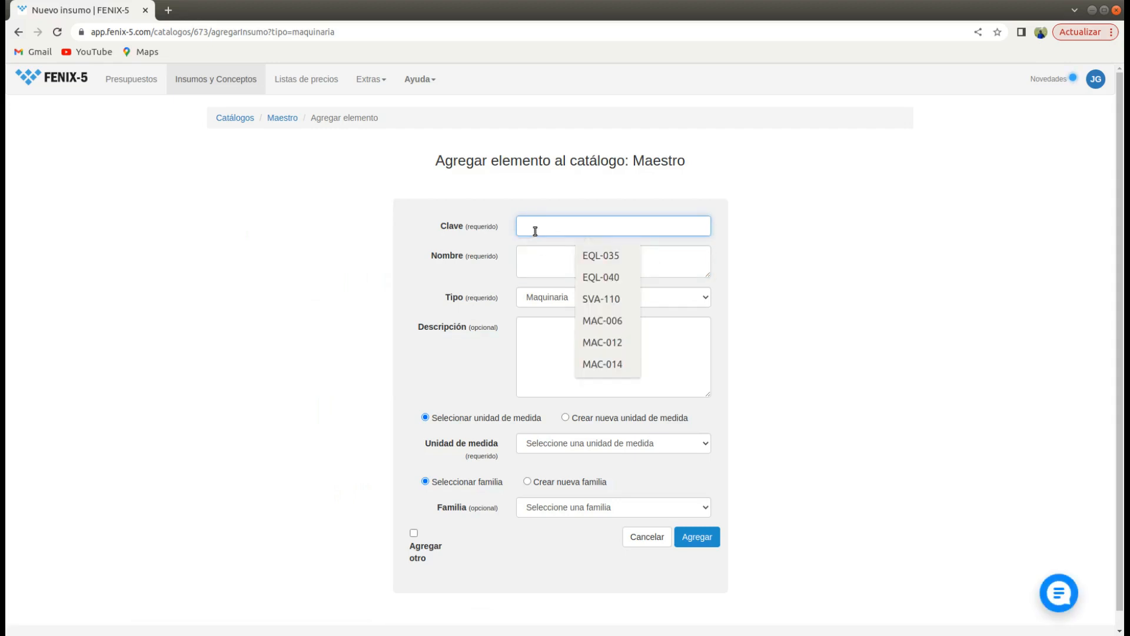
left_click(544, 259)
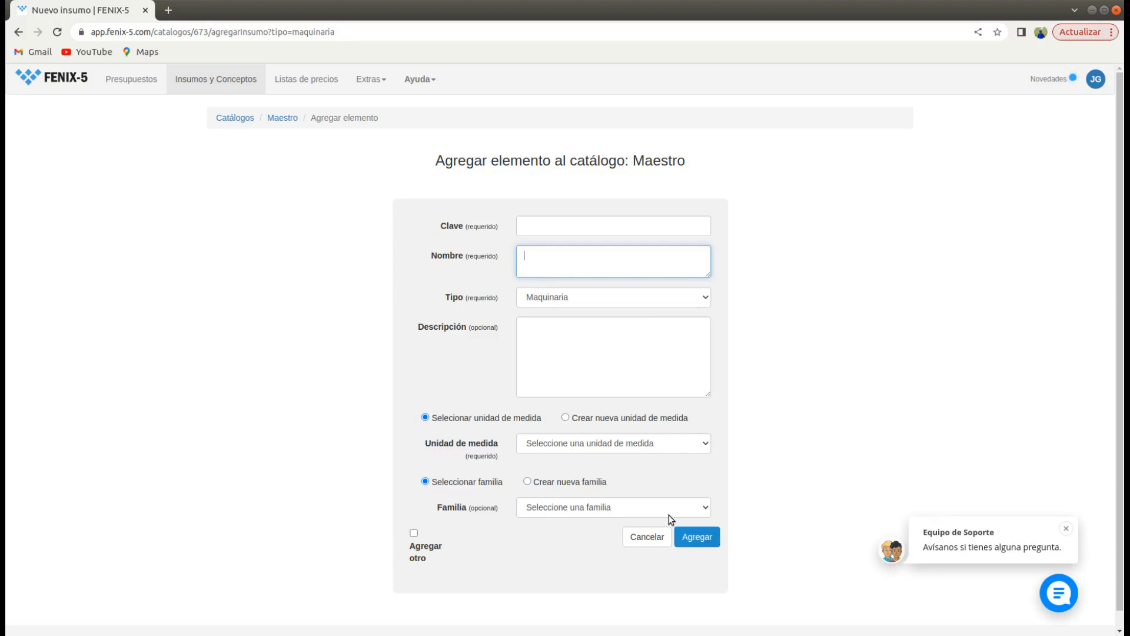
left_click(707, 538)
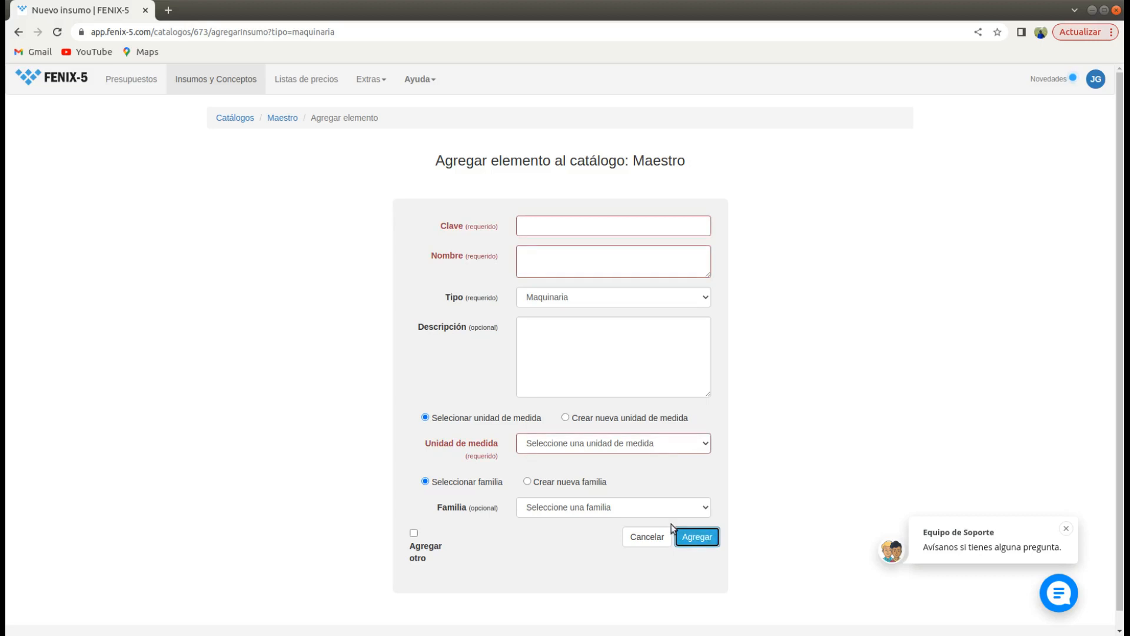
left_click(648, 539)
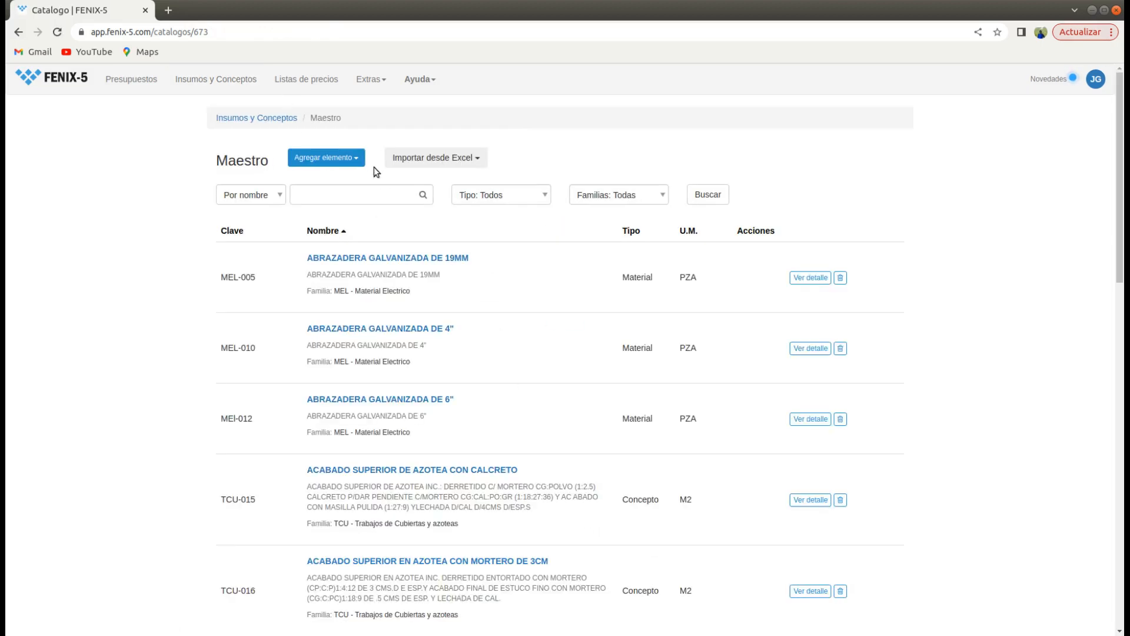
View the form for a new Maquinaria con análisis element and return to the Maestro catalog.
left_click(340, 160)
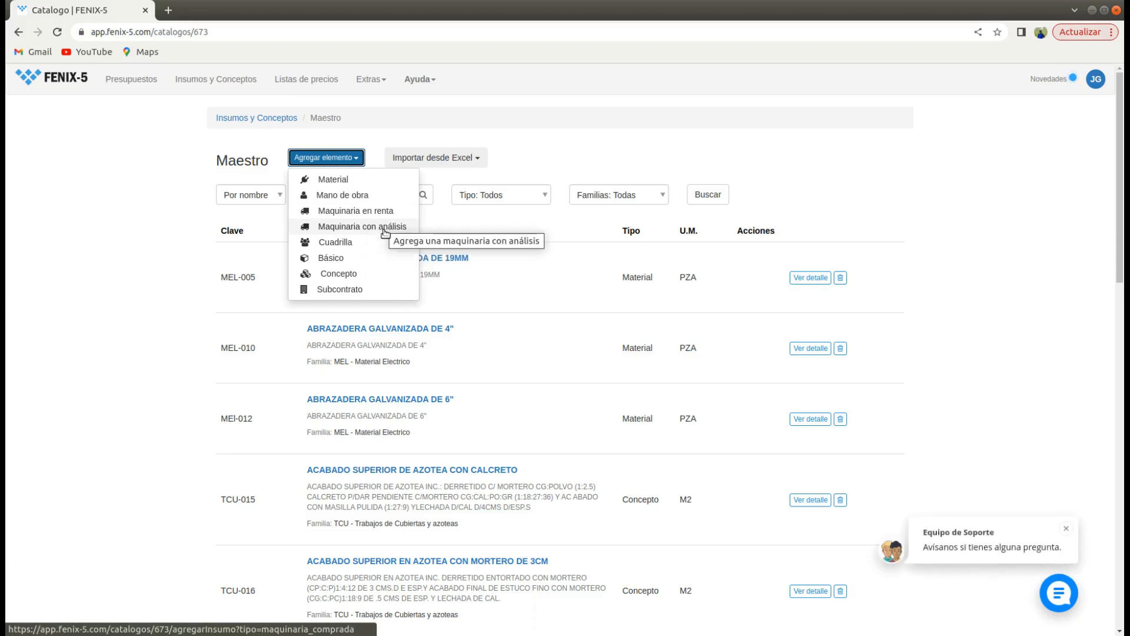
left_click(384, 229)
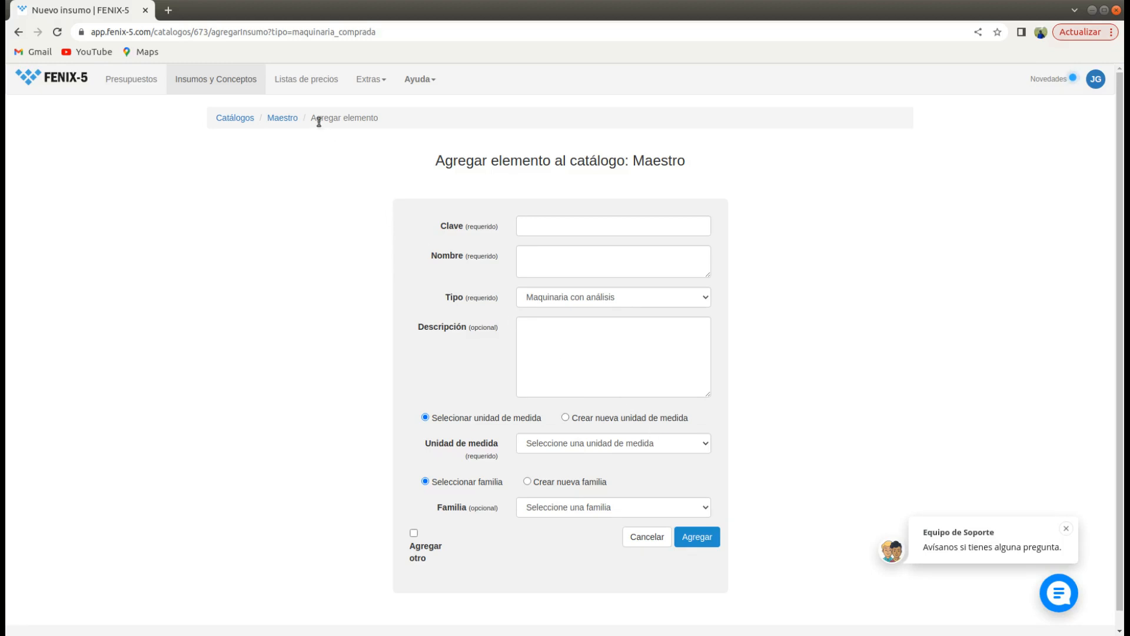
left_click(284, 118)
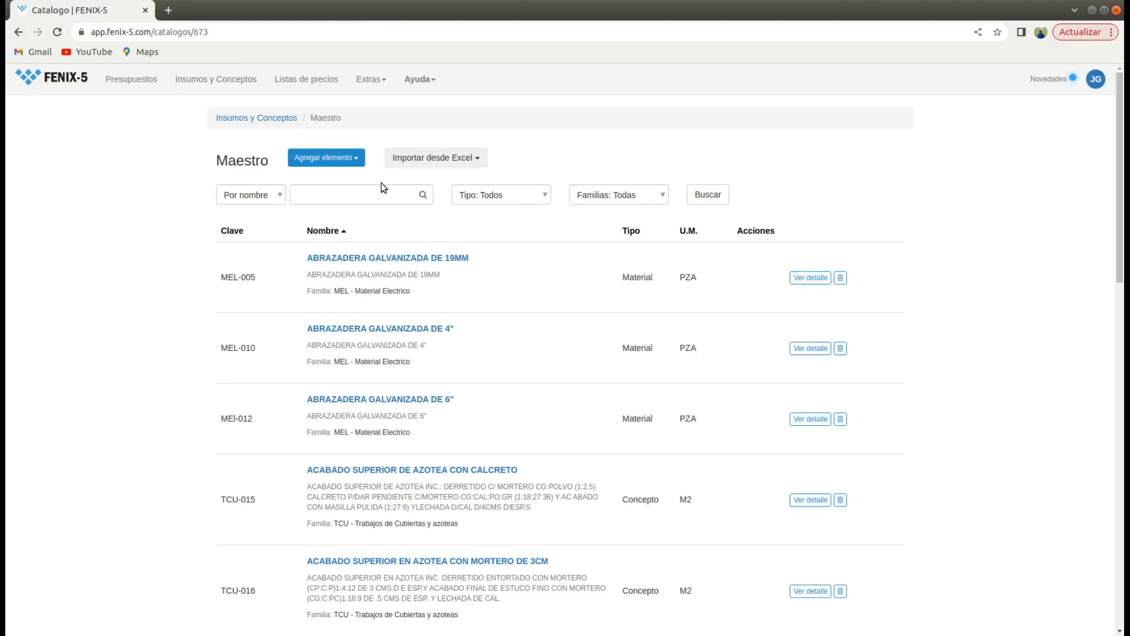
Start a new Cuadrilla element in the Maestro catalog with the key CUA-001.
left_click(354, 159)
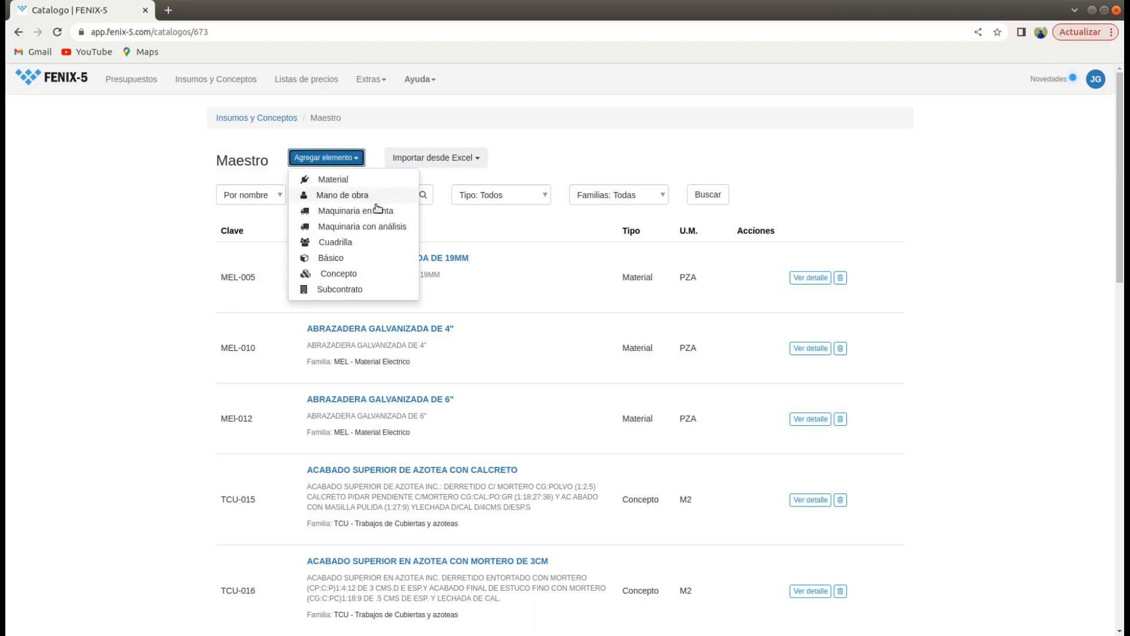
left_click(339, 242)
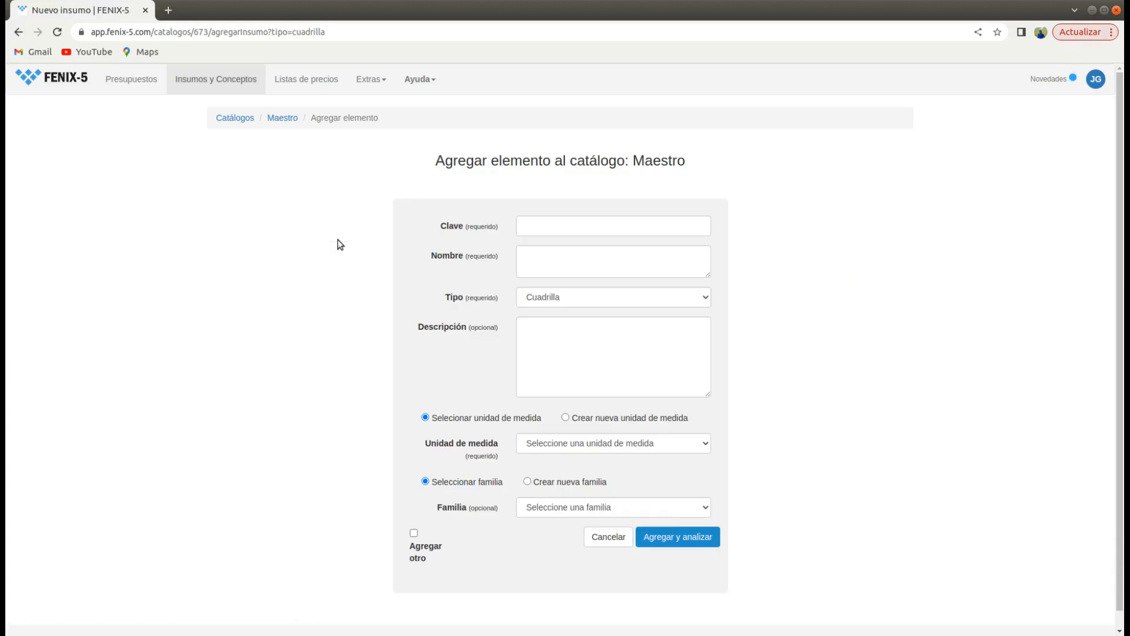
left_click(536, 225)
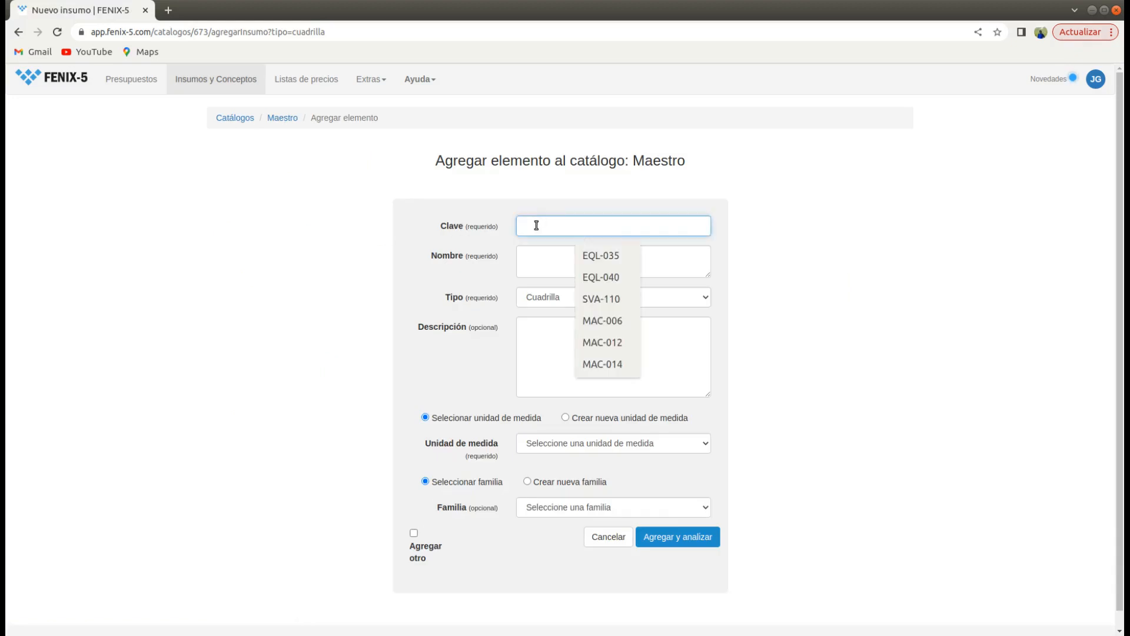
type("CUA")
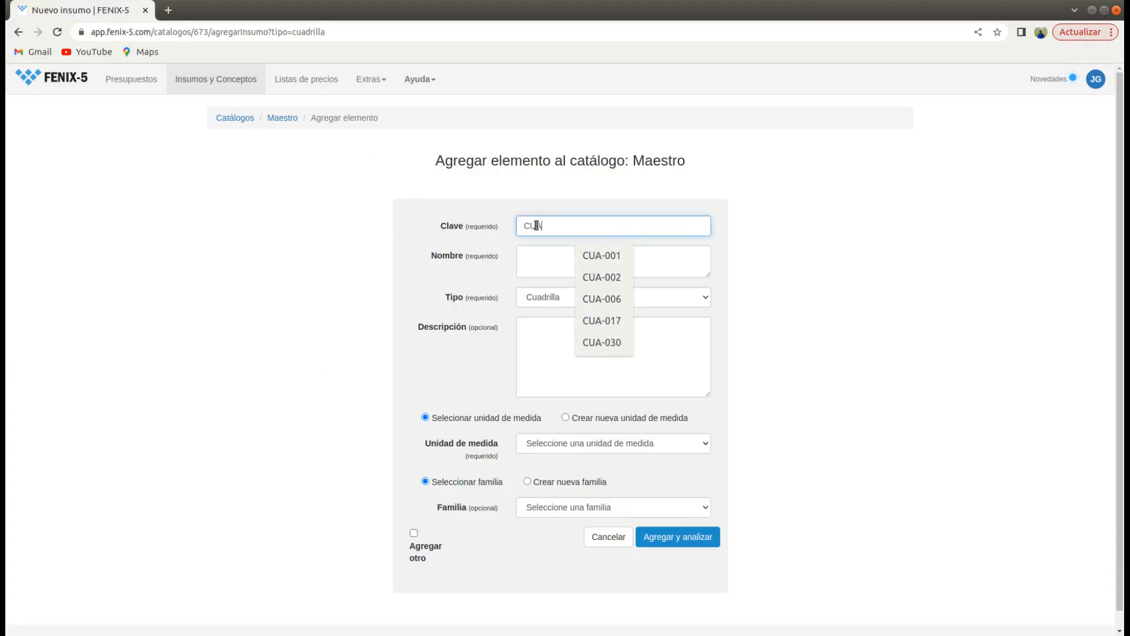
type("-001")
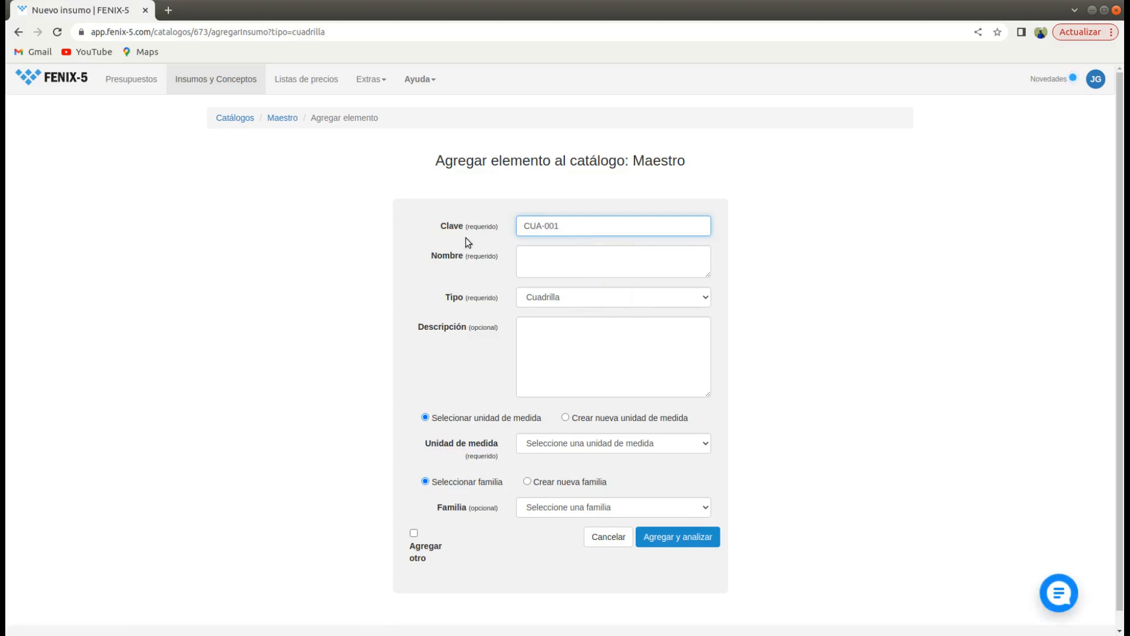
Name the crew Cuadrilla de Albañileria 1 of + 1 peon and change its key to CUA-001x.
left_click(540, 254)
type("Cu")
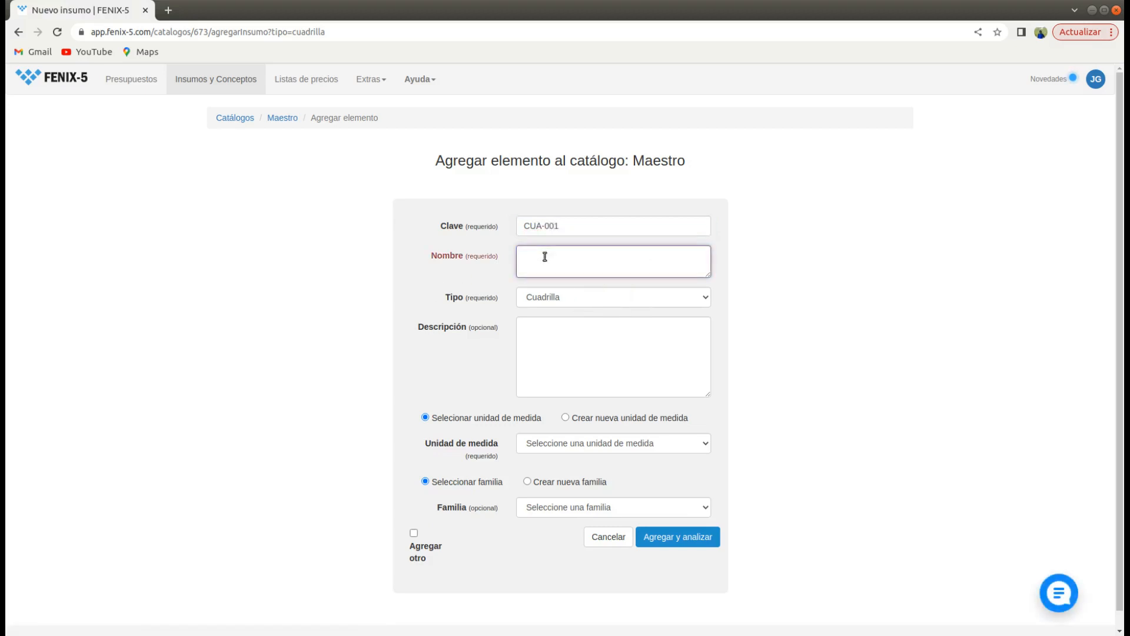
type("adrilla de ")
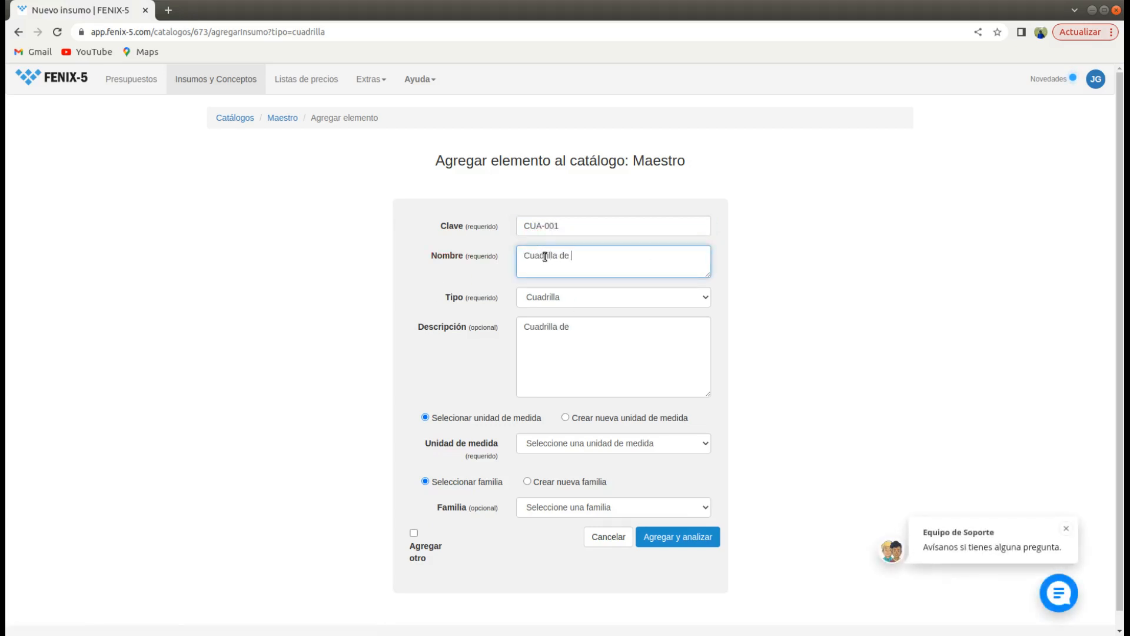
type("Albar")
type("ñileria")
type(" 1 of ")
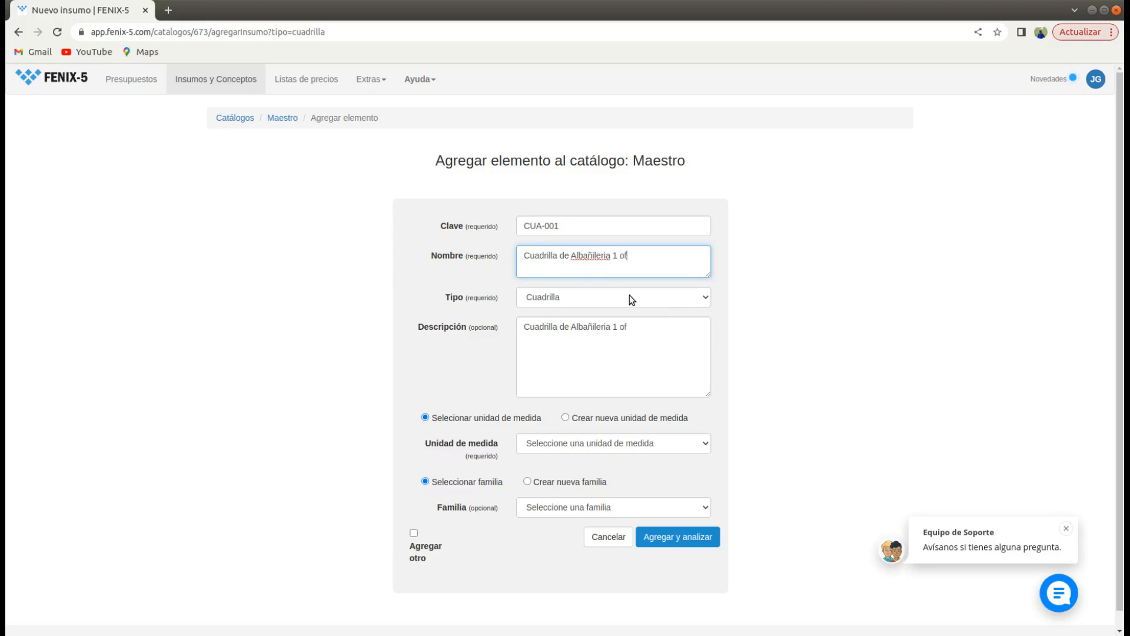
type("+ 1 peon")
left_click(579, 225)
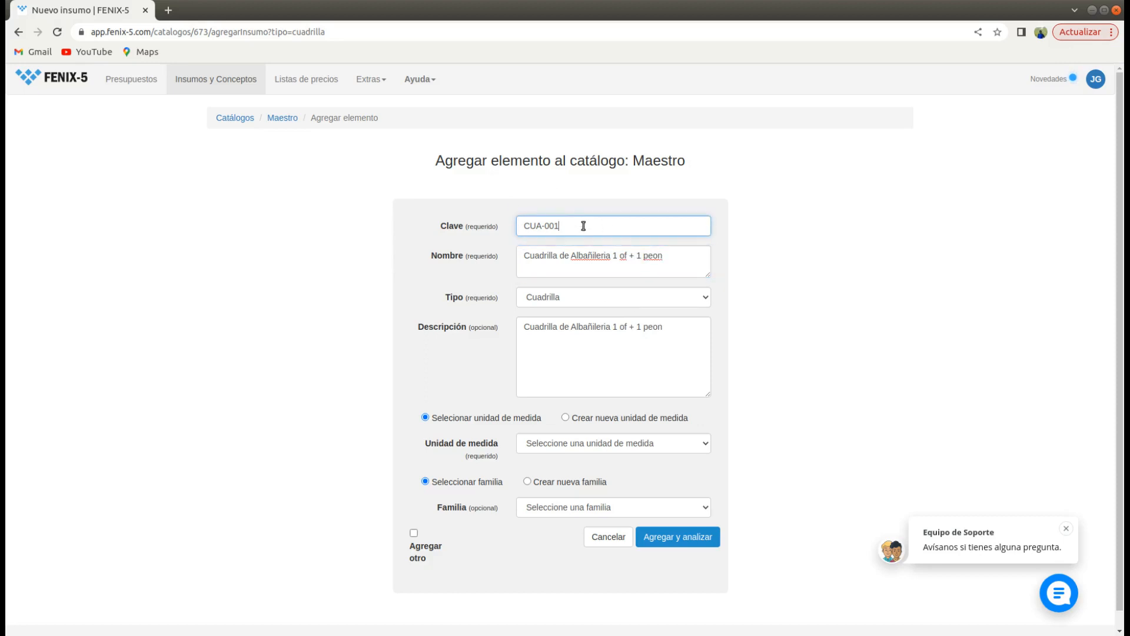
type("x")
Set the crew's unit to Jornal (JOR) and its family to CUA - Cuadrillas, and add it for analysis.
left_click(704, 443)
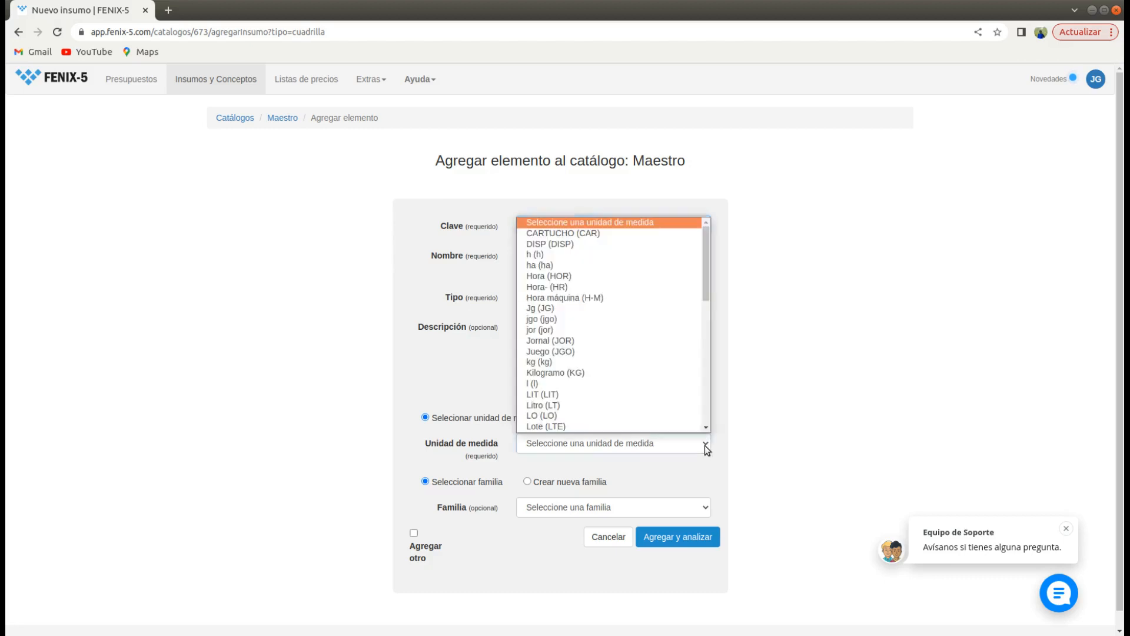
scroll(627, 424, "down", 1)
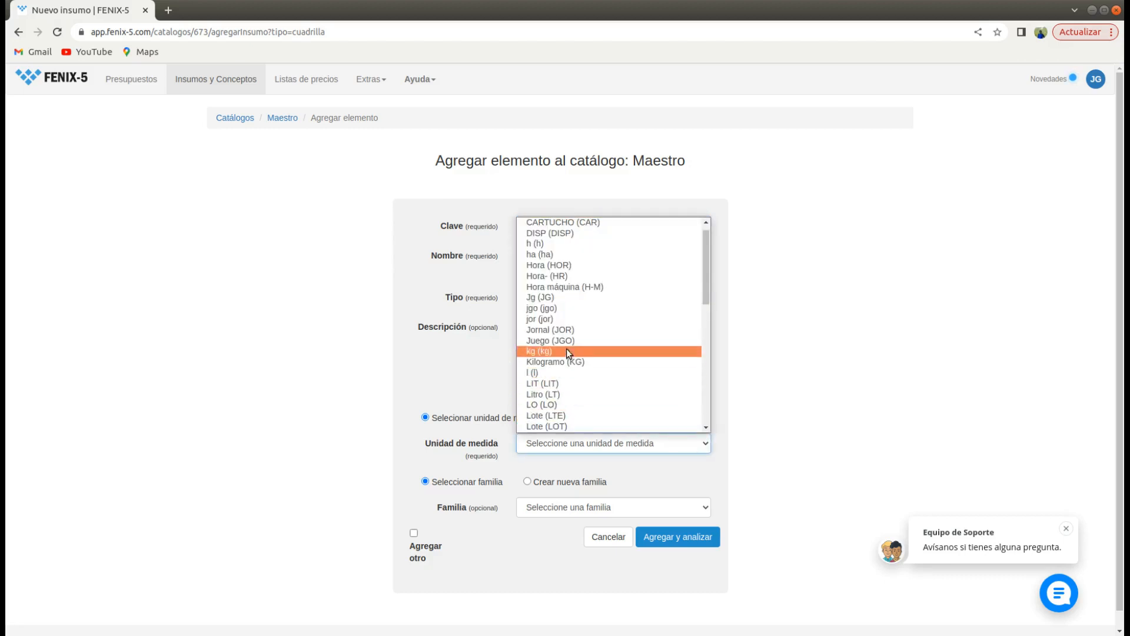
left_click(568, 332)
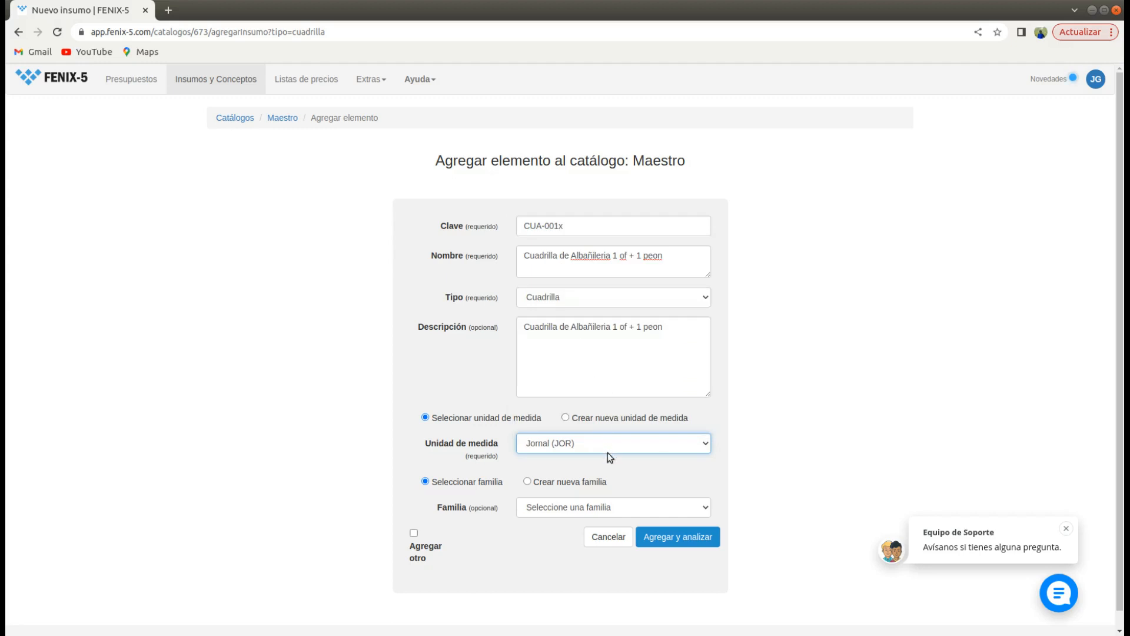
left_click(606, 508)
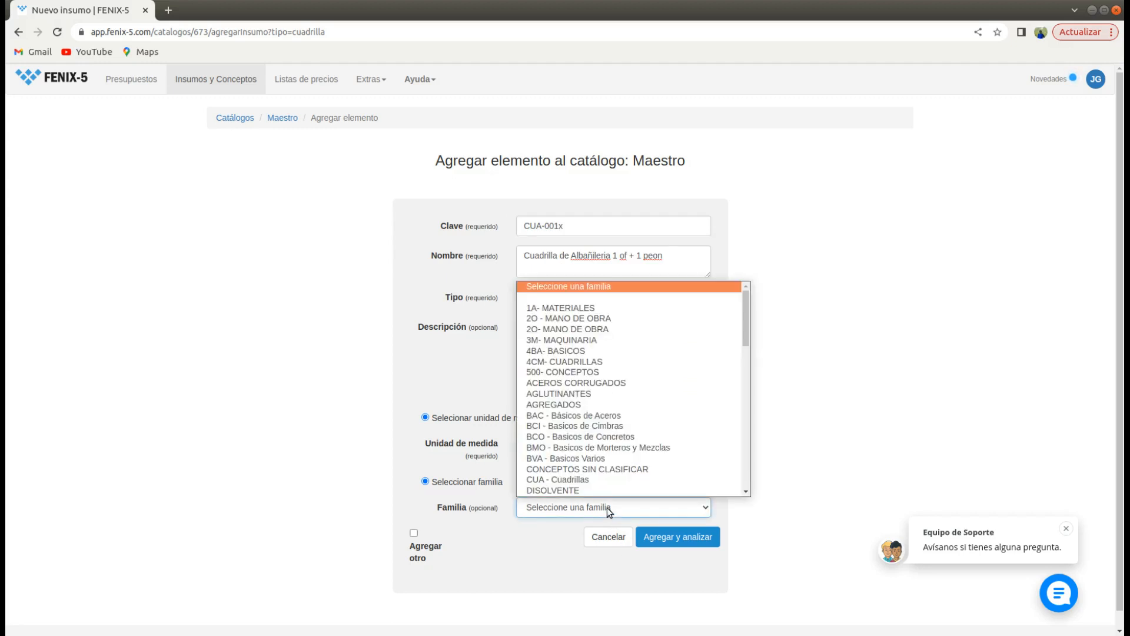
type("cu")
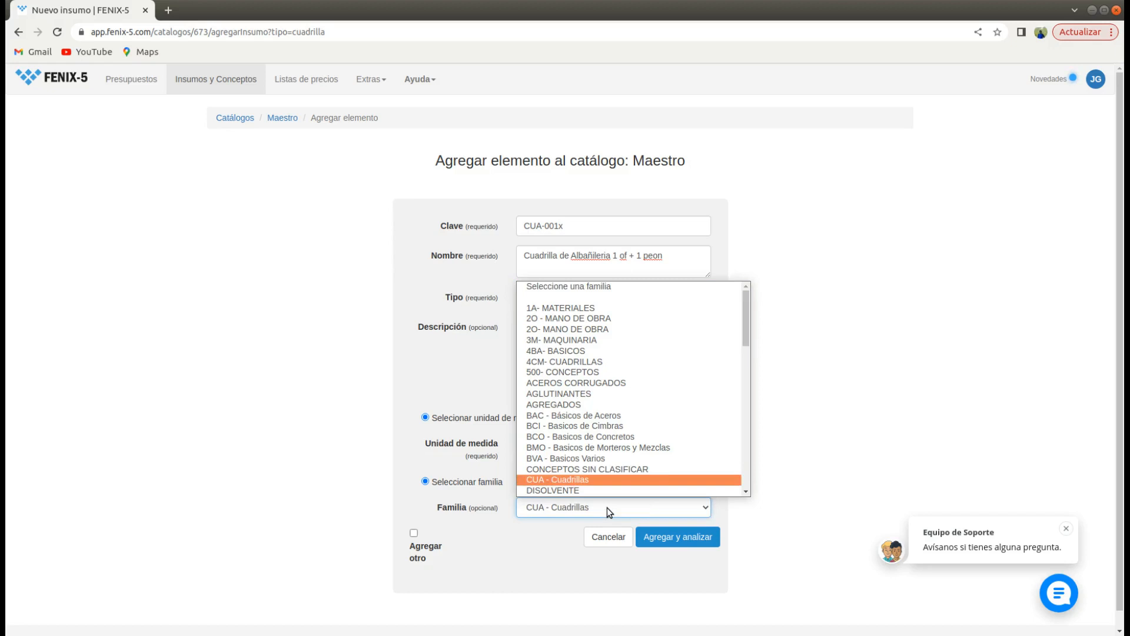
scroll(629, 495, "down", 1)
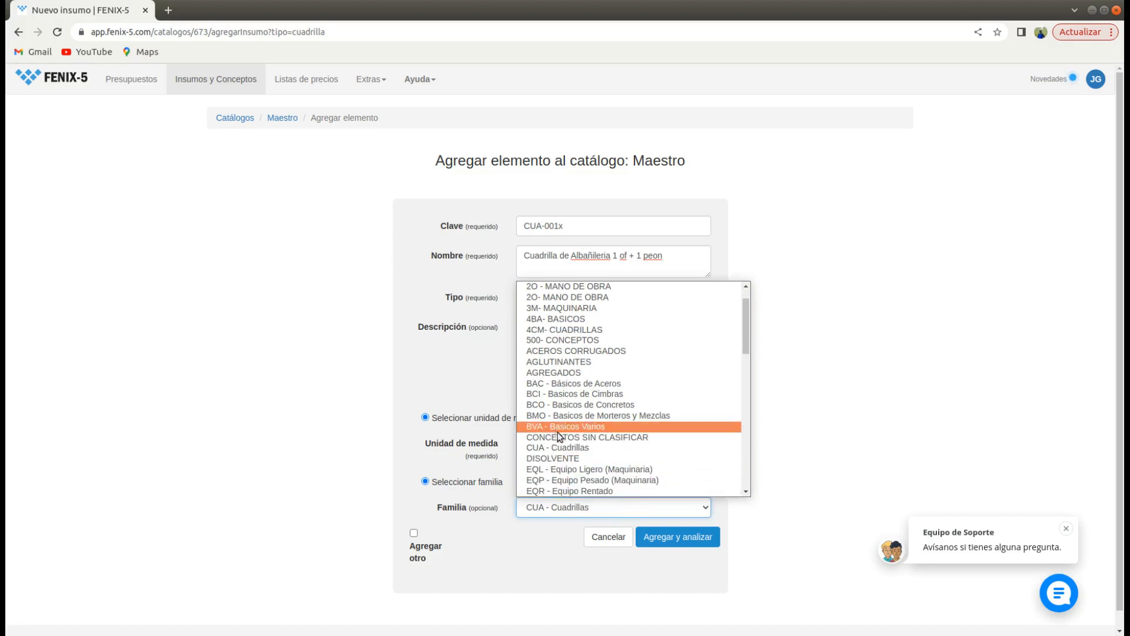
left_click(563, 448)
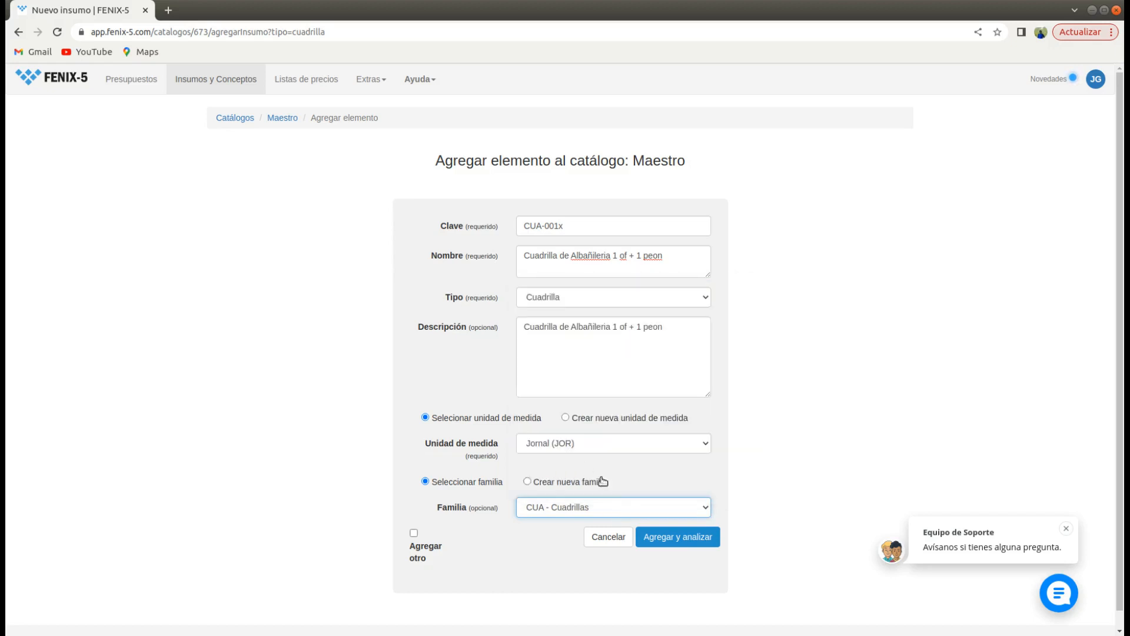
left_click(676, 537)
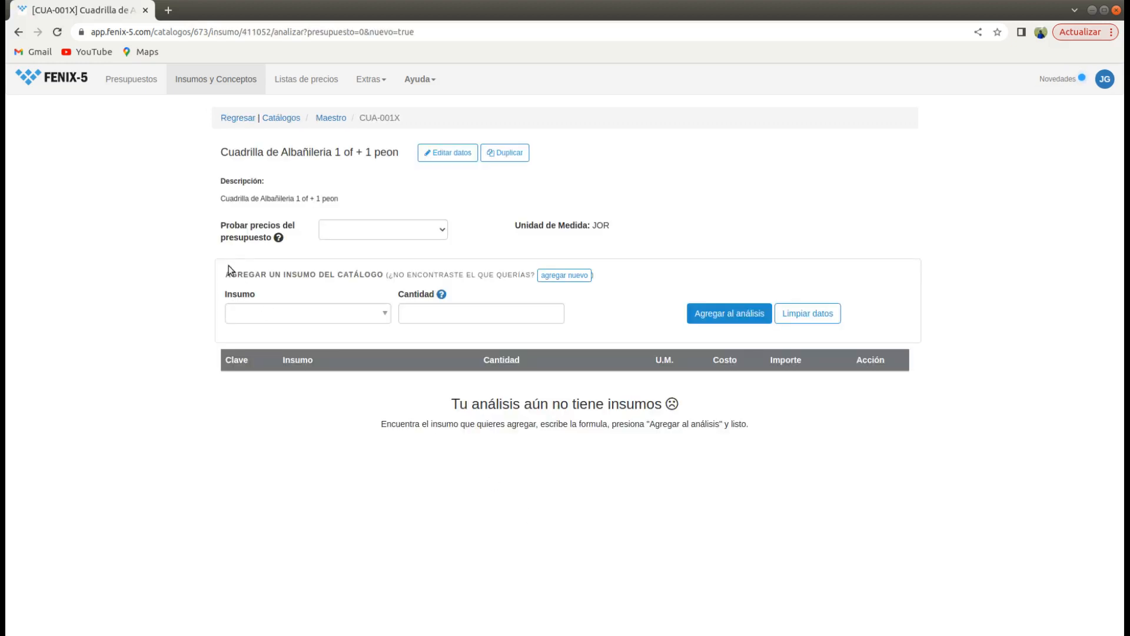
Find OFICIAL DE ALBAÑILERIA by name and add it to the crew's analysis with a quantity of 1.00.
left_click(252, 318)
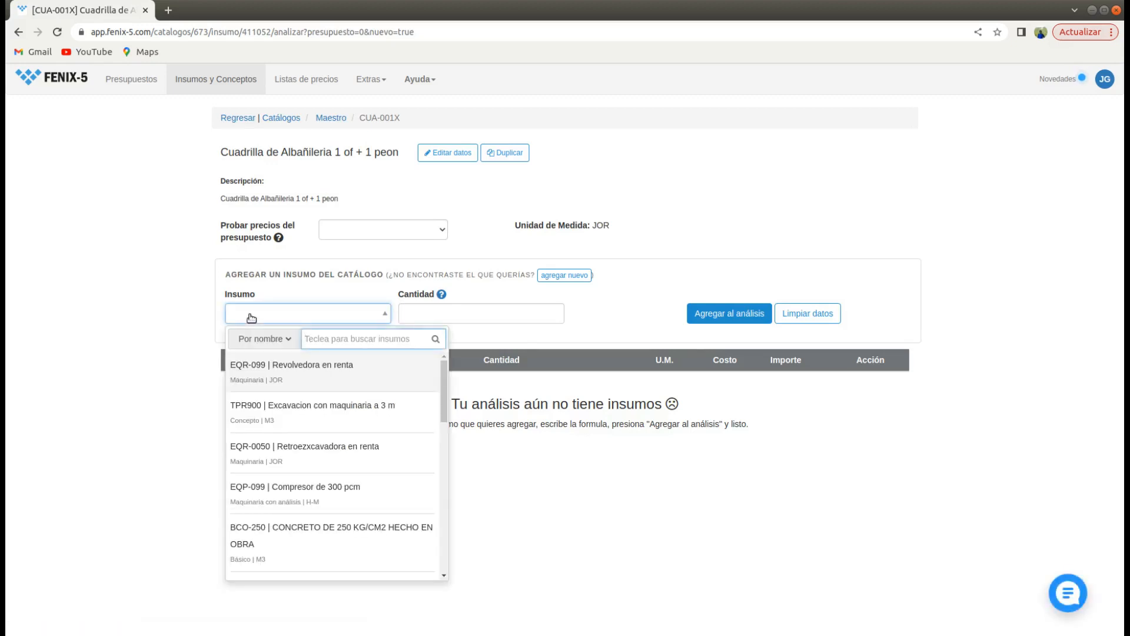
type("ofi c")
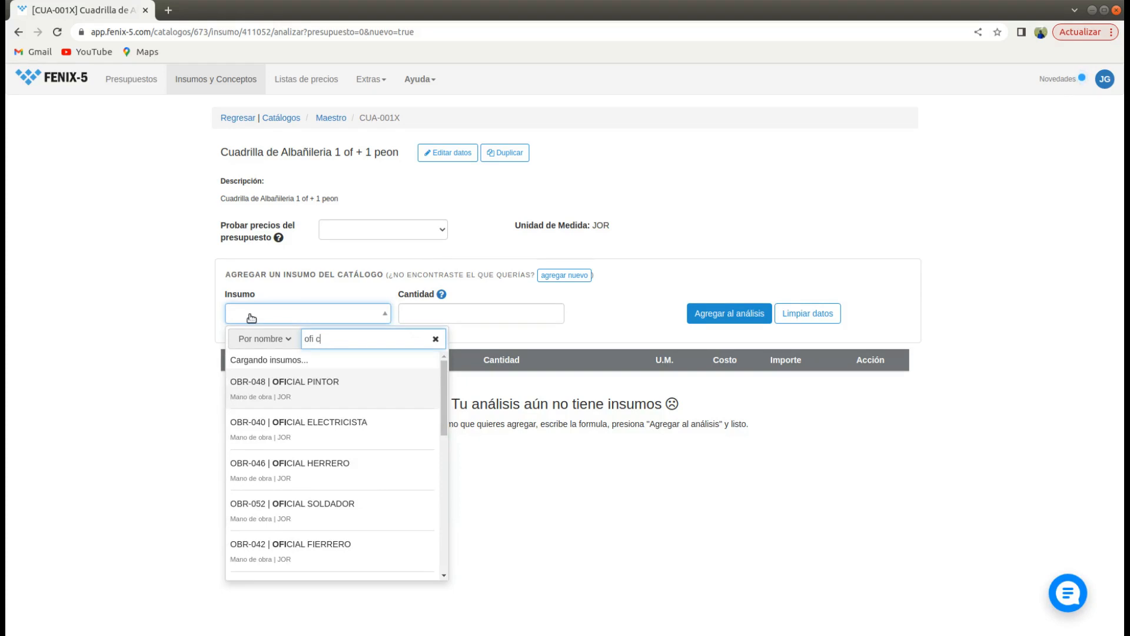
key("BackSpace")
type("alb")
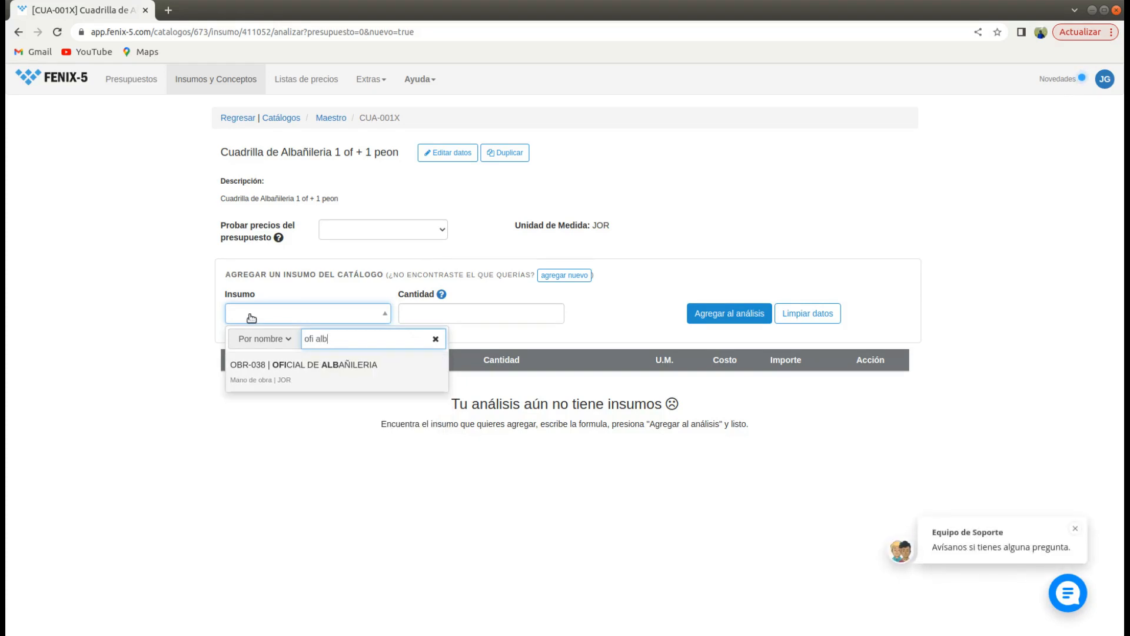
left_click(300, 366)
left_click(427, 313)
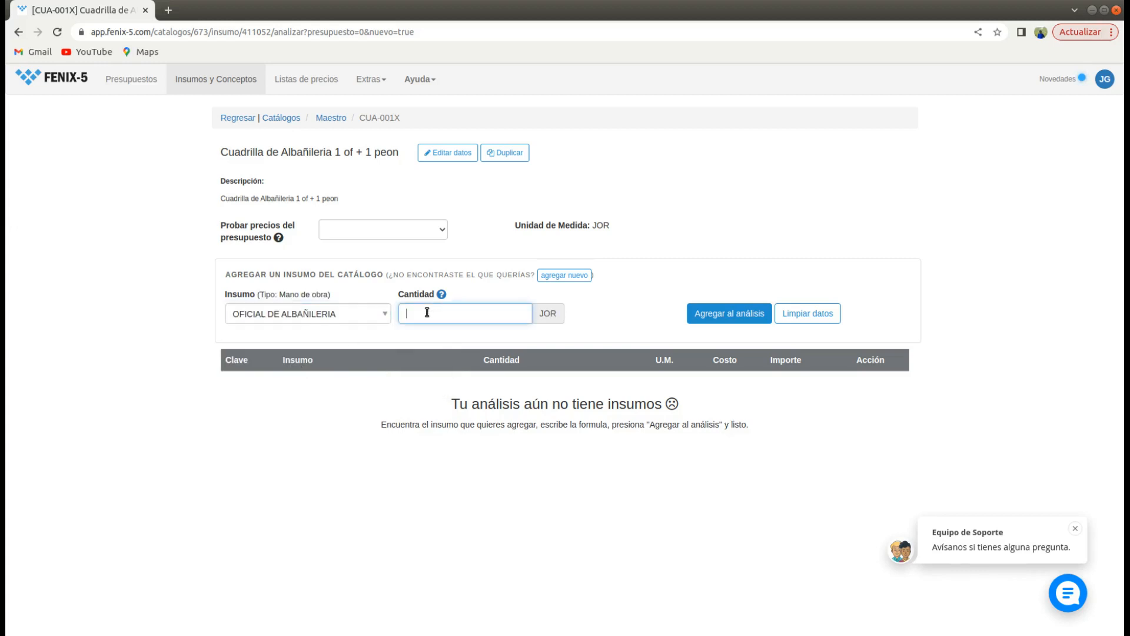
type("1.00")
left_click(716, 316)
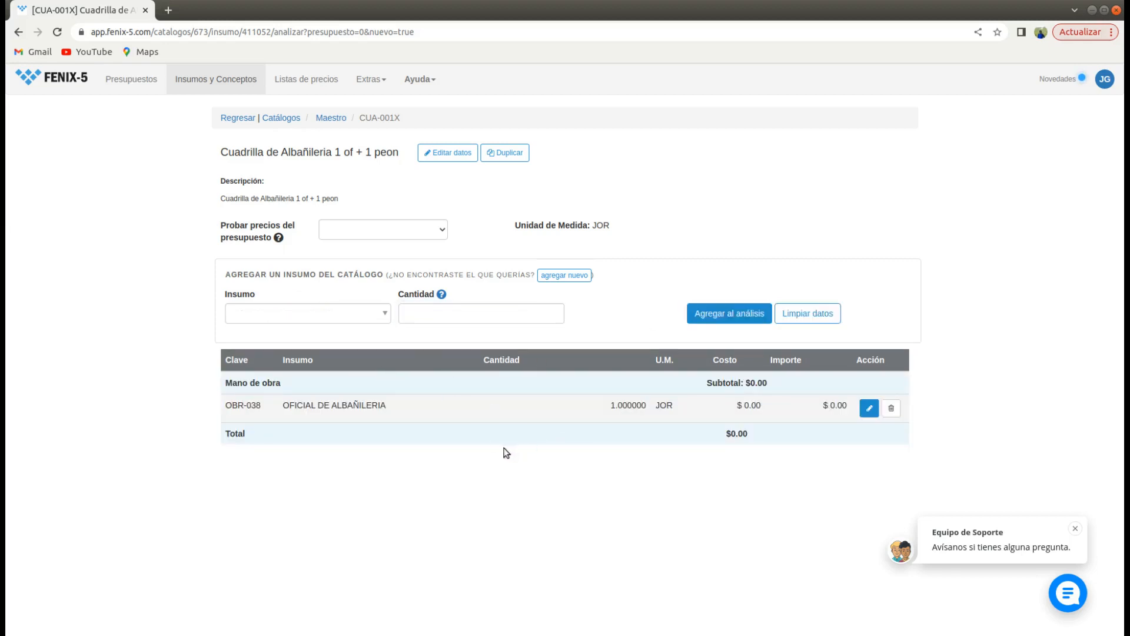
Find PEON by name and add it to the crew's analysis with a quantity of 1.00.
left_click(235, 320)
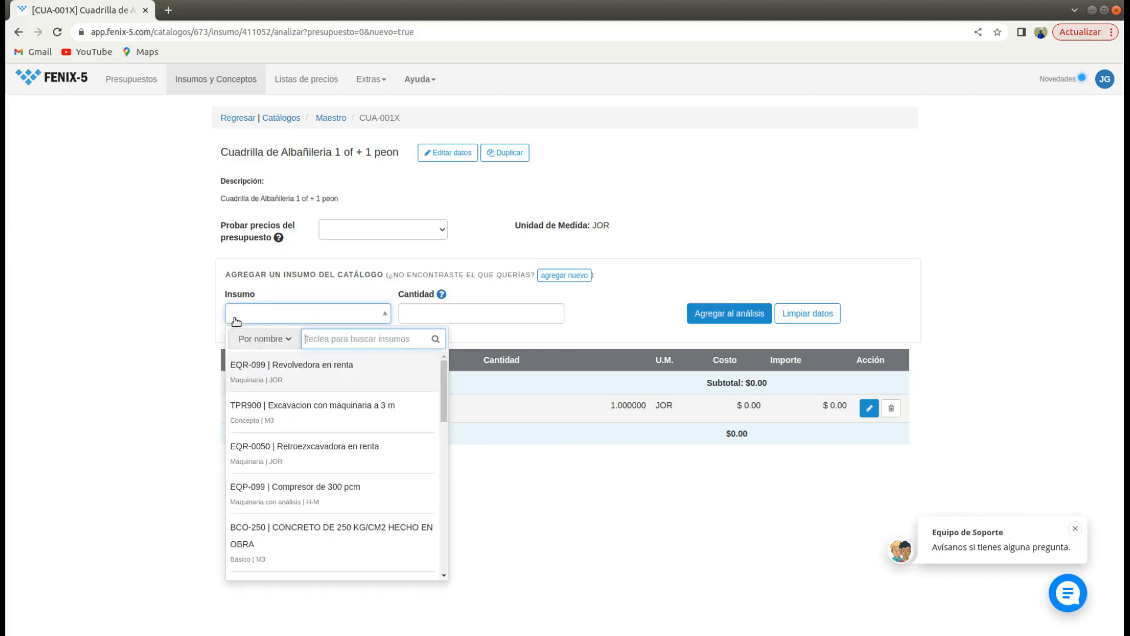
left_click(236, 319)
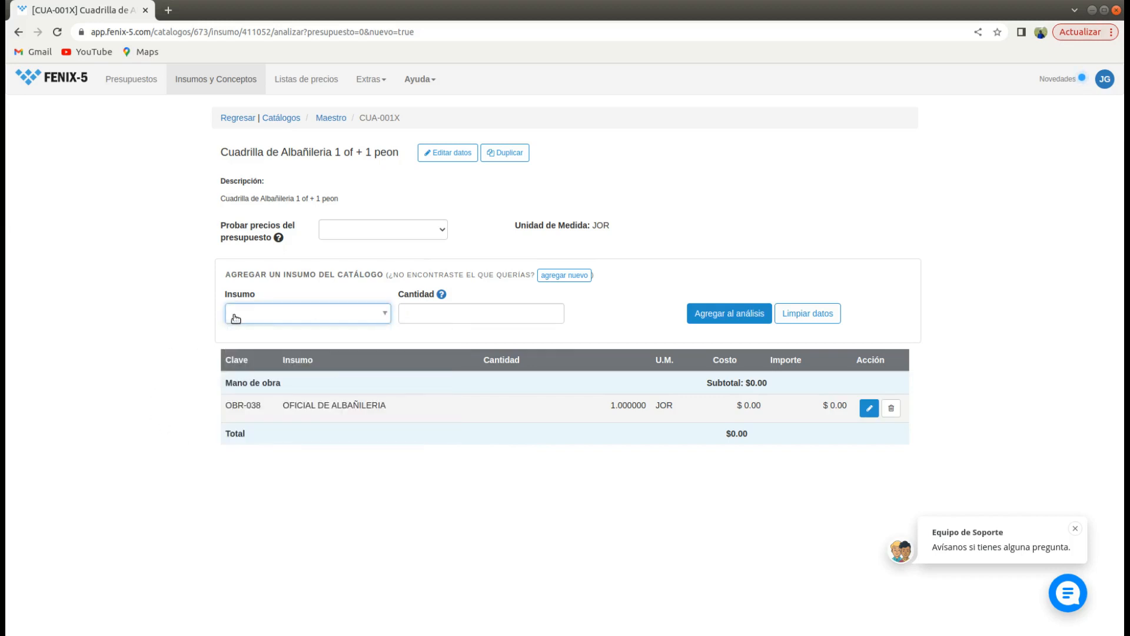
left_click(258, 323)
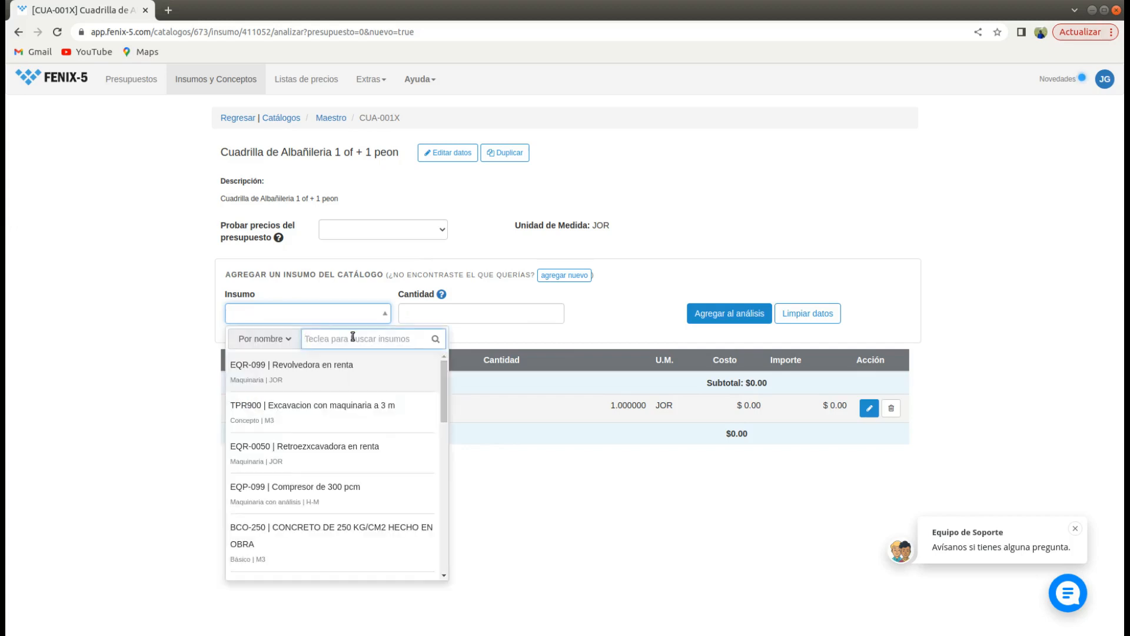
type("peon")
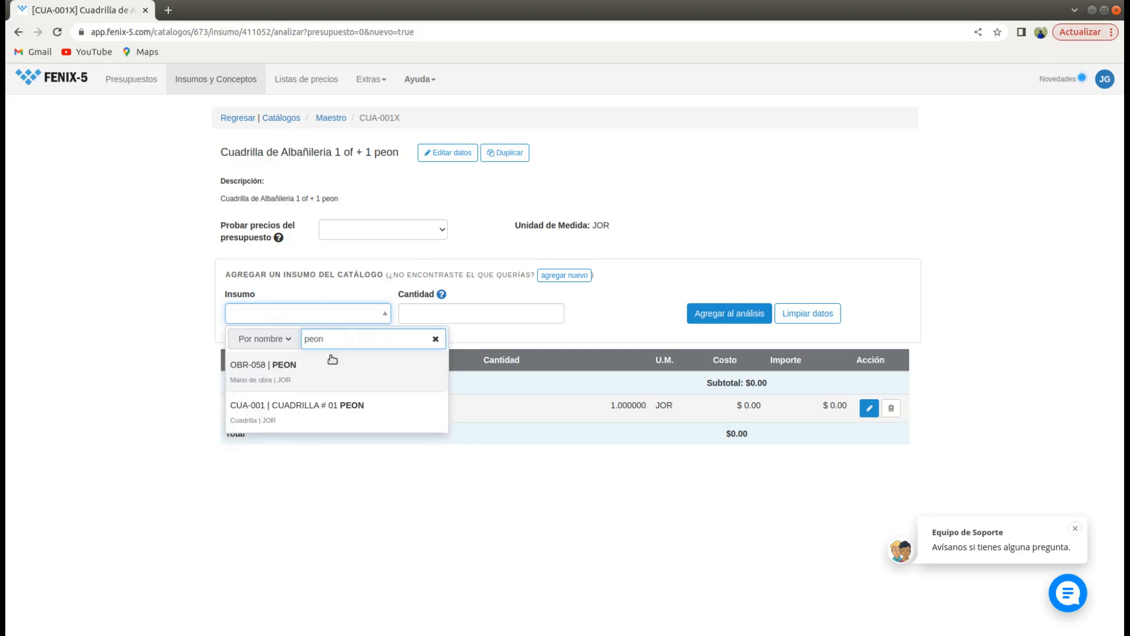
left_click(288, 370)
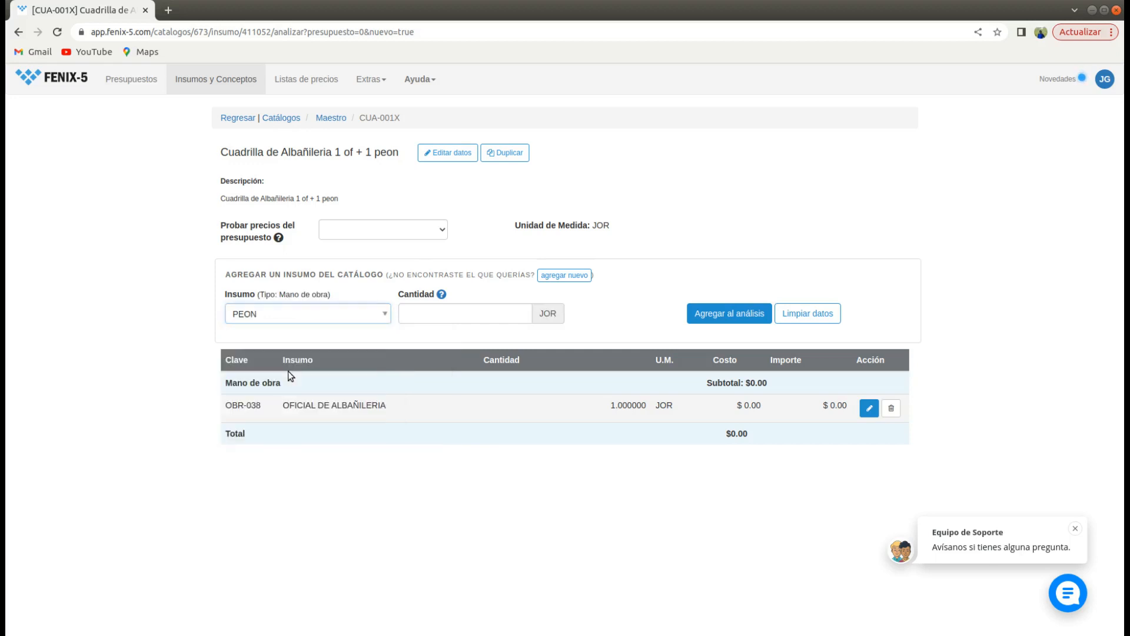
left_click(457, 319)
type("1.00")
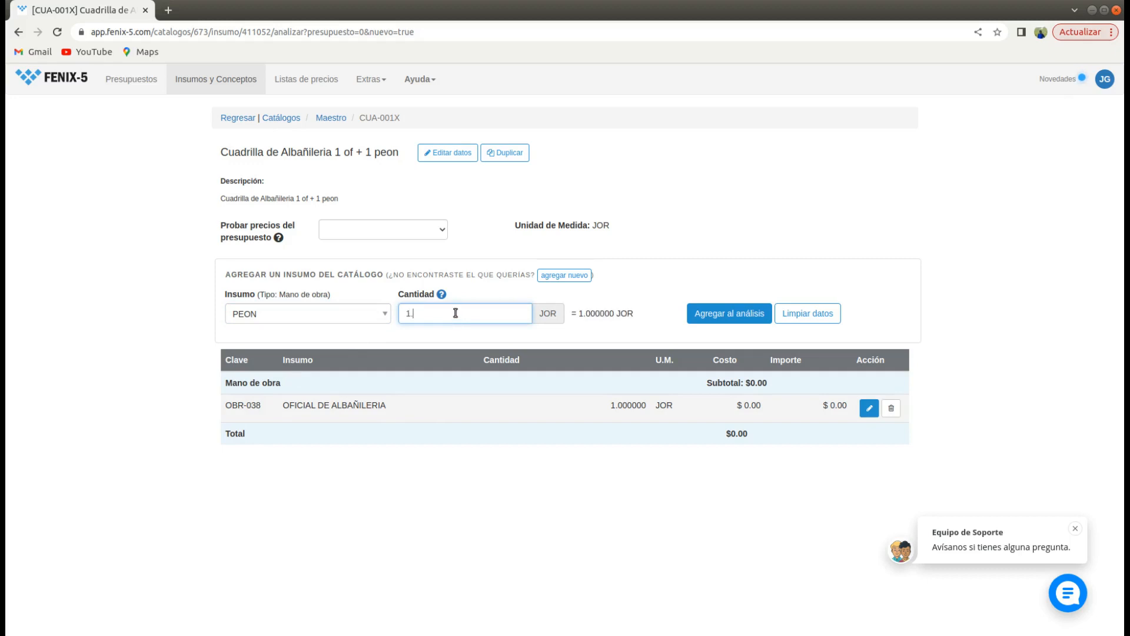
left_click(707, 323)
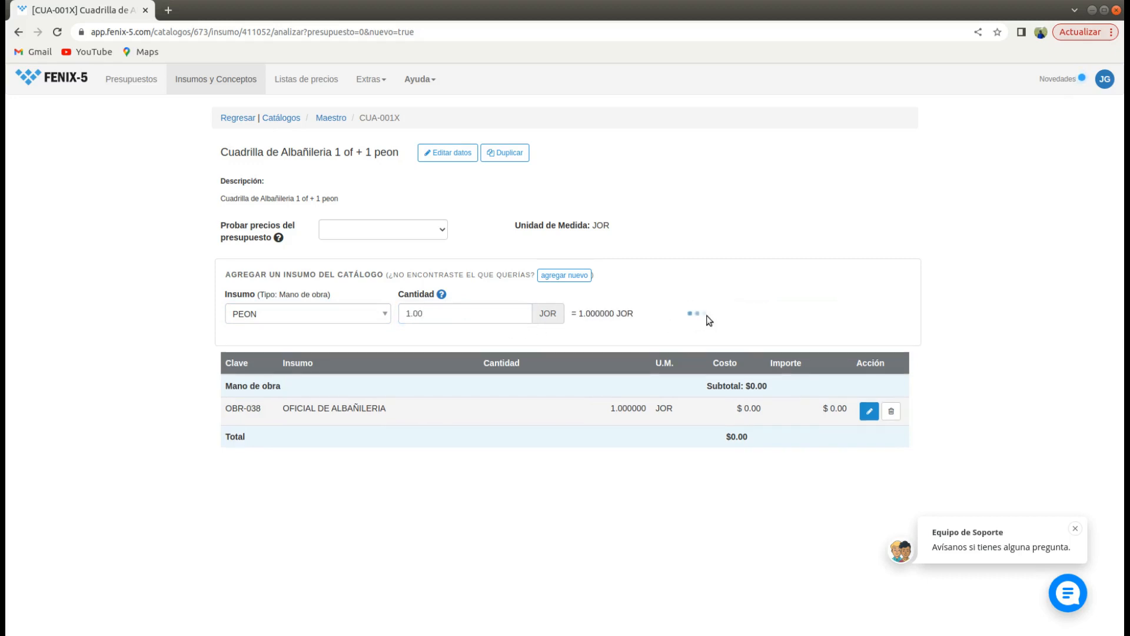
Find CABO DE OFICIOS by name and add it to the crew's analysis with a quantity of .10.
left_click(245, 318)
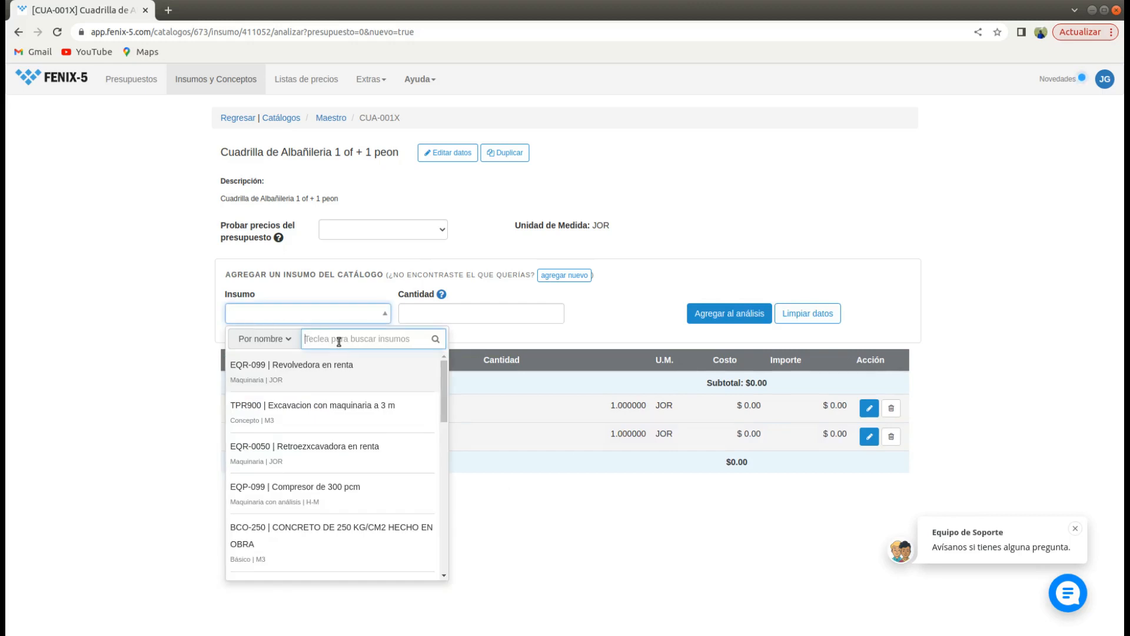
type("cabo")
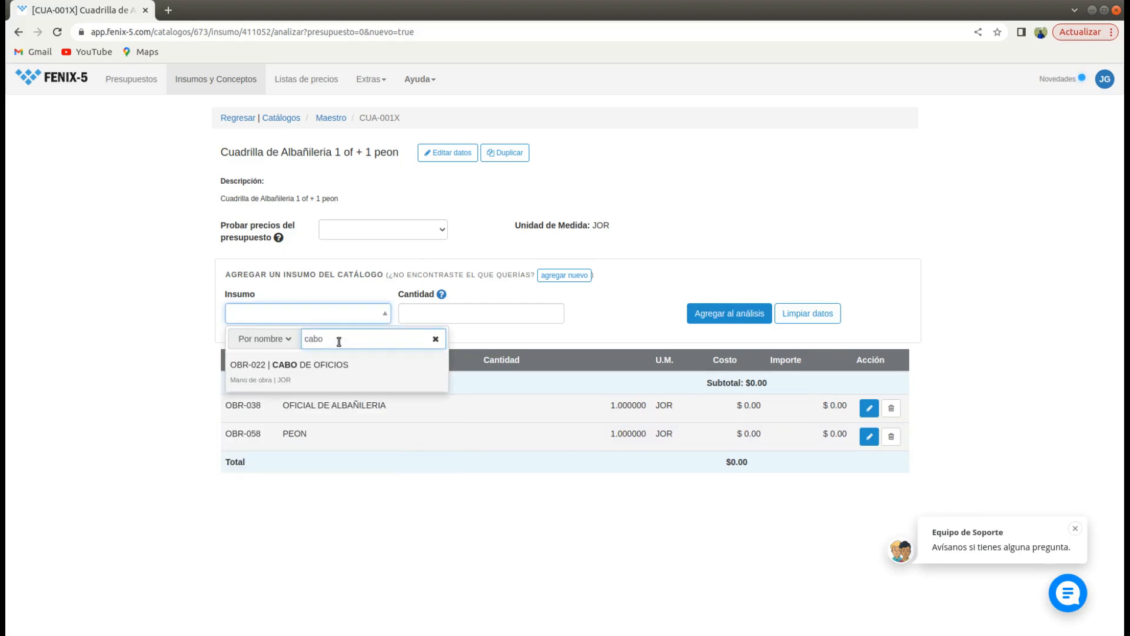
left_click(325, 366)
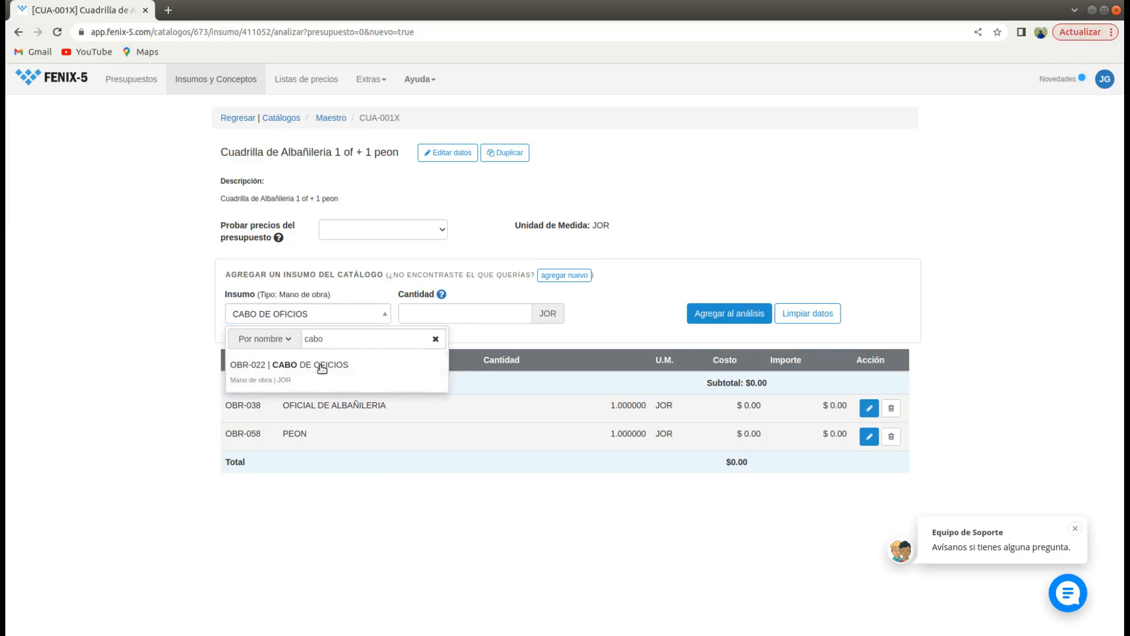
left_click(405, 312)
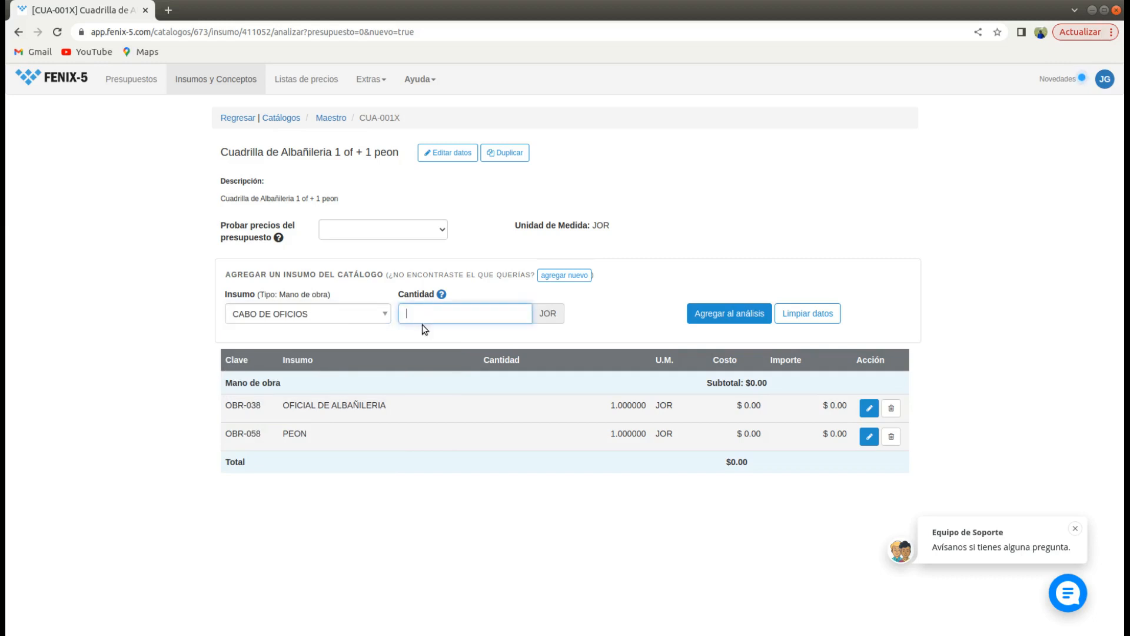
type(".10")
left_click(754, 307)
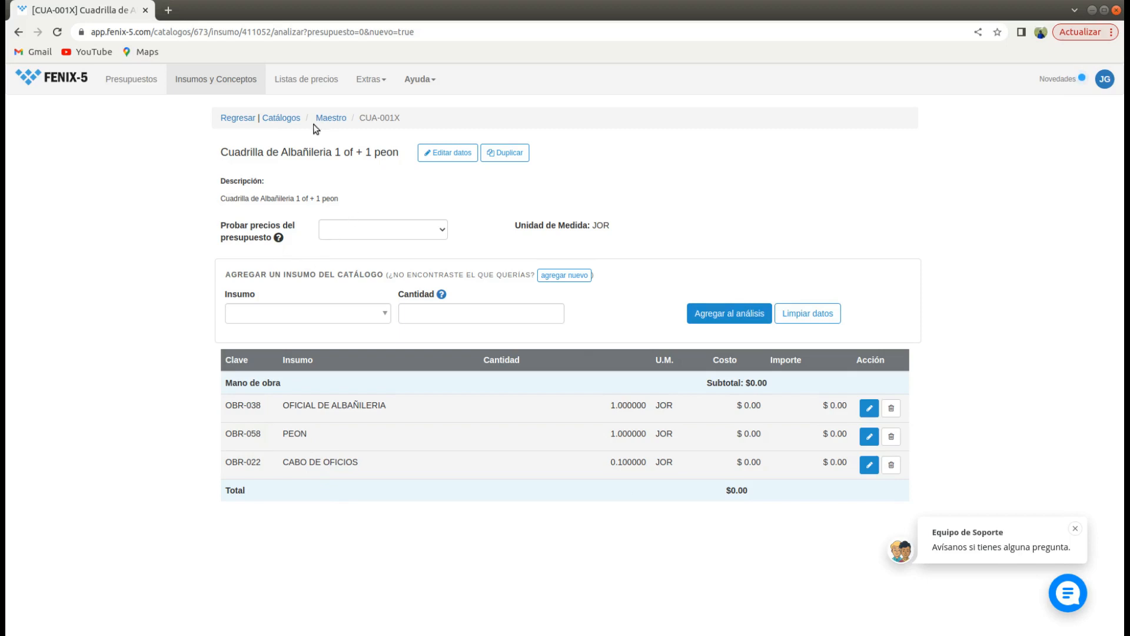
Return to the Maestro catalog and start a new Básico element with the key BCO-050.
left_click(337, 118)
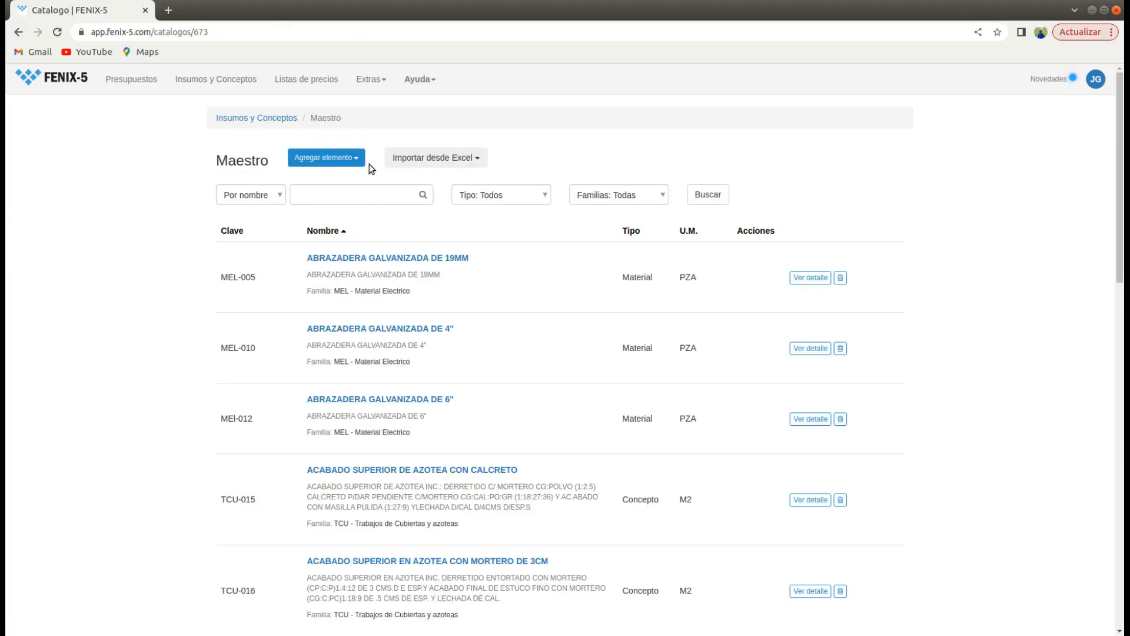
left_click(318, 157)
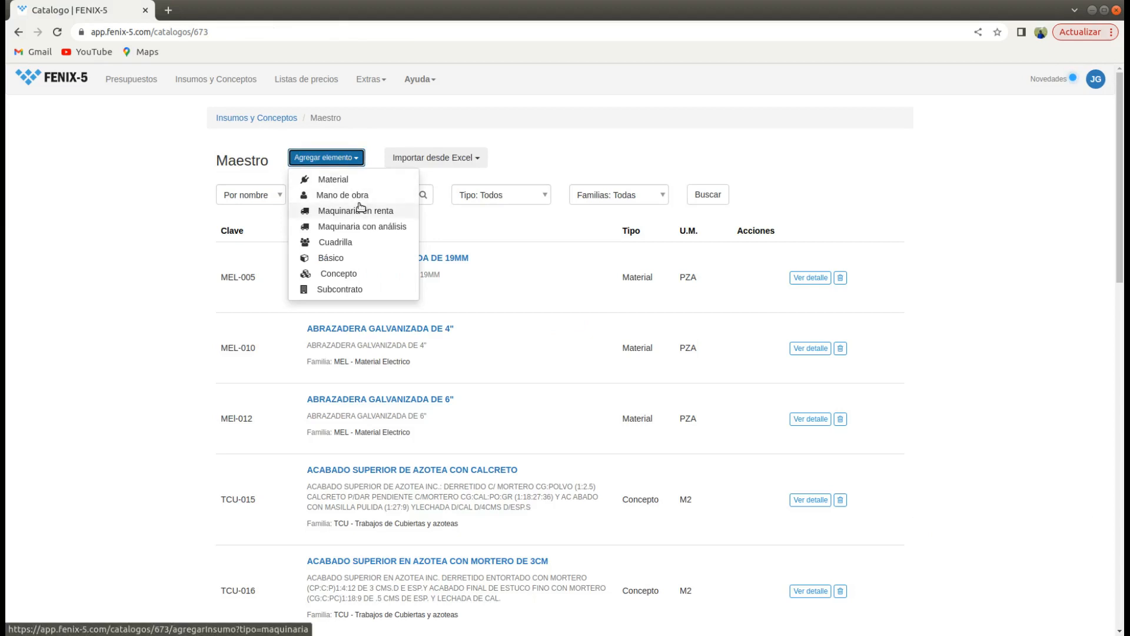
left_click(340, 259)
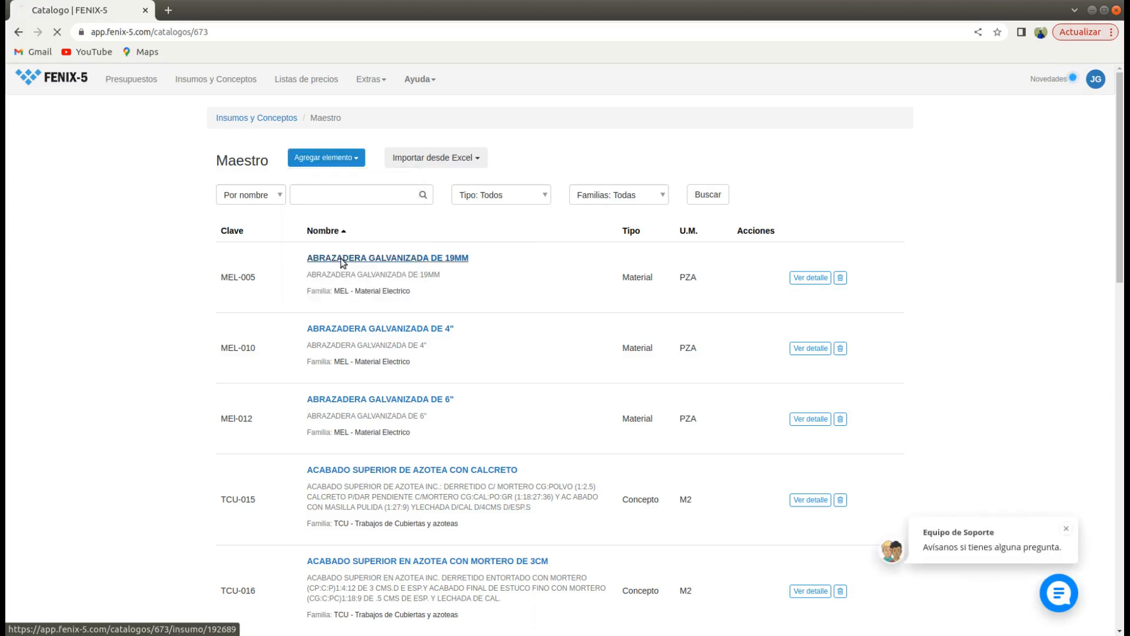
left_click(533, 231)
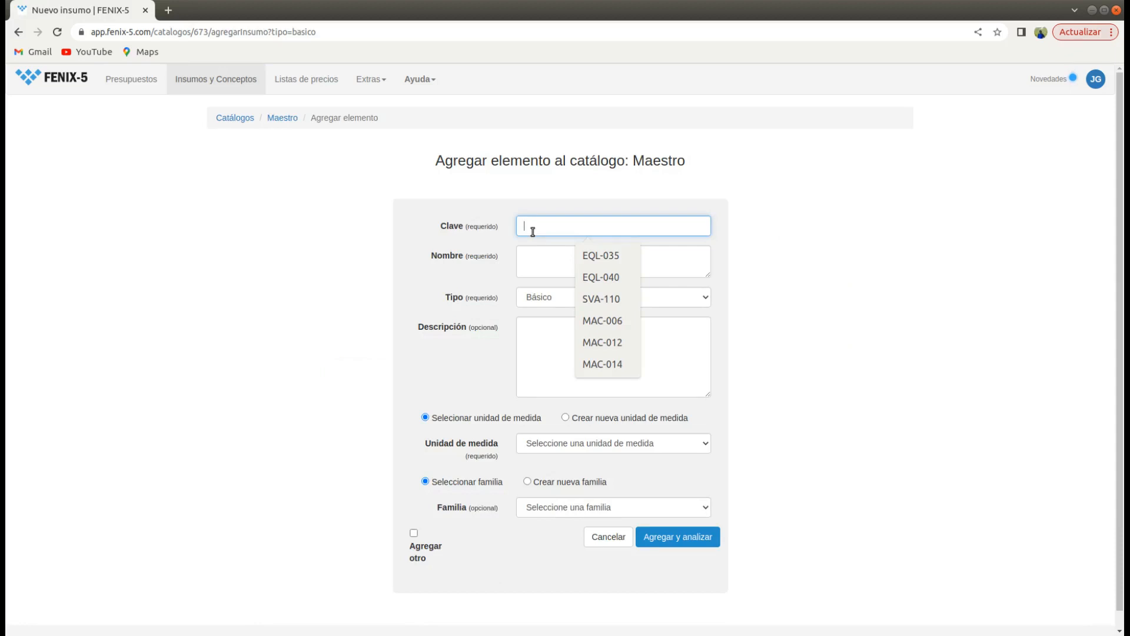
type("B")
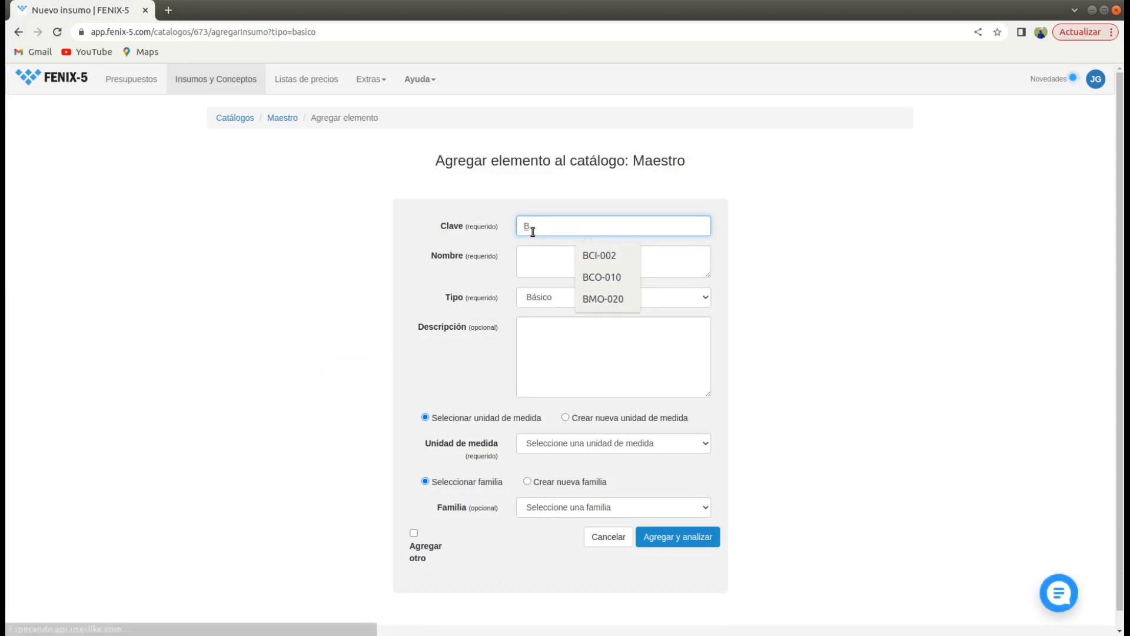
type("CO")
left_click(533, 255)
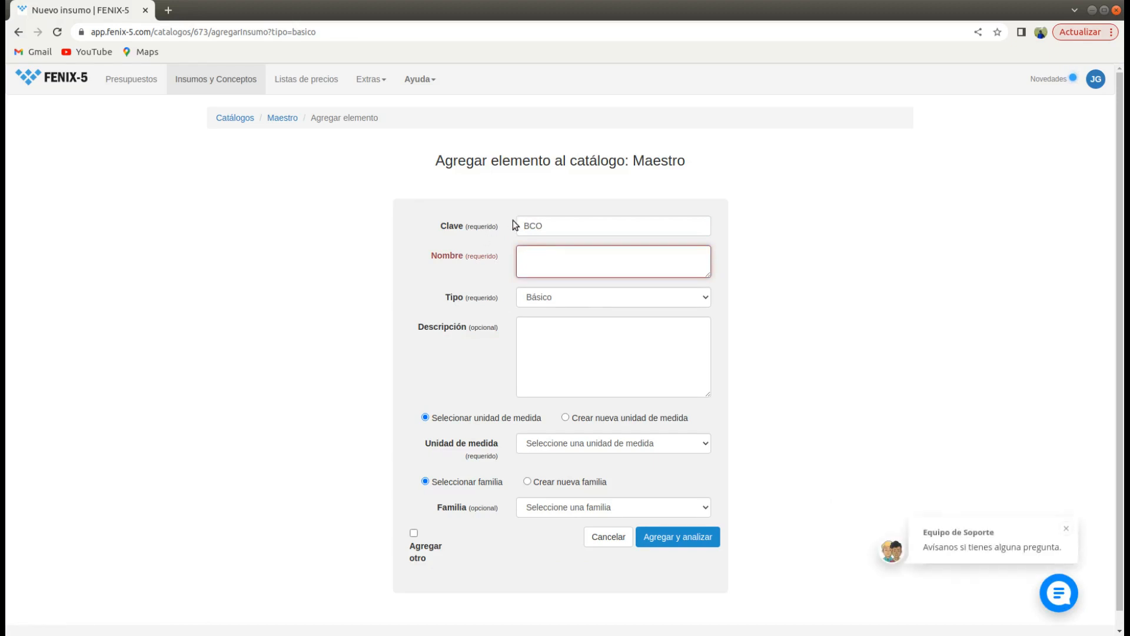
left_click(550, 222)
type("-")
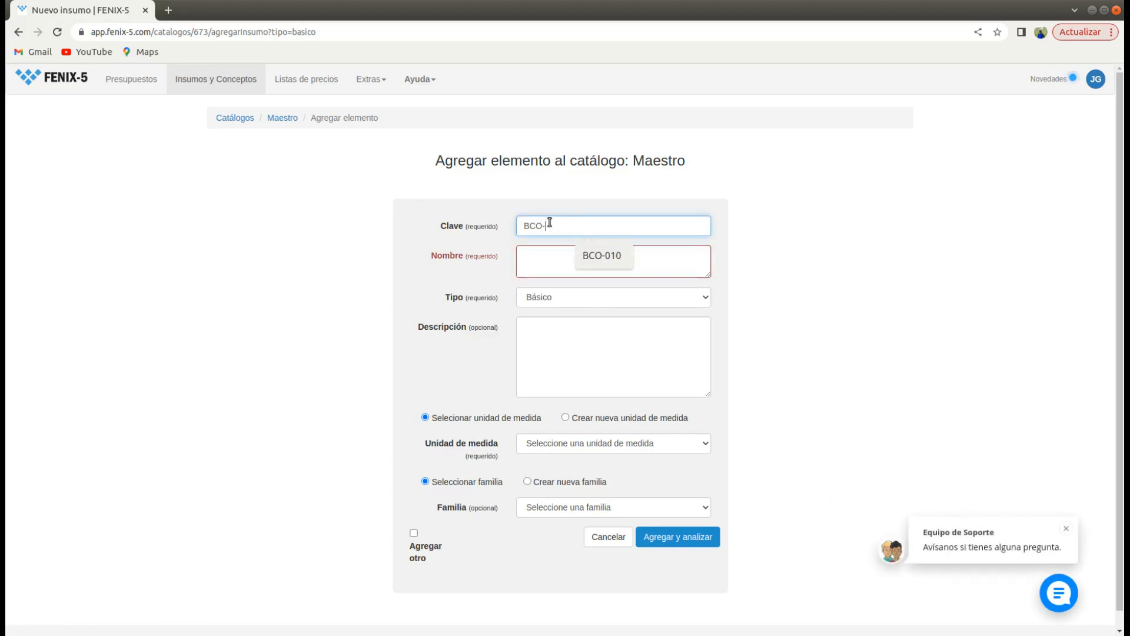
type("050")
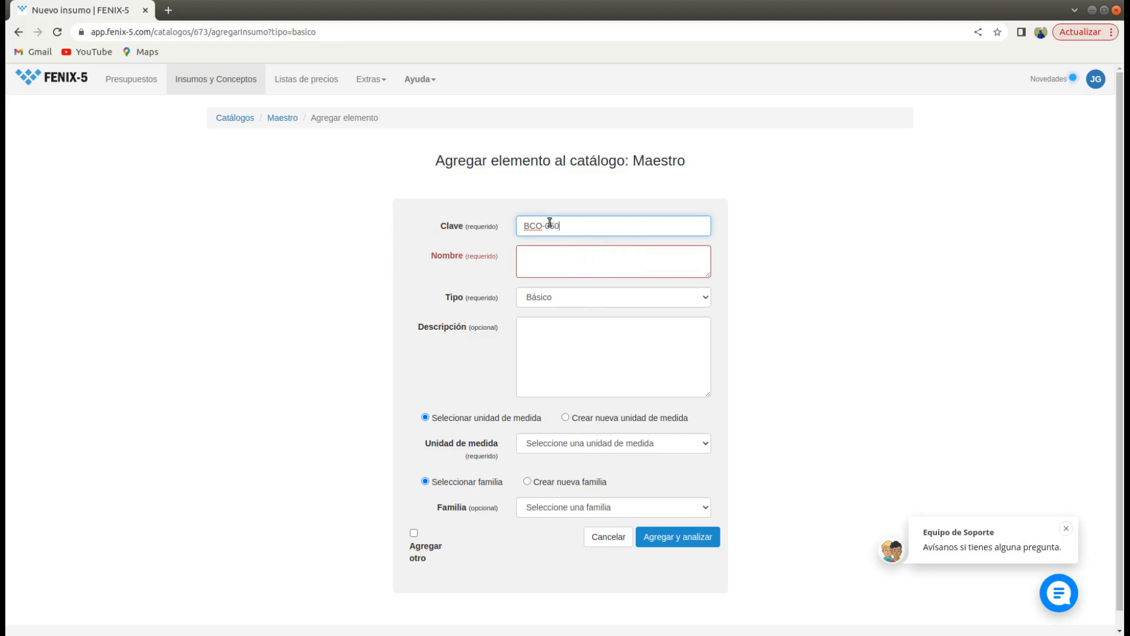
Name the new basic element concreto f'c=50 kg/cm2.
left_click(529, 254)
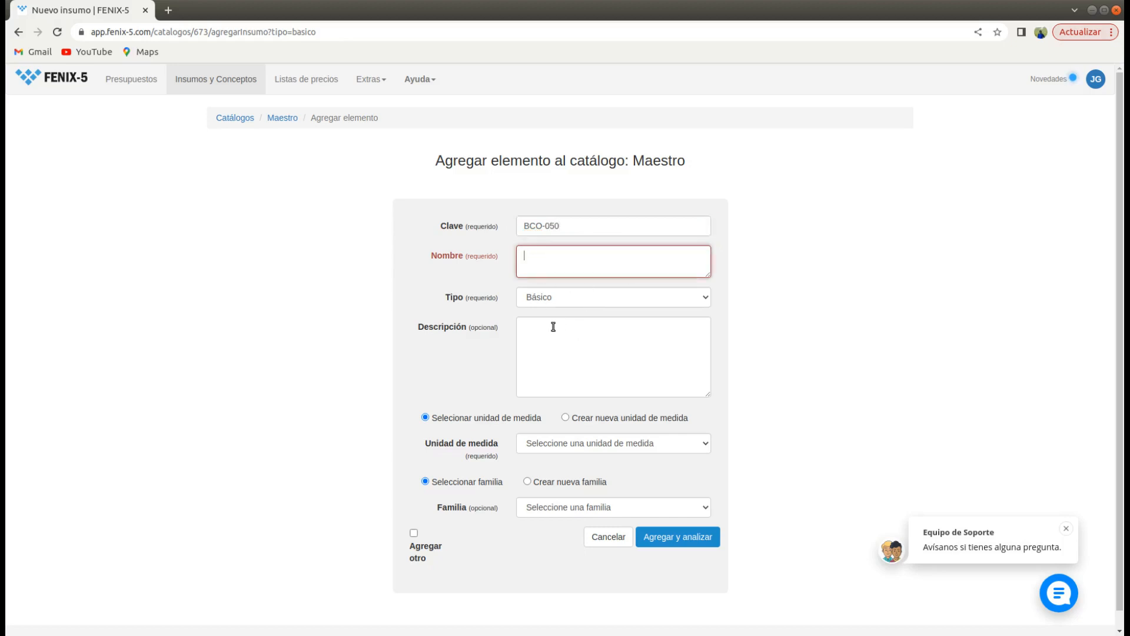
type("c")
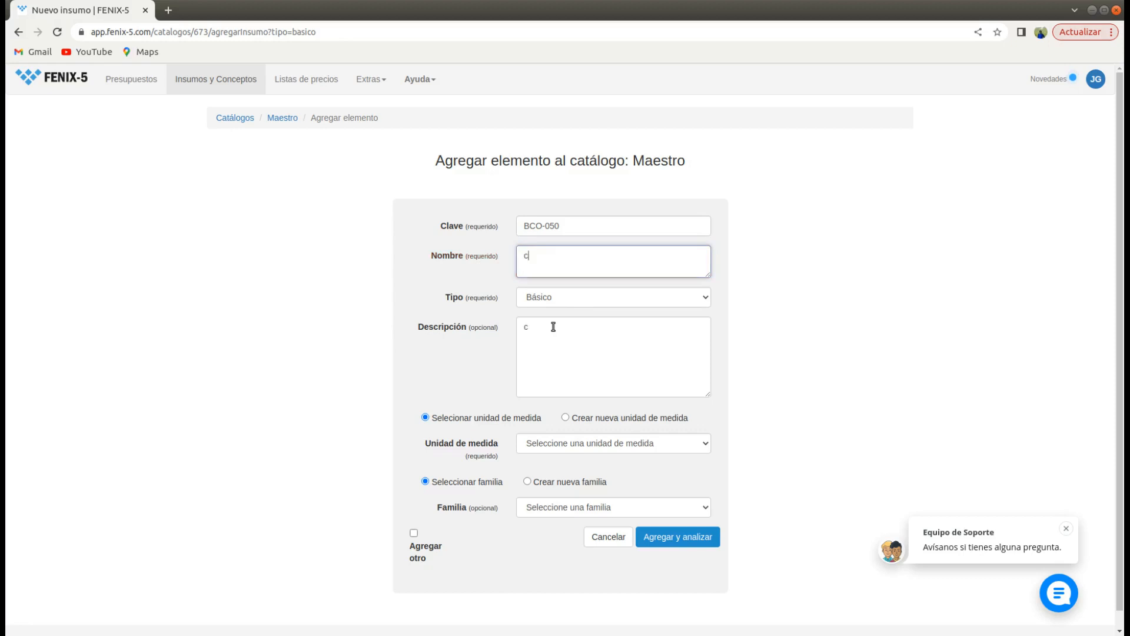
type("oncreto f'c=")
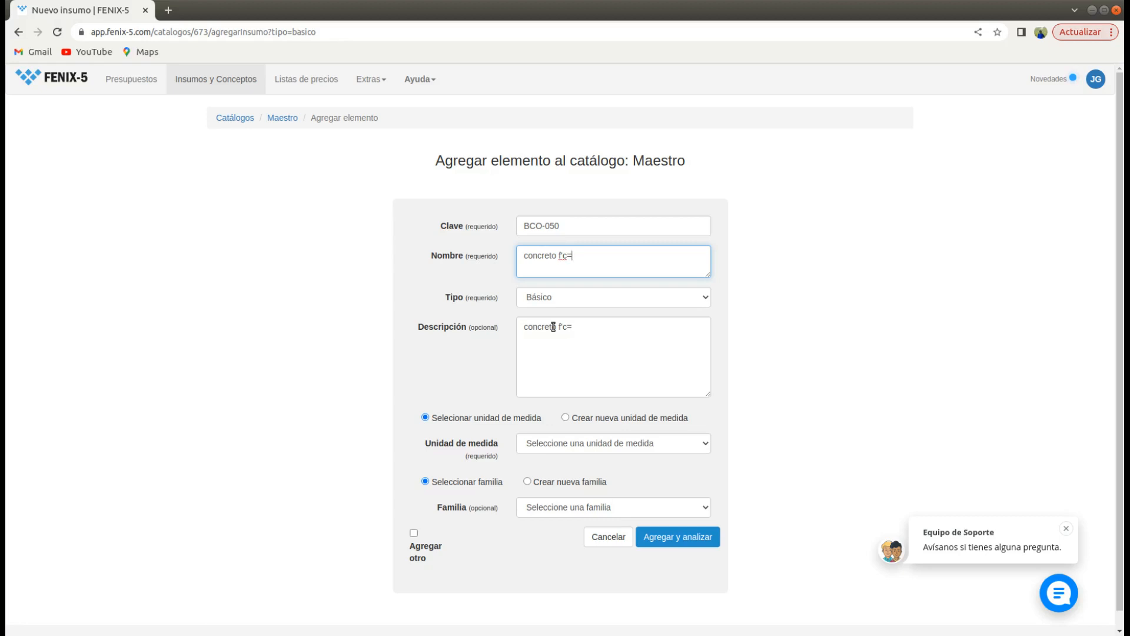
type("50 kg/cm2")
Set the basic's unit to m3 and its family to BCO - Basicos de Concretos, and add it for analysis.
left_click(706, 444)
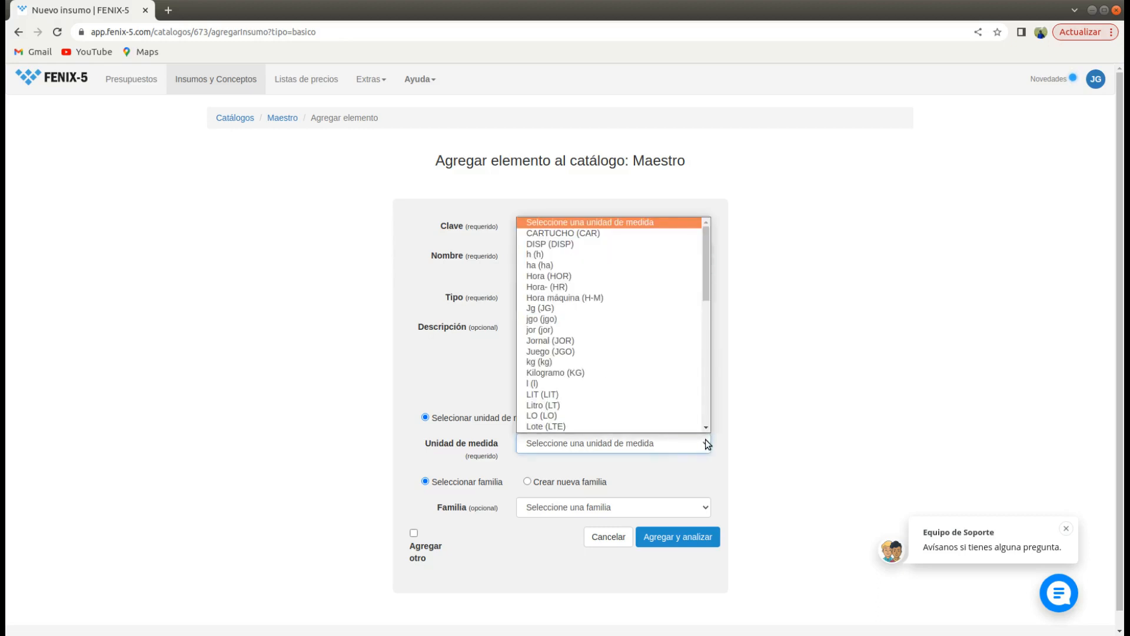
key("m")
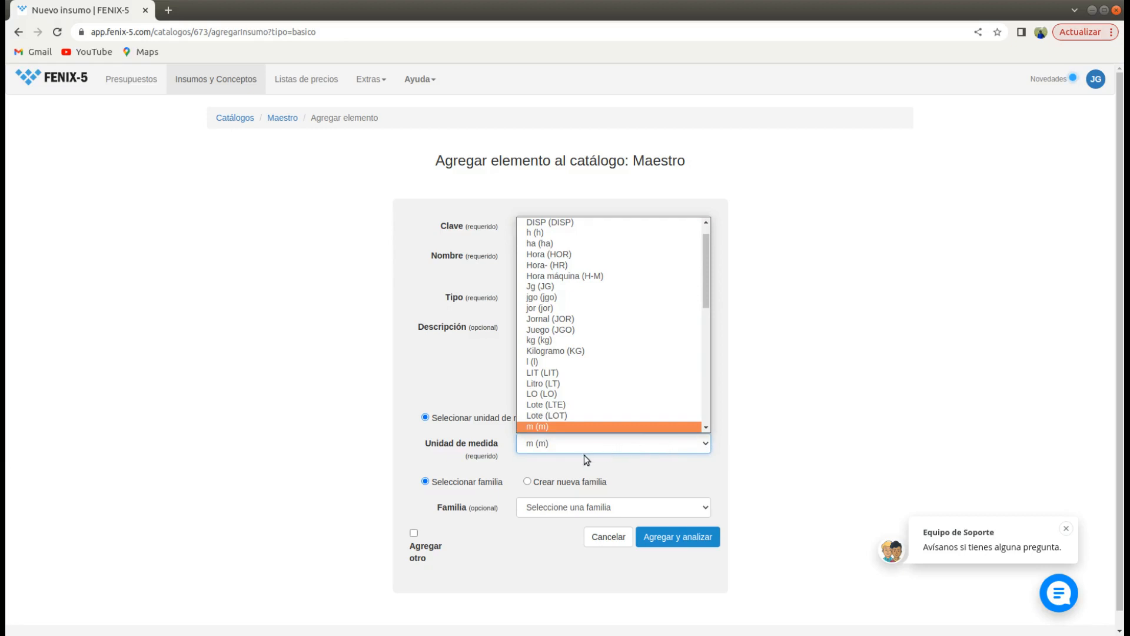
scroll(555, 429, "down", 3)
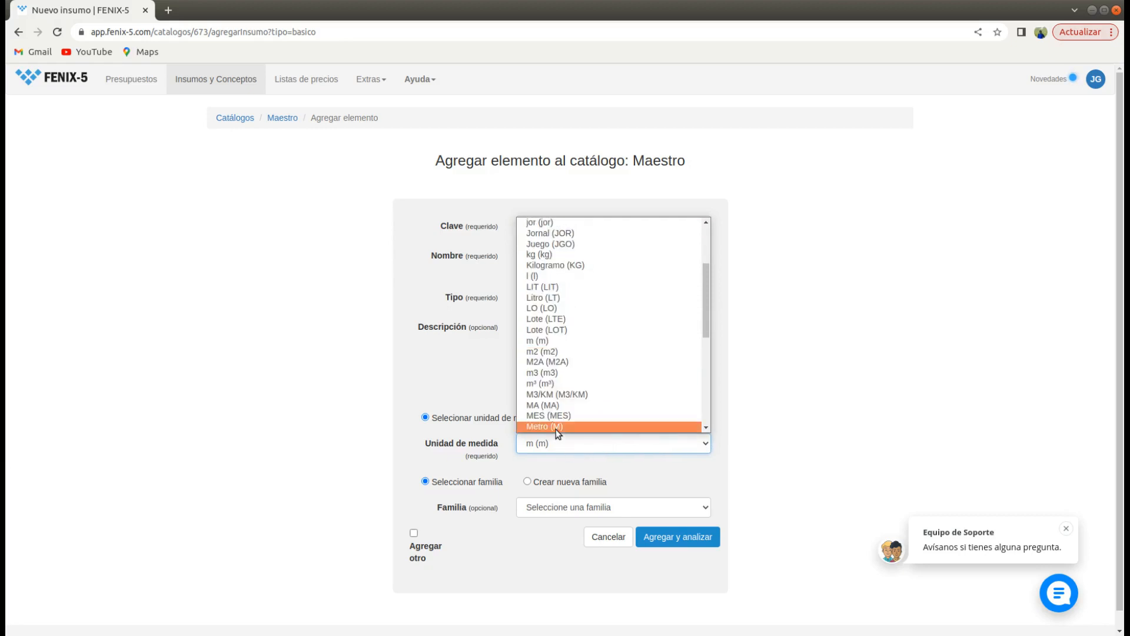
left_click(563, 373)
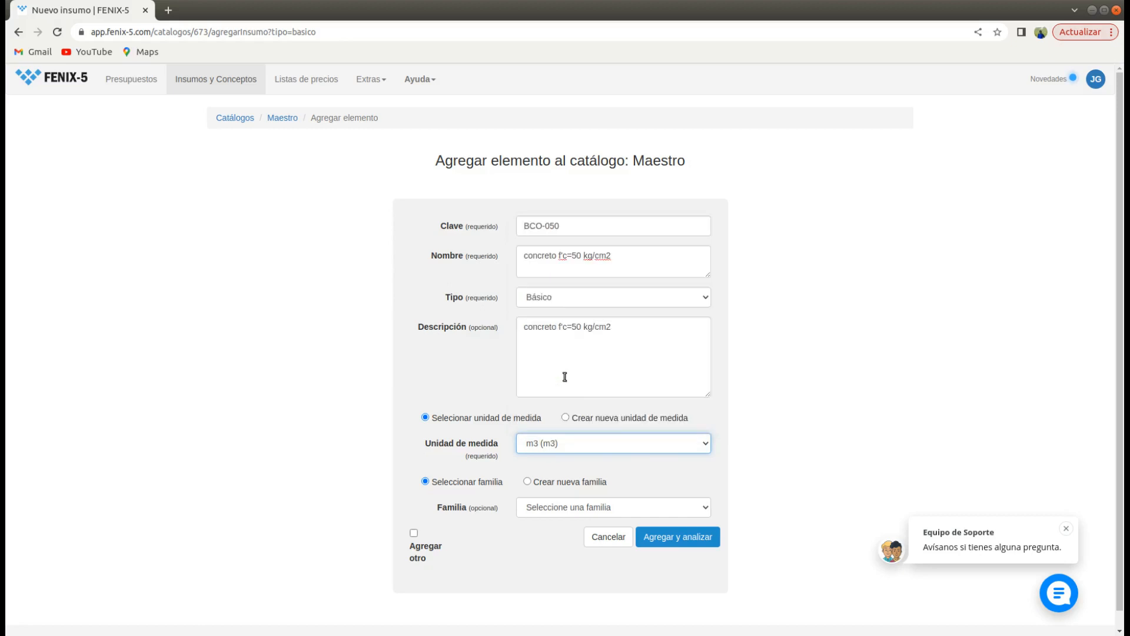
left_click(705, 510)
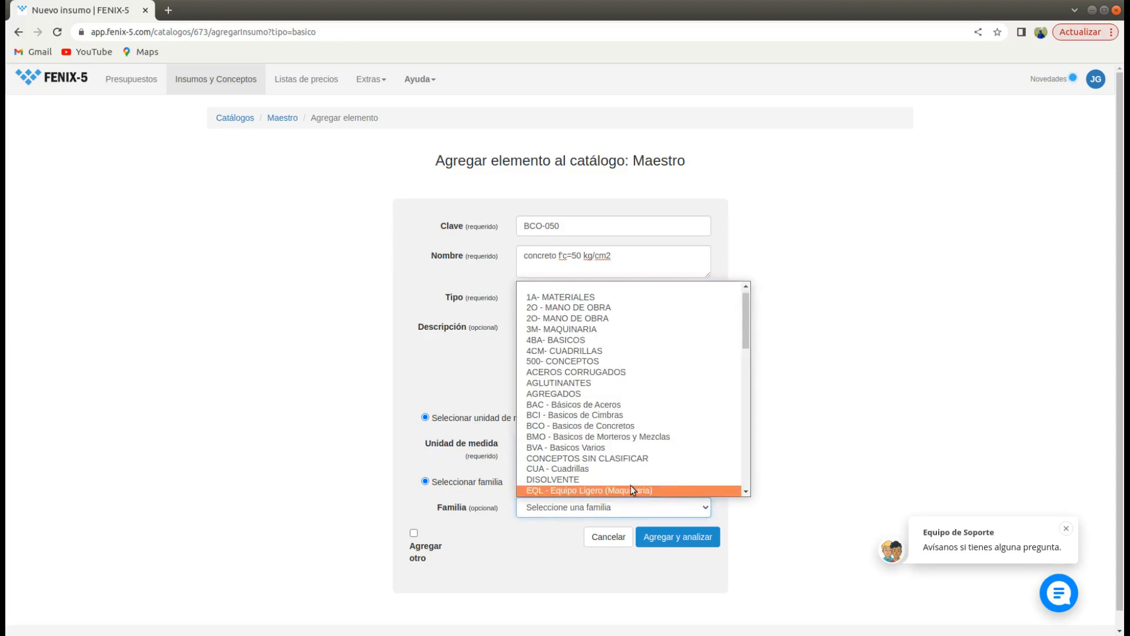
left_click(580, 426)
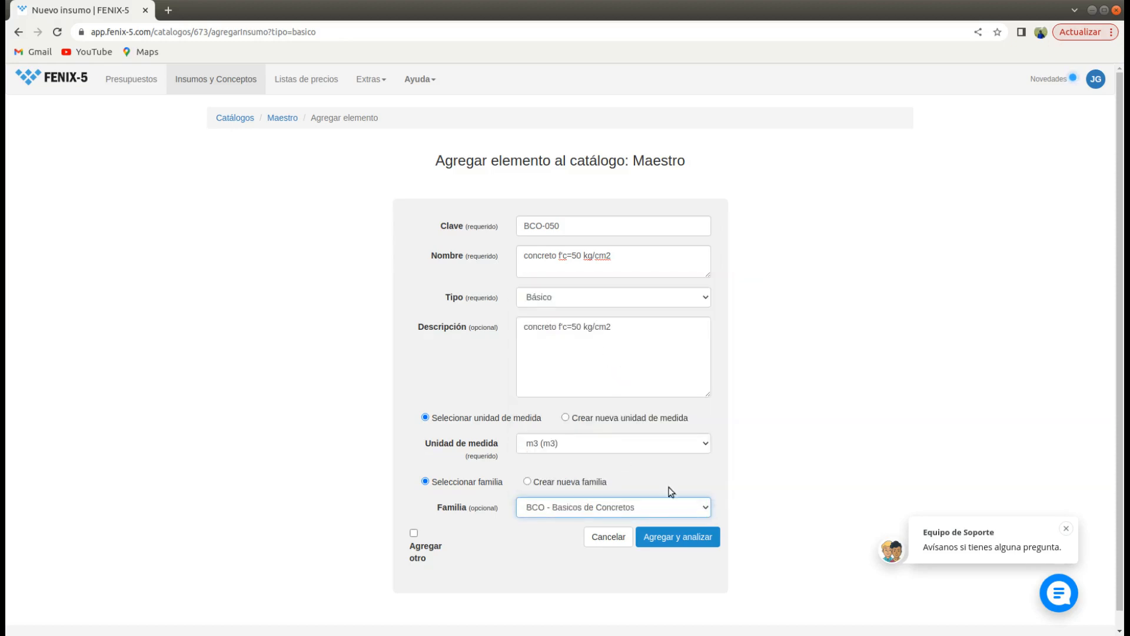
left_click(672, 542)
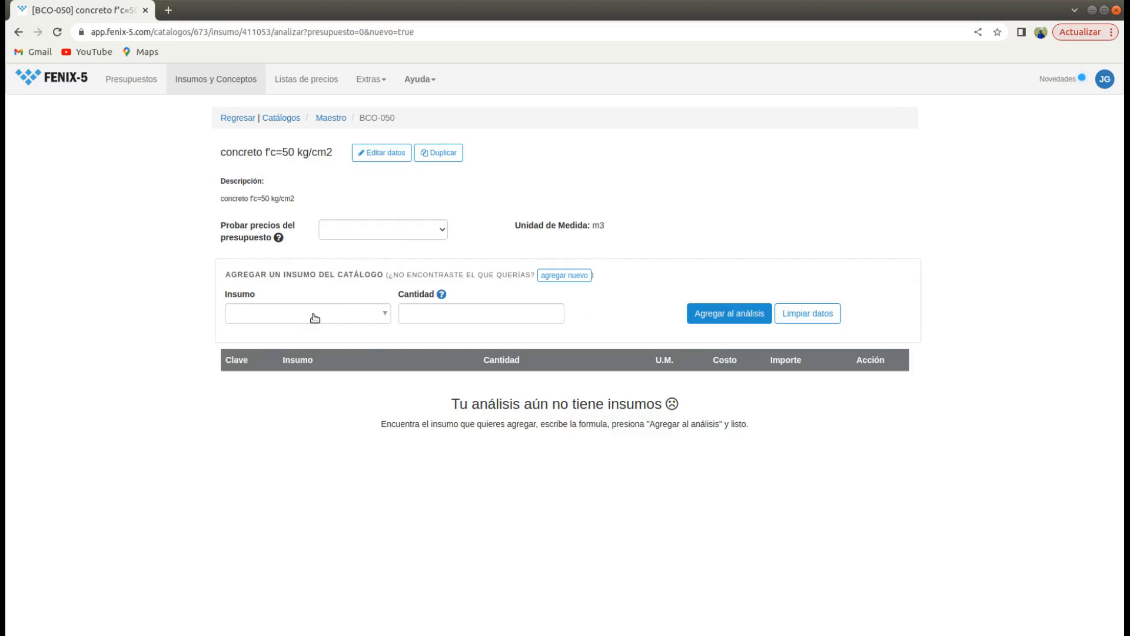
Find CEMENTO GRIS by name and add it to the basic's analysis with a quantity of .150 TON.
left_click(315, 318)
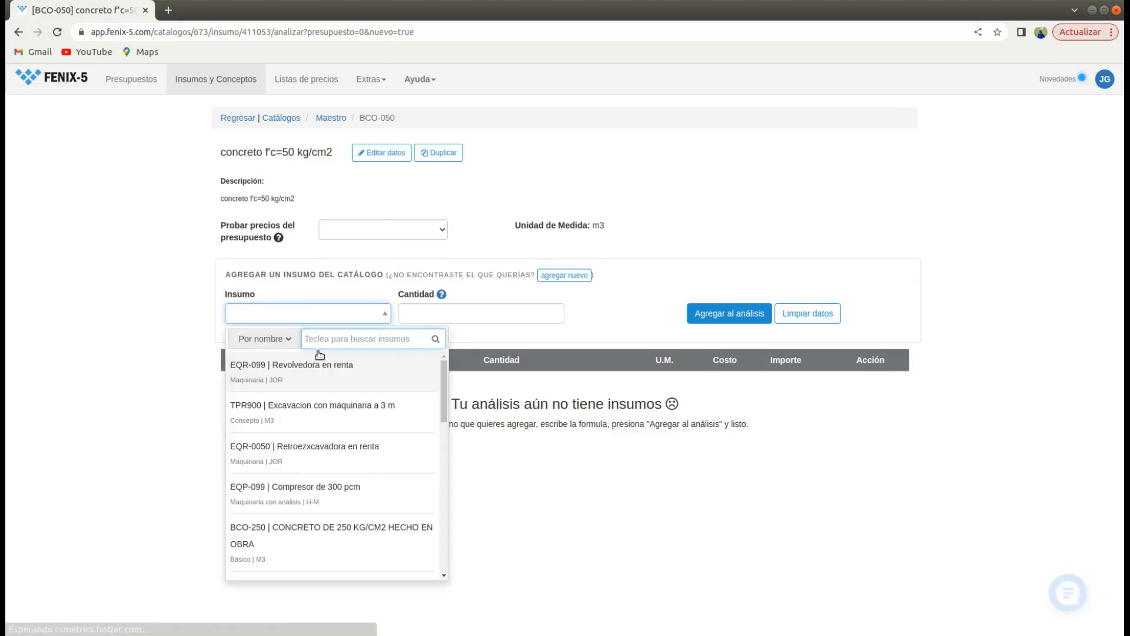
type("cemento")
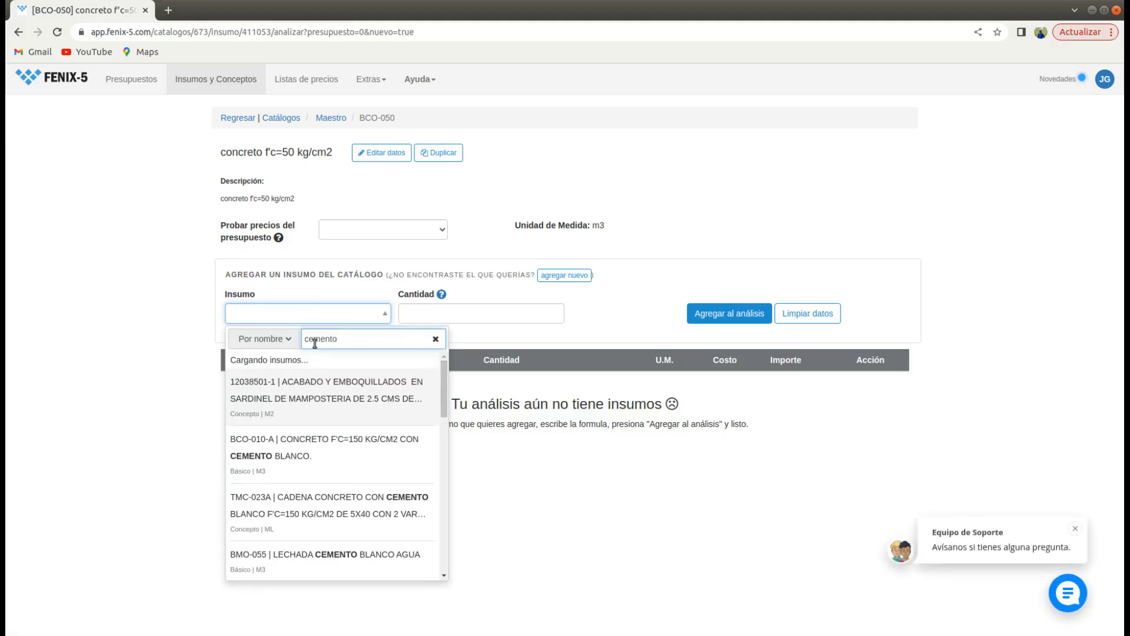
type(" gris")
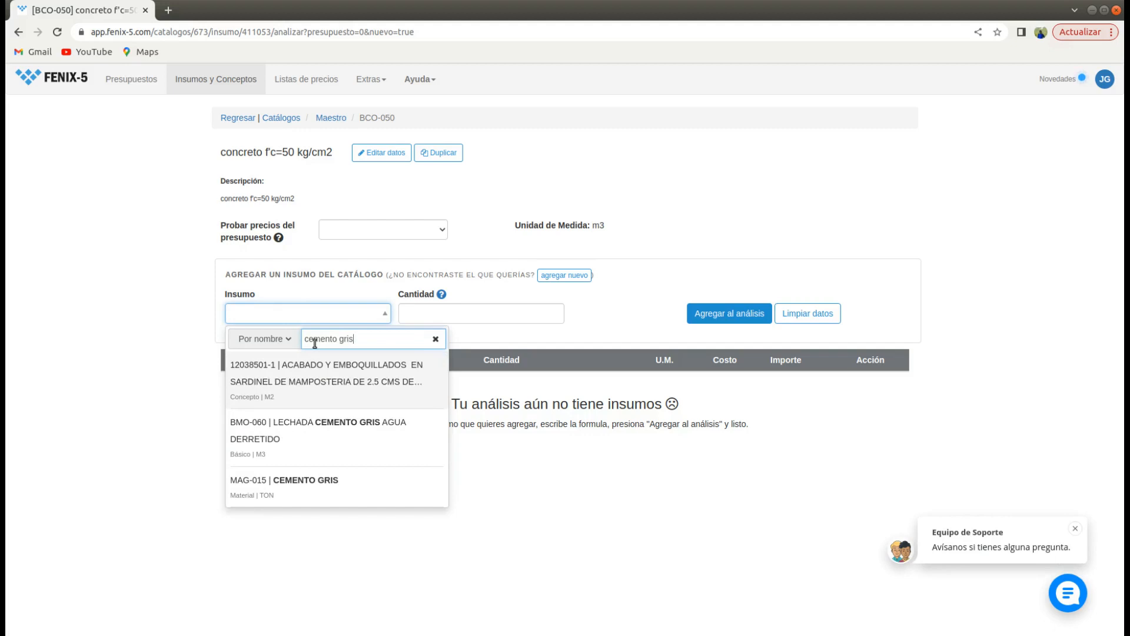
left_click(308, 481)
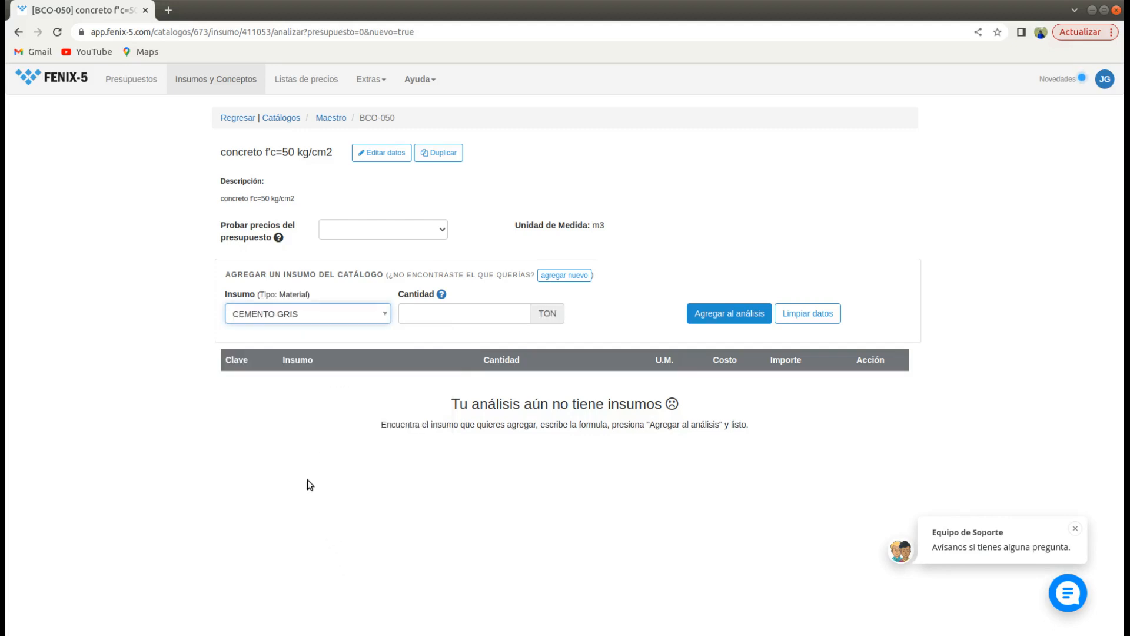
left_click(430, 315)
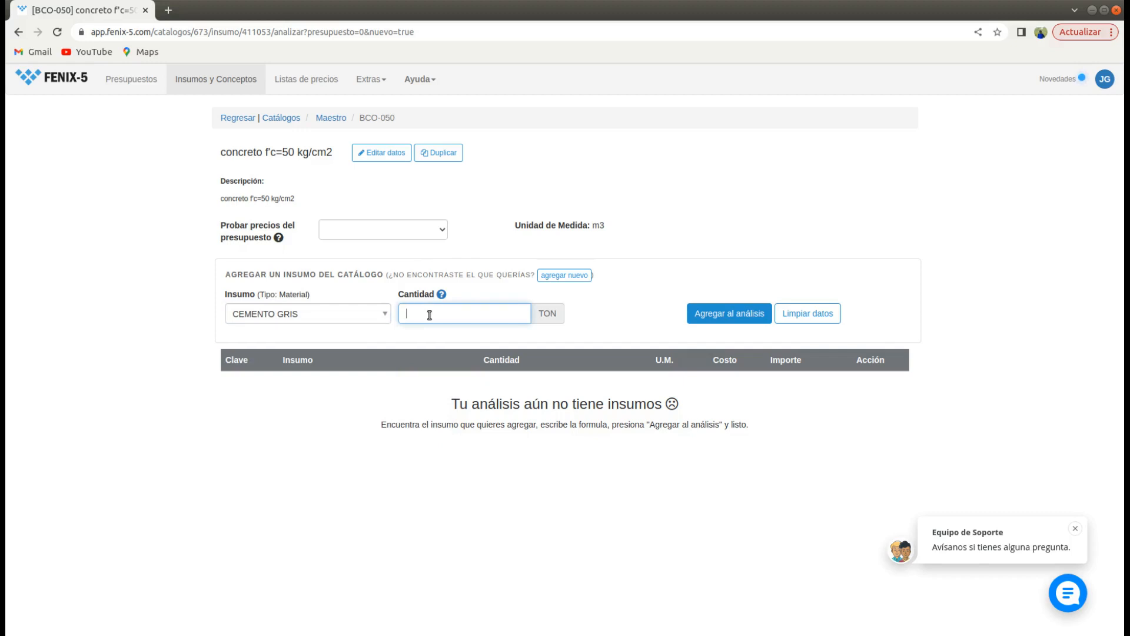
type(".")
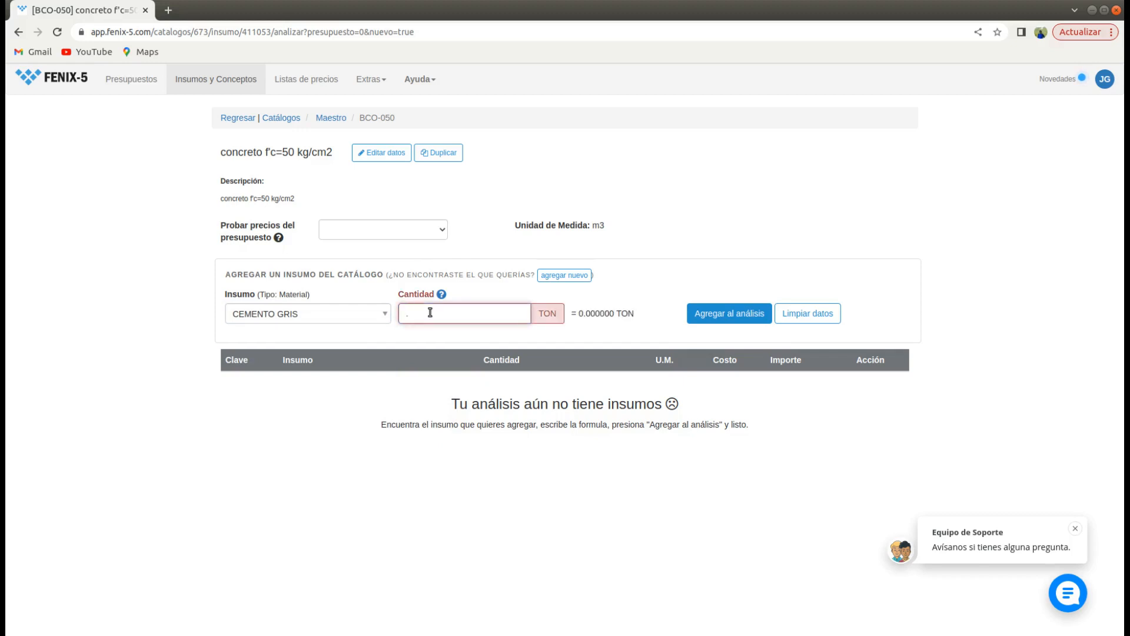
type("150")
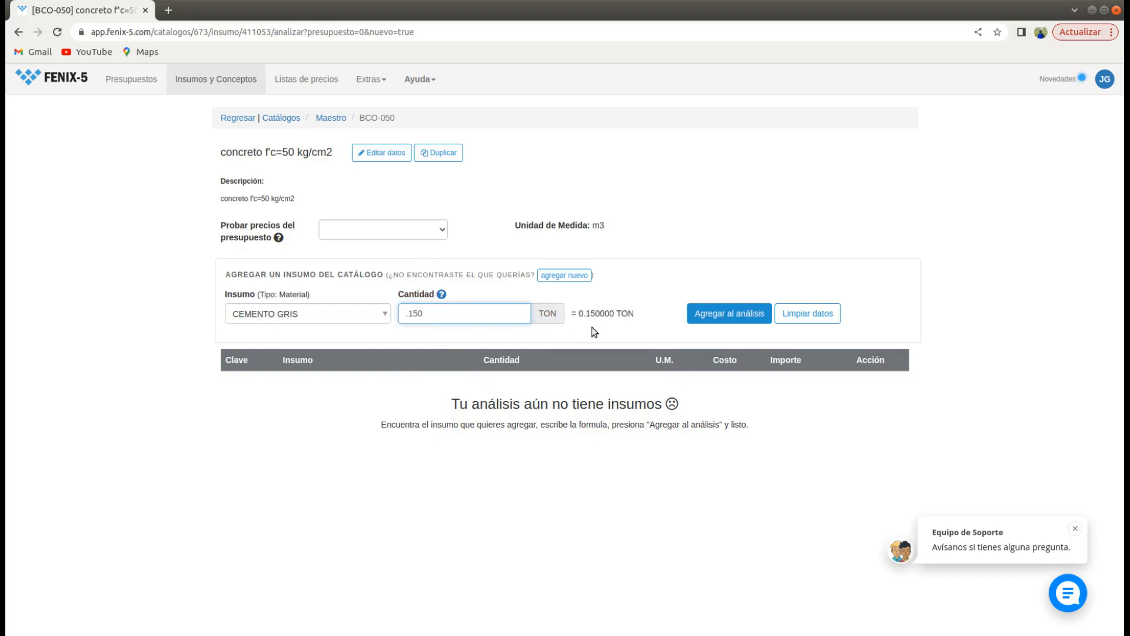
left_click(728, 313)
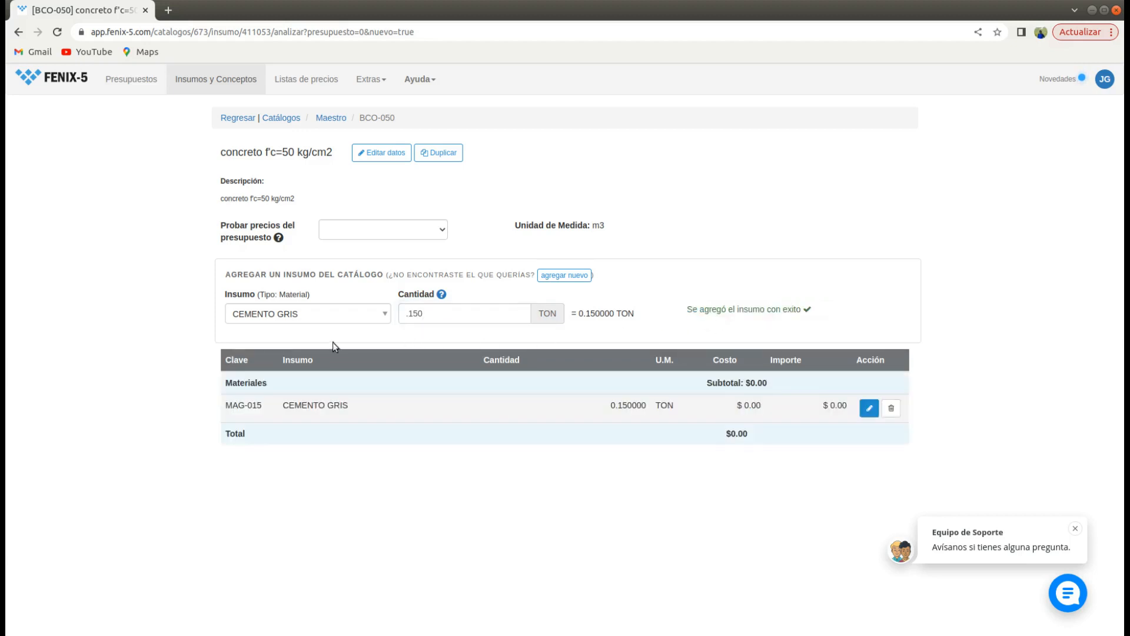
Find ARENA O POLVO DE PIEDRA by name and add it to the basic's analysis with a quantity of .650 M3.
left_click(283, 315)
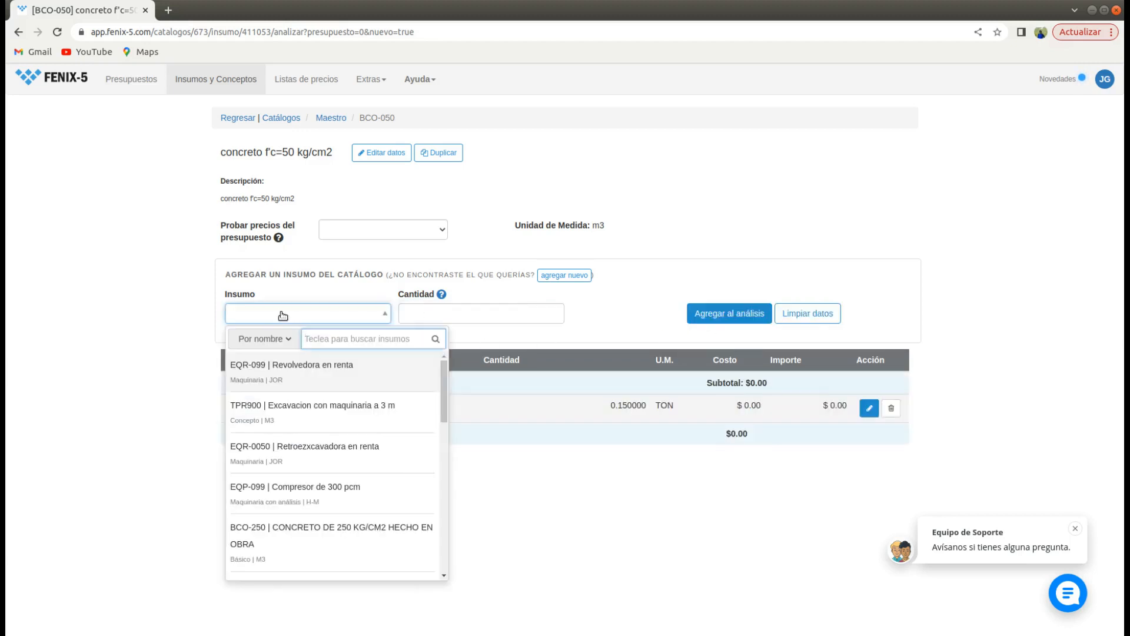
type("are")
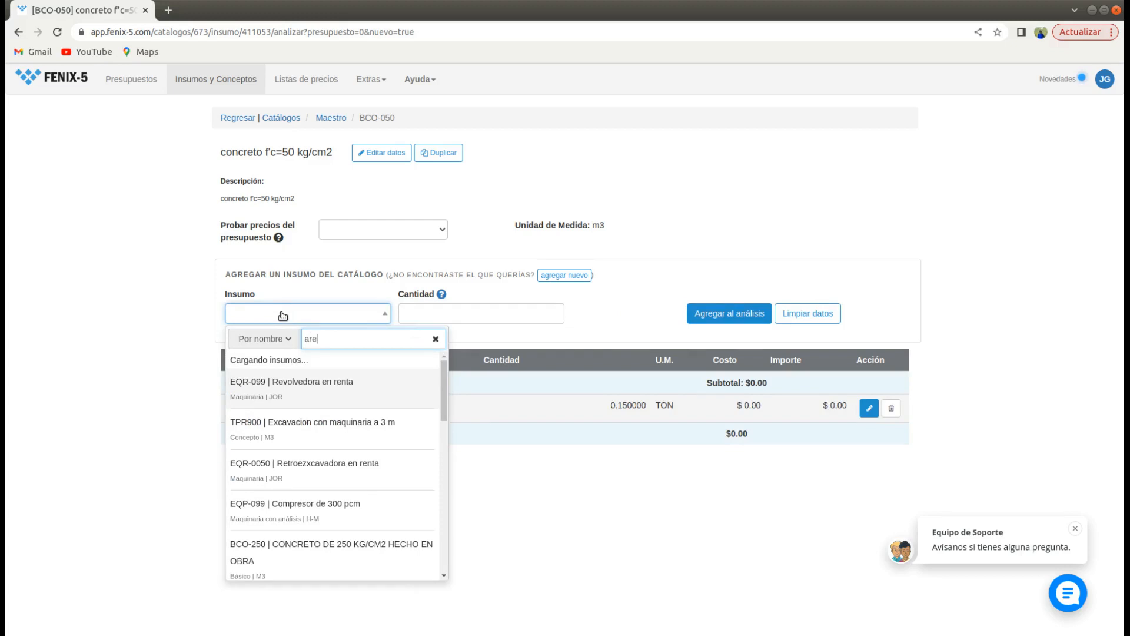
type("na")
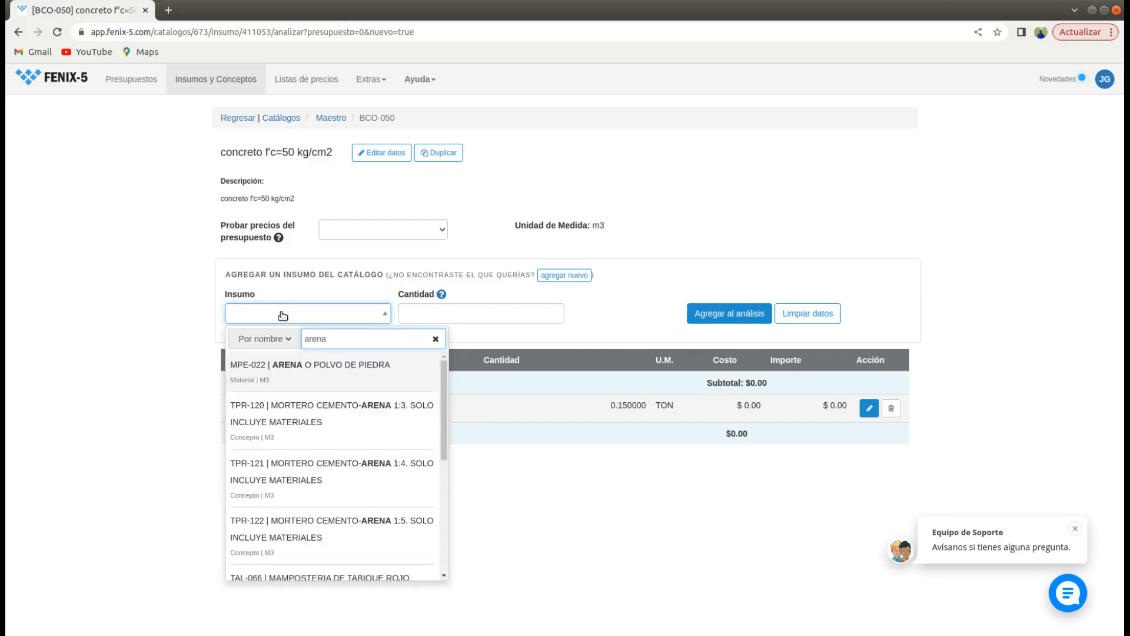
left_click(329, 369)
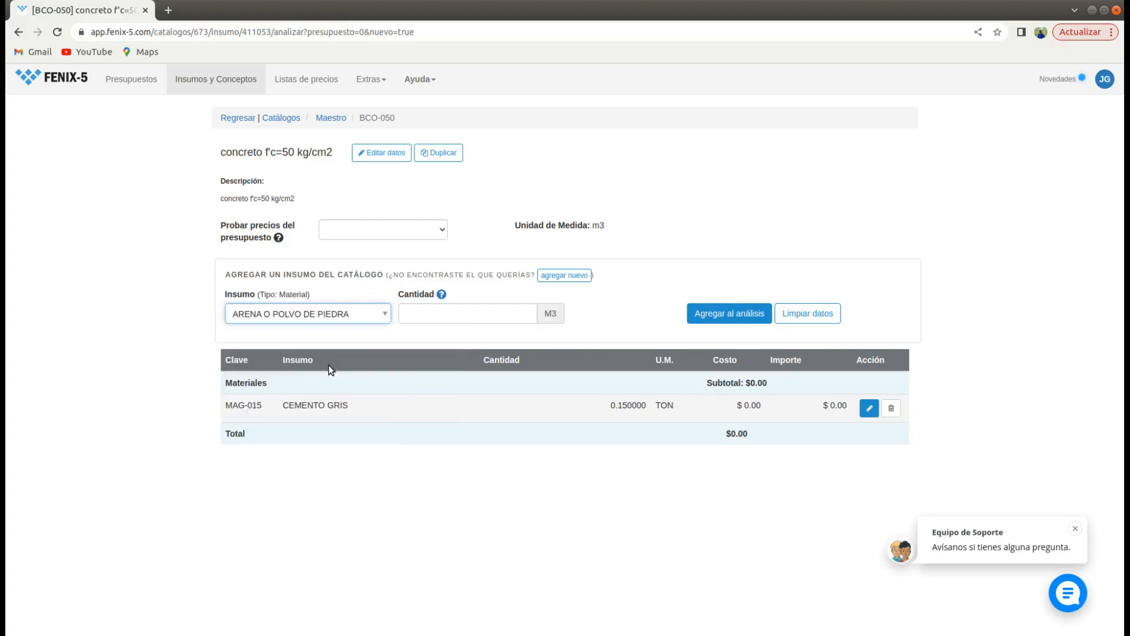
left_click(434, 318)
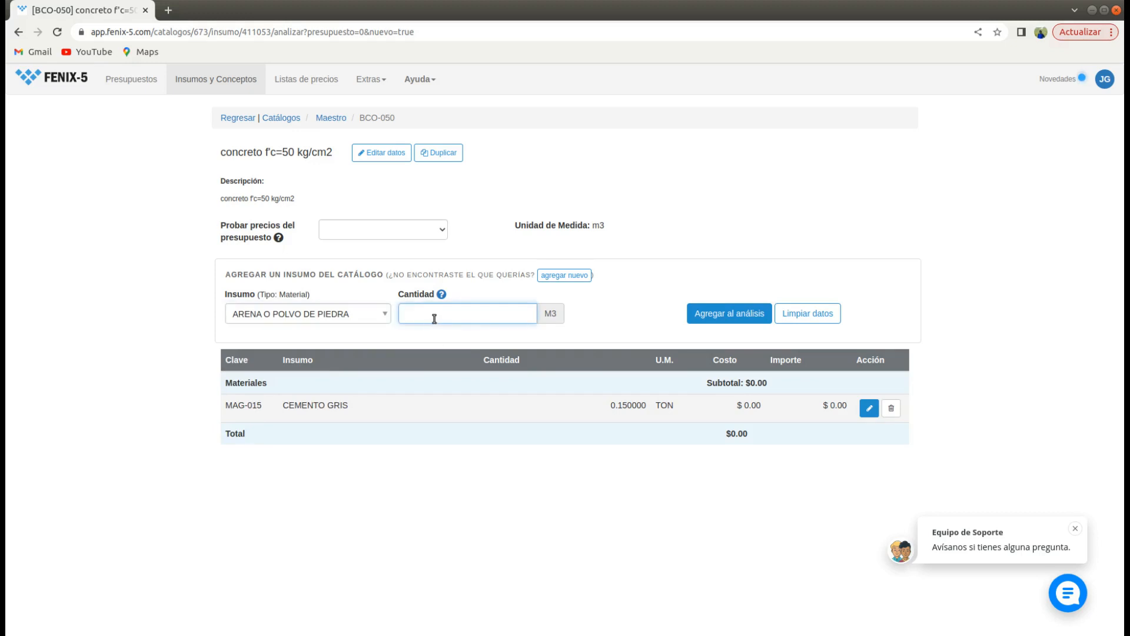
type(".")
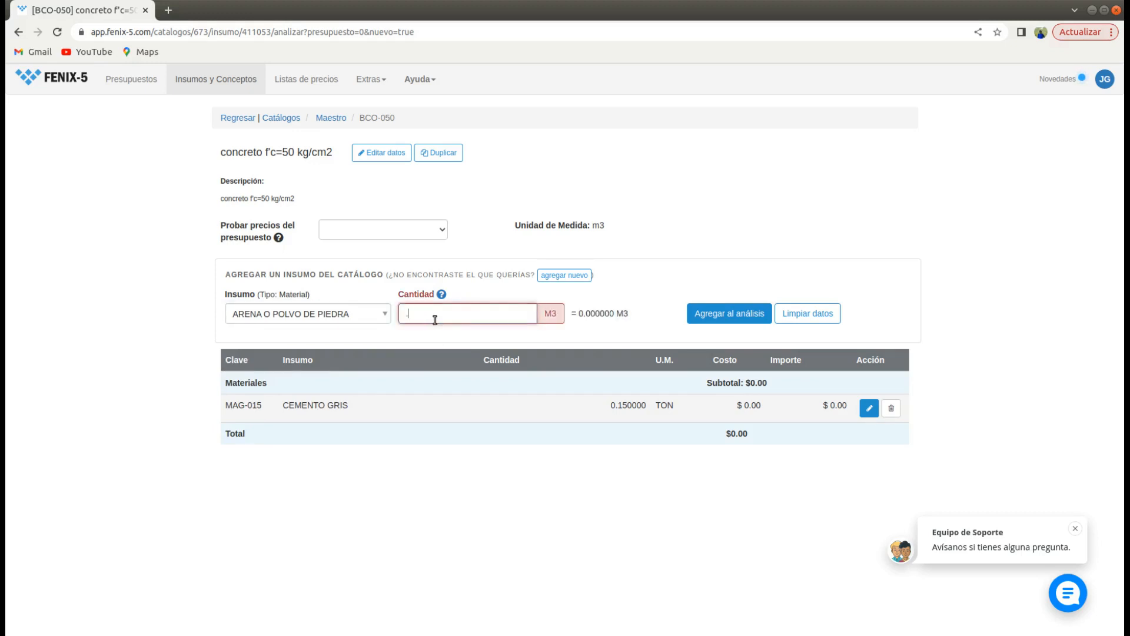
type("650")
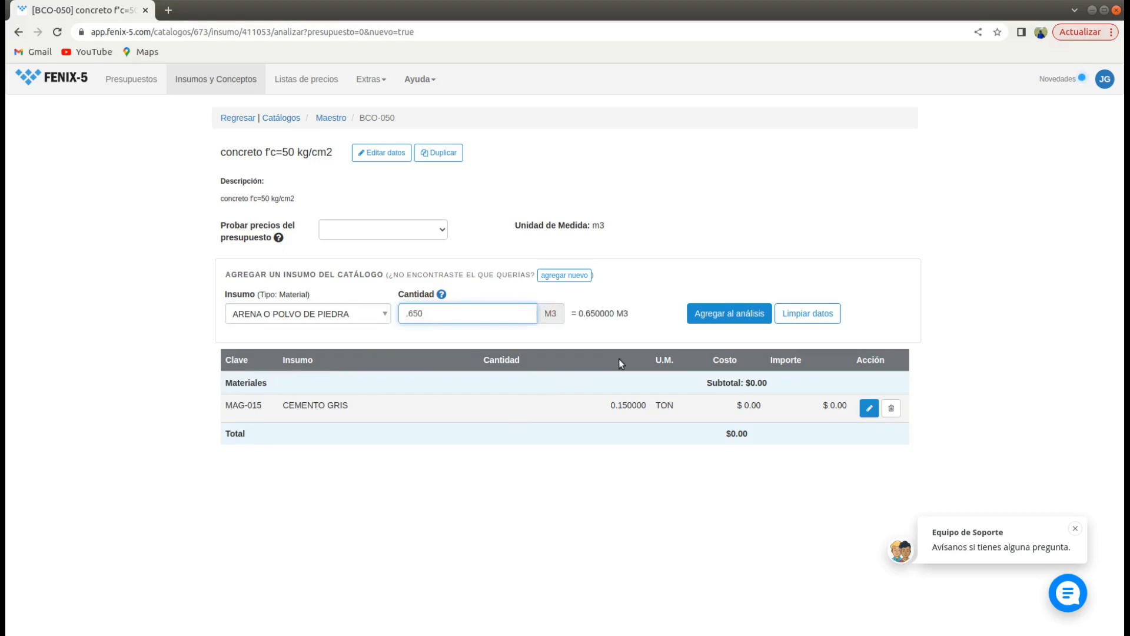
left_click(741, 313)
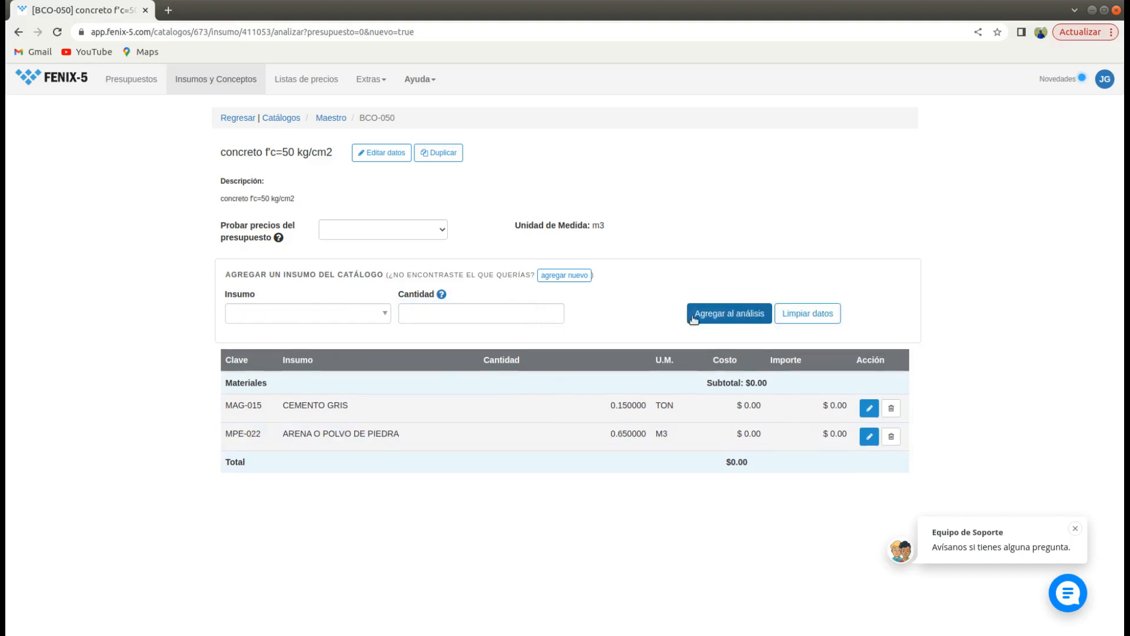
Find the material GRAVA (MPE-012) by name and add it to the basic's analysis with a quantity of .750 M3.
left_click(236, 321)
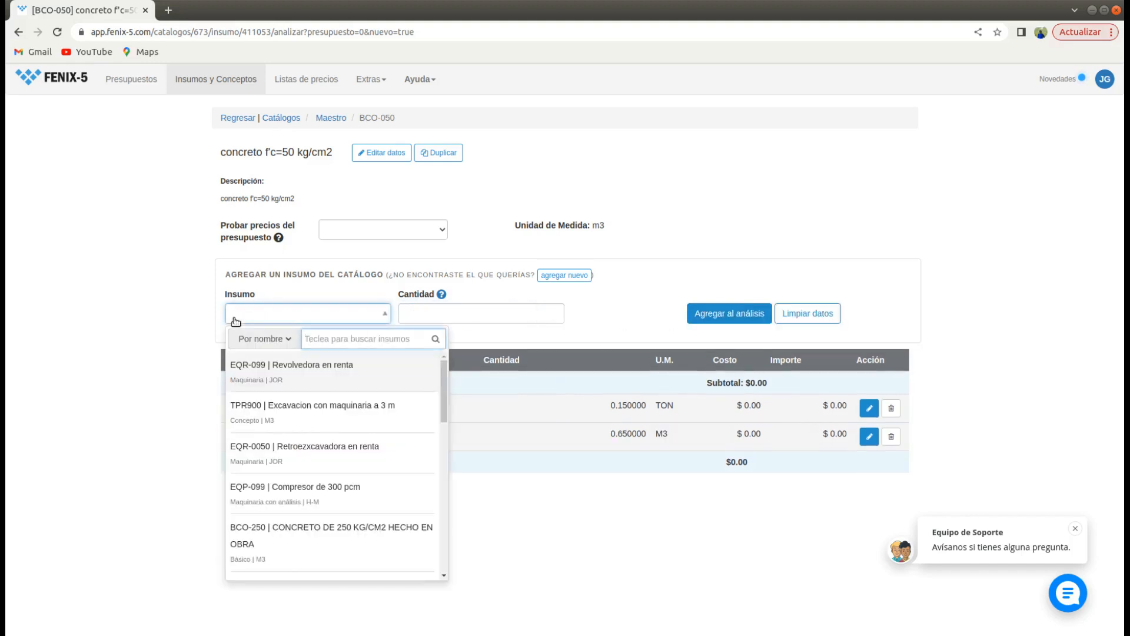
type("grava")
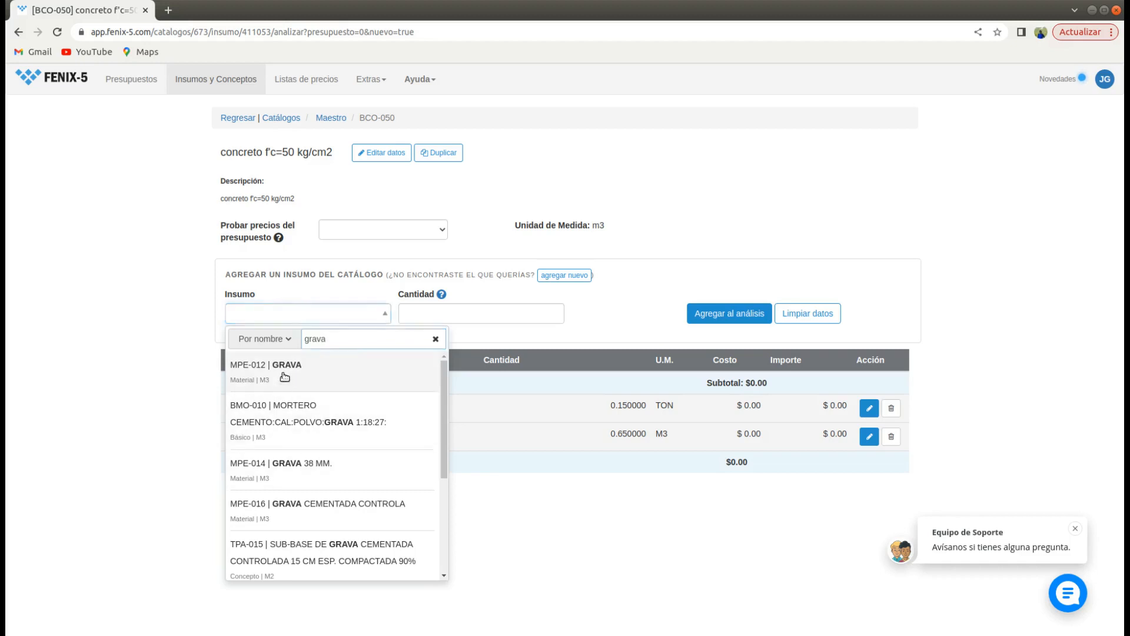
left_click(285, 372)
left_click(440, 315)
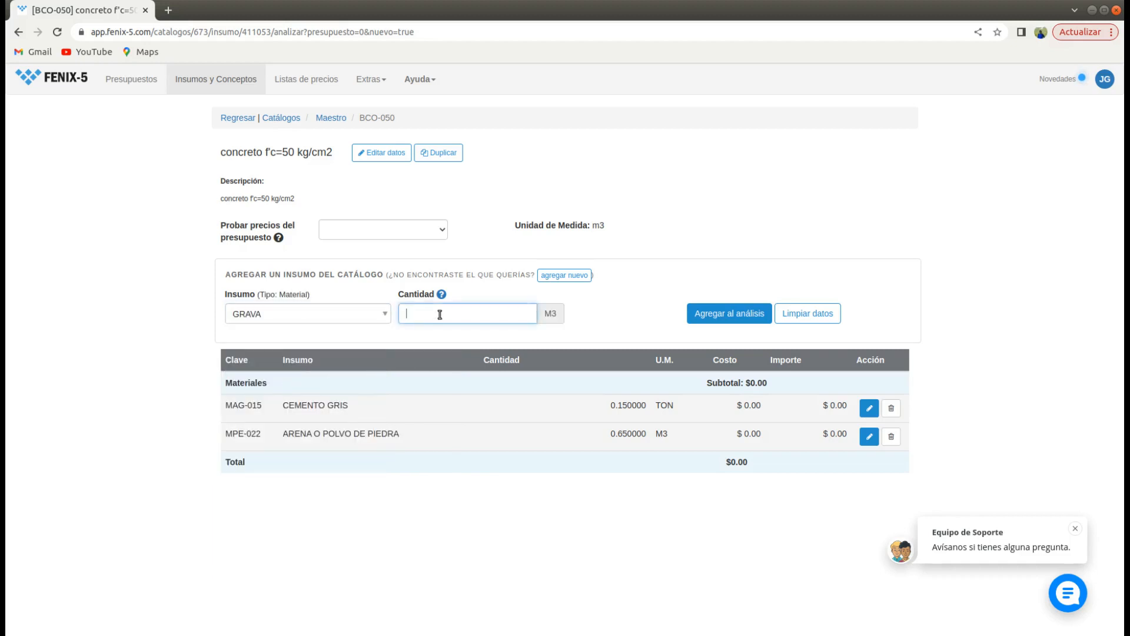
type(".750")
left_click(725, 322)
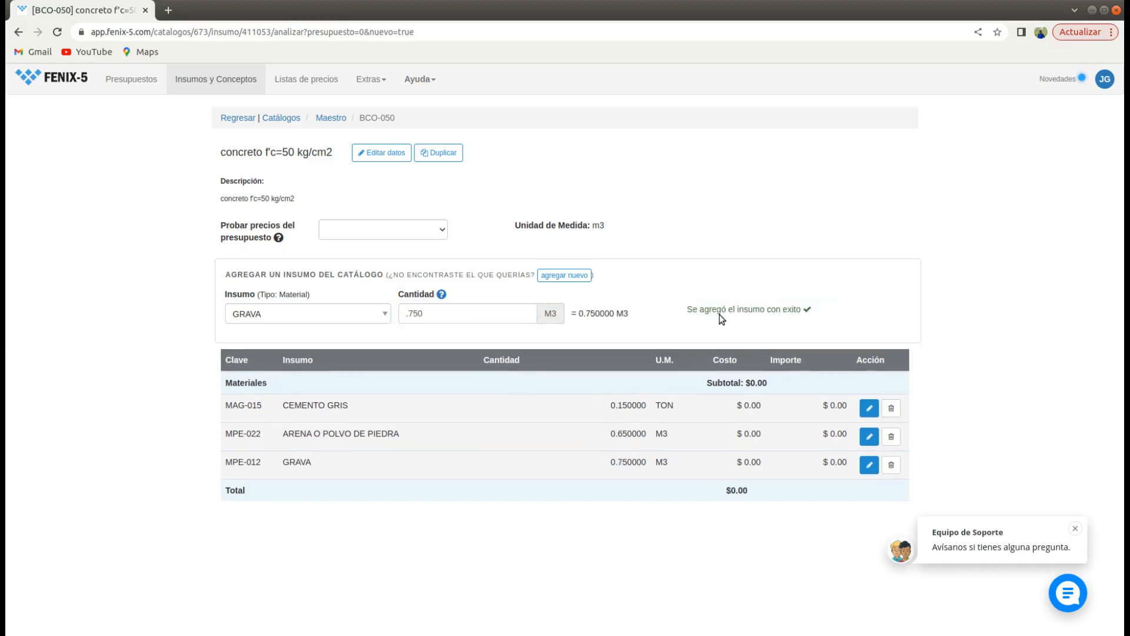
Find the material AGUA by name, add it to the basic's analysis with a quantity of .300 M3, and return to the Maestro catalog.
left_click(272, 317)
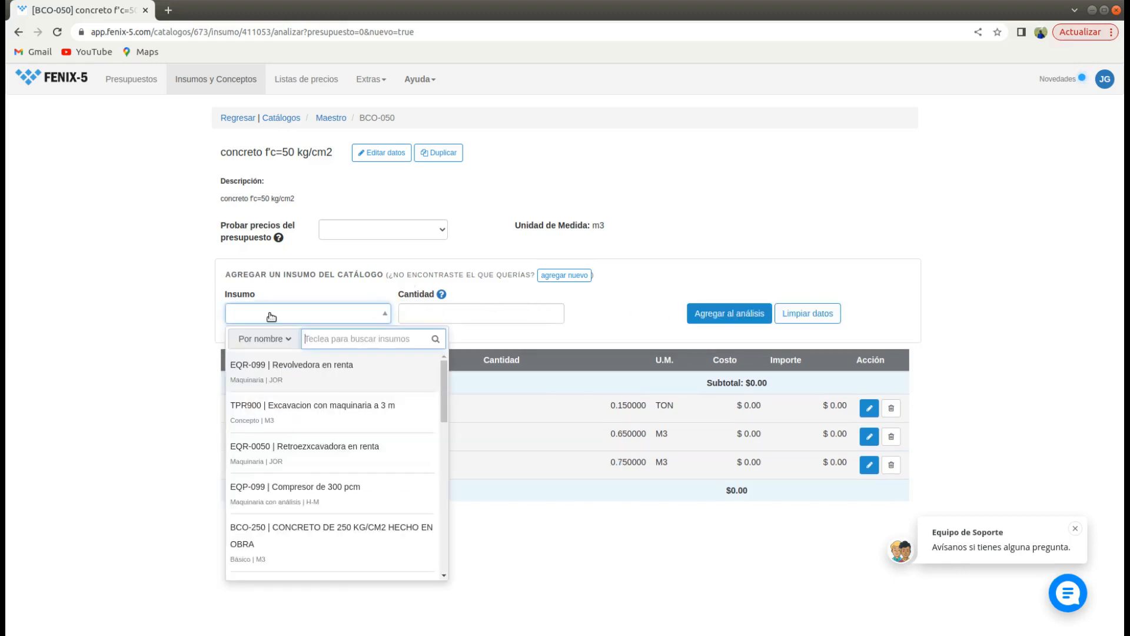
type("agua")
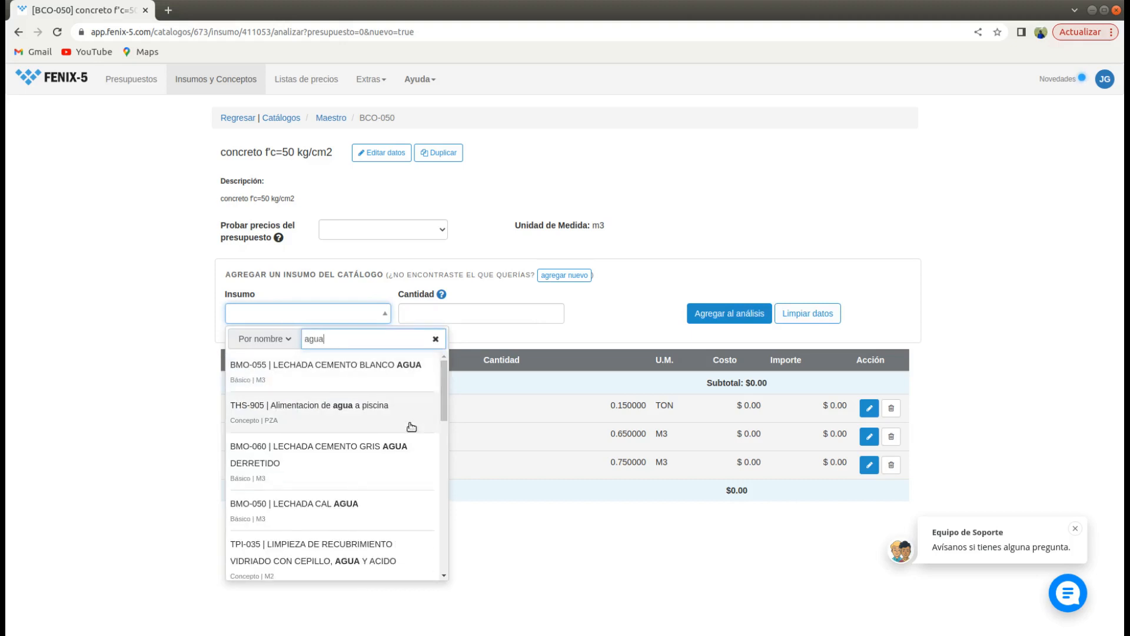
type(" po")
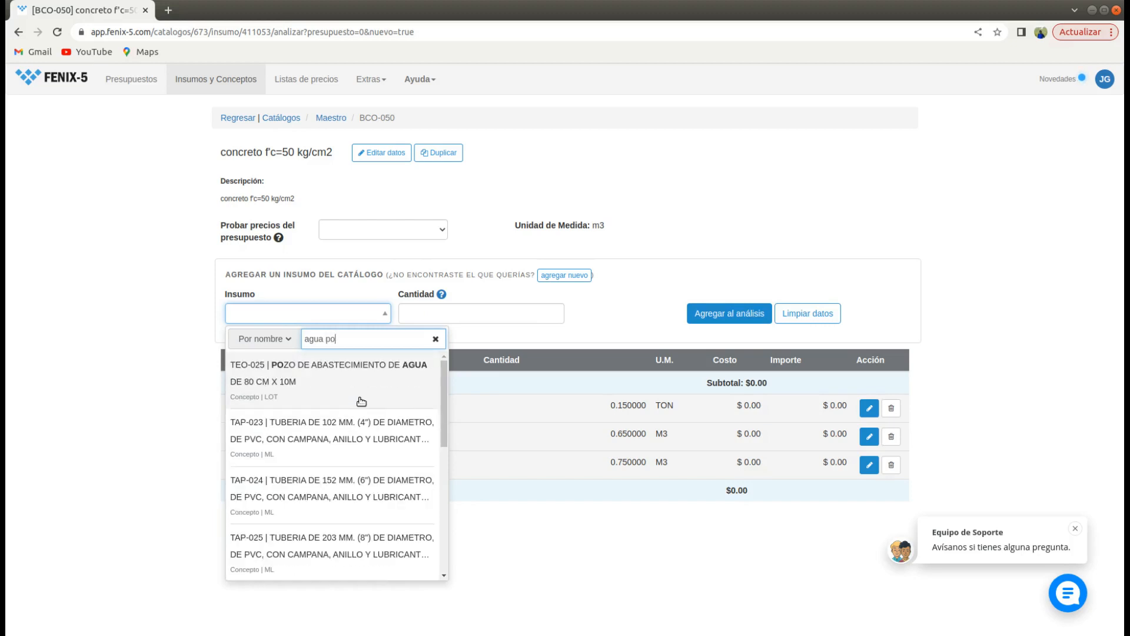
key("BackSpace")
key("BackSpace")
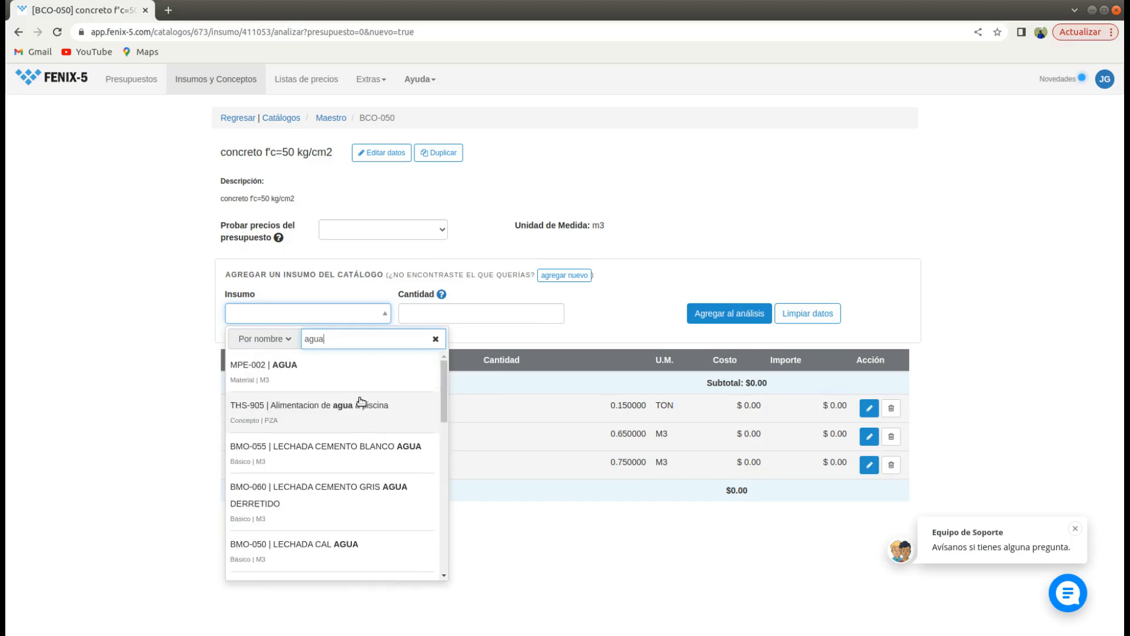
left_click(274, 366)
left_click(485, 312)
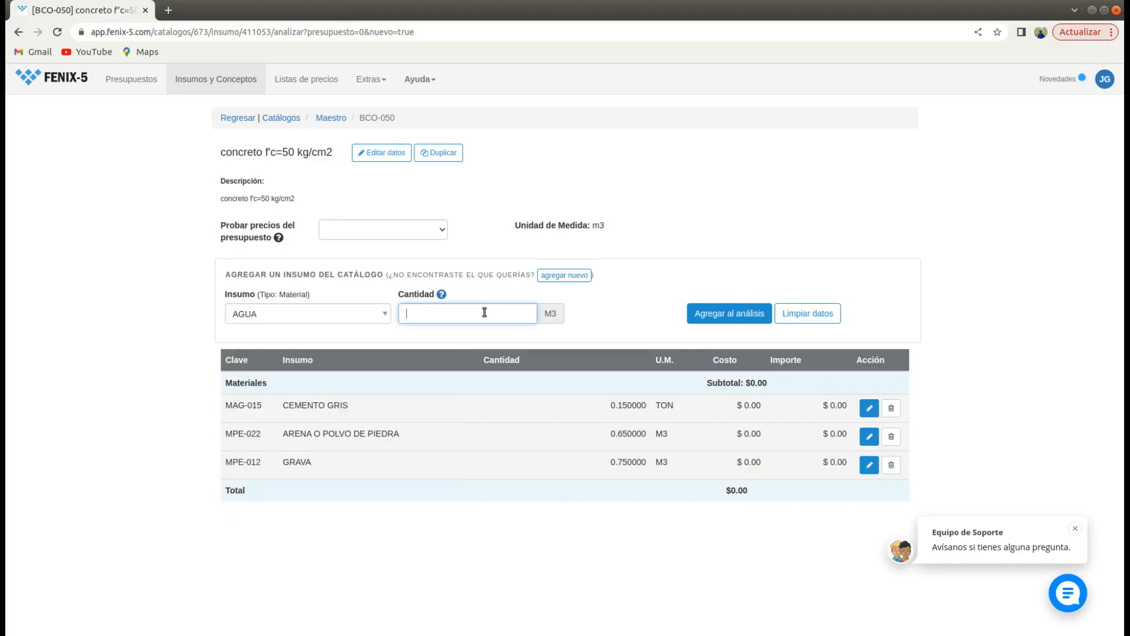
type(".300")
left_click(723, 313)
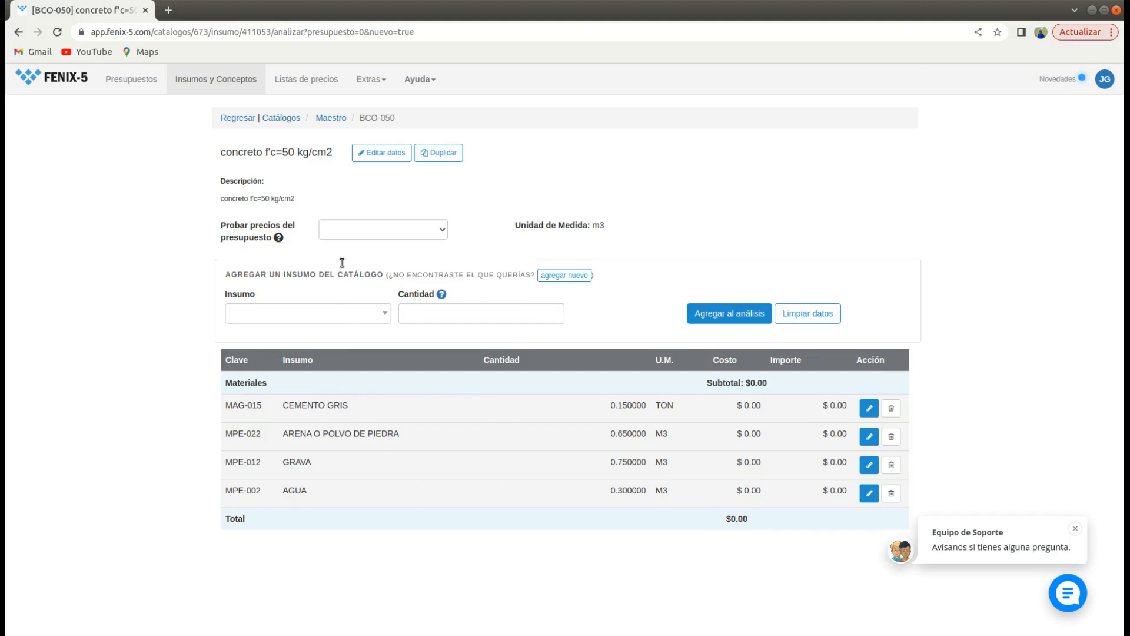
left_click(320, 120)
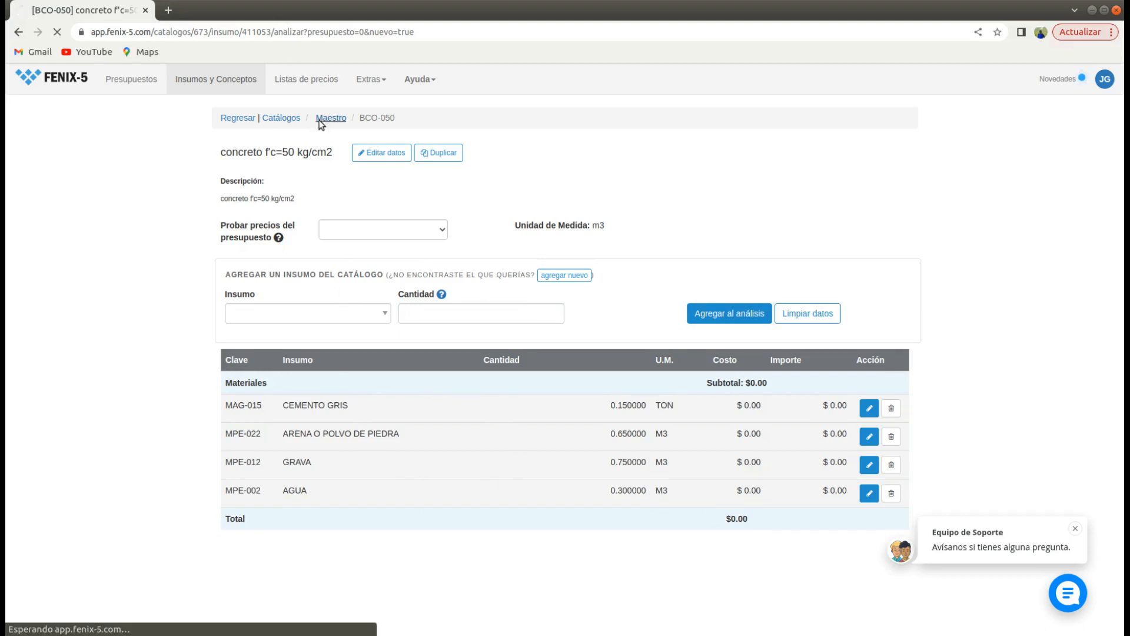
left_click(334, 160)
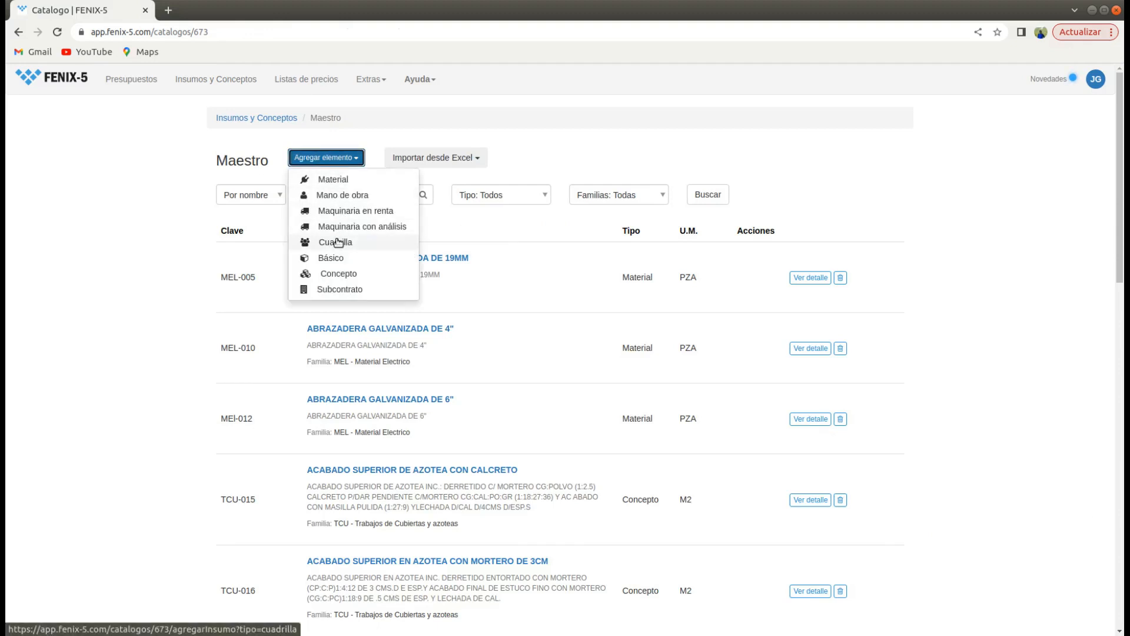
left_click(340, 289)
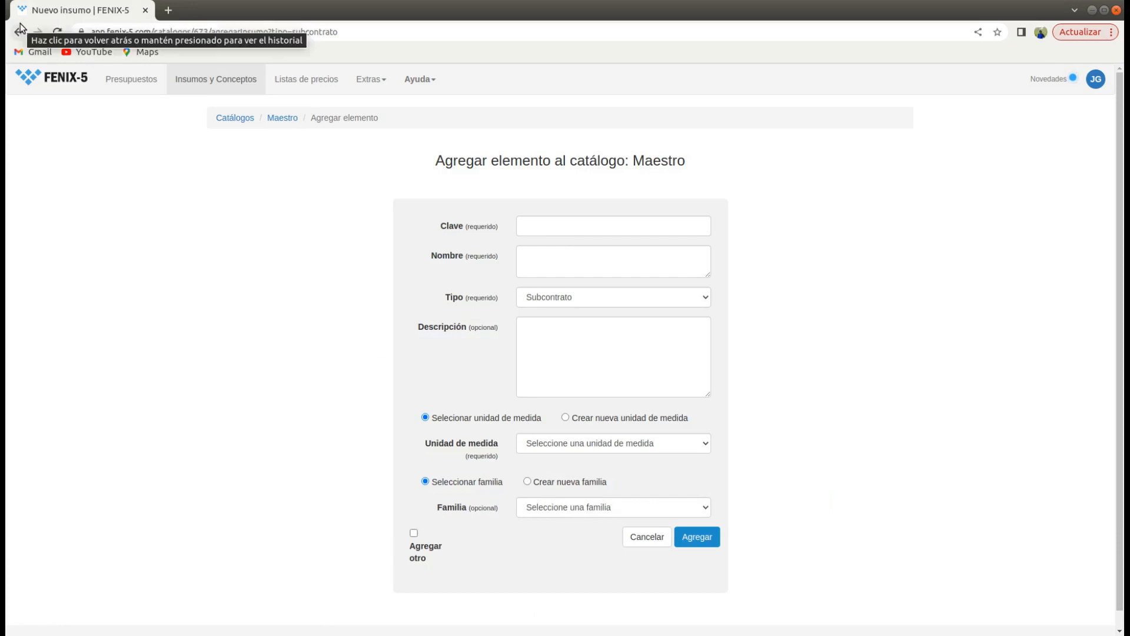
left_click(289, 117)
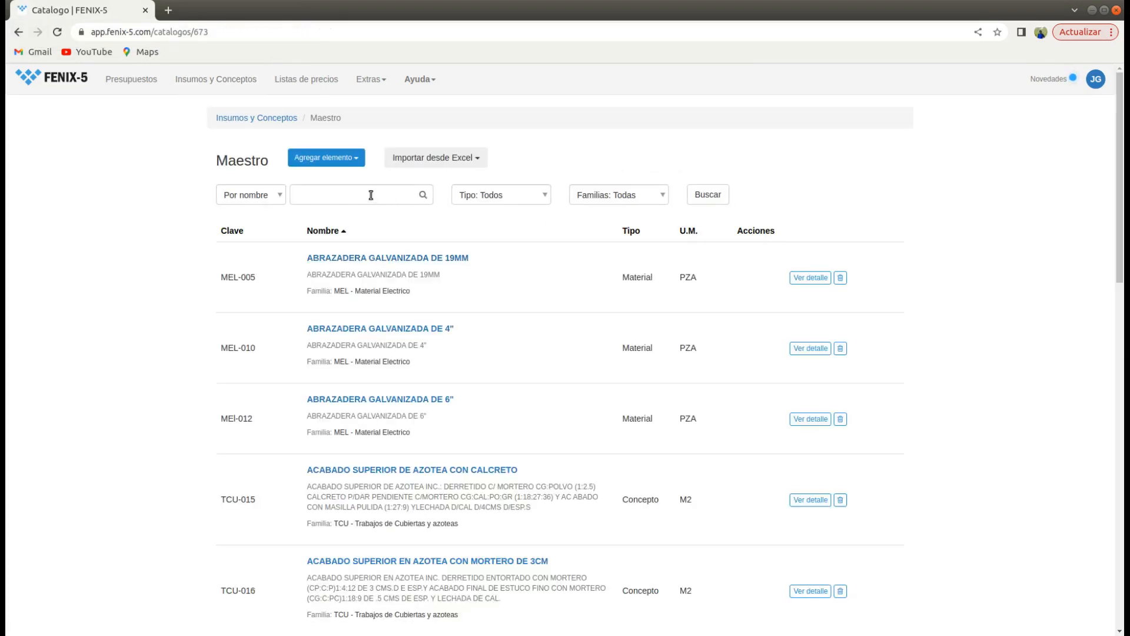
Start a new concept in the Maestro catalog and give it the key TCI-099x.
left_click(343, 159)
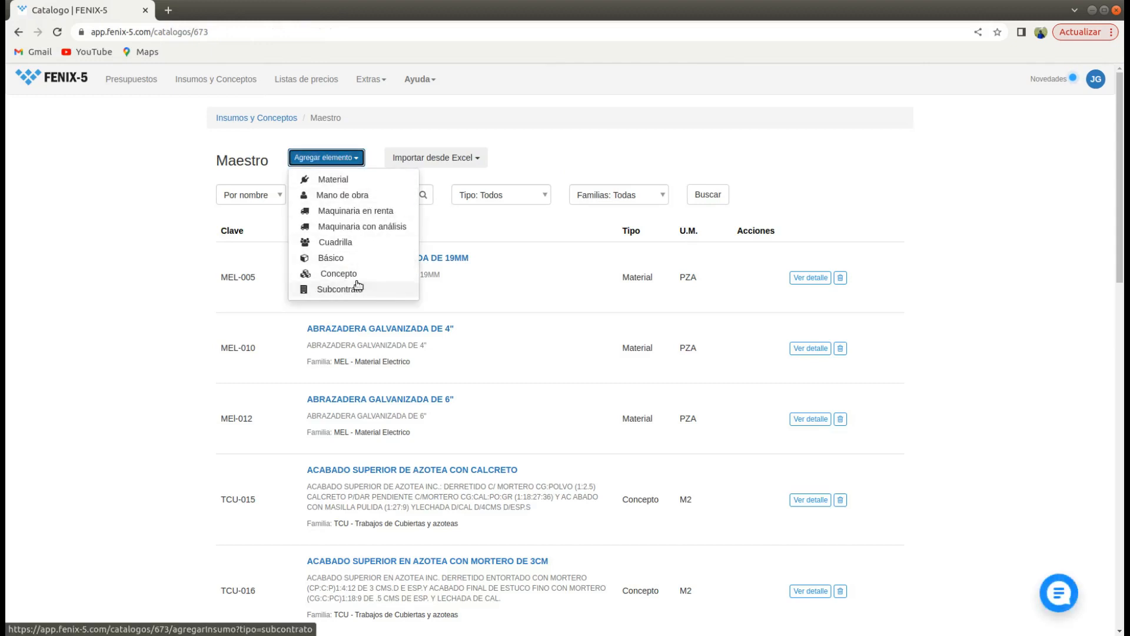
left_click(354, 275)
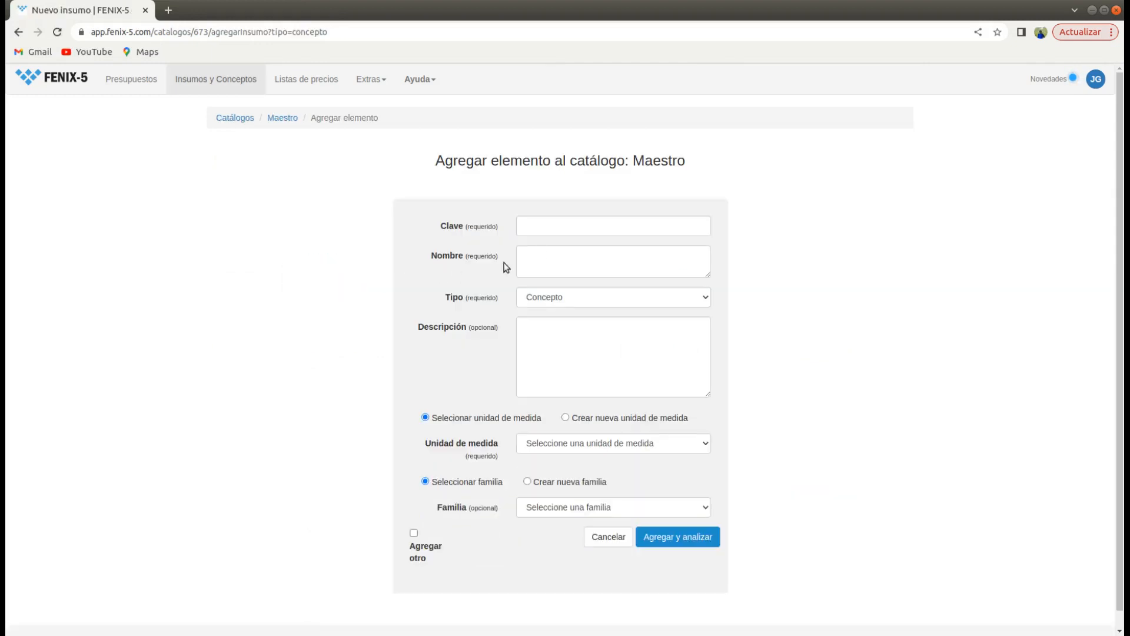
left_click(535, 228)
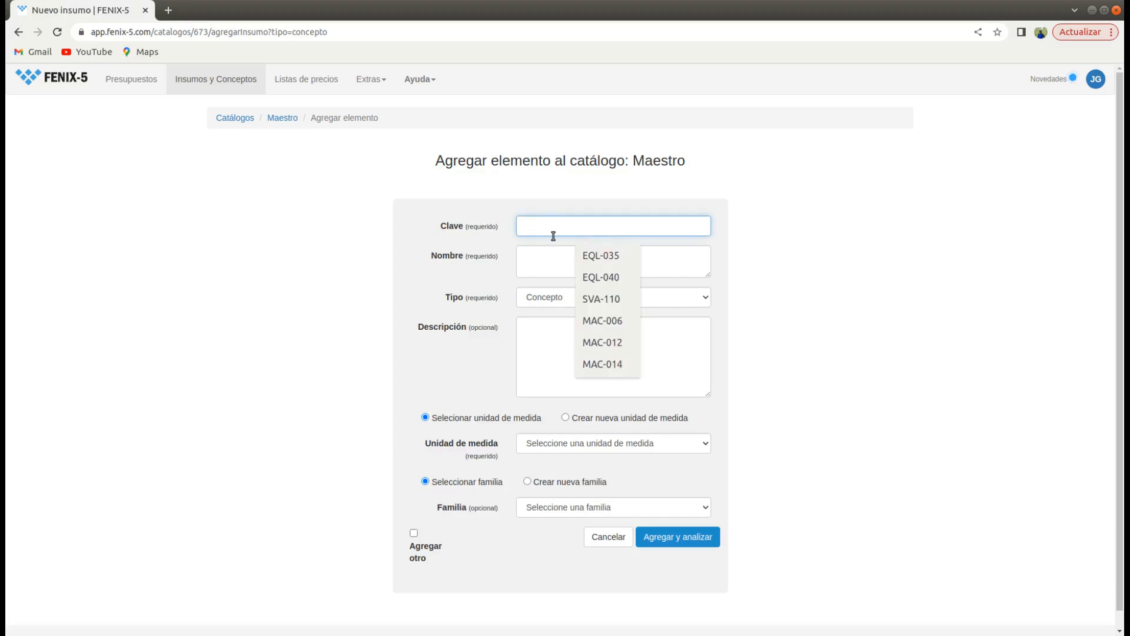
type("TCI")
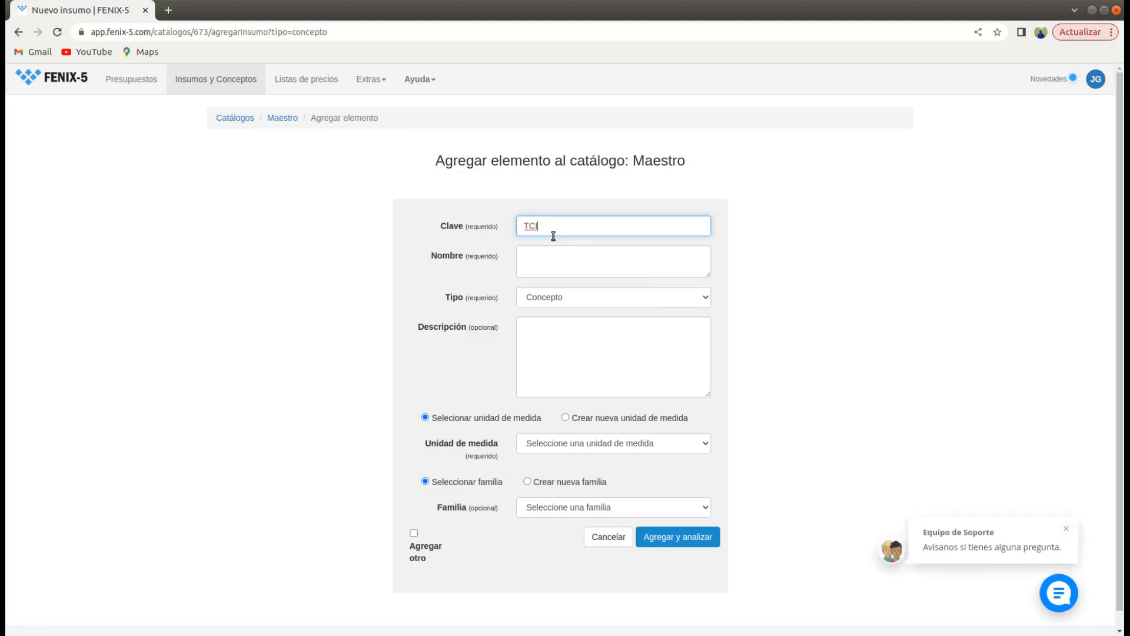
type("-0'01")
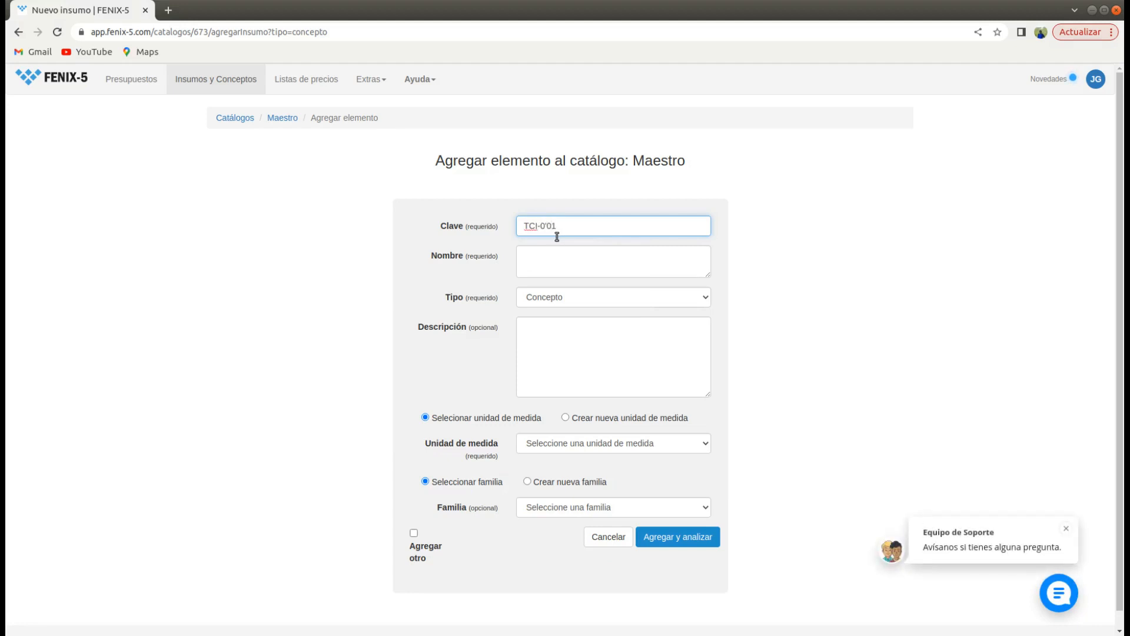
key("BackSpace")
key("BackSpace")
type("99x")
Name the concept "ZAPATA de 1 x 1 x 0.20 armada con acero de 3/8 @ 15 cms en ambos sentidos con concreto 200 kg/cm2".
left_click(525, 258)
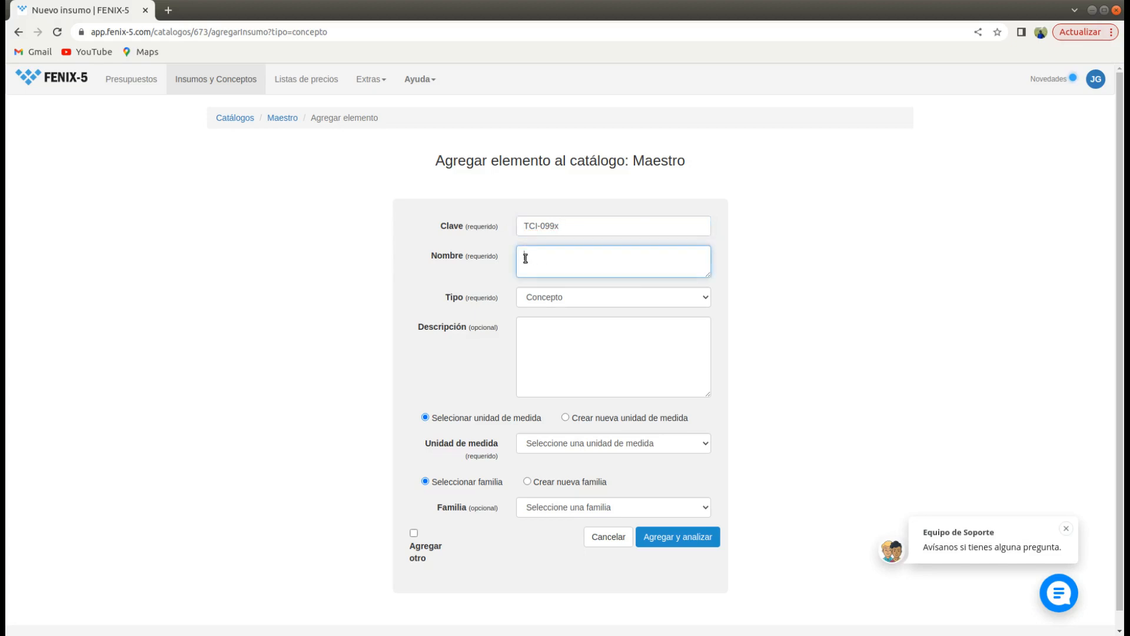
type("zapta d")
key("BackSpace")
key("BackSpace")
key("BackSpace")
key("BackSpace")
key("BackSpace")
key("BackSpace")
key("BackSpace")
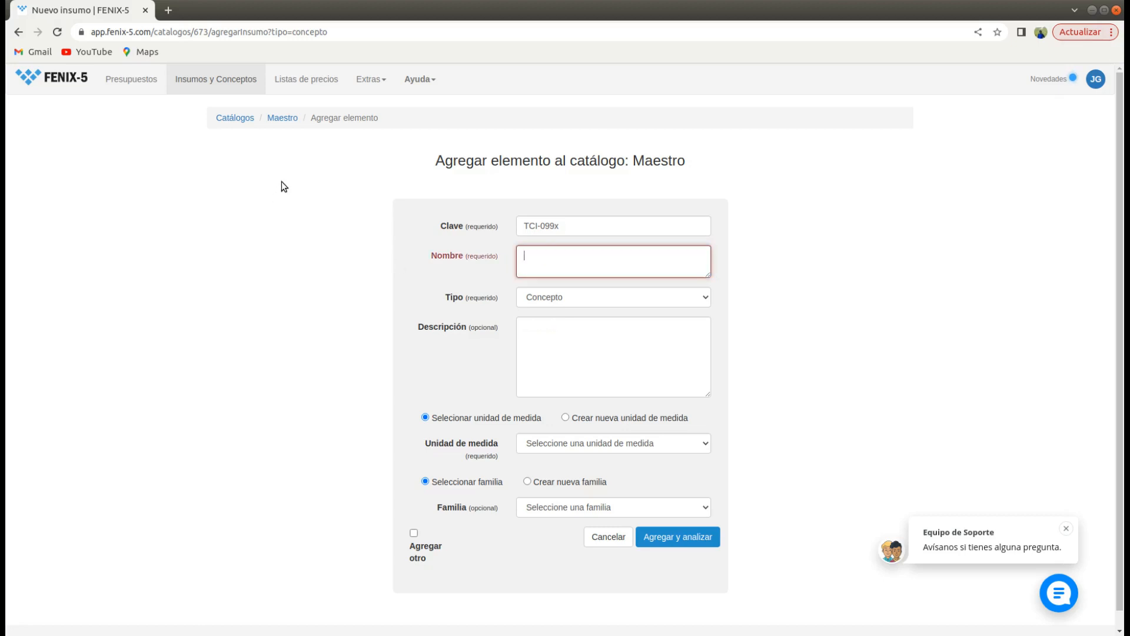
type("ZAPTA D")
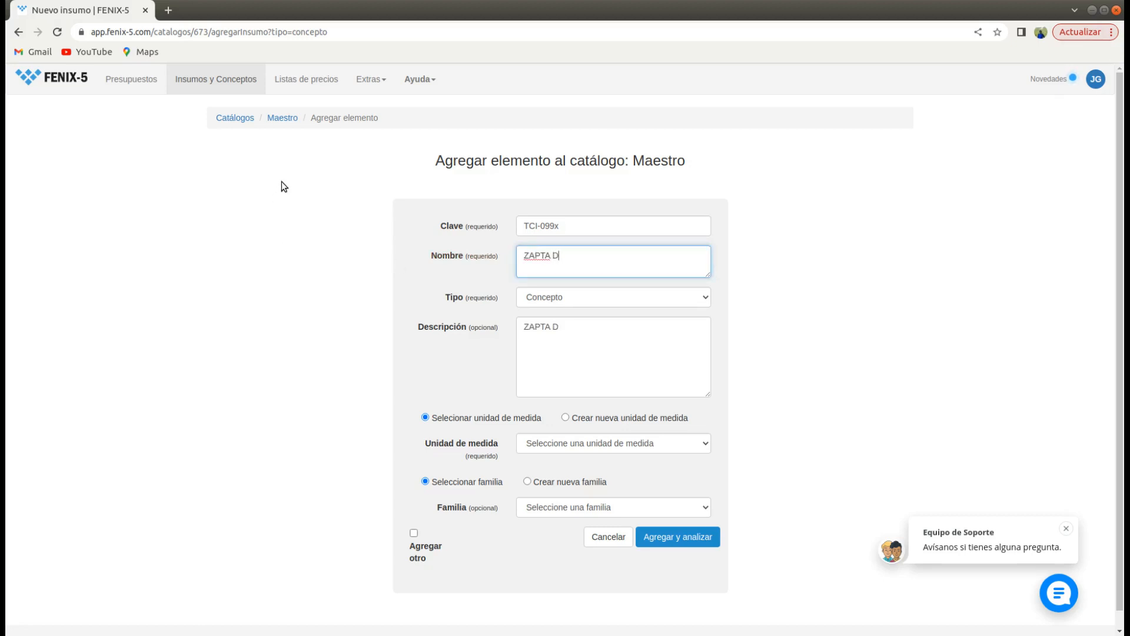
key("BackSpace")
key("BackSpace")
key("BackSpace")
key("BackSpace")
type("ATA de 1 x 1 x 0.20")
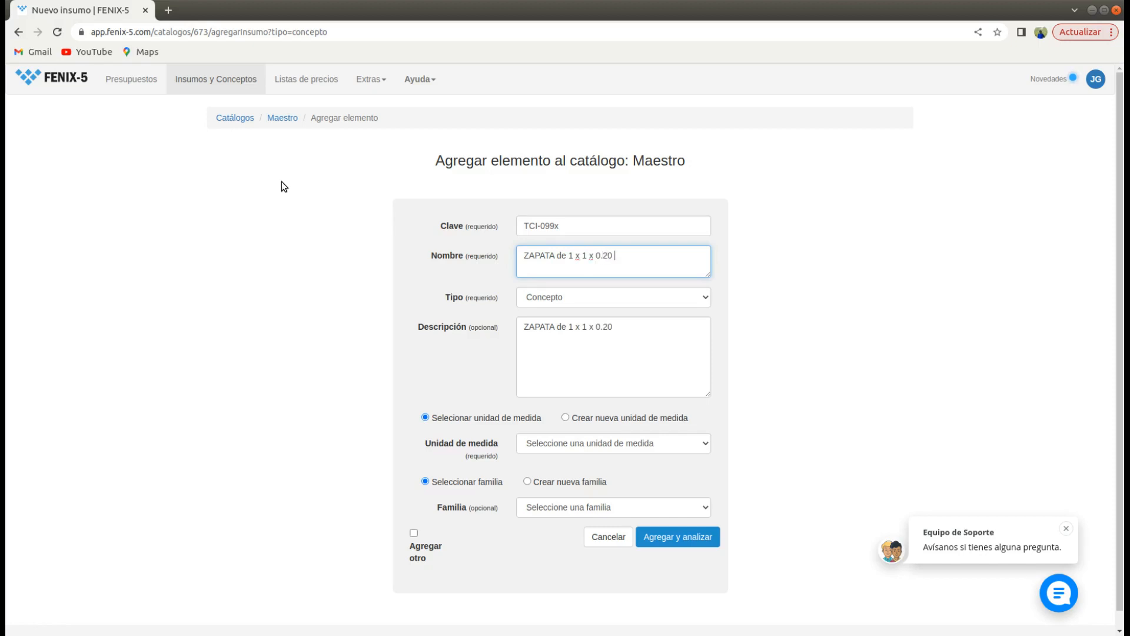
type(" arada con")
key("BackSpace")
key("BackSpace")
key("BackSpace")
key("BackSpace")
key("BackSpace")
key("BackSpace")
key("BackSpace")
type("n")
type("mada con a")
type("cero de 3")
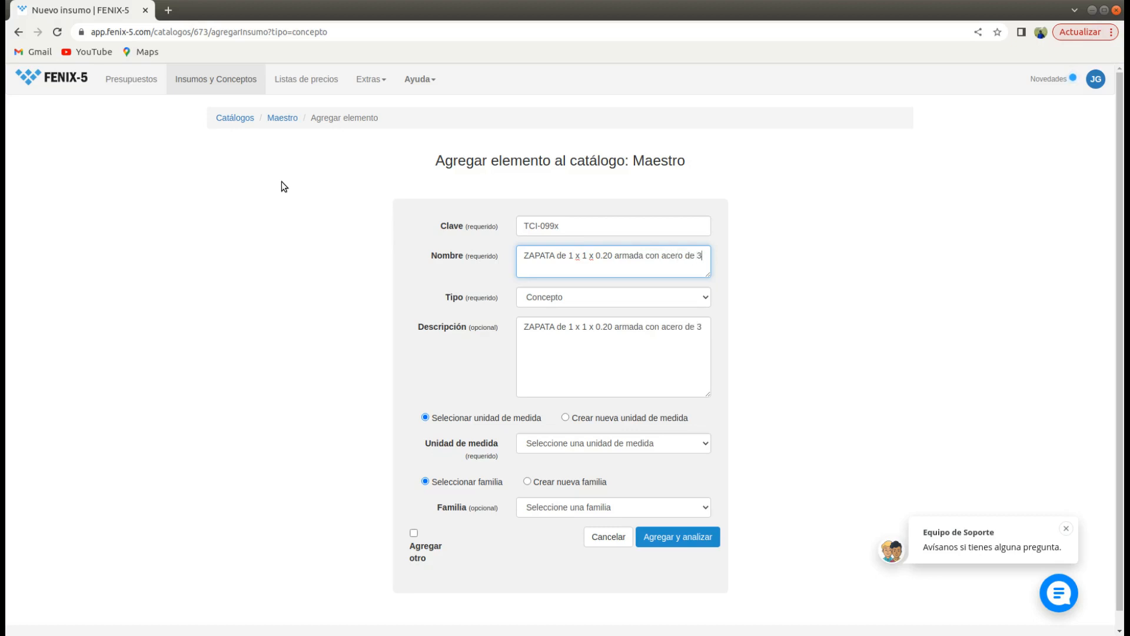
type("/8 @ 15 cms ")
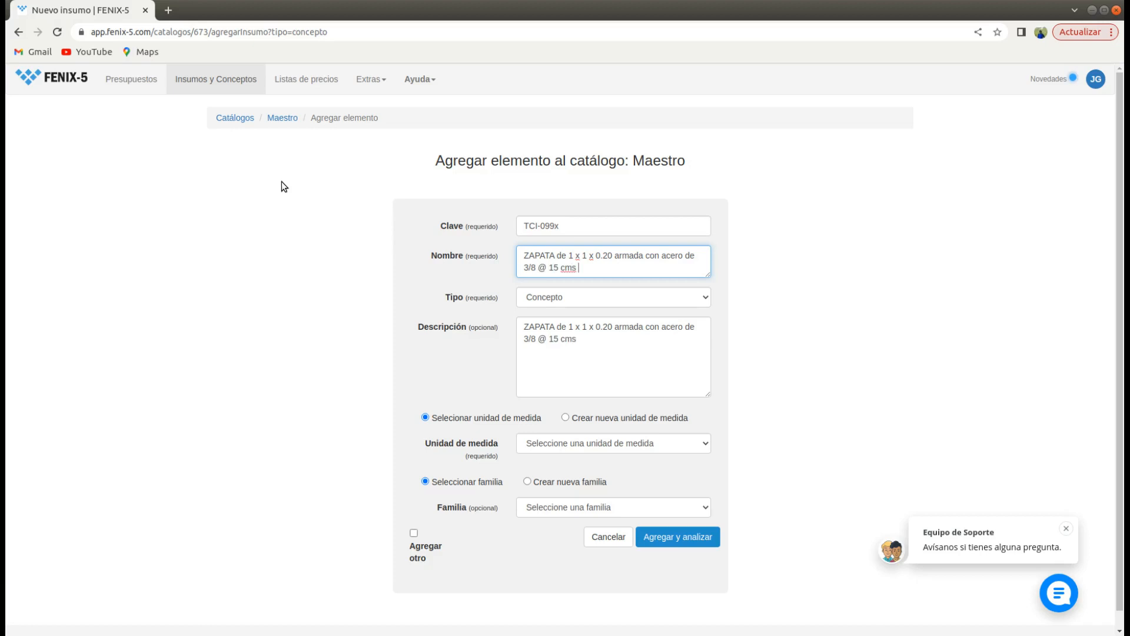
type("en ambos sebnt")
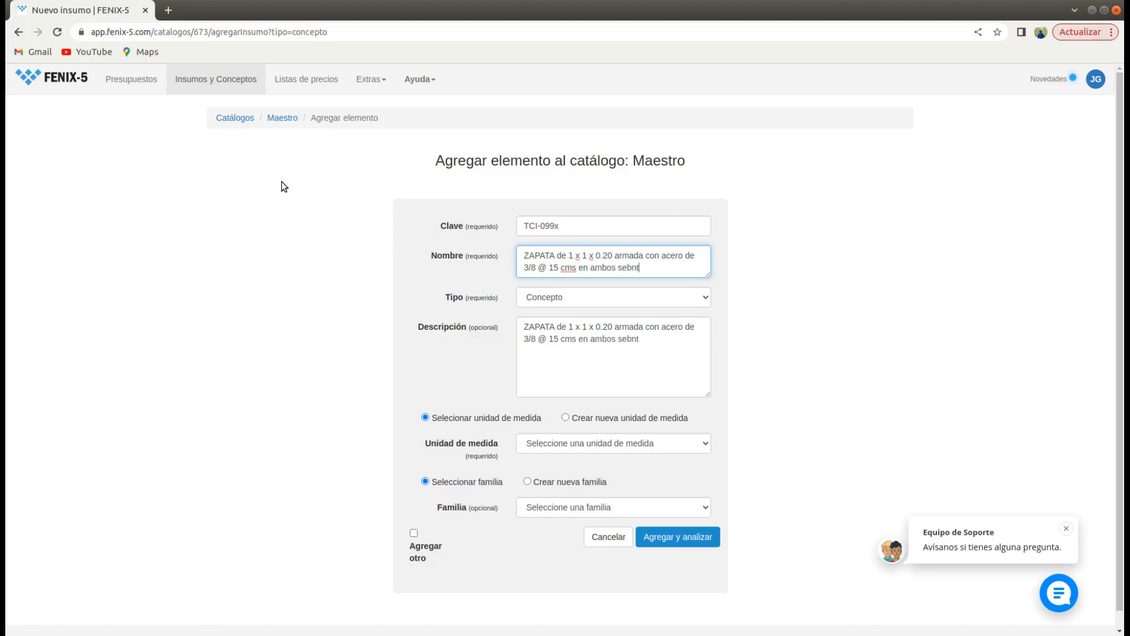
key("BackSpace")
key("BackSpace")
key("BackSpace")
type("nti")
type("o")
type("dos")
type(" con conc")
type("ret")
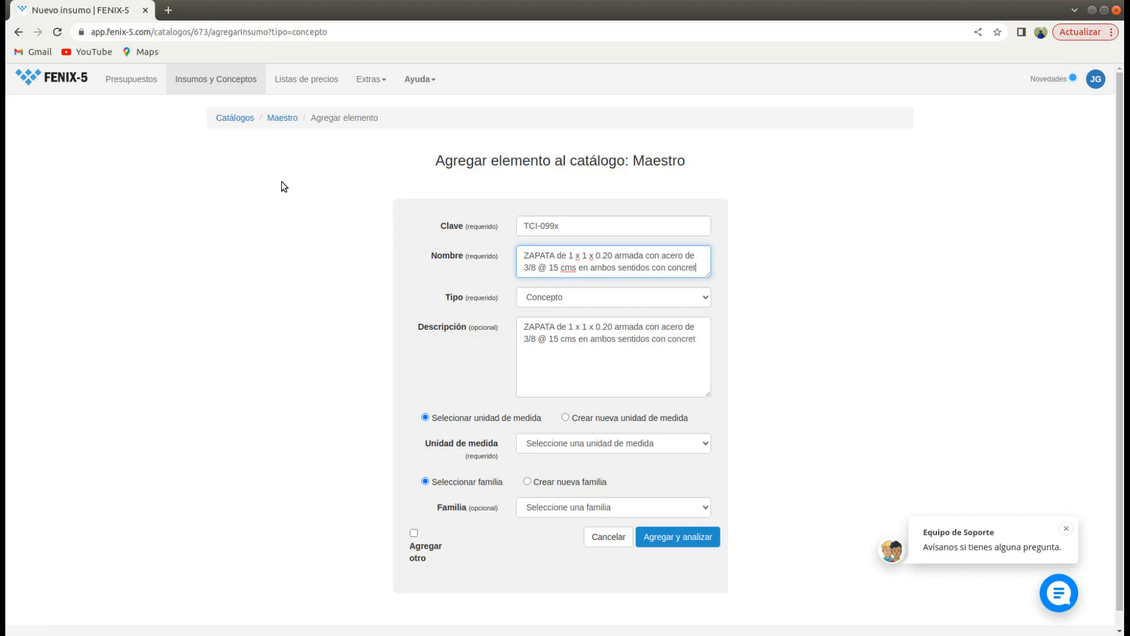
type("o 200 kg/cm2")
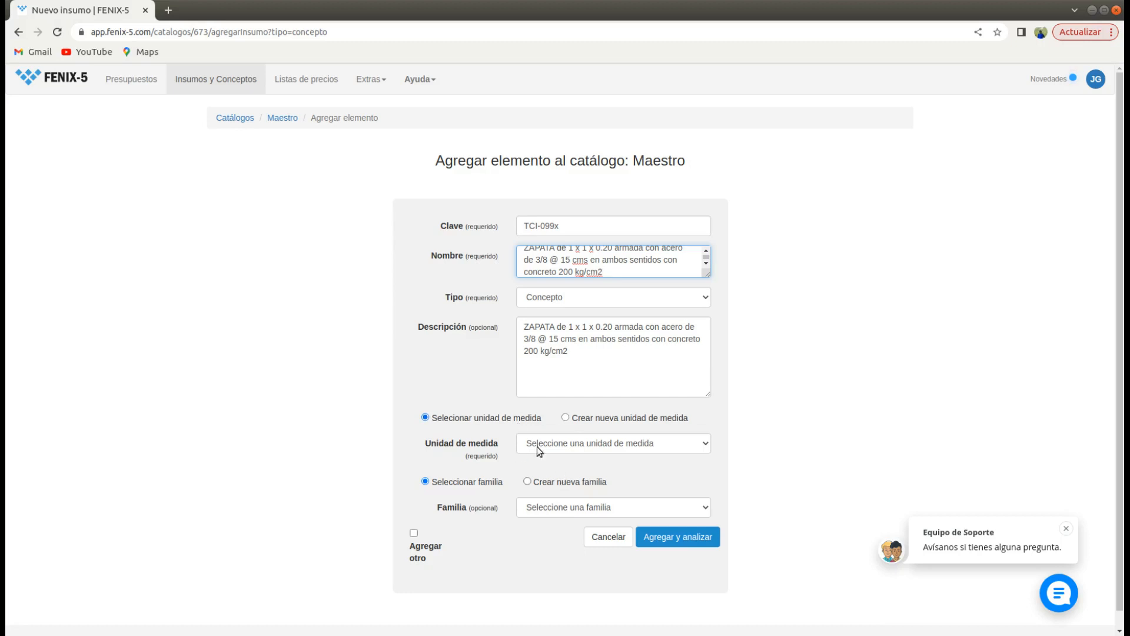
Set the concept's unit of measure to Pieza (PZA).
left_click(699, 445)
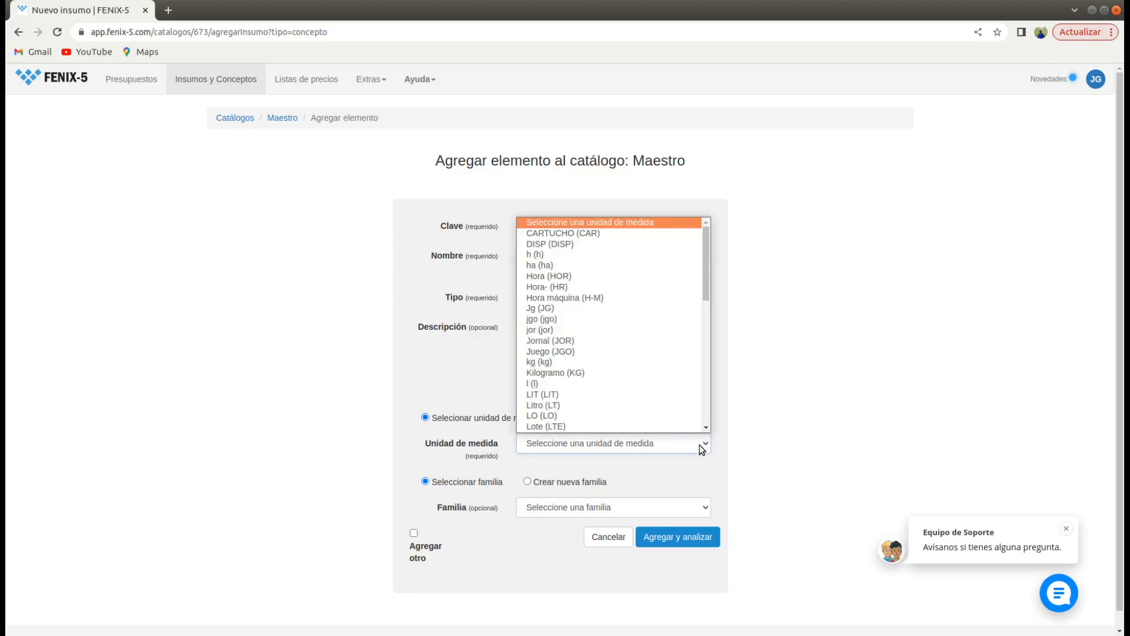
scroll(651, 426, "down", 1)
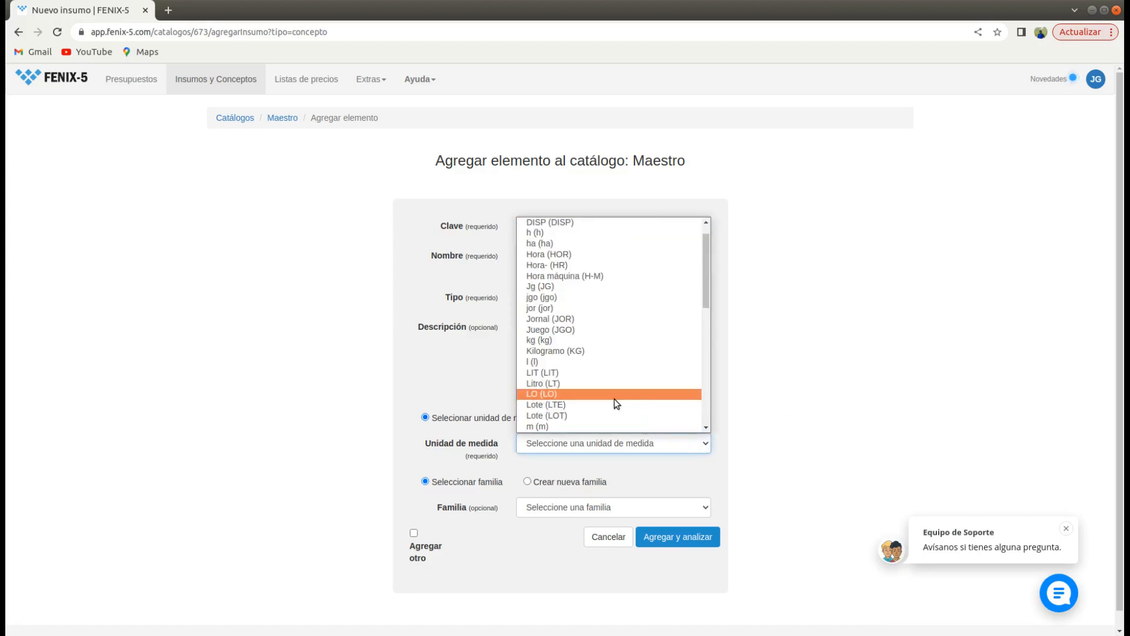
key("p")
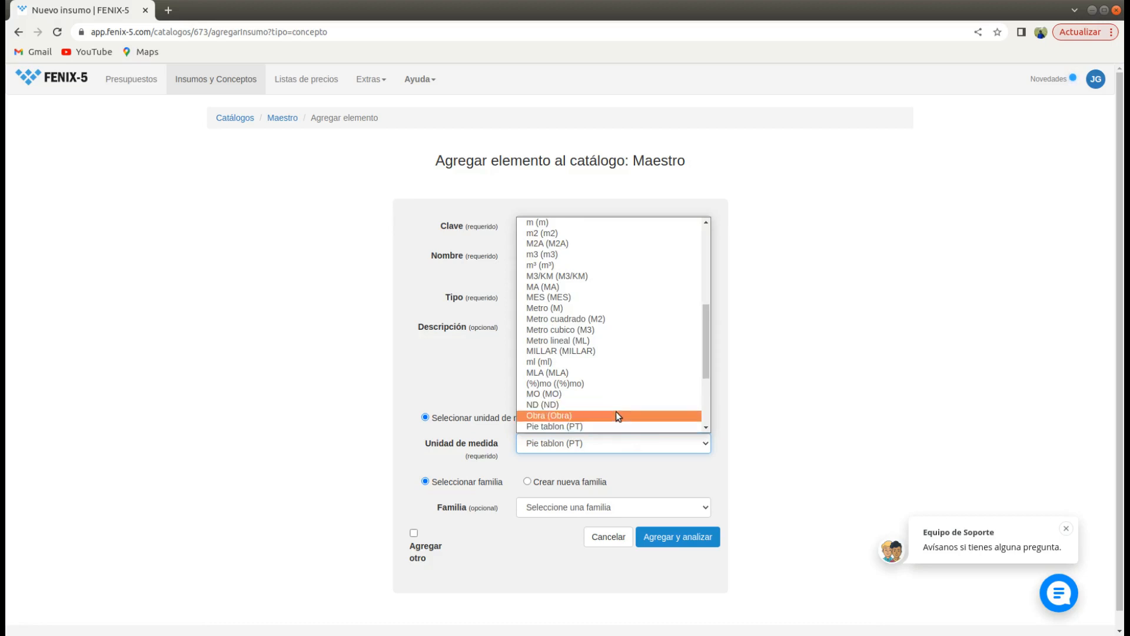
key("p")
key("p")
key("p")
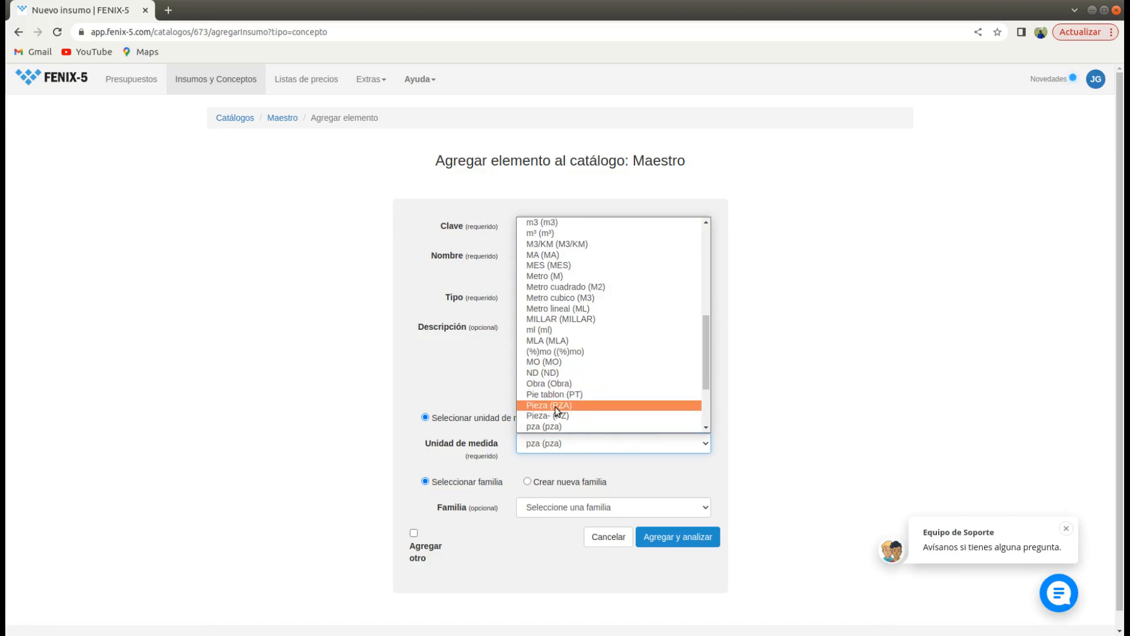
left_click(556, 406)
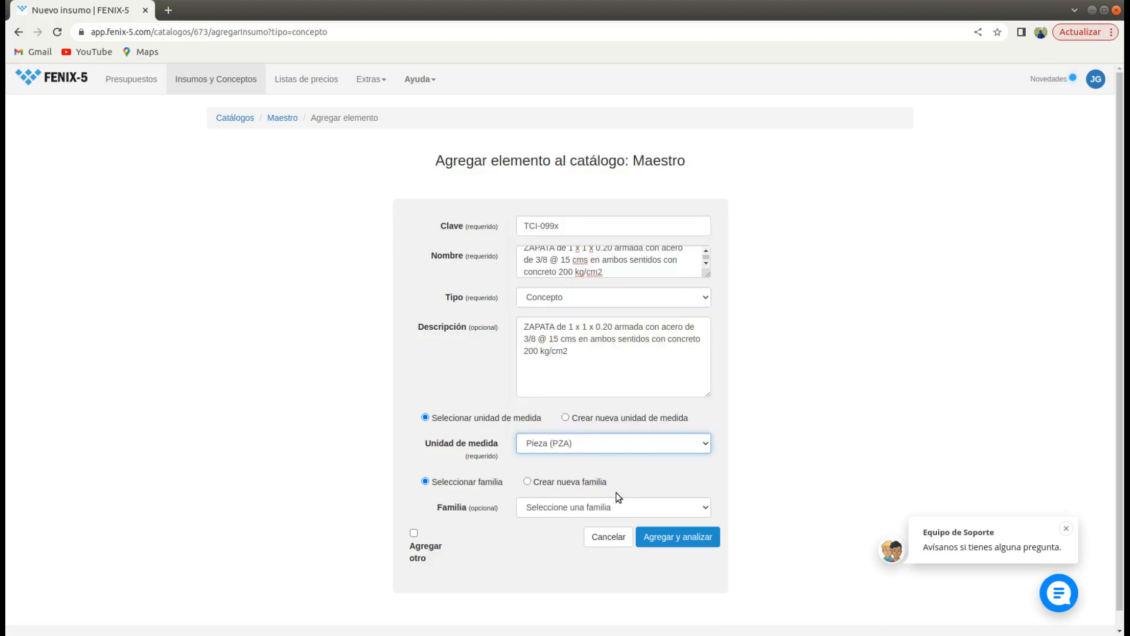
Assign the concept to the family TCI - Trabajos de Cimentación and add it to the catalog for analysis.
left_click(703, 512)
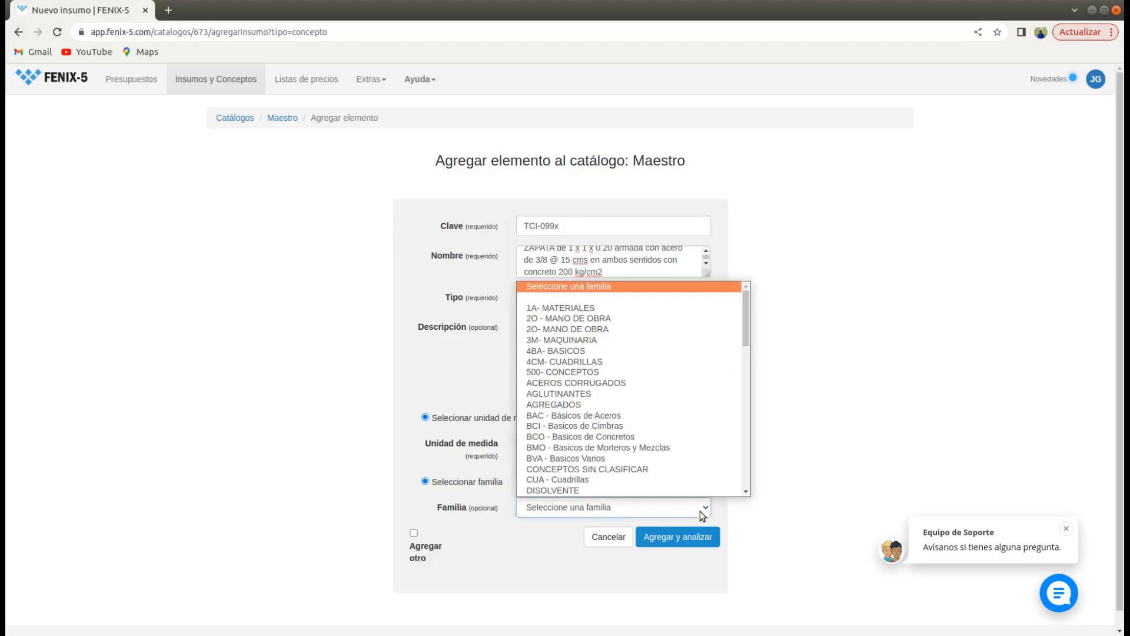
type("tci")
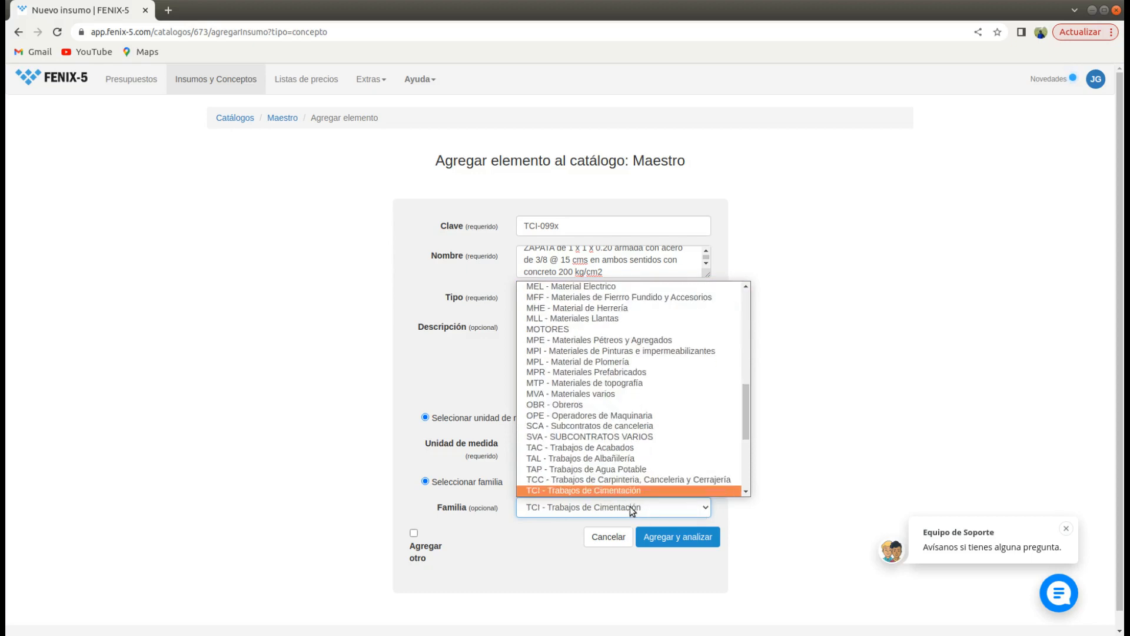
left_click(628, 491)
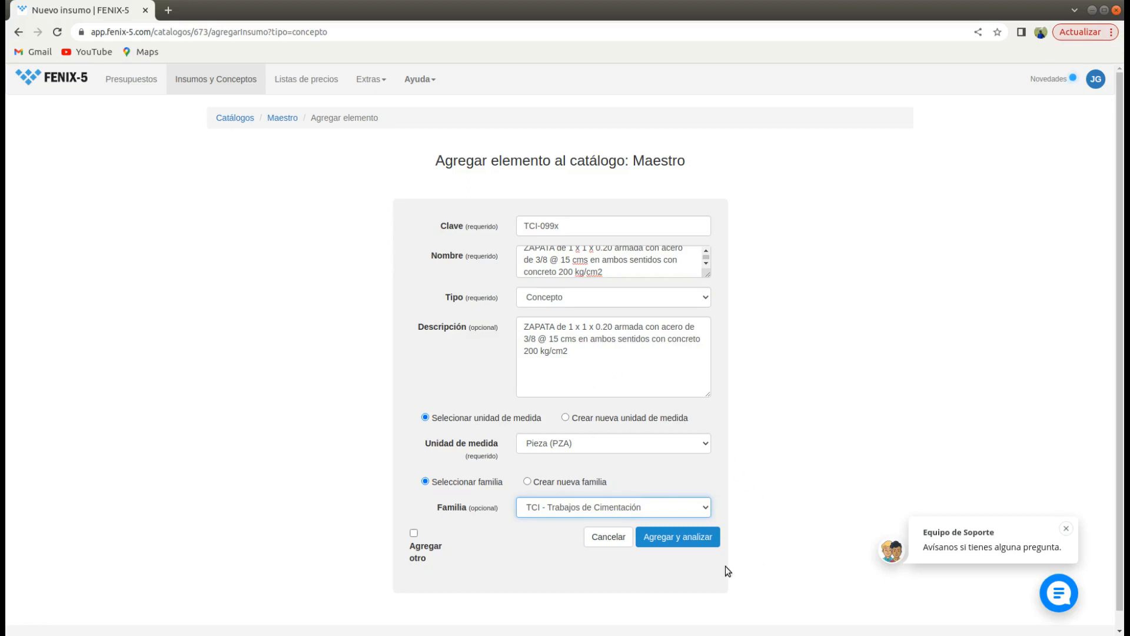
left_click(667, 542)
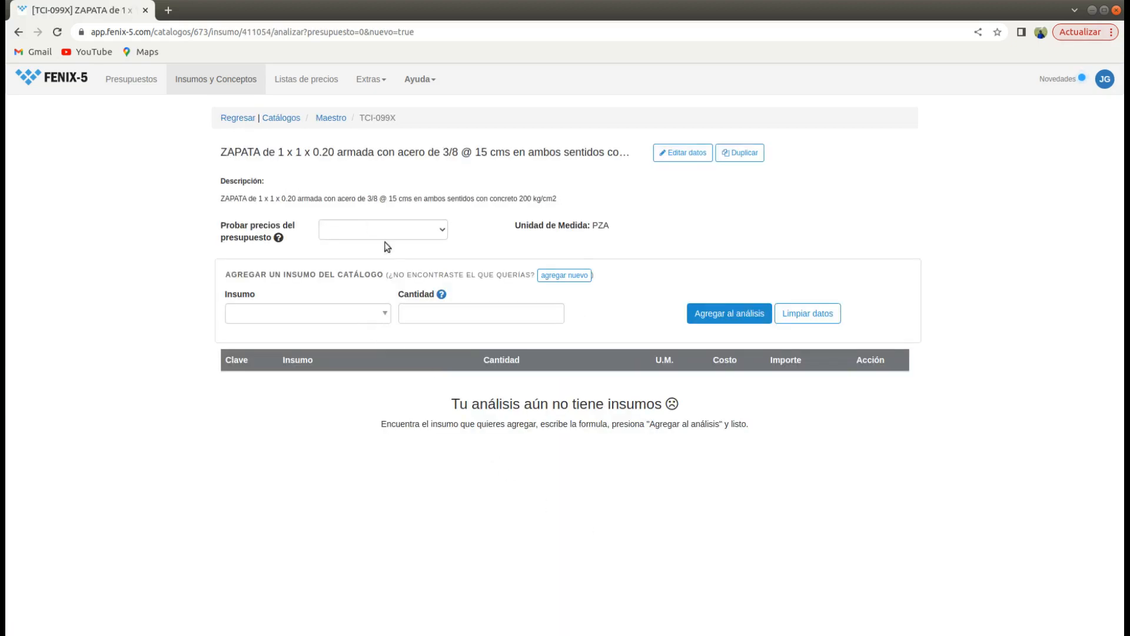
Find the basic CONCRETO F'C=200 KG/CM2 (BCO-020) by name and add it to the concept's analysis with the quantity formula 1*1*.20*1.05 M3.
left_click(286, 316)
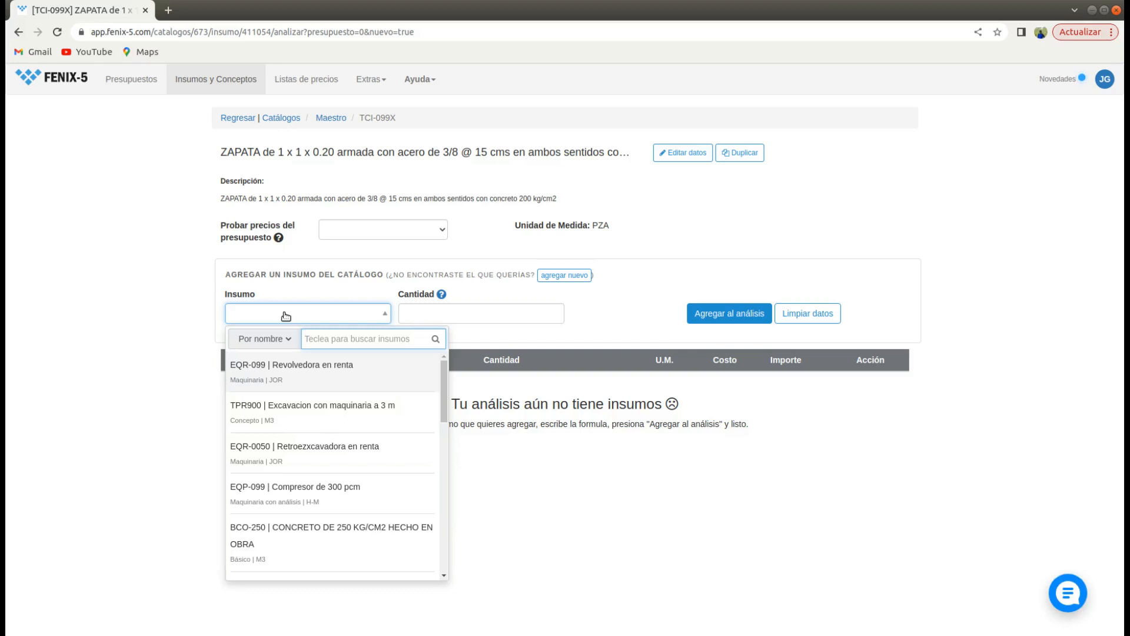
type("concre")
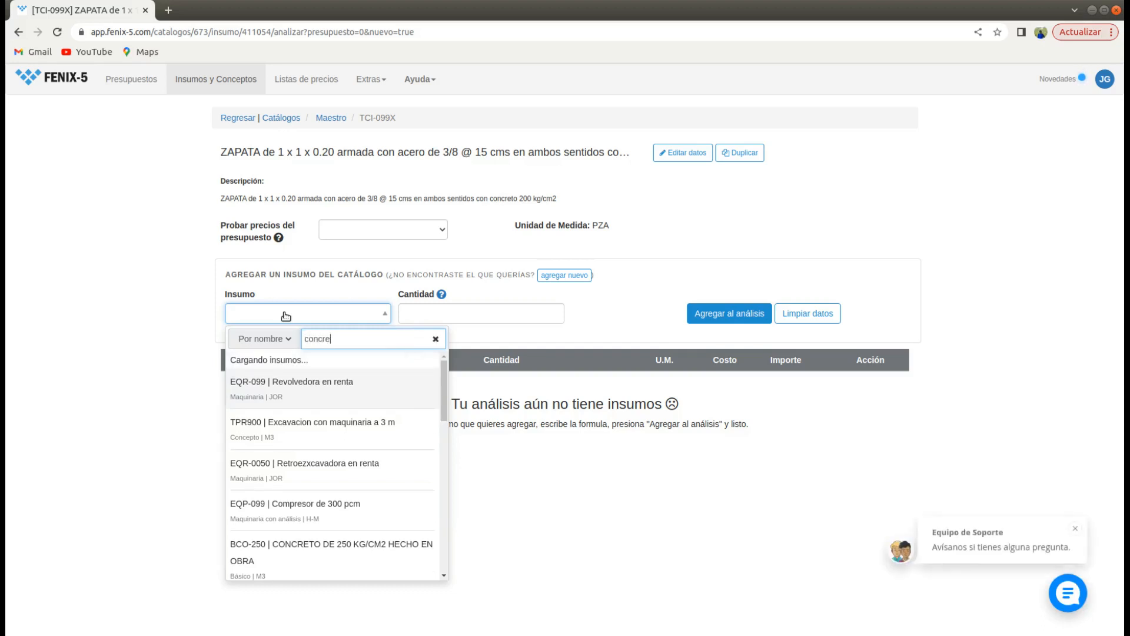
type("to 200")
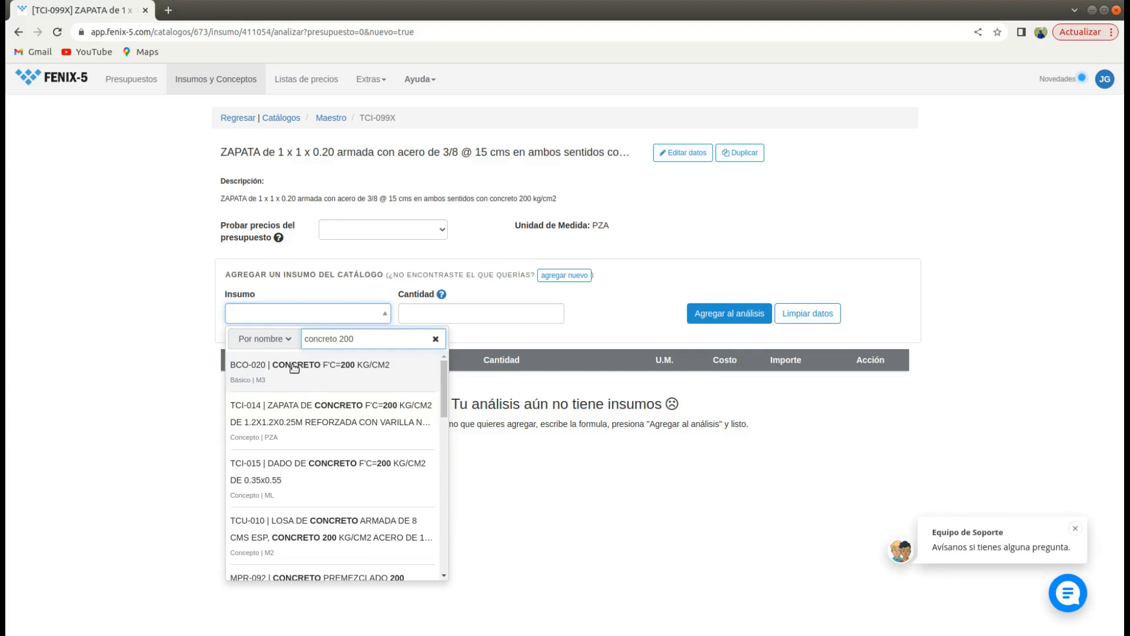
left_click(295, 367)
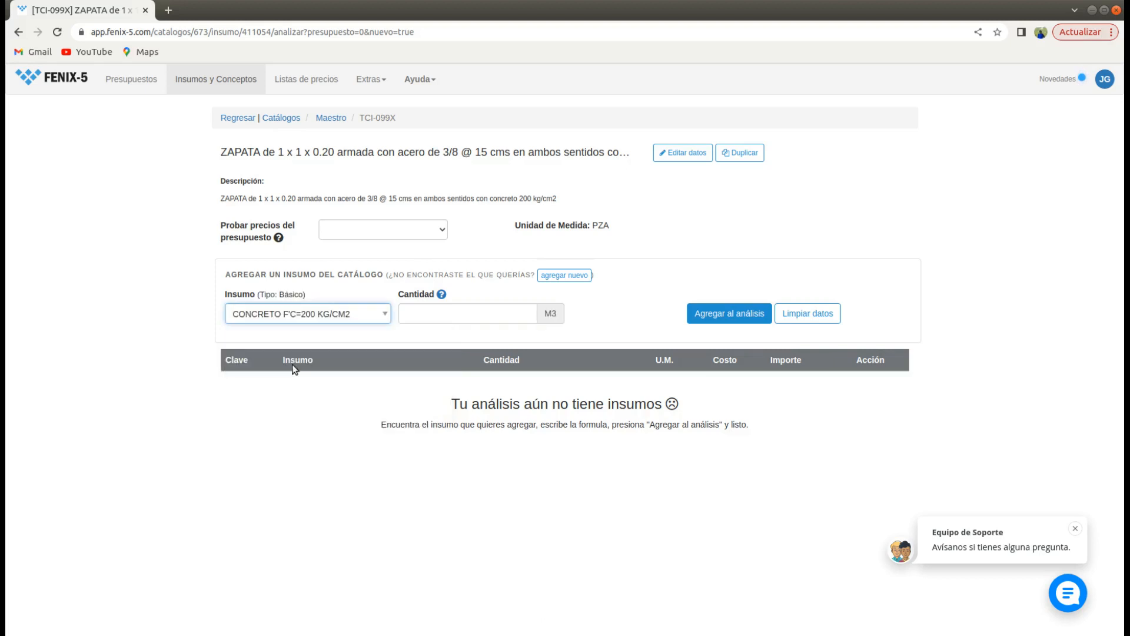
left_click(437, 316)
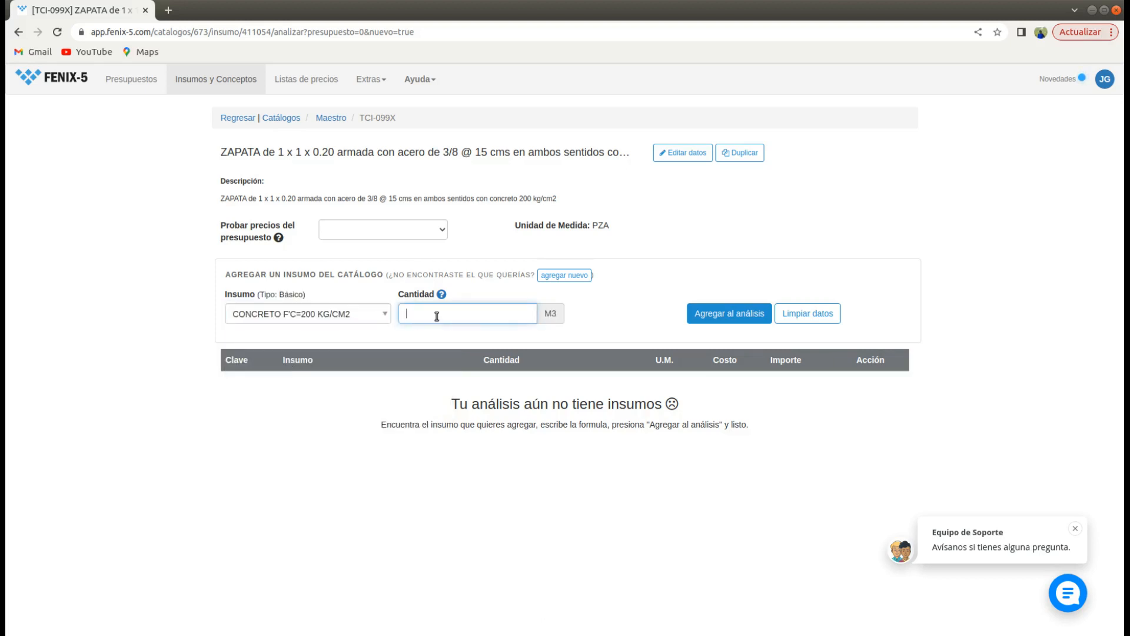
type("1*")
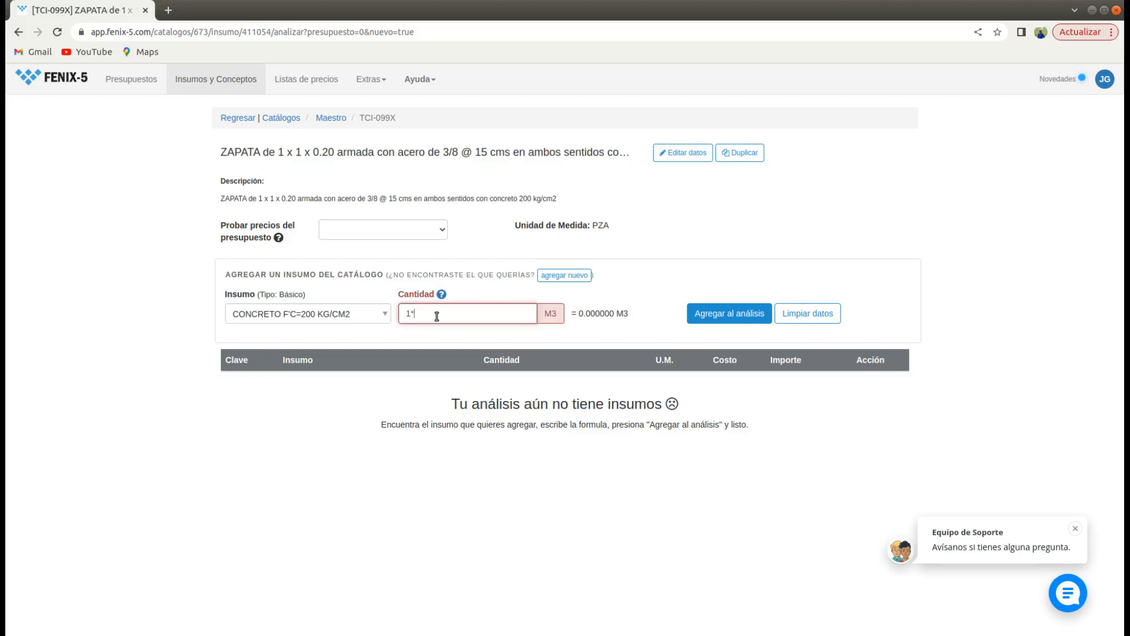
type("1*.20*1.05")
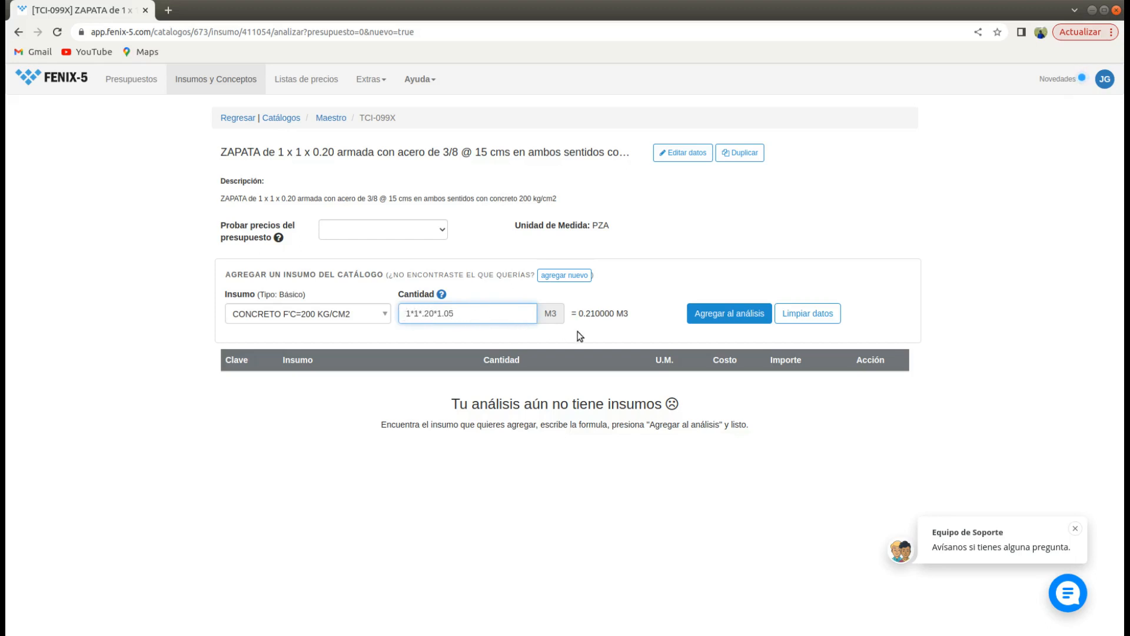
left_click(733, 314)
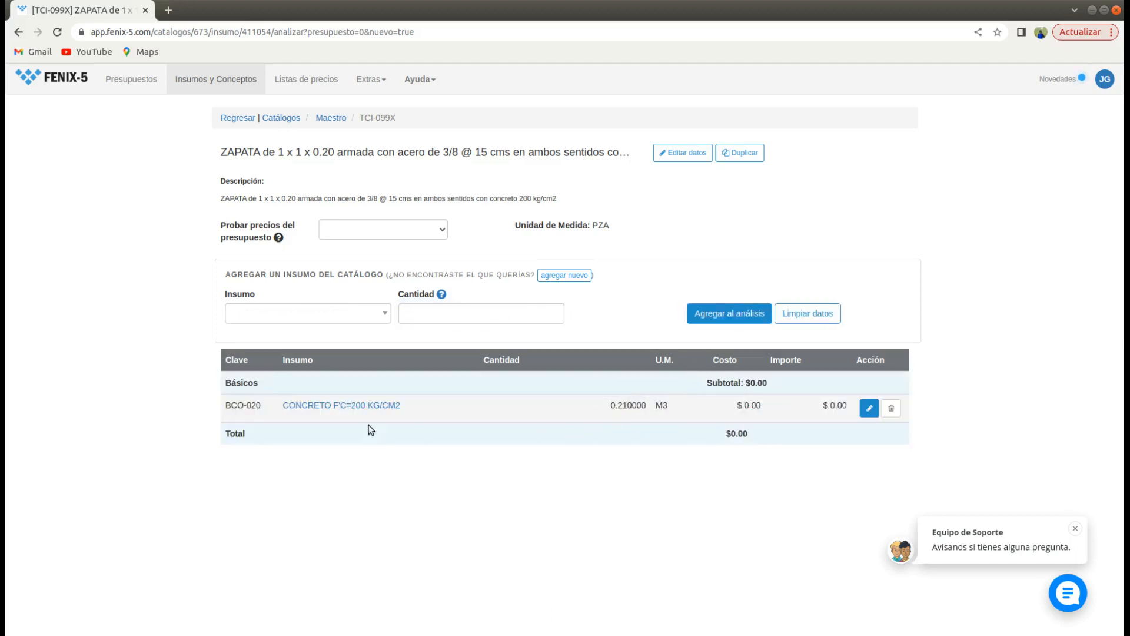
Search the catalog by name for acero 3/8 as an input for the footing's analysis, then clear the search.
left_click(254, 319)
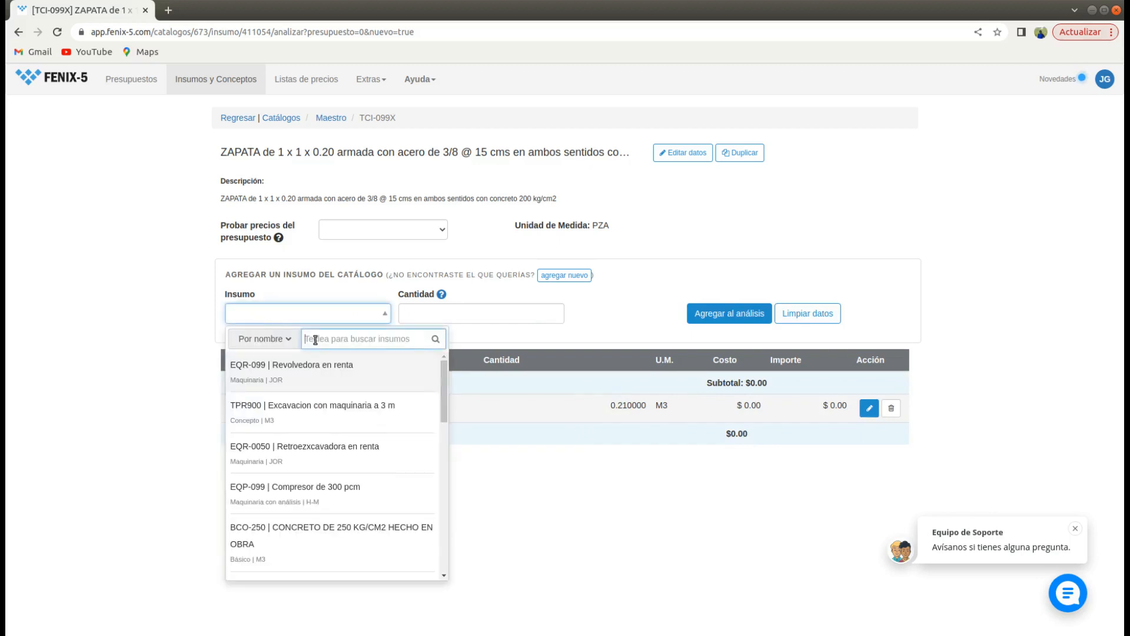
type("acero ")
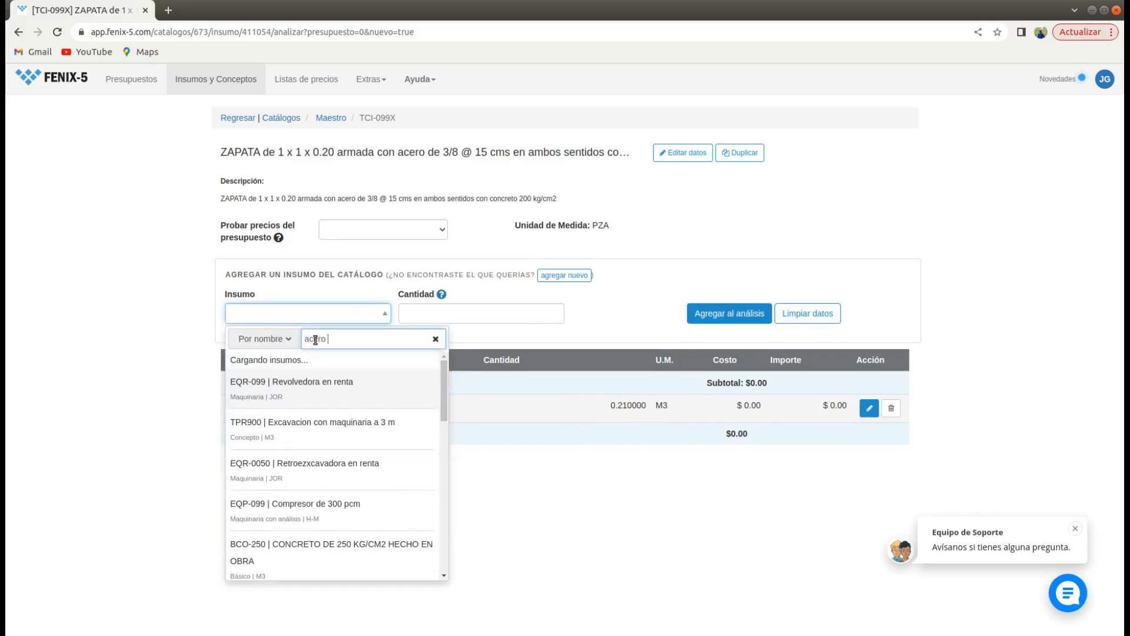
type("3")
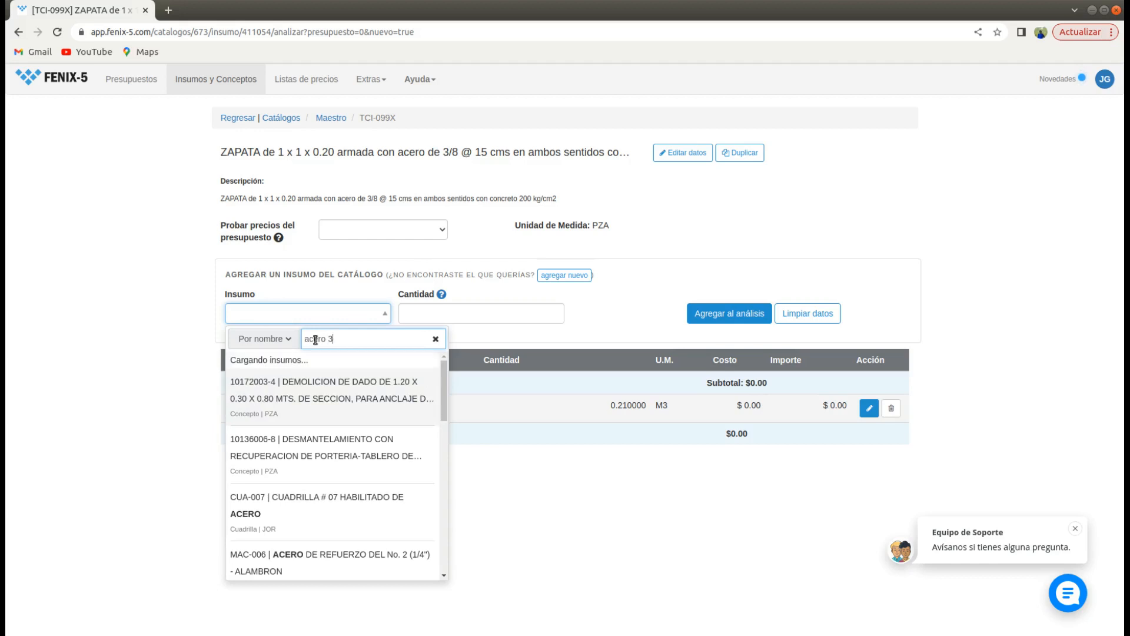
type("/8")
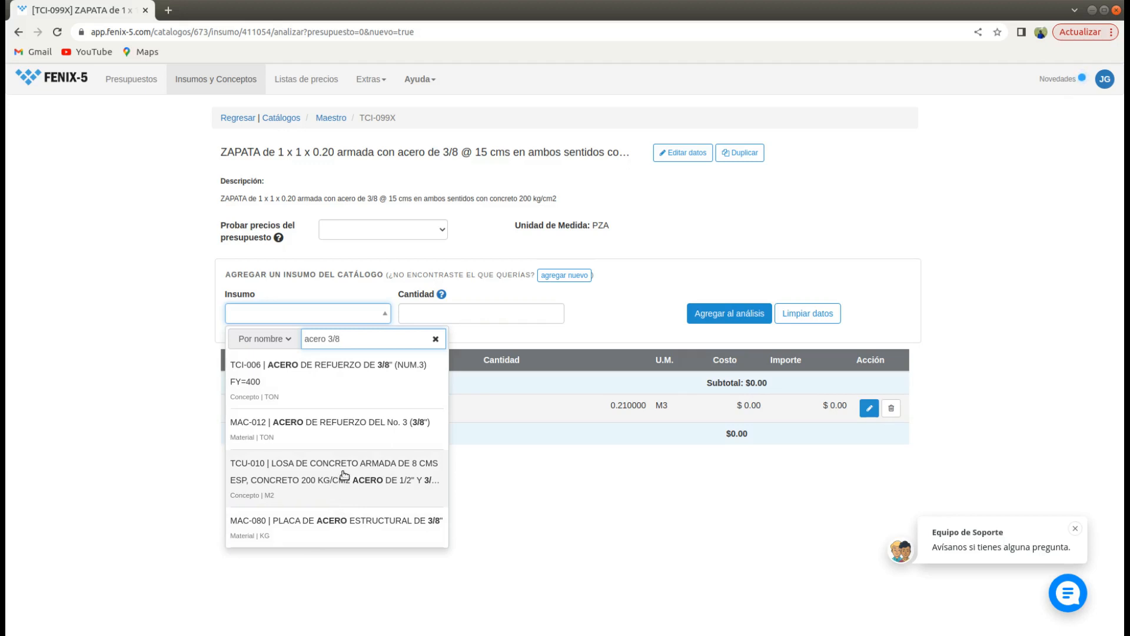
key("BackSpace")
key("BackSpace")
key("BackSpace")
key("BackSpace")
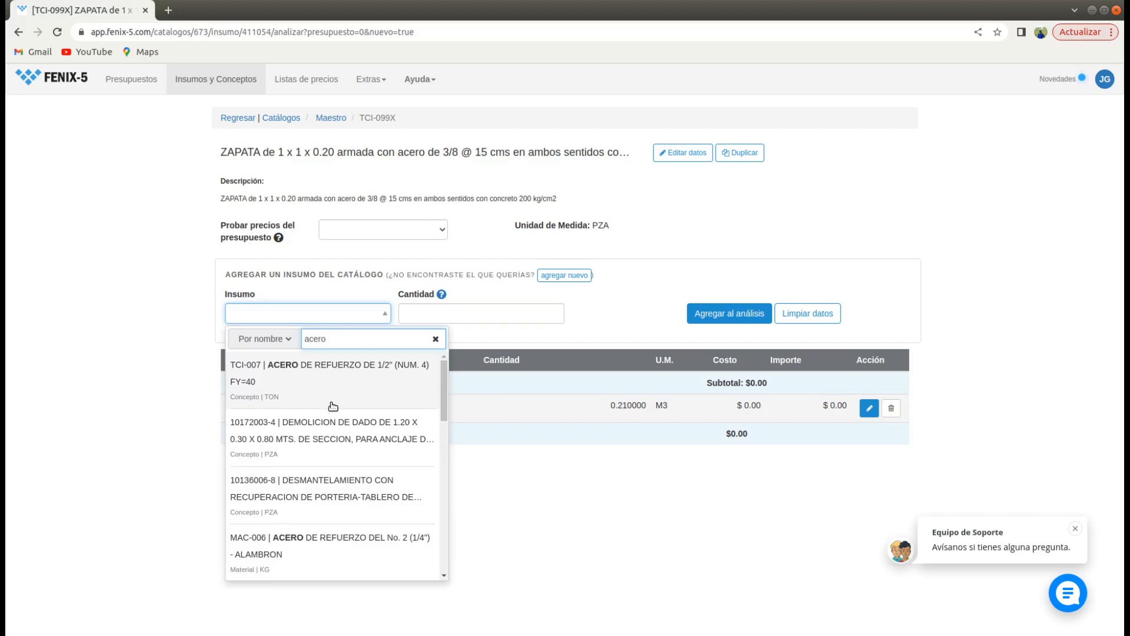
key("BackSpace")
key("BackSpace")
key("BackSpace")
key("BackSpace")
key("BackSpace")
key("BackSpace")
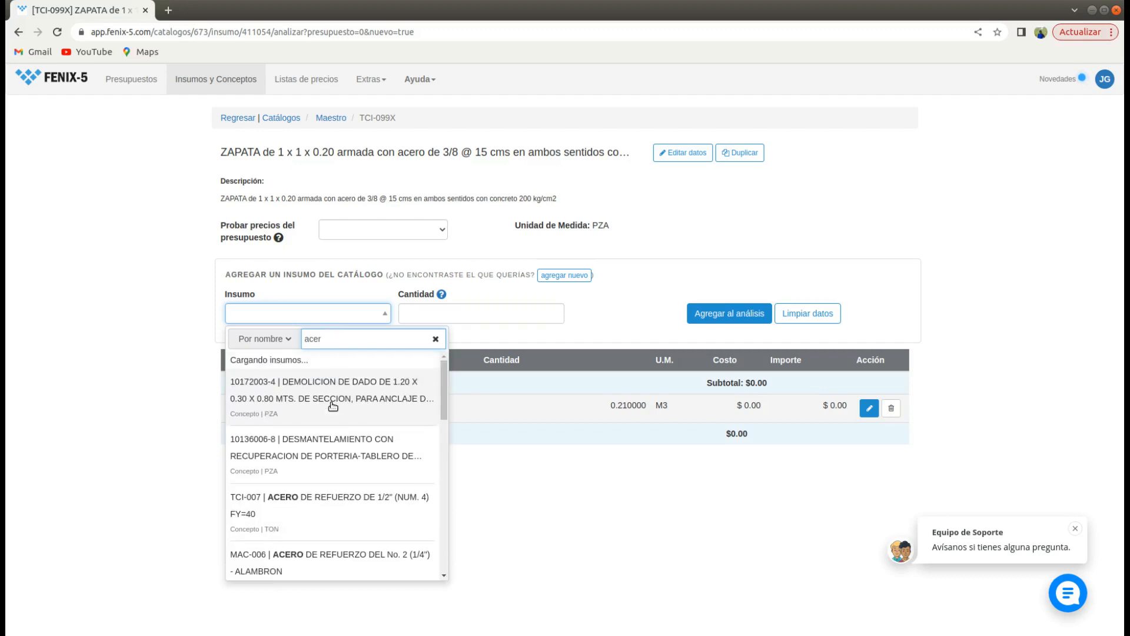
Search the catalog by name for varilla 3/8 as the footing's reinforcement, then clear the search.
type("varilla")
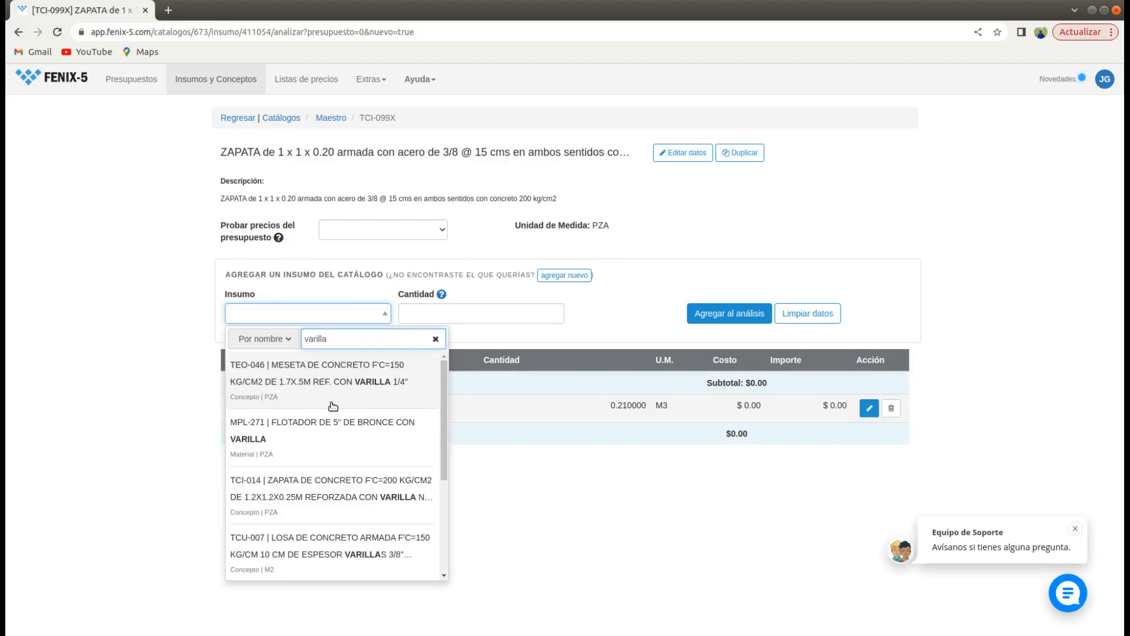
type(" 3")
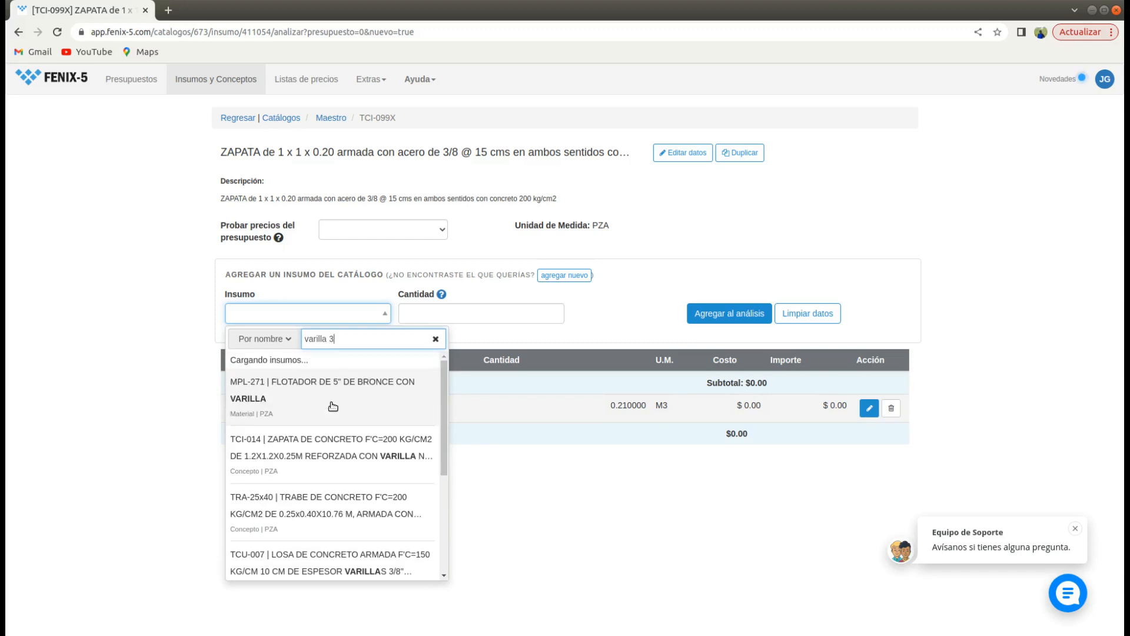
type("/8")
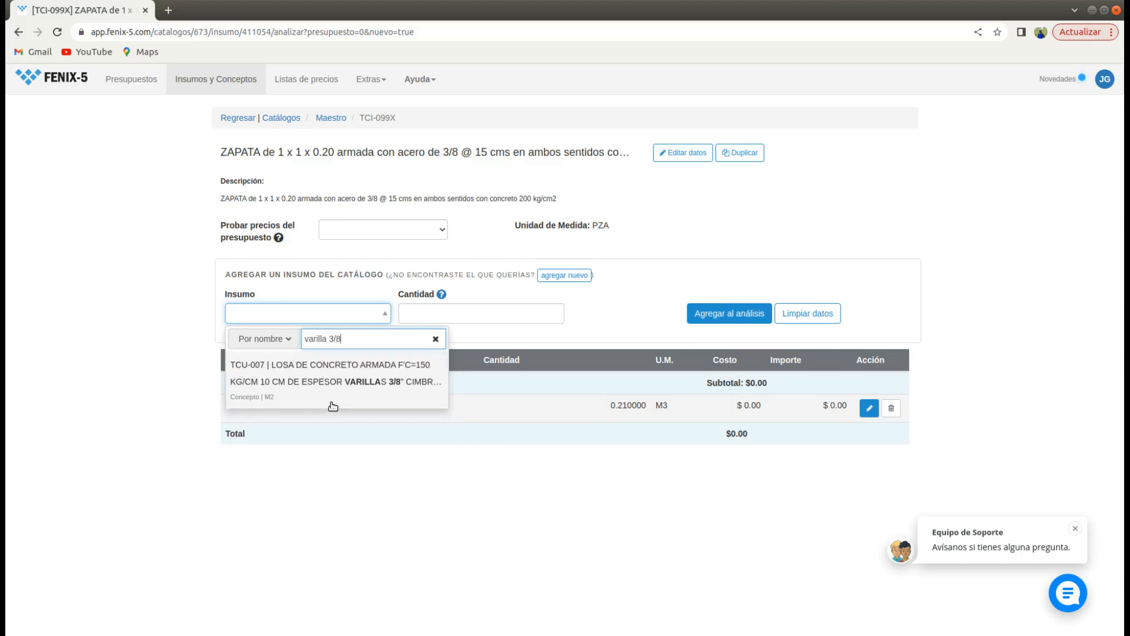
key("BackSpace")
key("BackSpace")
key("BackSpace")
key("BackSpace")
key("BackSpace")
key("BackSpace")
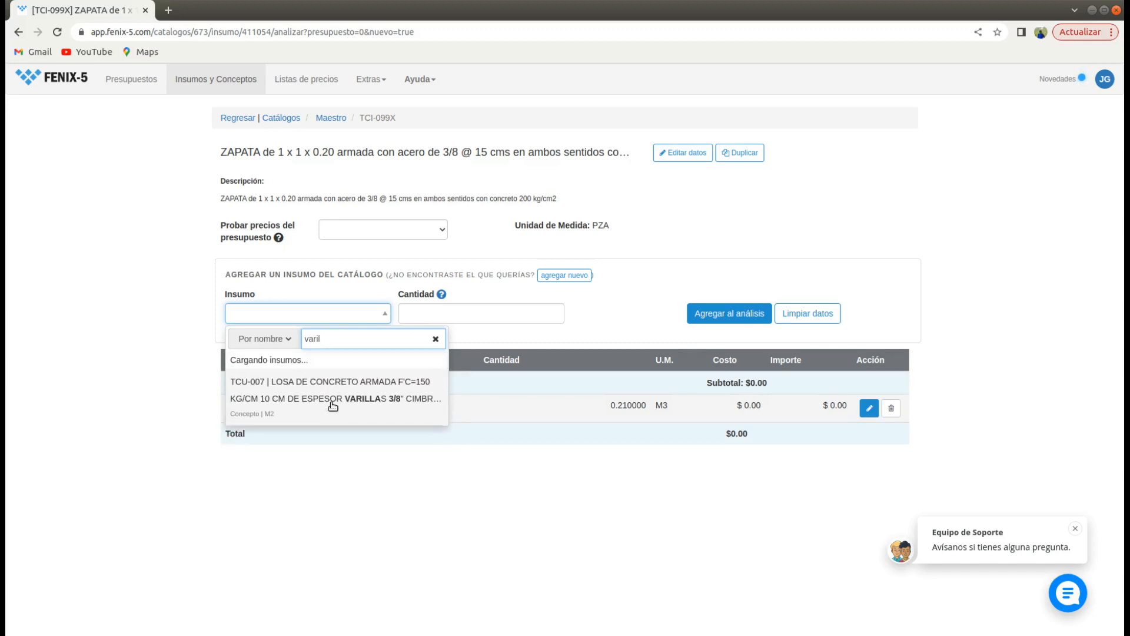
key("BackSpace")
key("BackSpace")
key("BackSpace")
Search the catalog for acero and choose the material ACERO DE REFUERZO DEL No. 3 (3/8") (MAC-012).
type("caero")
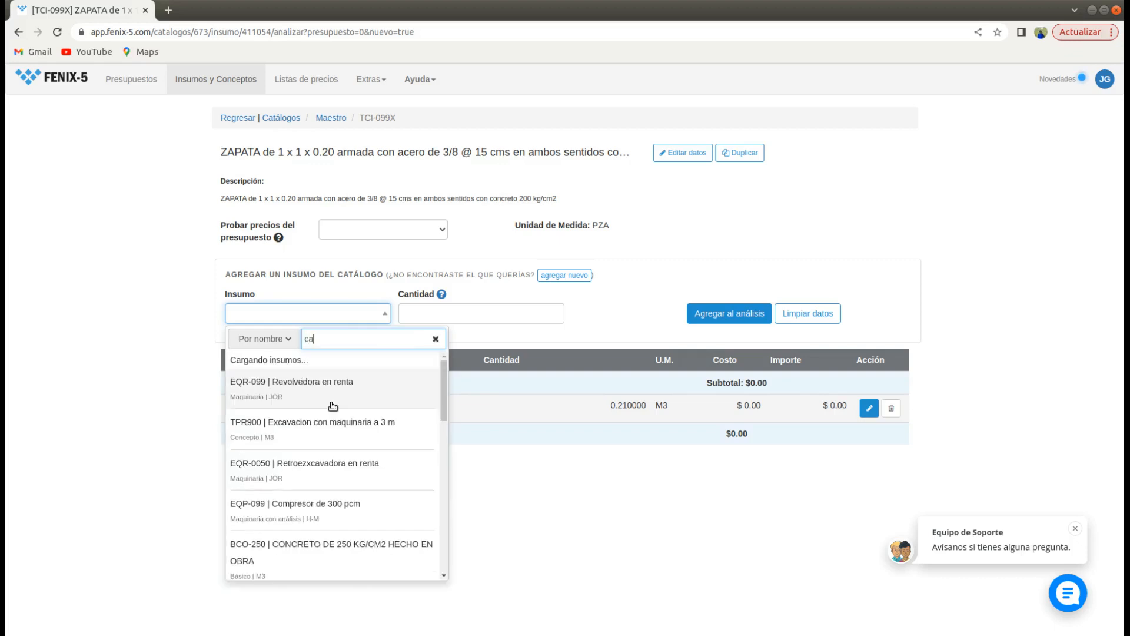
key("BackSpace")
key("BackSpace")
key("BackSpace")
key("BackSpace")
key("BackSpace")
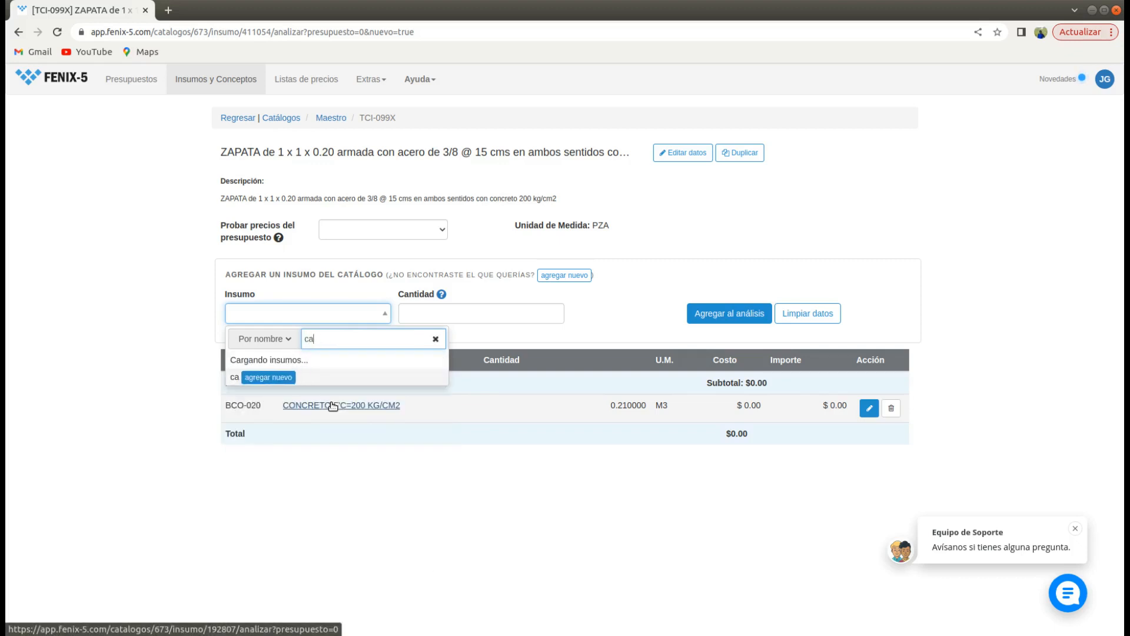
type("acero")
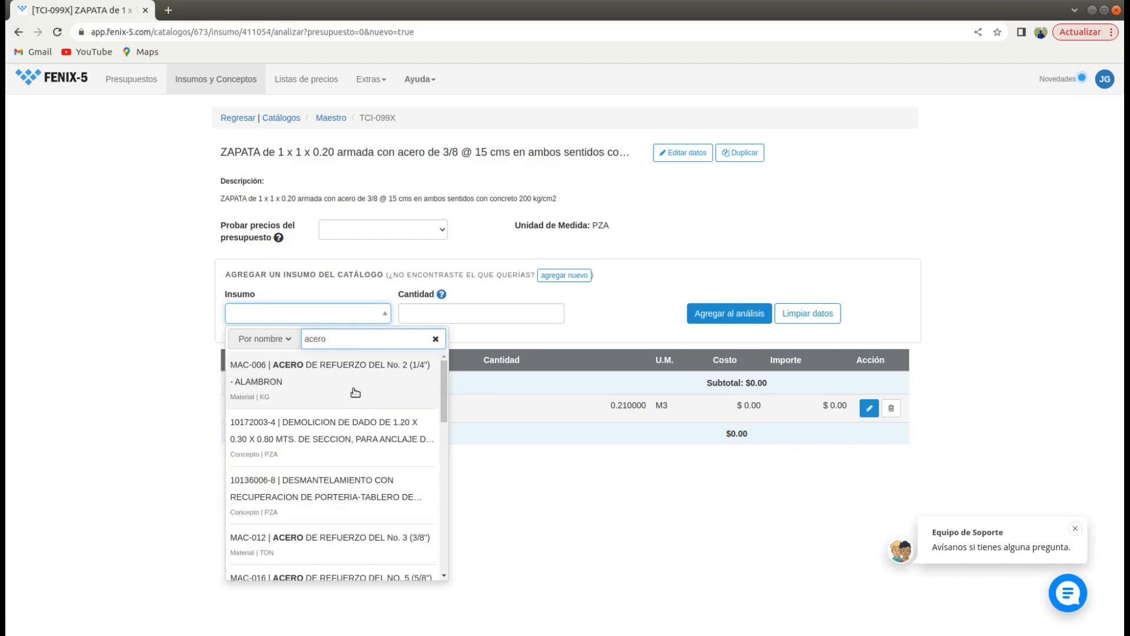
scroll(371, 391, "down", 1)
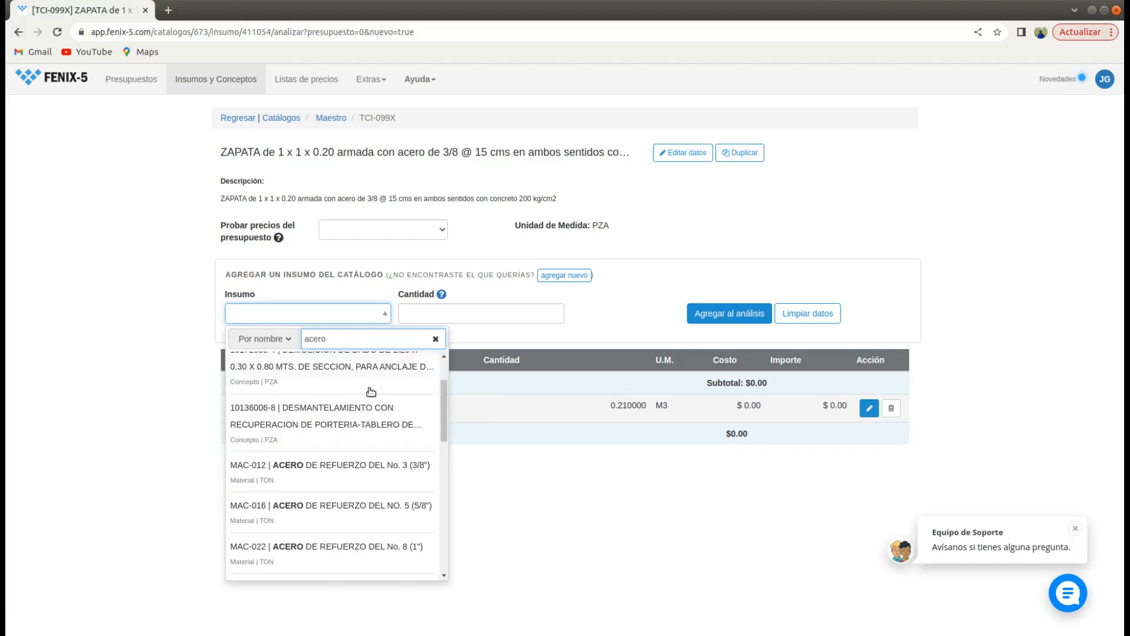
left_click(402, 474)
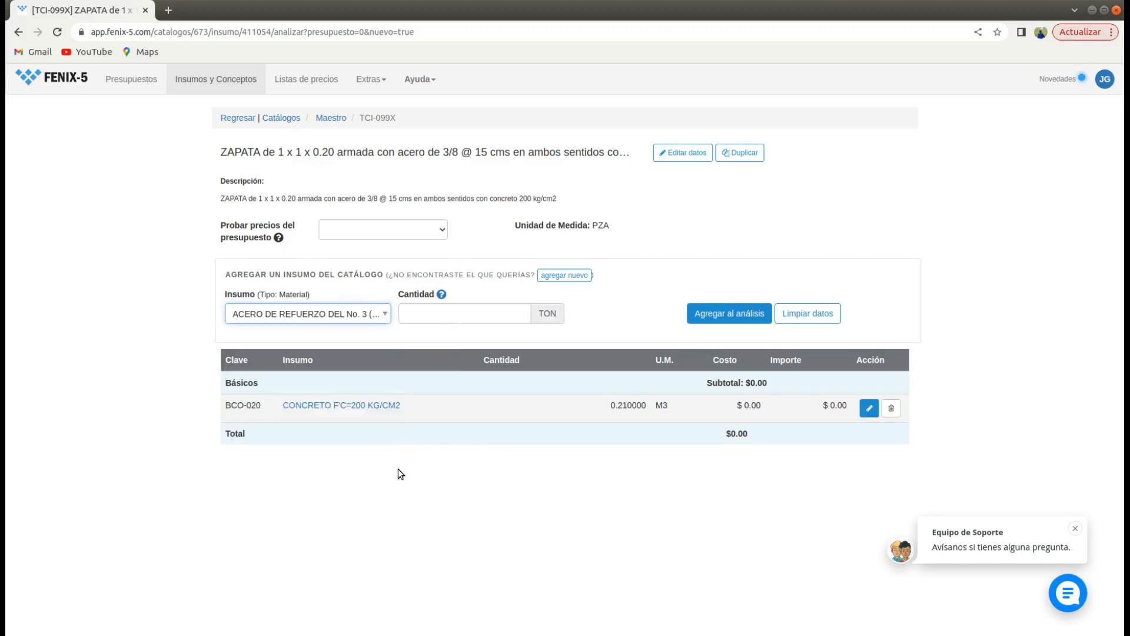
Add the chosen reinforcement steel to the analysis with the quantity formula 1.30*.560/1000*12*1.10 TON.
left_click(426, 316)
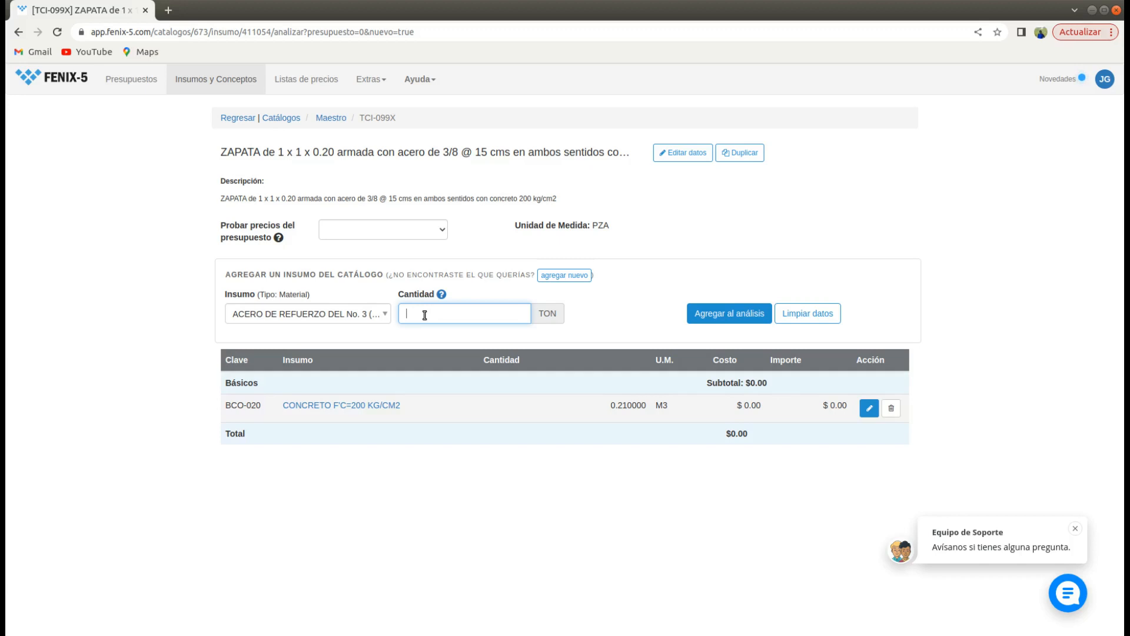
type("1.30*")
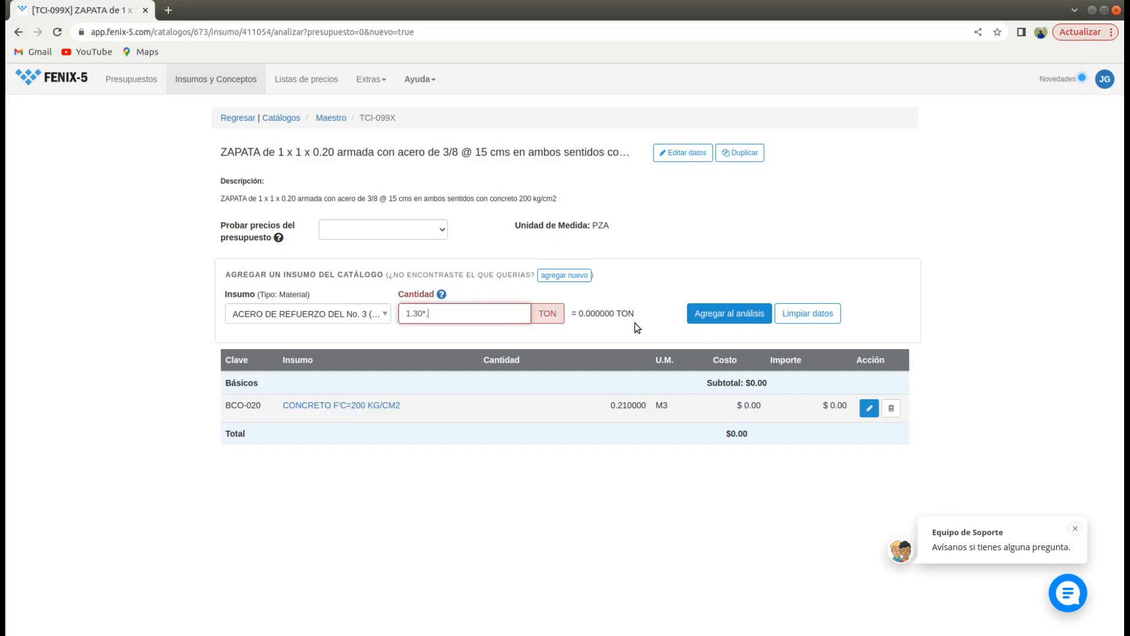
type(".560")
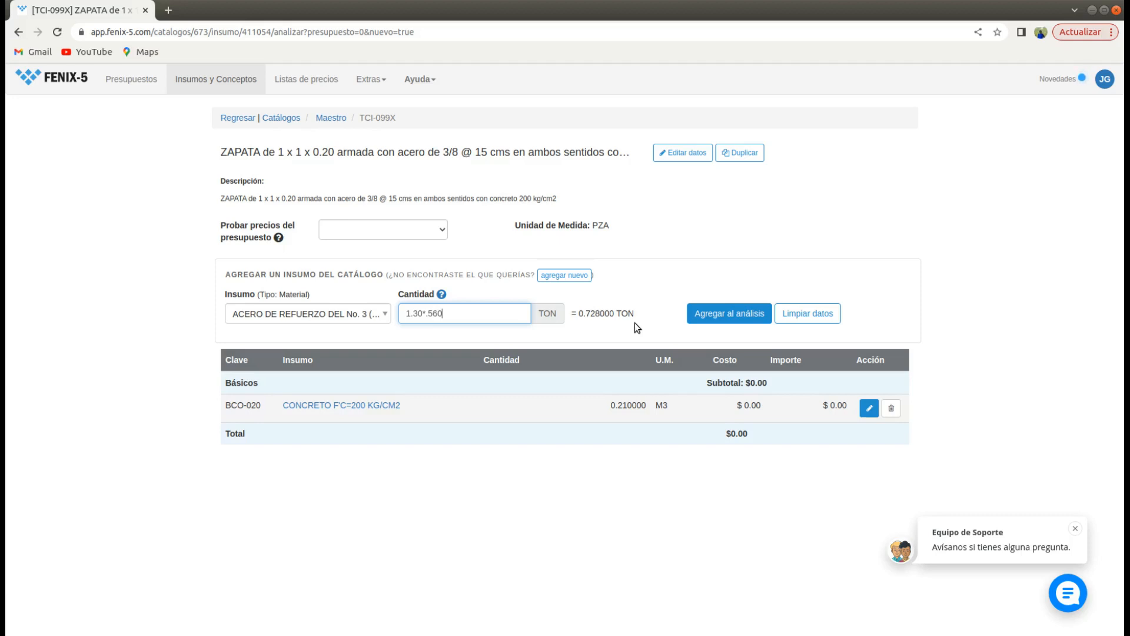
type("/1000*")
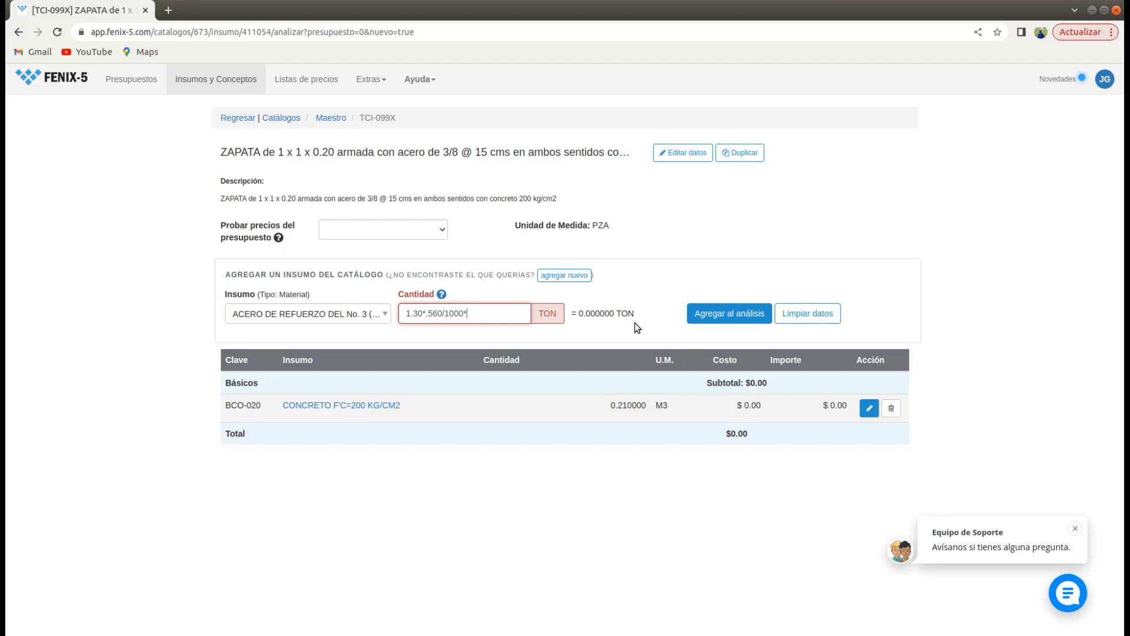
type("12")
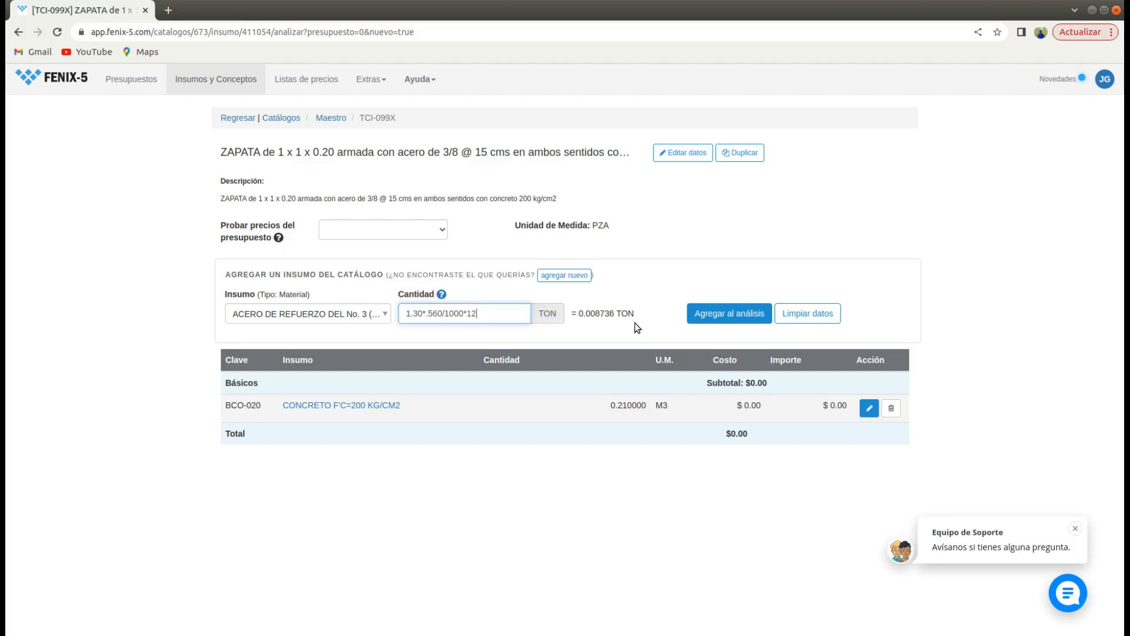
type("*1.10")
left_click(724, 318)
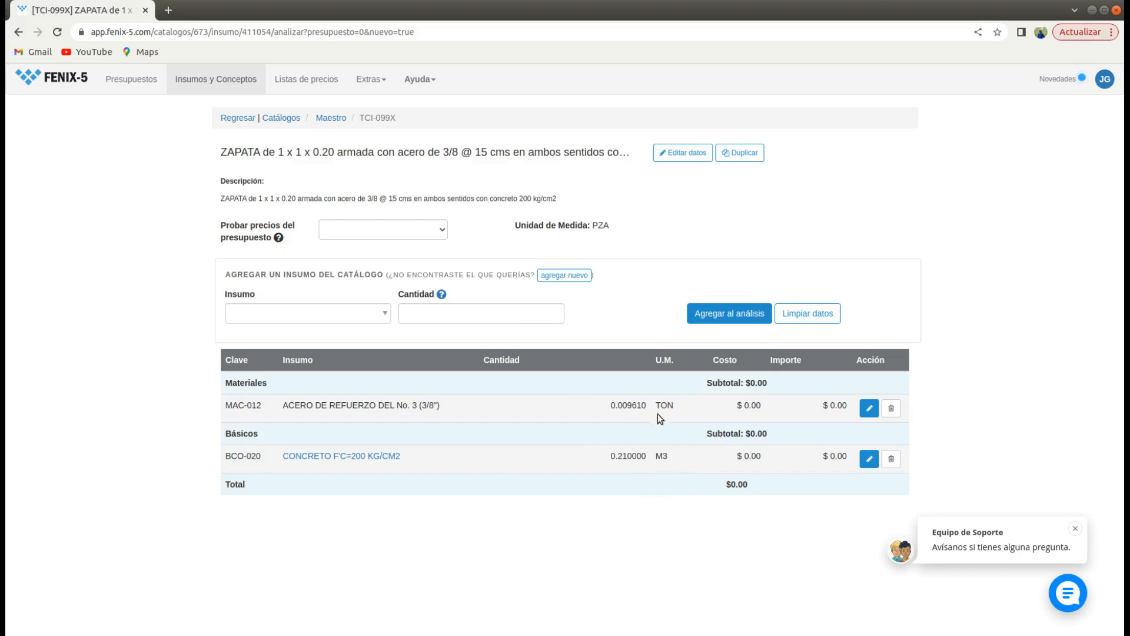
Find alambre recocido by name and choose the material ALAMBRE RECOCIDO #18 (MAC-030) for the footing's analysis.
left_click(246, 320)
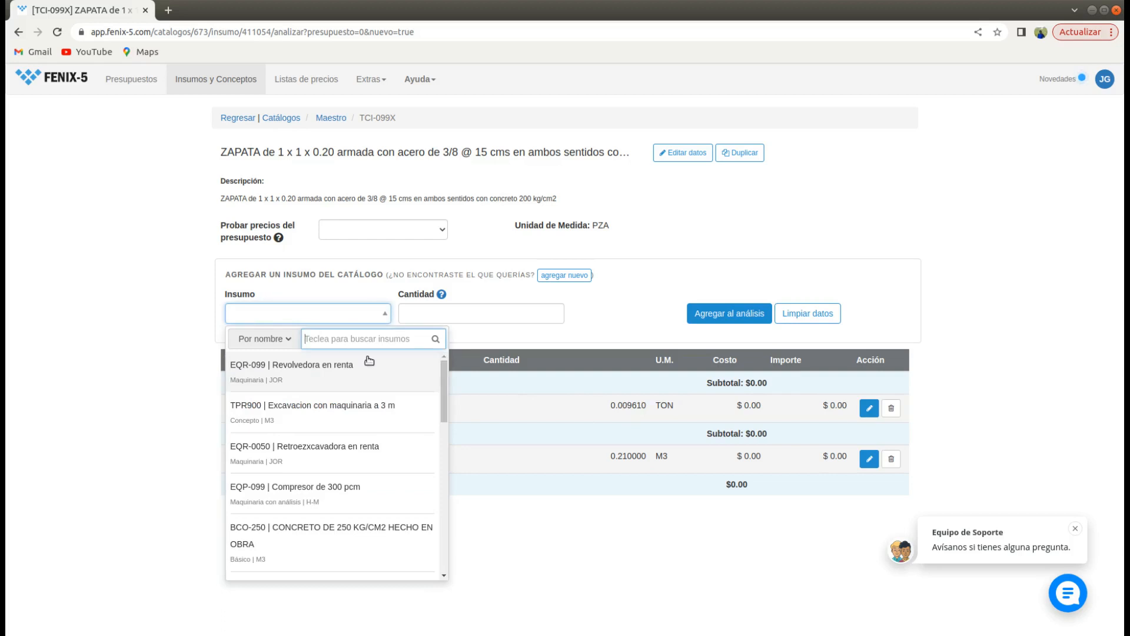
type("a")
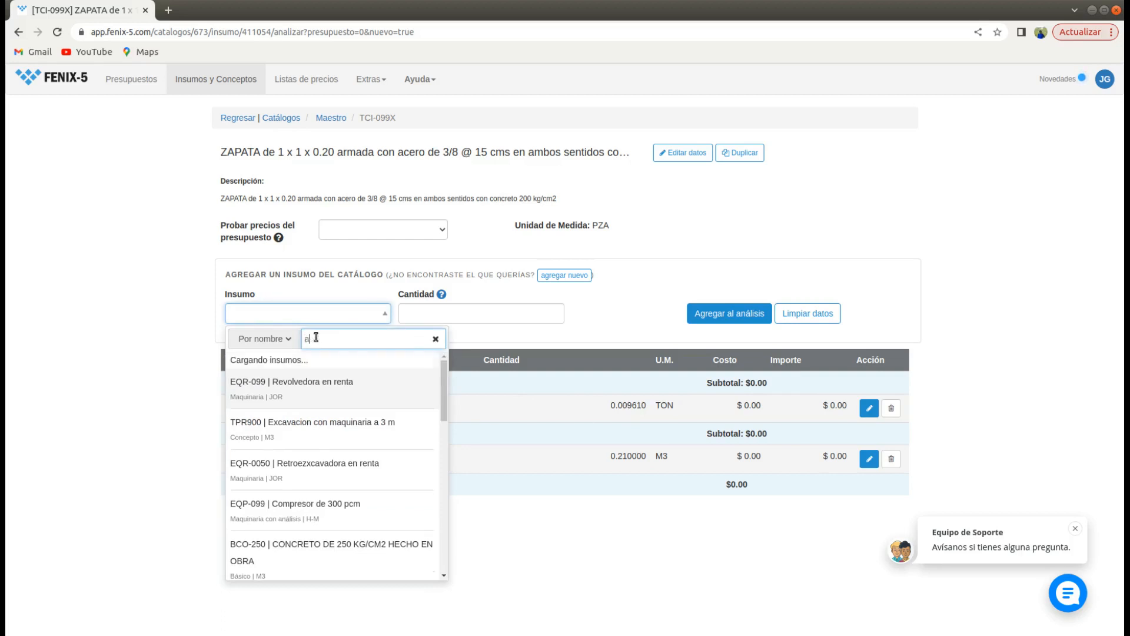
type("lambre rec")
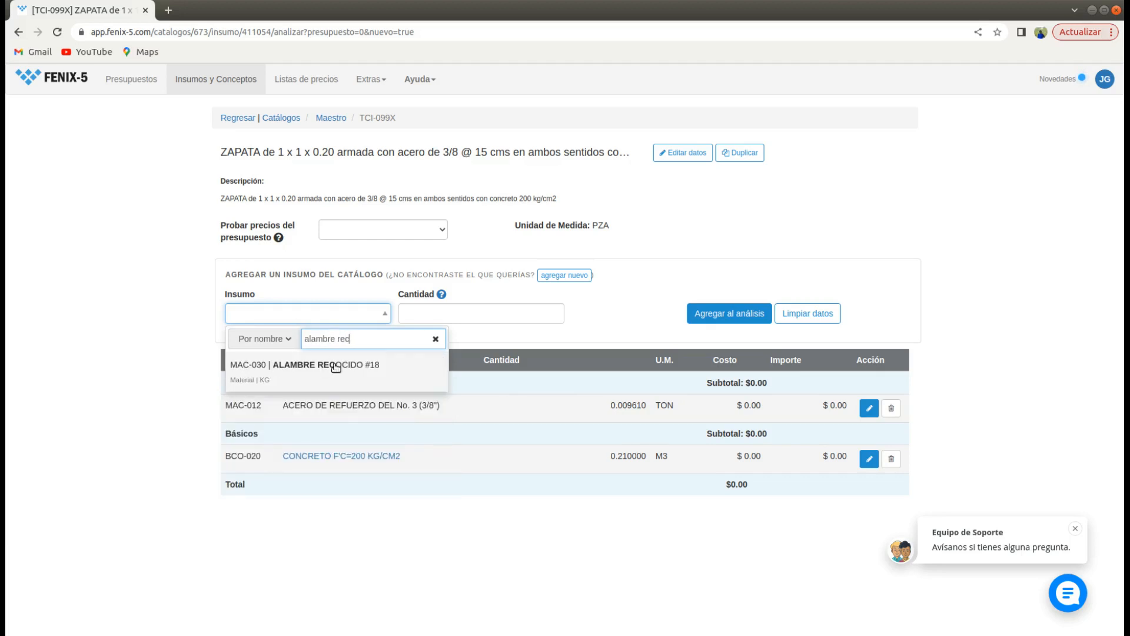
left_click(336, 367)
left_click(416, 321)
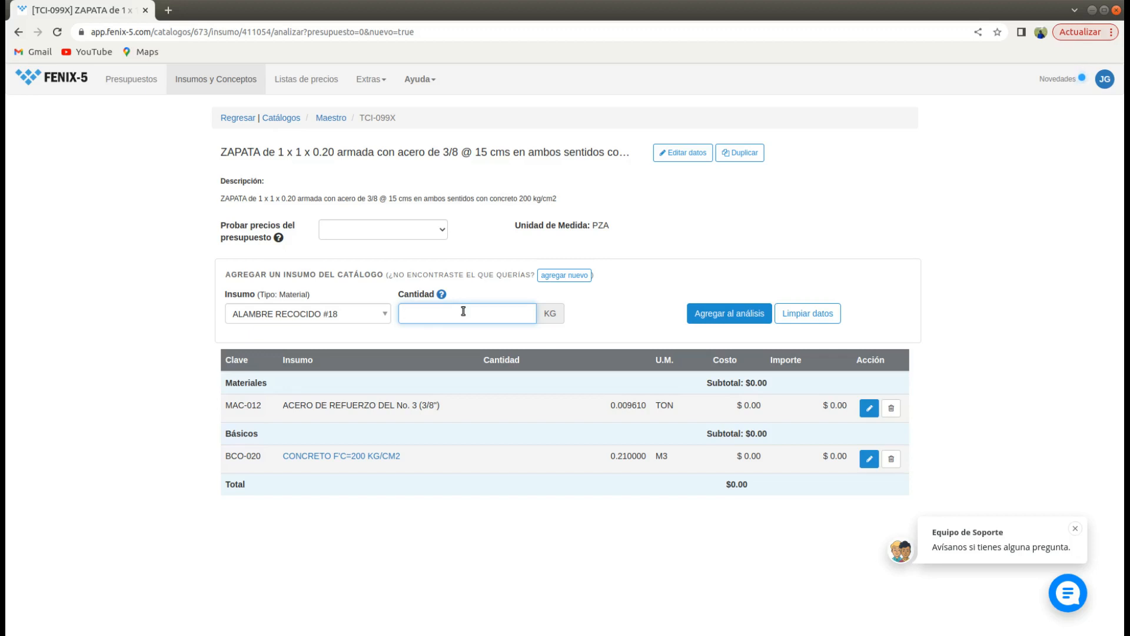
type("50/")
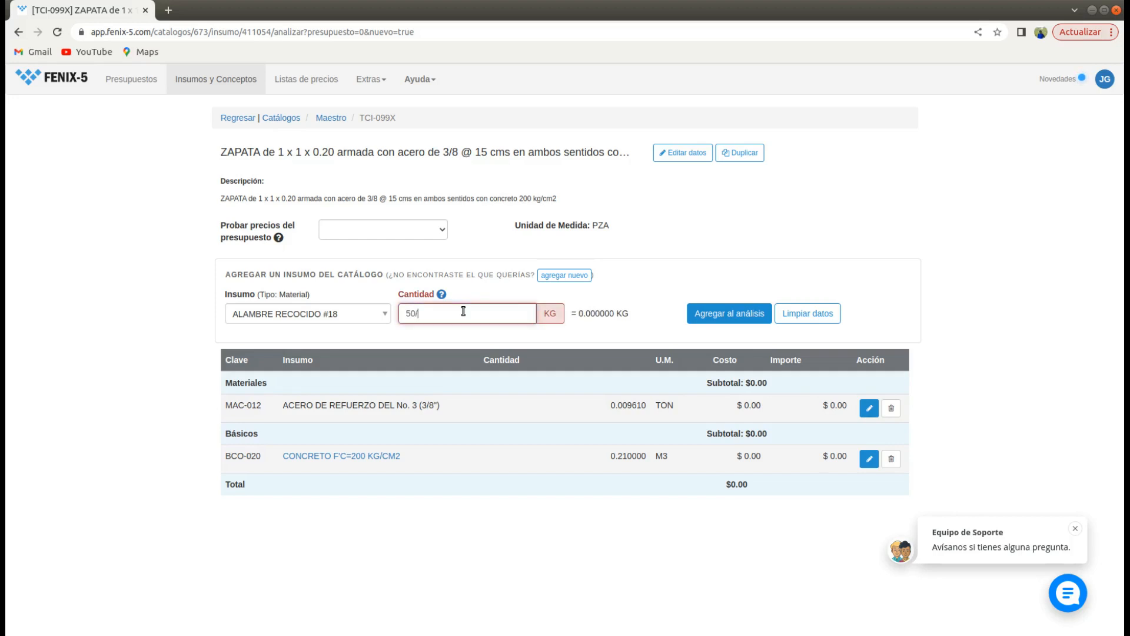
type(".0")
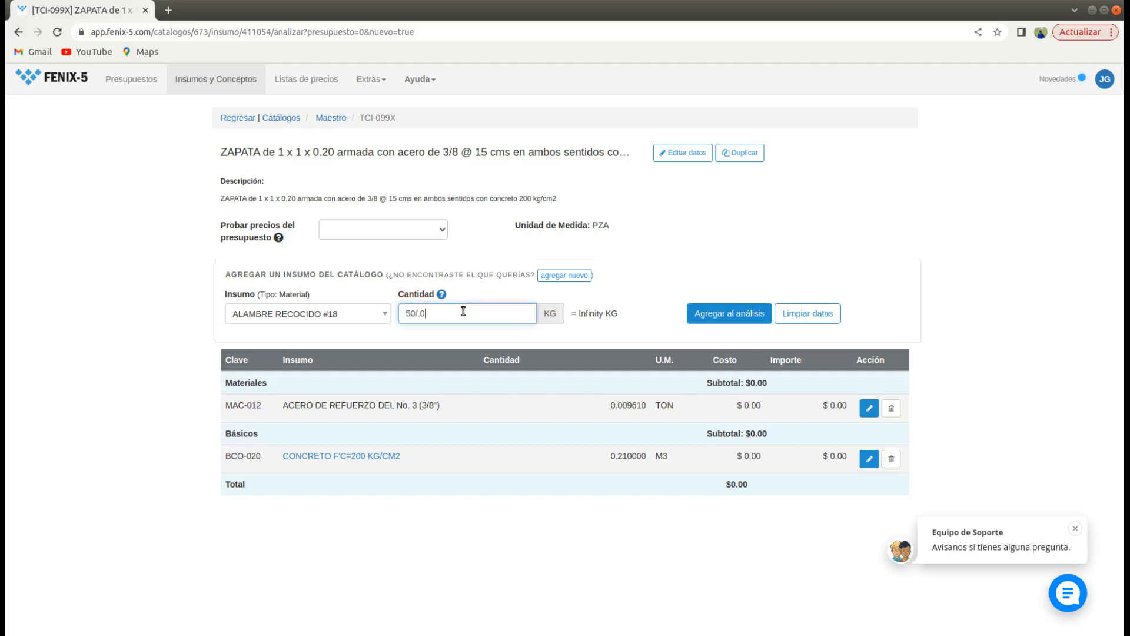
type("09")
key("BackSpace")
key("BackSpace")
key("BackSpace")
key("BackSpace")
key("BackSpace")
key("BackSpace")
key("BackSpace")
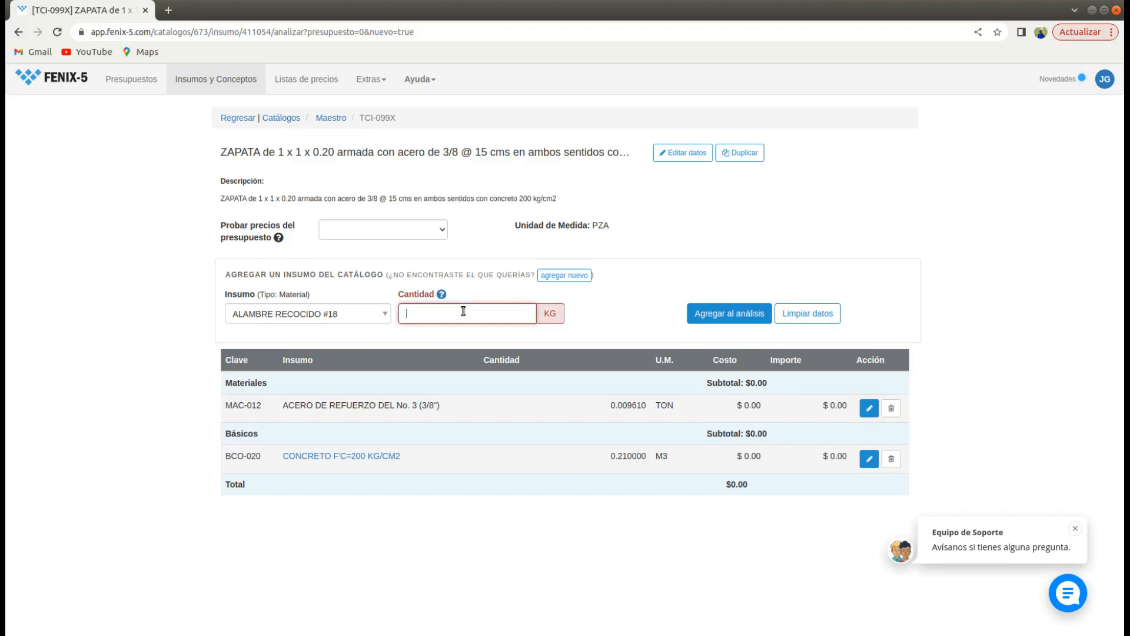
type("9.6")
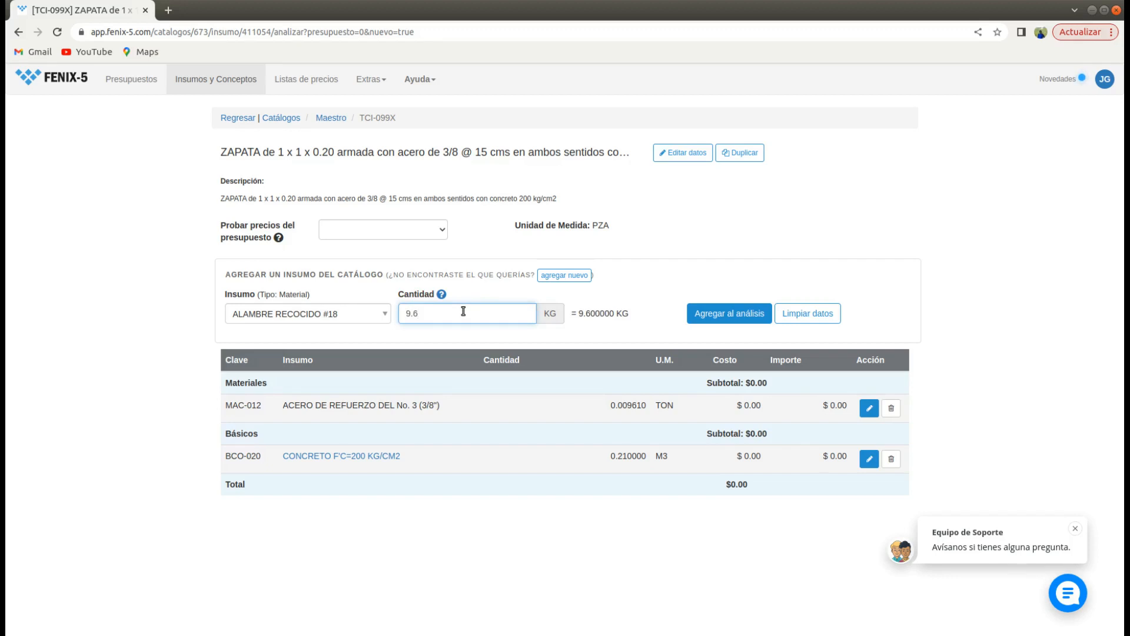
type("/")
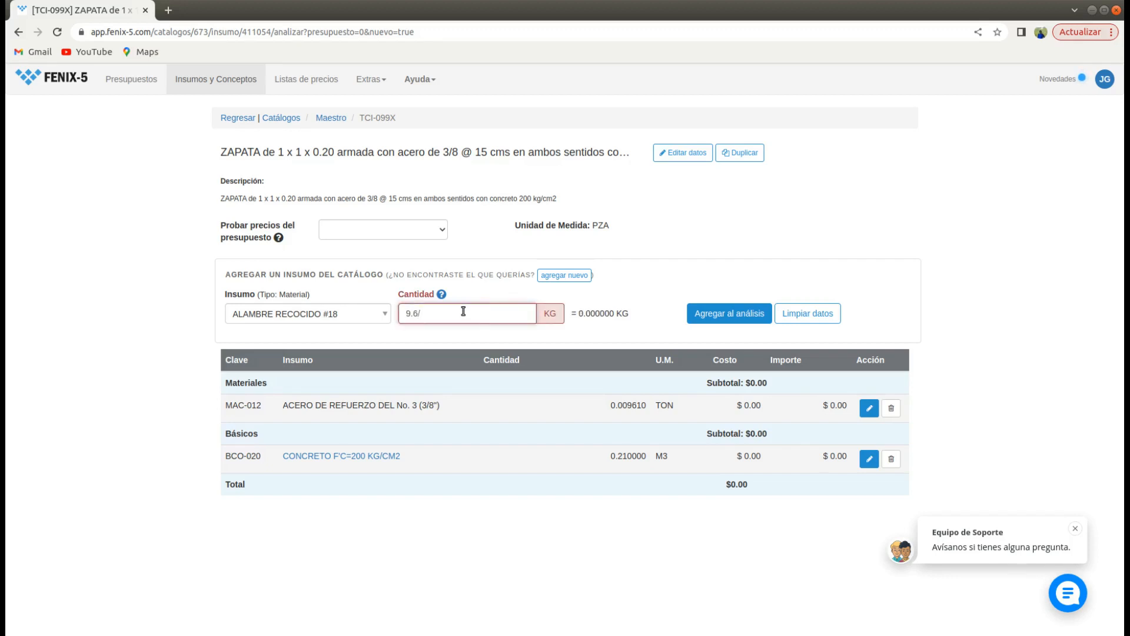
key("BackSpace")
key("BackSpace")
key("BackSpace")
key("BackSpace")
type("96.")
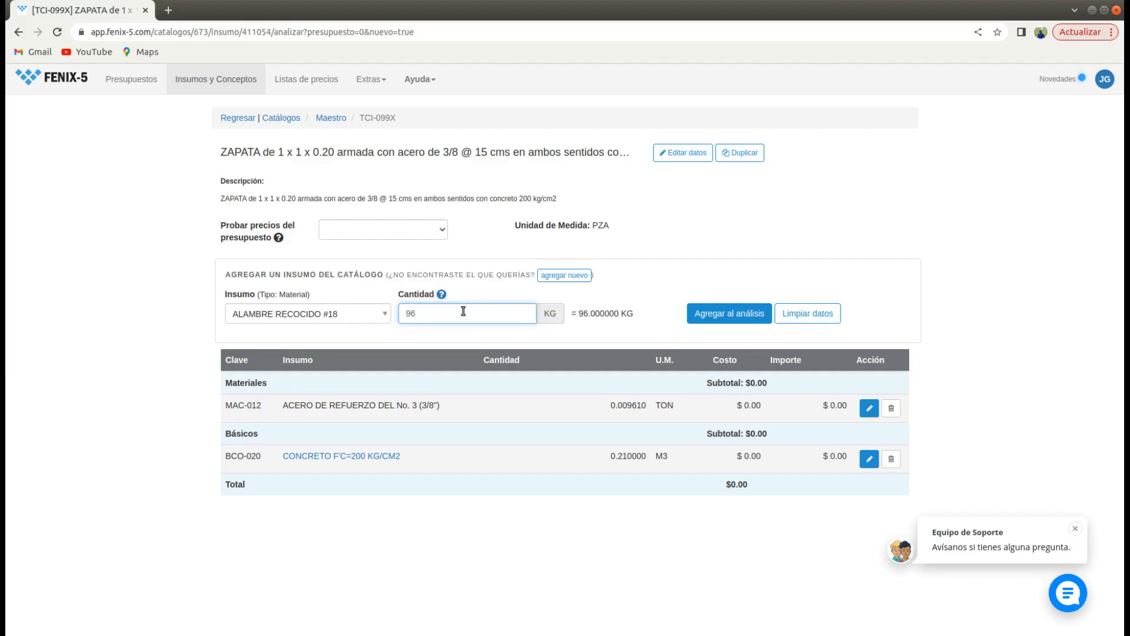
key("BackSpace")
key("BackSpace")
Add ALAMBRE RECOCIDO #18 to the analysis with the quantity formula 9.6*50/1000 KG.
type("9.6*5")
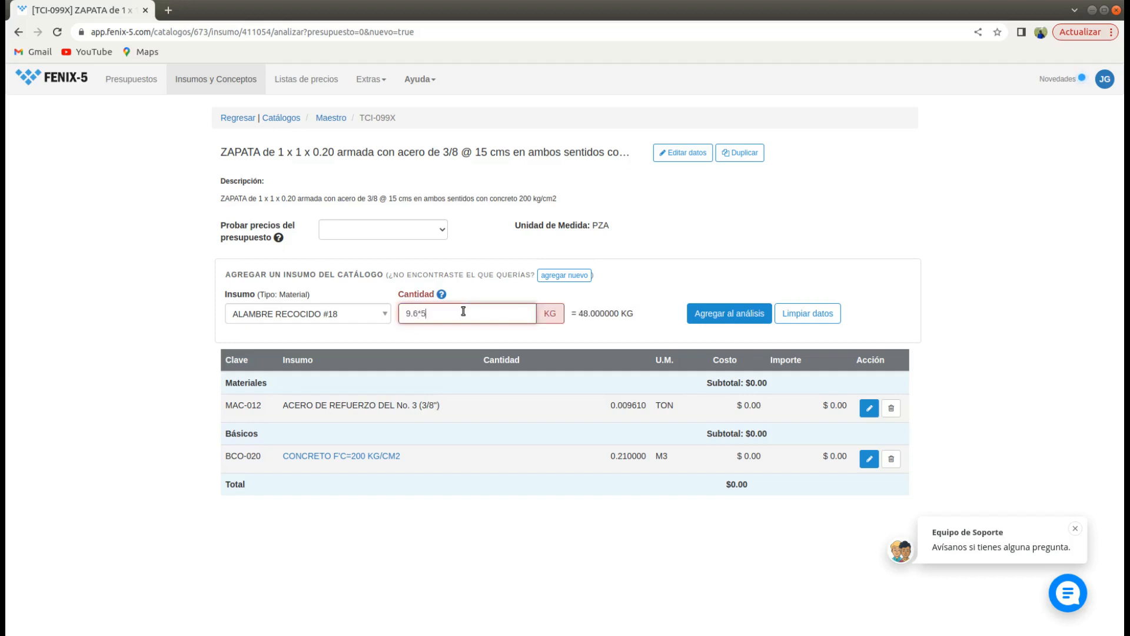
type("0/1000")
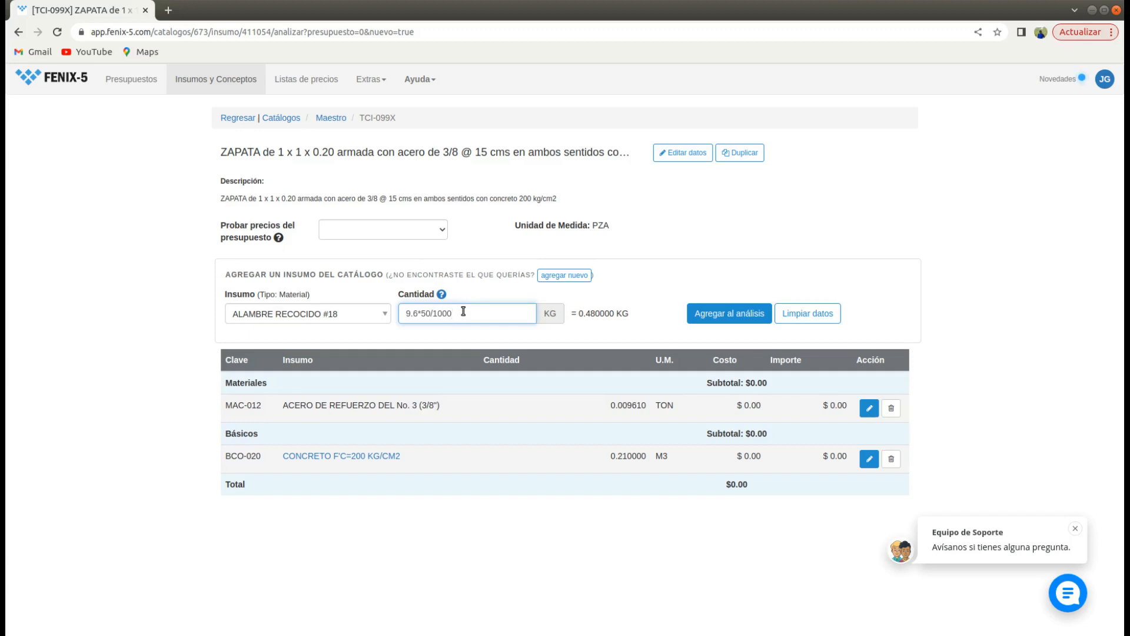
left_click(743, 316)
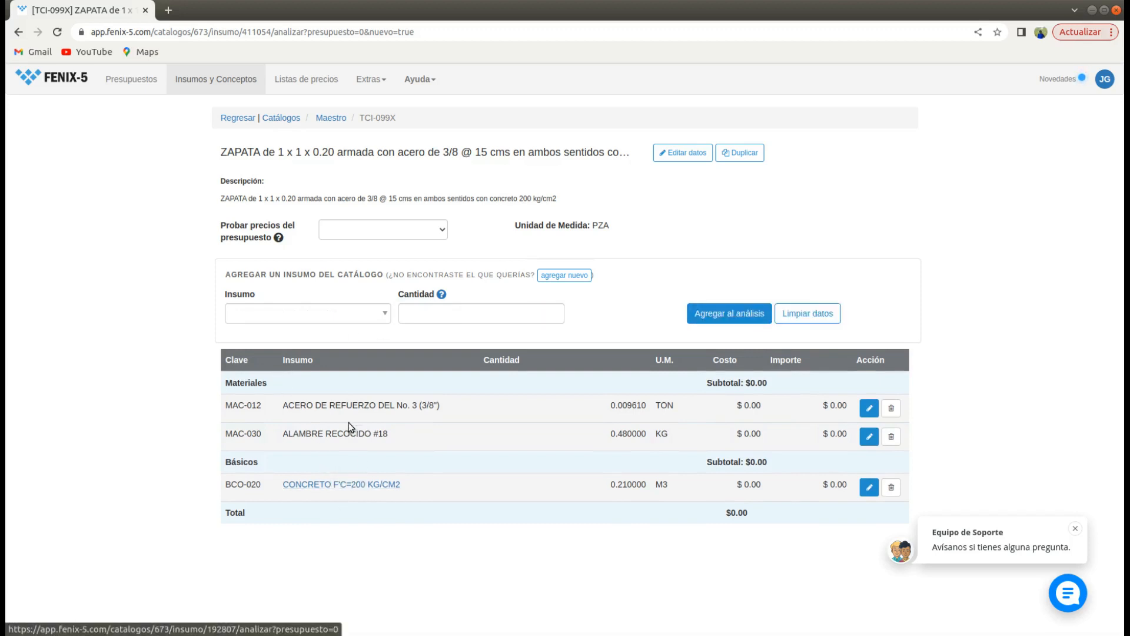
Search the catalog by name for cimbra cimen and choose the concept CIMBRADO Y DESCIMBRADO PARA CIMENTACION, ACABADO COMUN (TAL-010).
left_click(287, 317)
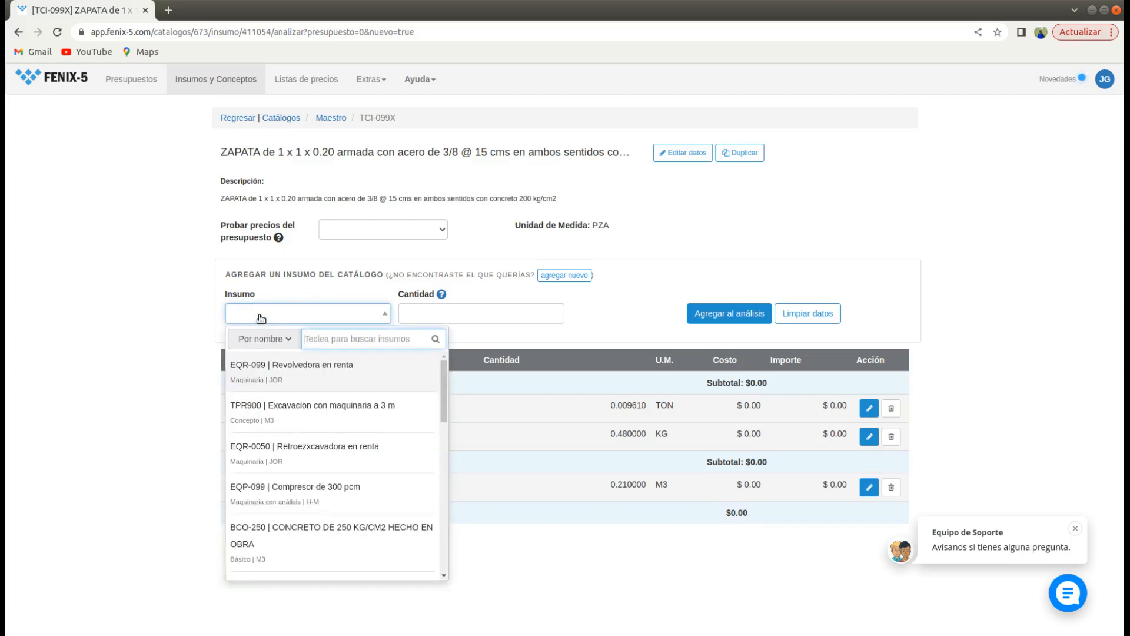
type("cimbra")
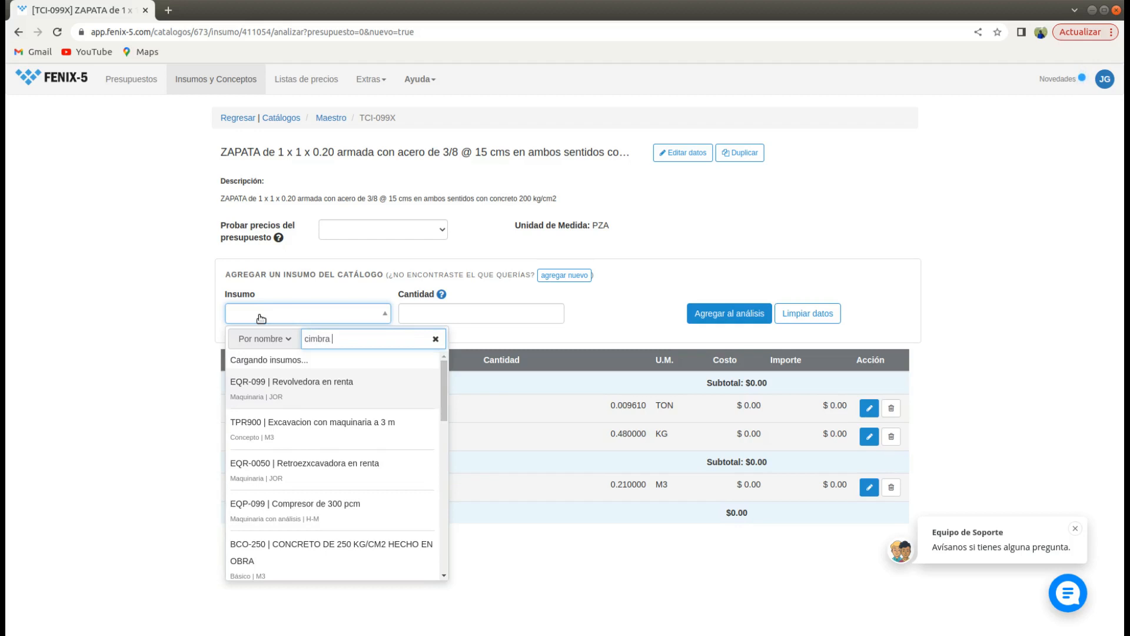
type(" com")
key("BackSpace")
key("BackSpace")
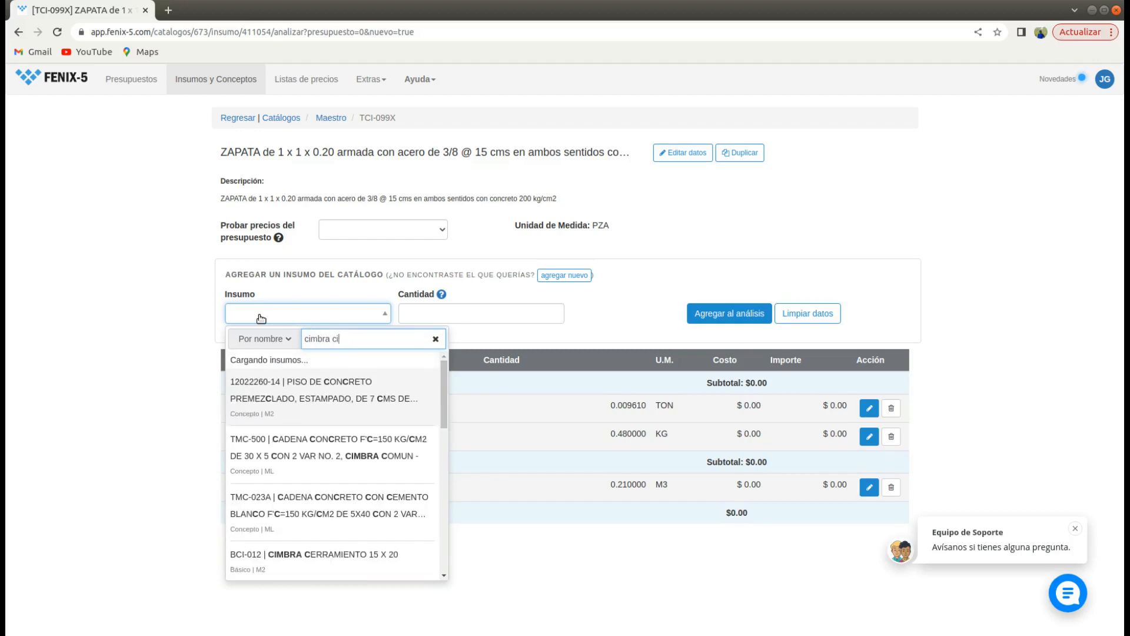
type("im")
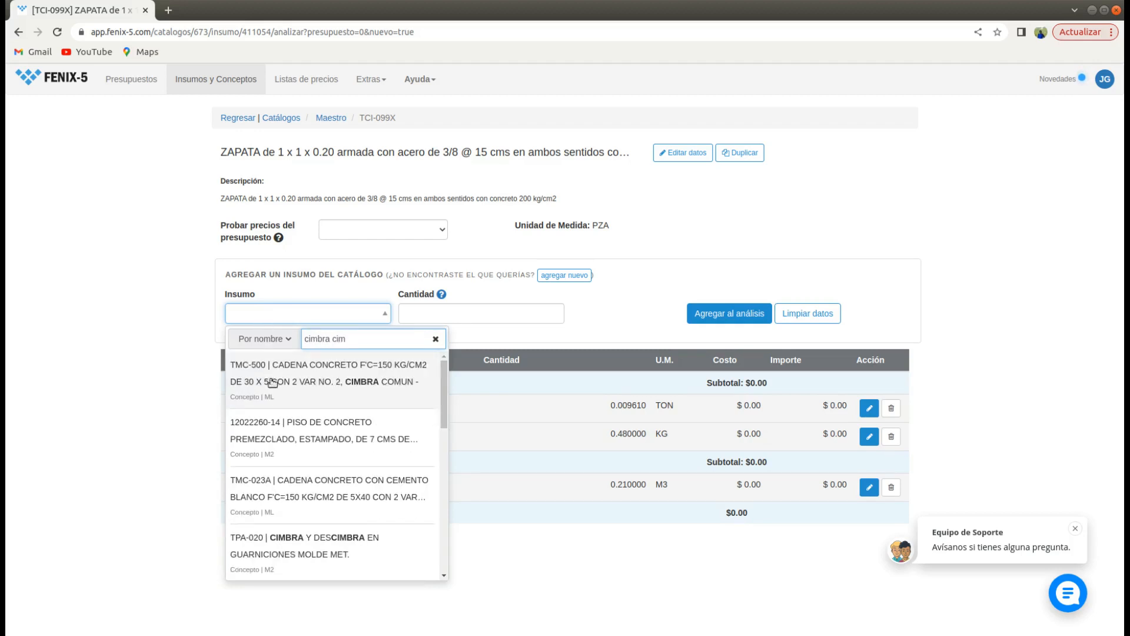
scroll(382, 546, "down", 3)
scroll(382, 547, "down", 1)
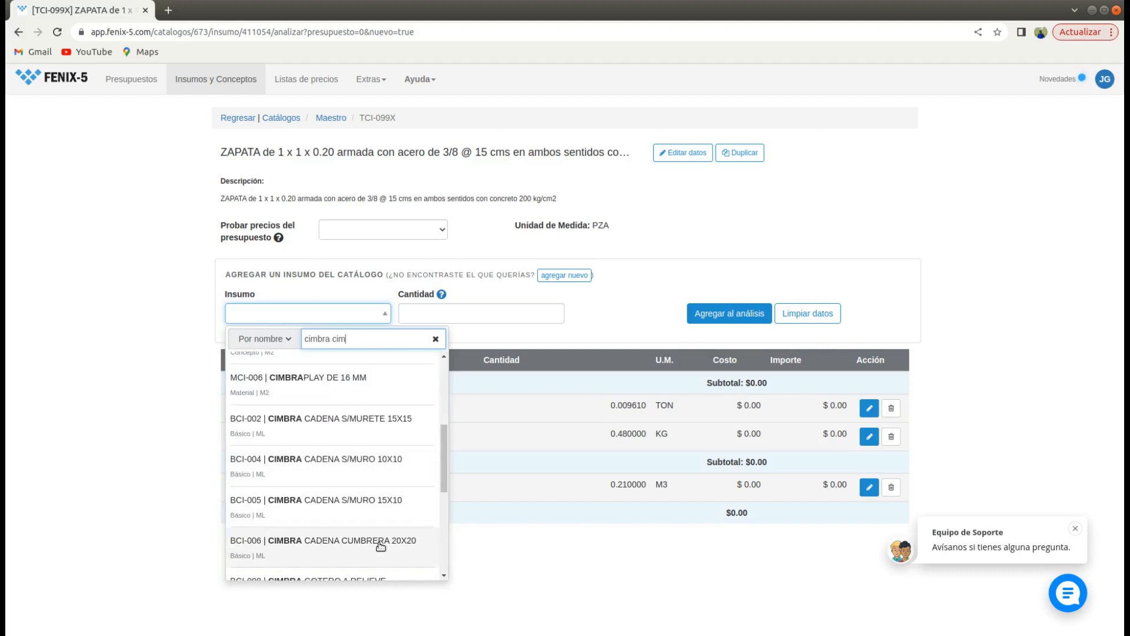
scroll(381, 547, "down", 2)
scroll(380, 545, "up", 1)
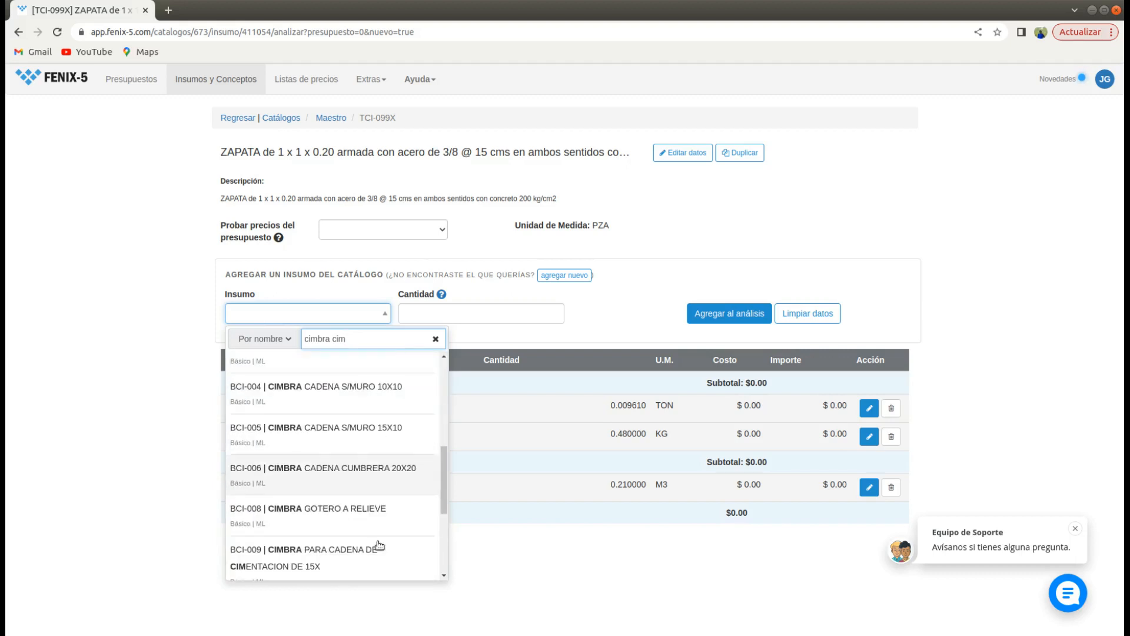
scroll(380, 545, "down", 3)
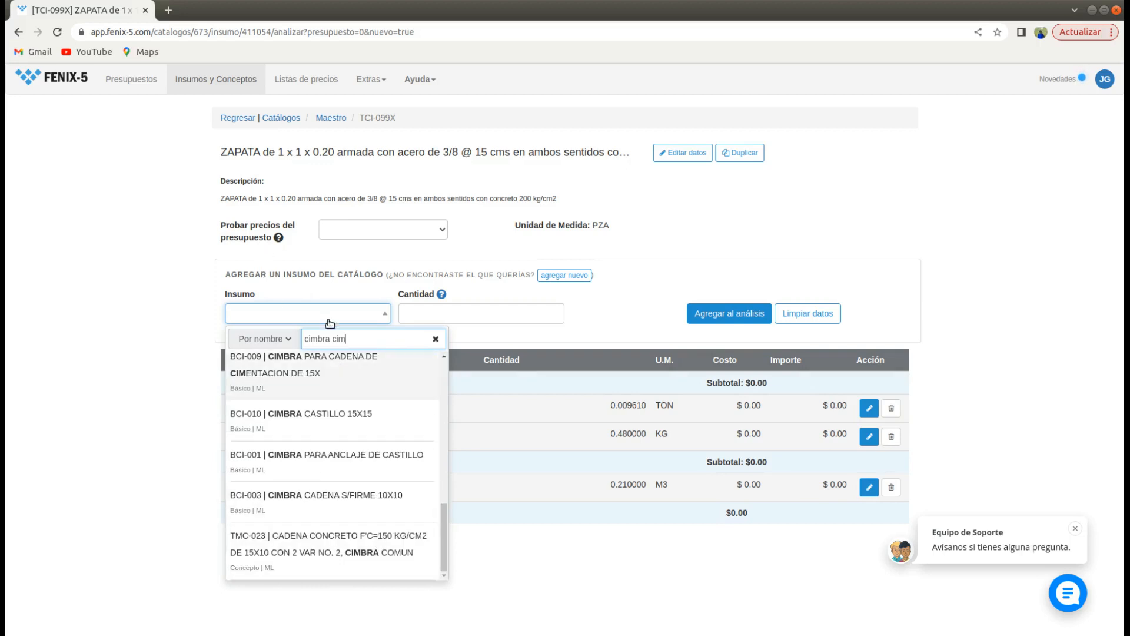
type("en")
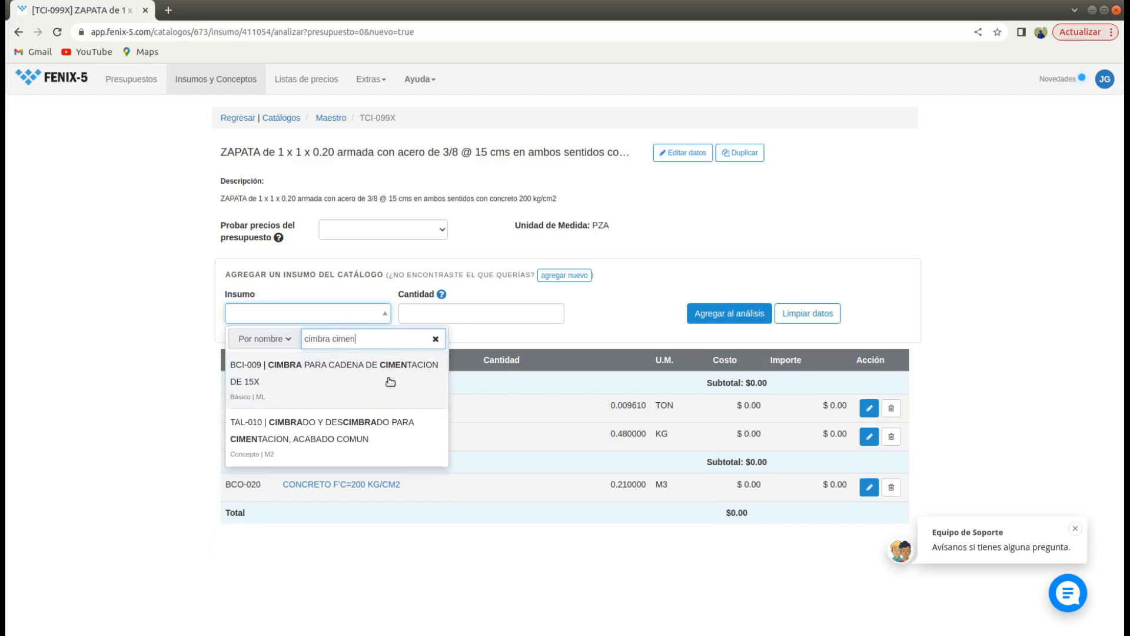
left_click(363, 431)
Add the chosen foundation formwork concept to the footing's analysis with the quantity formula .20*4 M2.
left_click(422, 317)
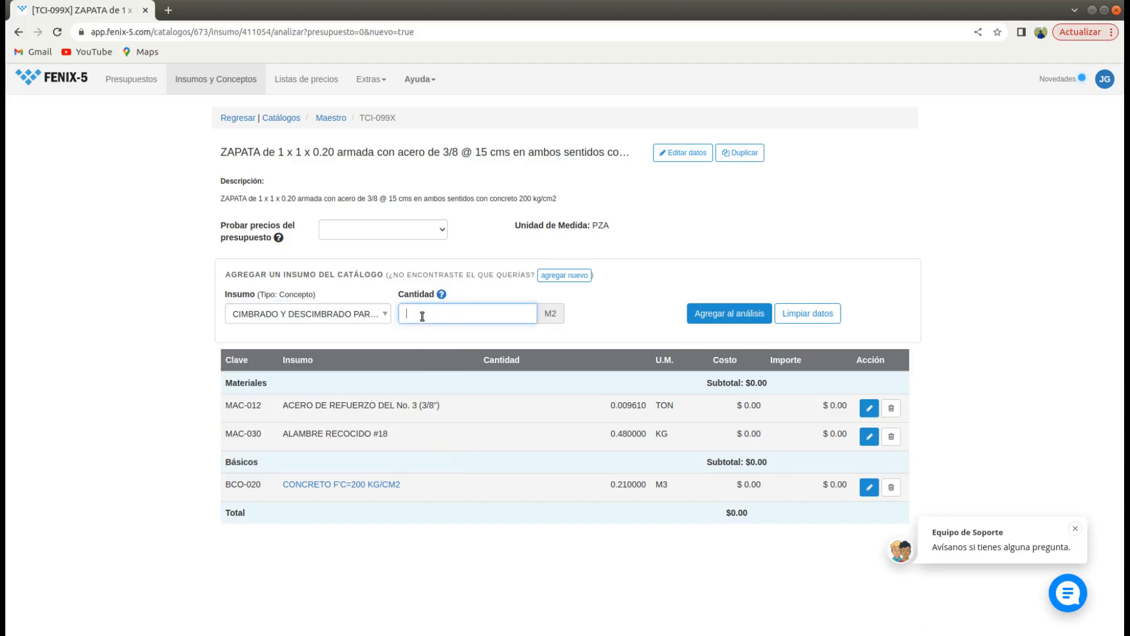
type(".20*4")
left_click(729, 317)
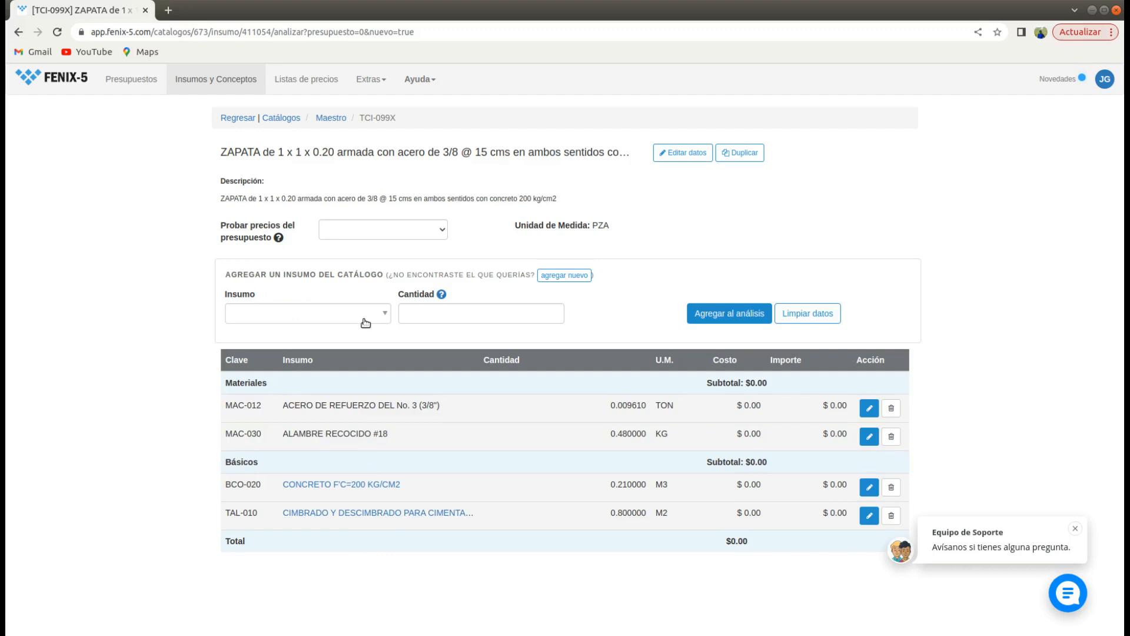
Find the crew CUADRILLA # 06 CARPINTERIA DE OBRA NEGRA (CUA-006) by name and add it to the analysis with the quantity 1/20 JOR.
left_click(287, 320)
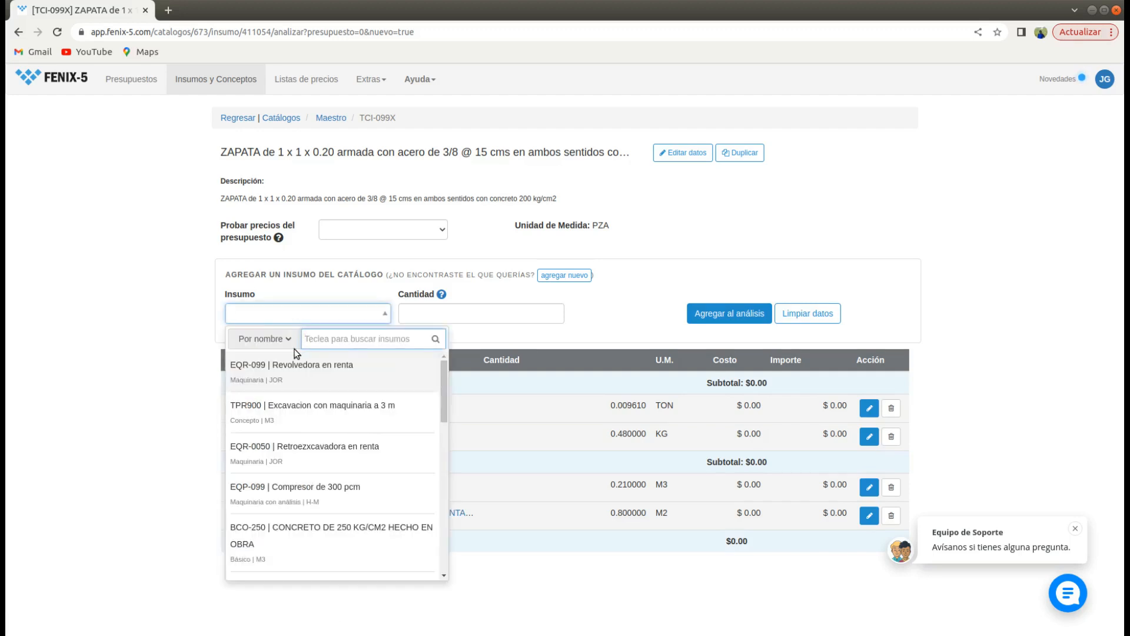
type("cuadrilla")
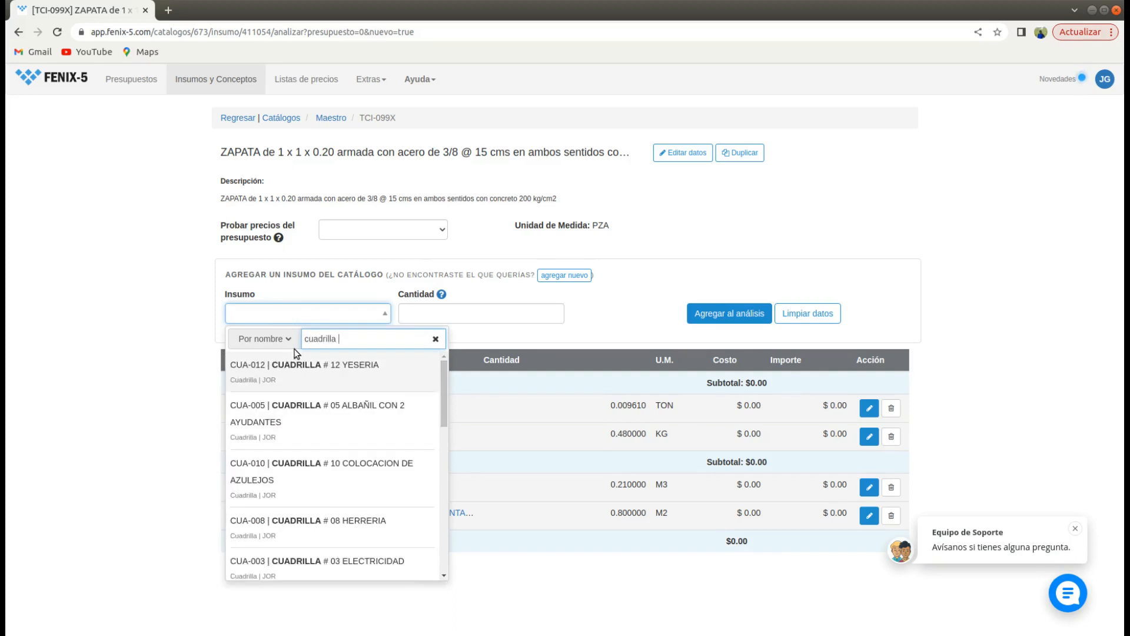
type(" carp")
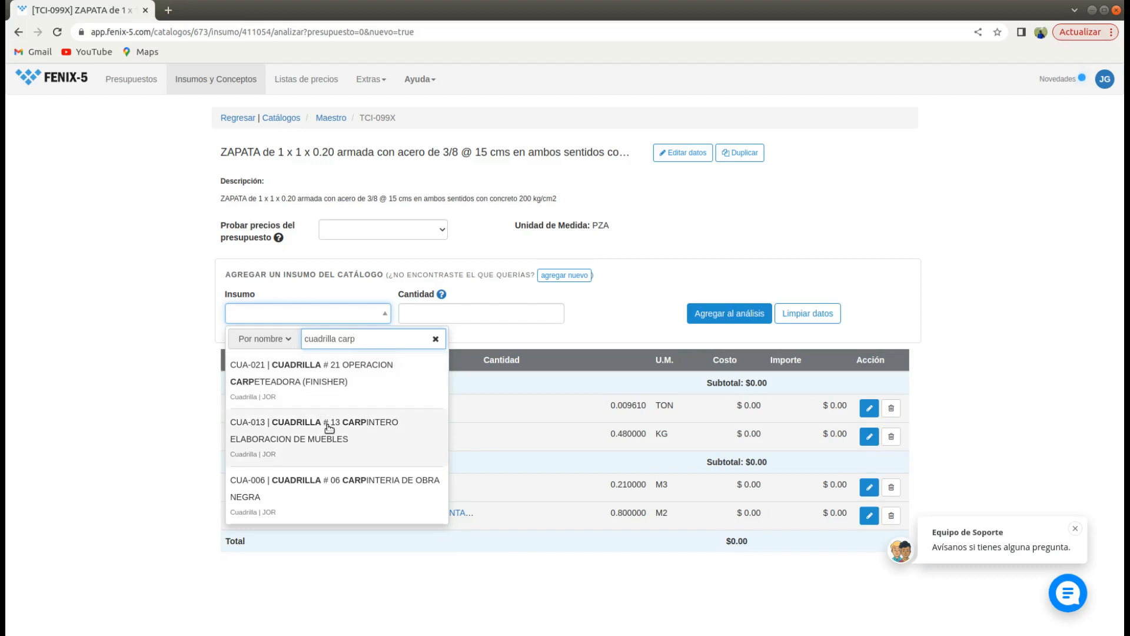
left_click(355, 477)
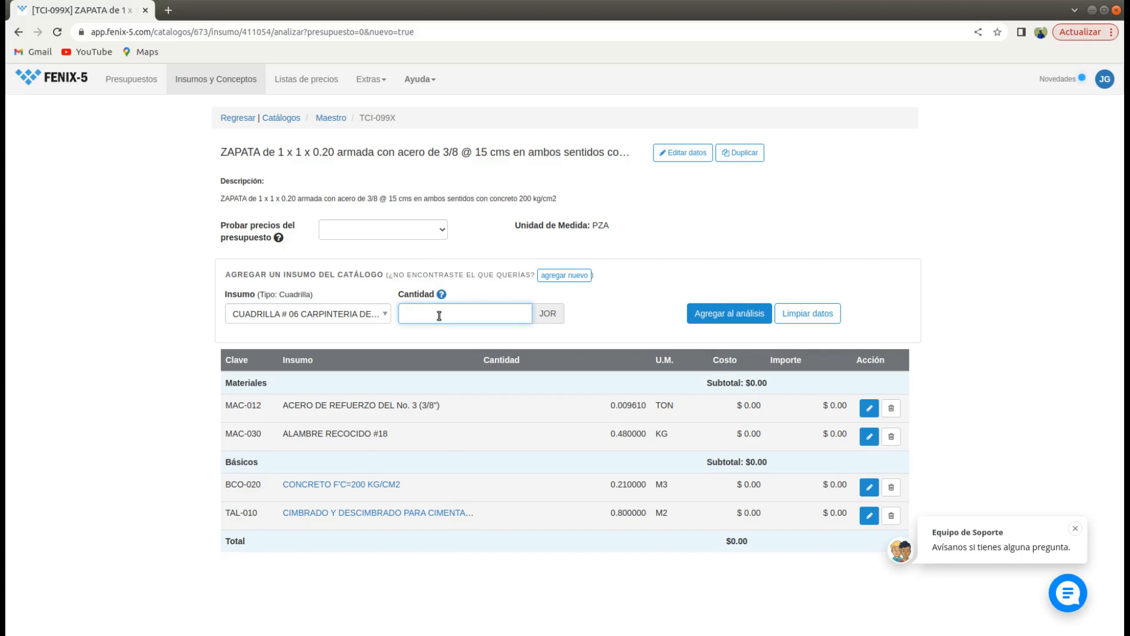
type("1/")
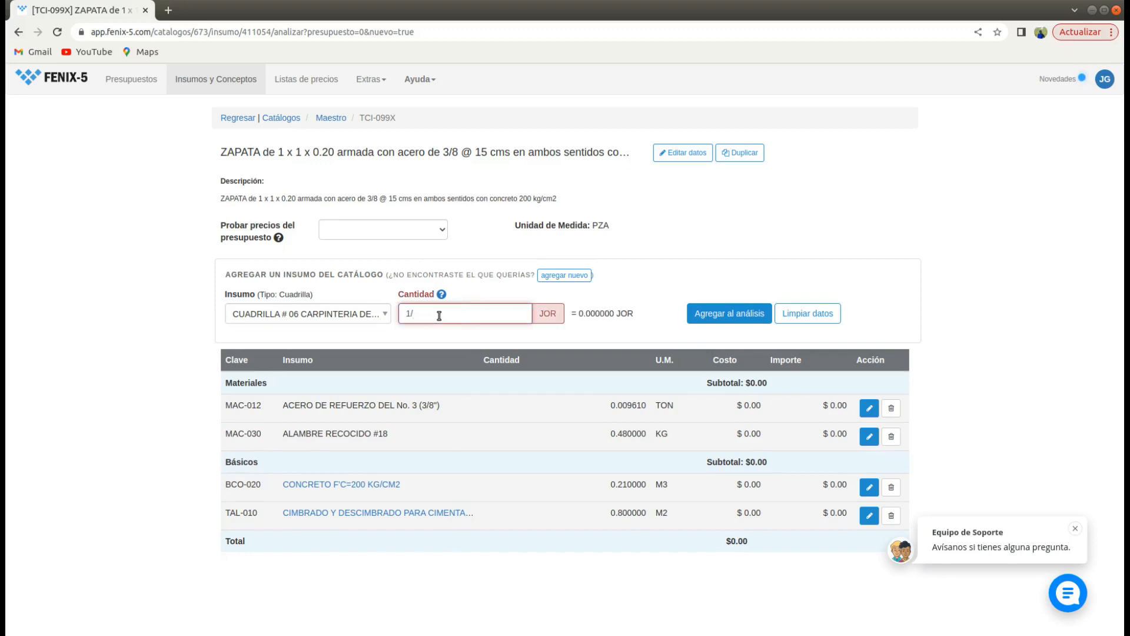
type("20")
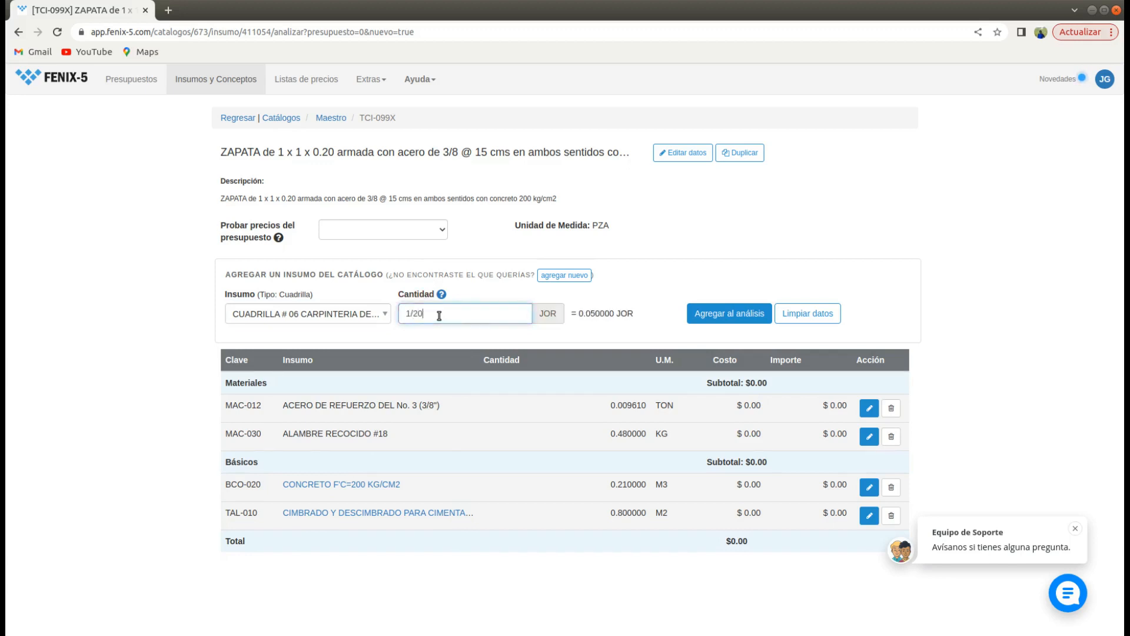
left_click(693, 322)
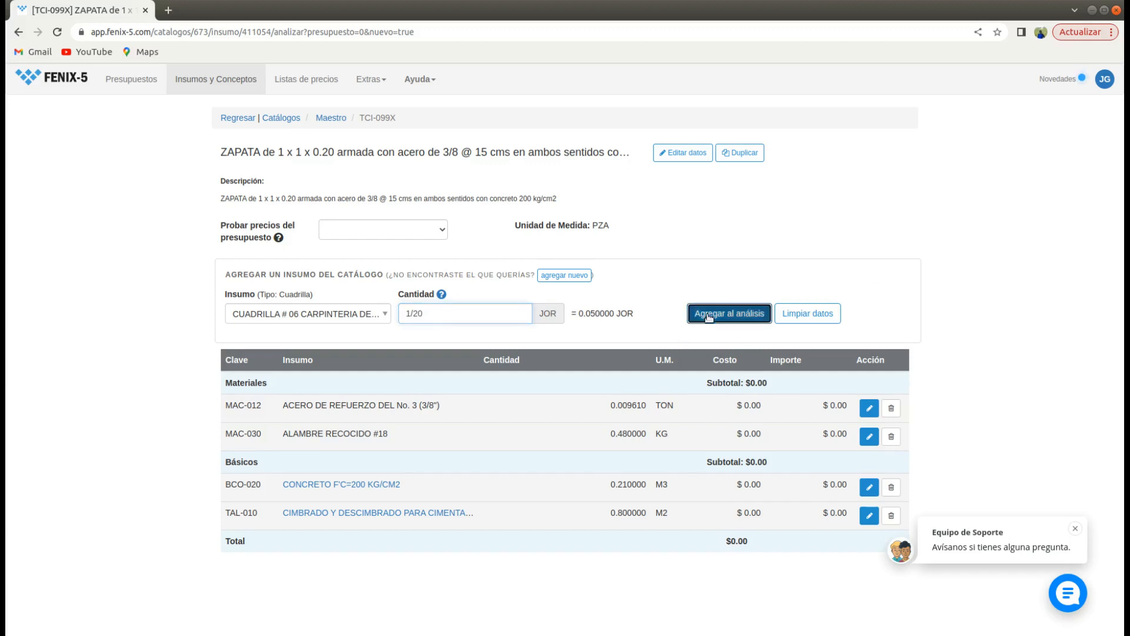
Search the catalog by name for an ironworker crew using cuadri fierr and cuadri fie, and clear the search text.
left_click(303, 322)
type("c")
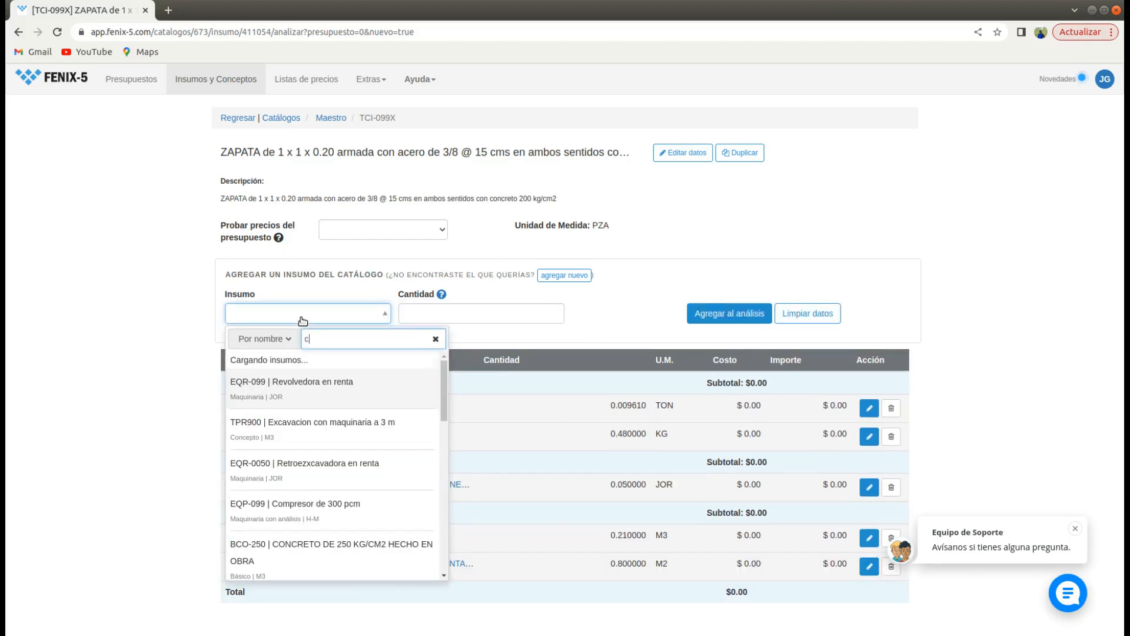
type("uadr")
key("BackSpace")
type("dri")
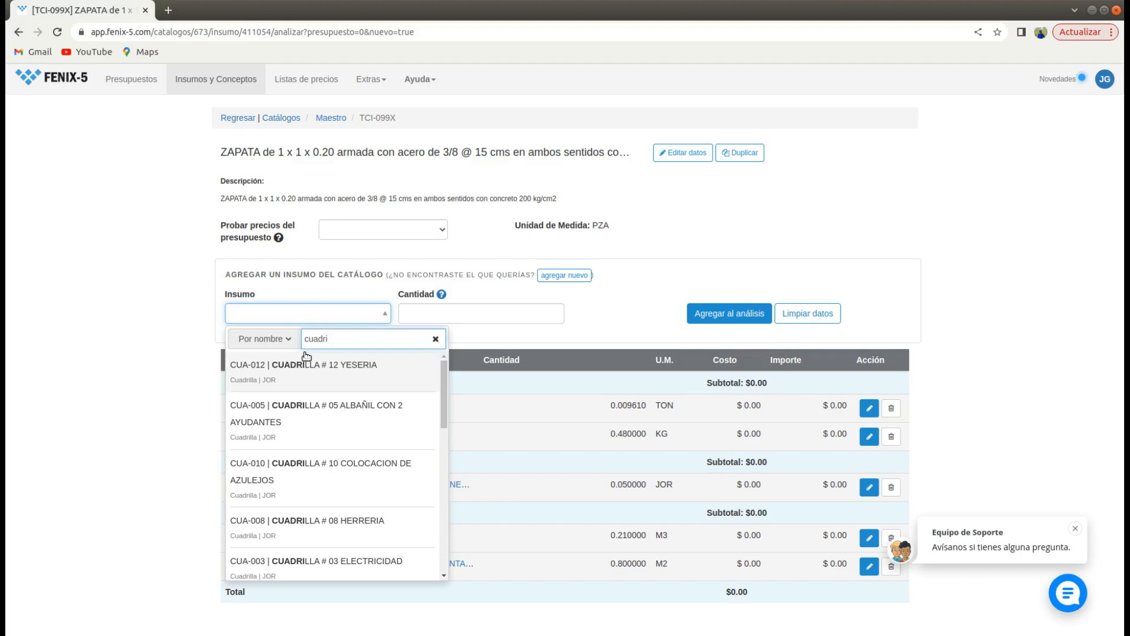
type(" fierr")
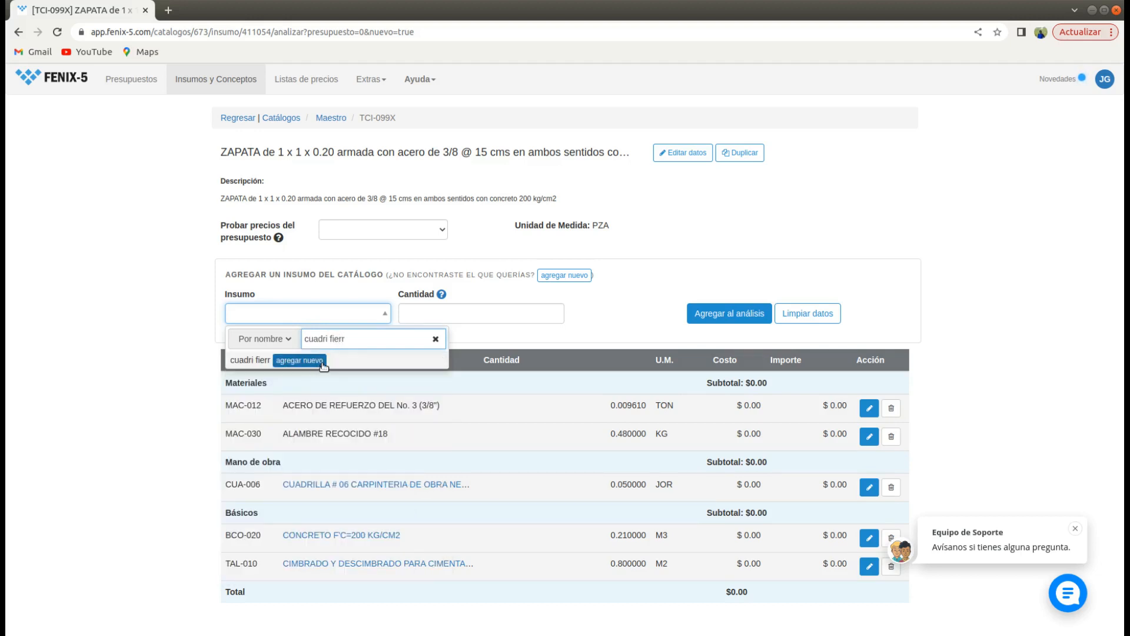
key("BackSpace")
key("BackSpace")
key("BackSpace")
key("BackSpace")
key("BackSpace")
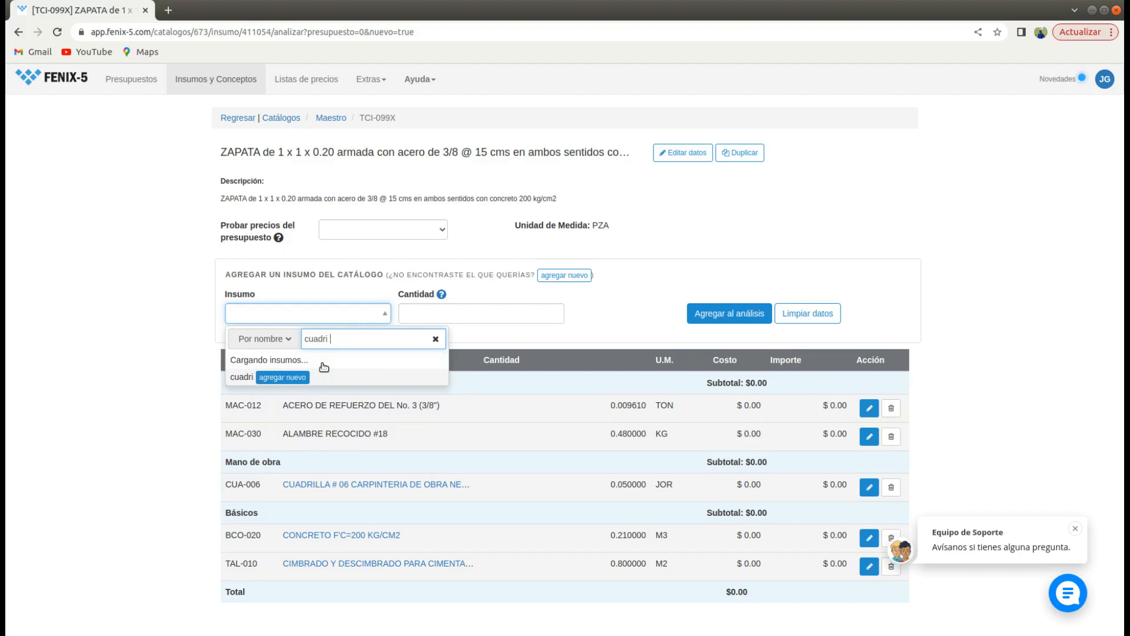
type("fie")
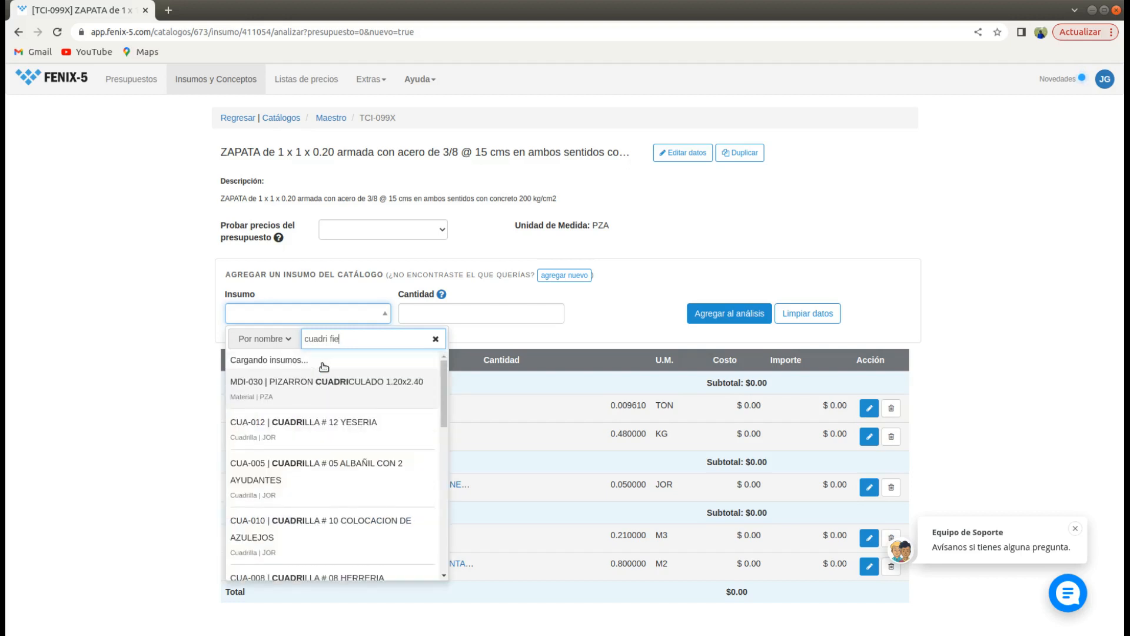
key("BackSpace")
key("BackSpace")
key("BackSpace")
key("BackSpace")
key("BackSpace")
key("BackSpace")
key("BackSpace")
key("BackSpace")
key("BackSpace")
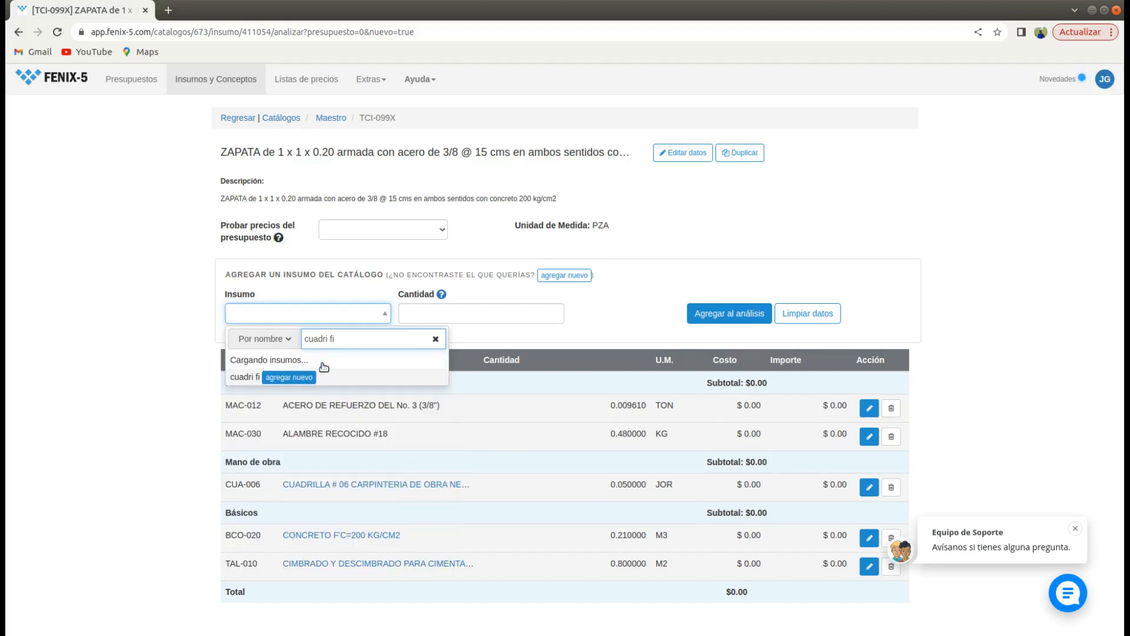
Add OFICIAL FIERRERO to the footing's analysis with a quantity of 1/10 JOR.
key("BackSpace")
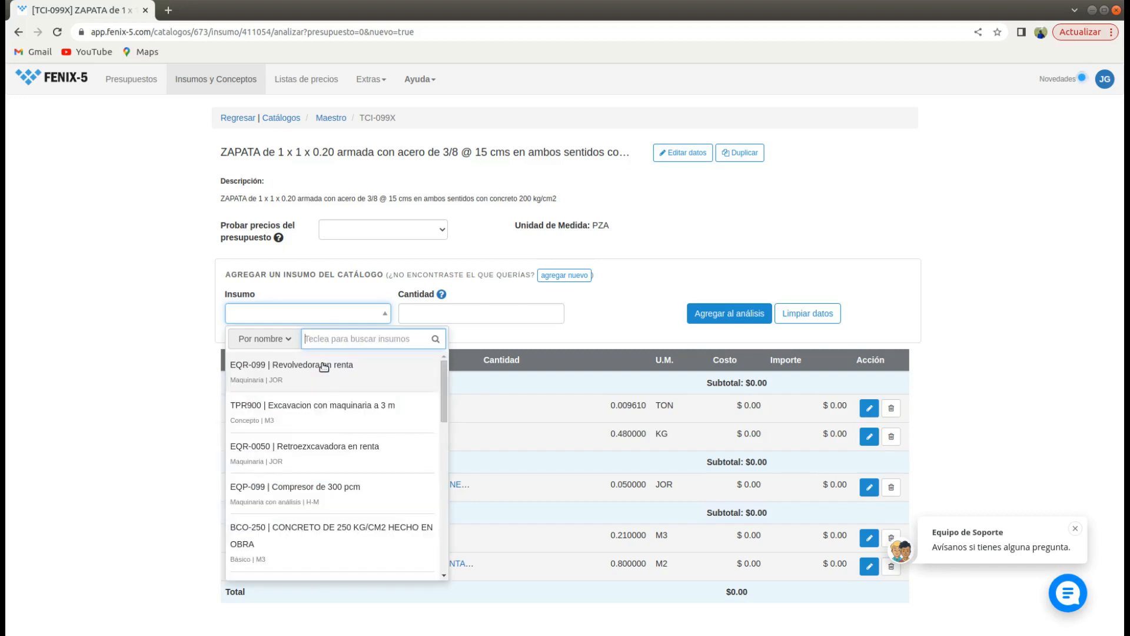
type("fierre")
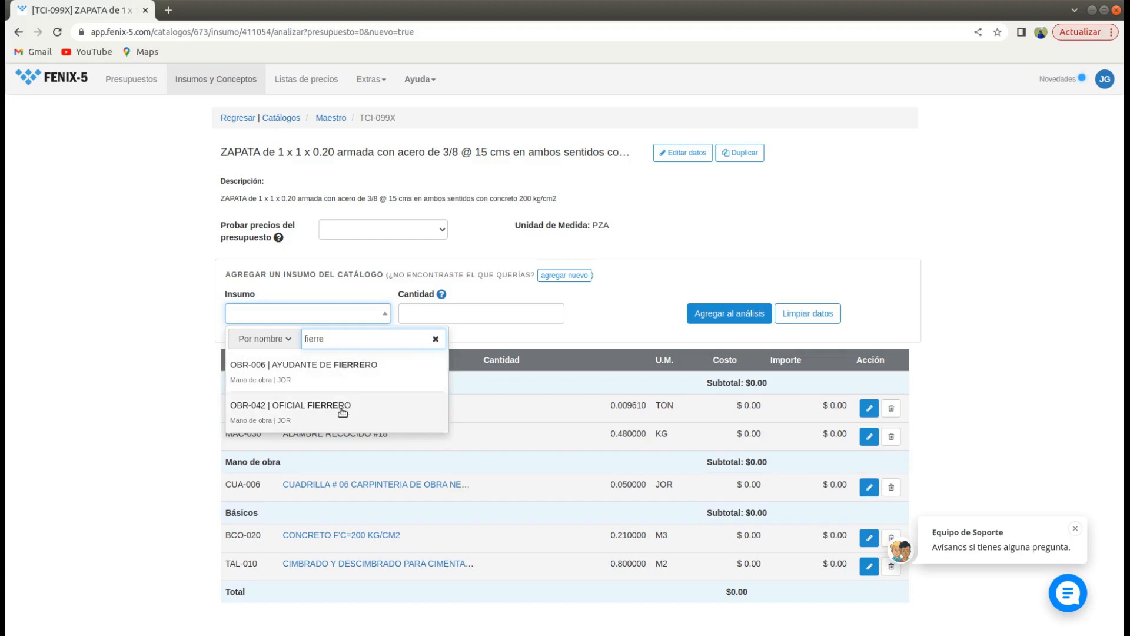
left_click(346, 407)
left_click(428, 315)
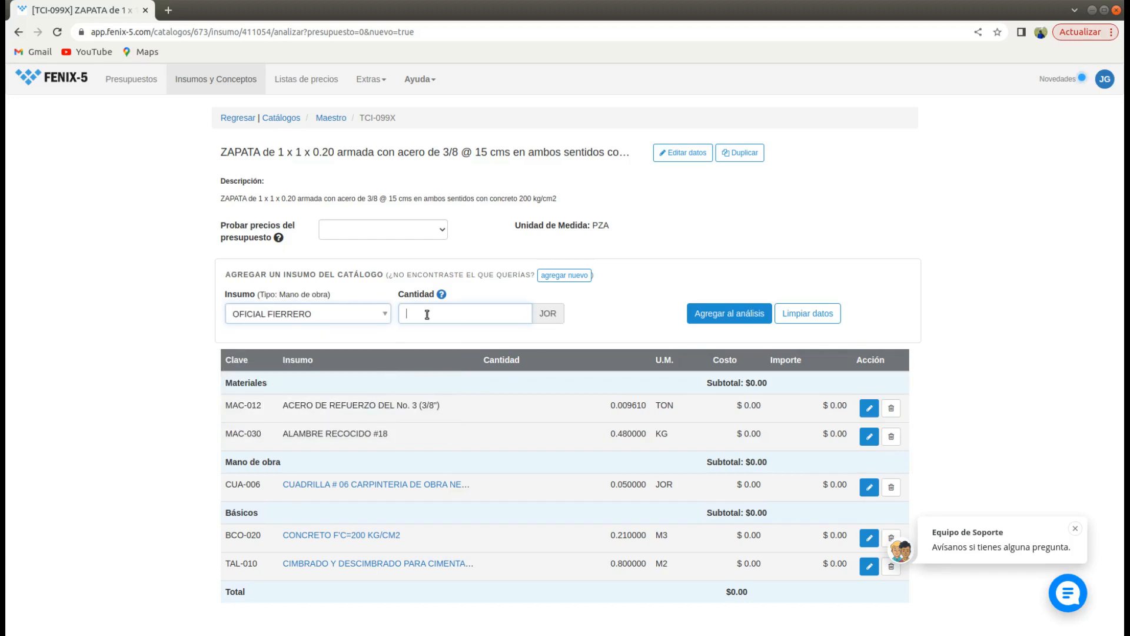
type("1")
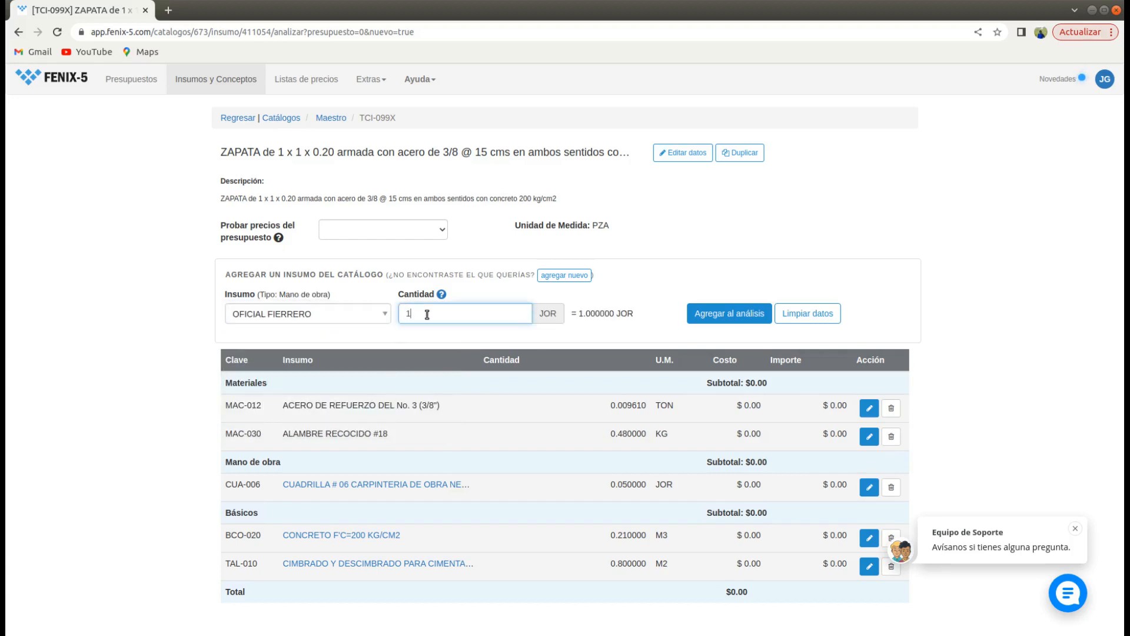
type("/10")
left_click(731, 319)
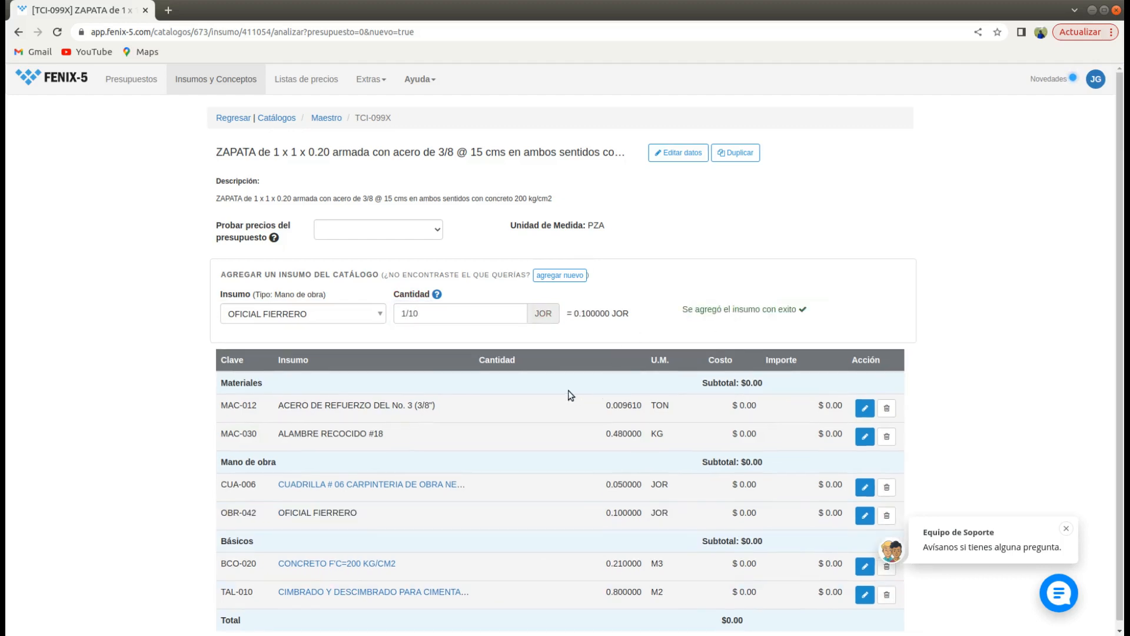
Add Cuadrilla de Albañileria 1 of + 1 peon to the footing's analysis with a quantity of 1/20 JOR.
left_click(254, 306)
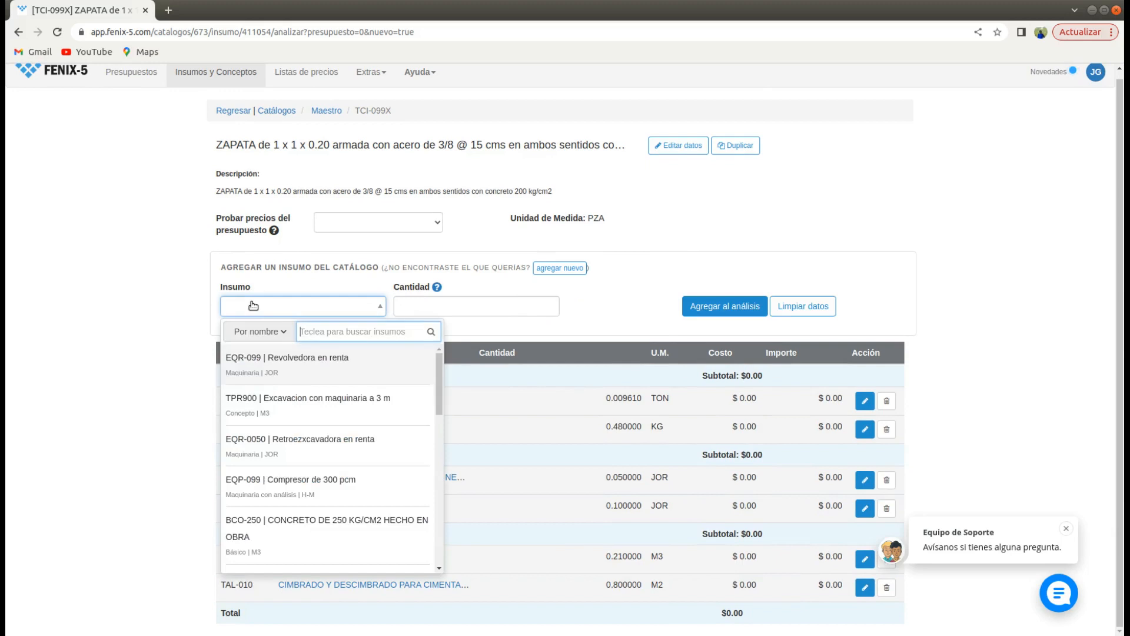
type("cuadri al")
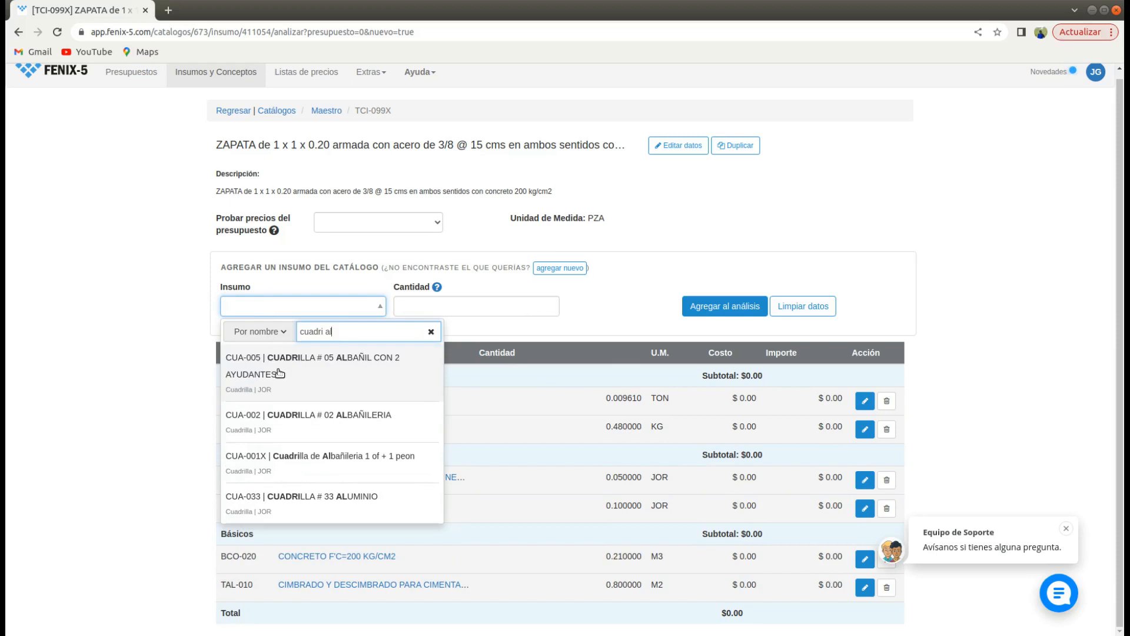
left_click(343, 459)
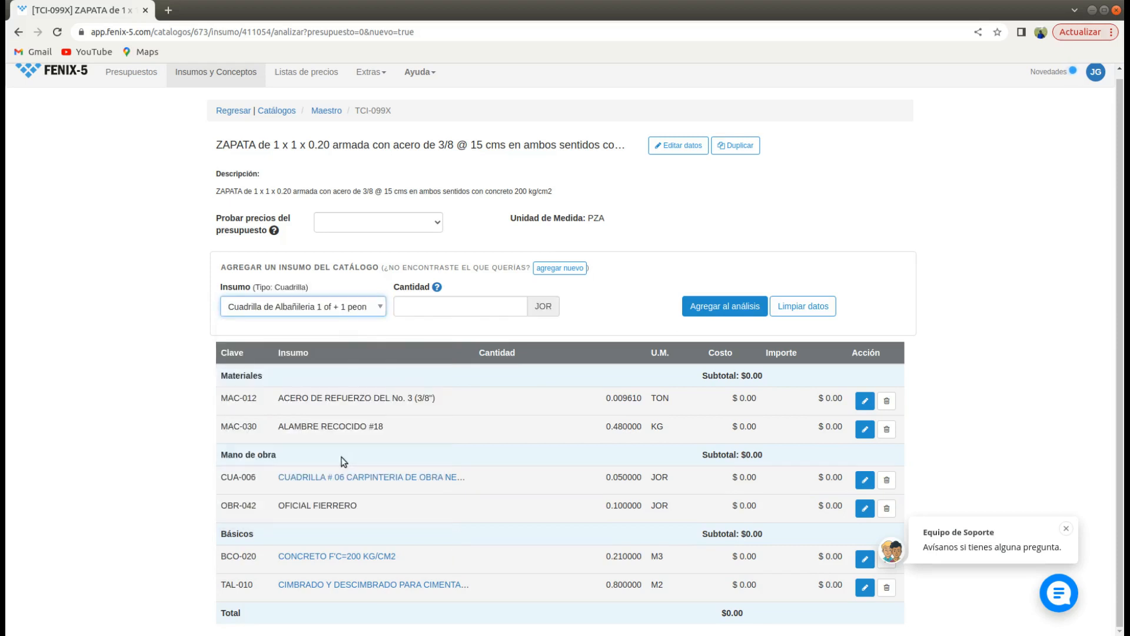
left_click(425, 305)
type("1")
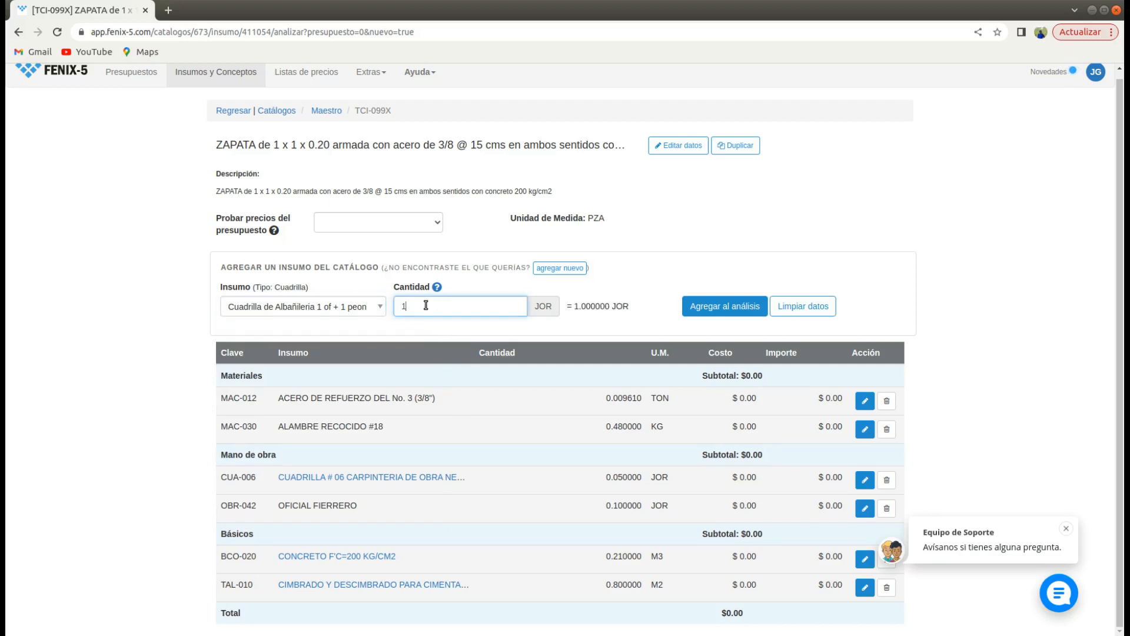
type("/20")
left_click(726, 308)
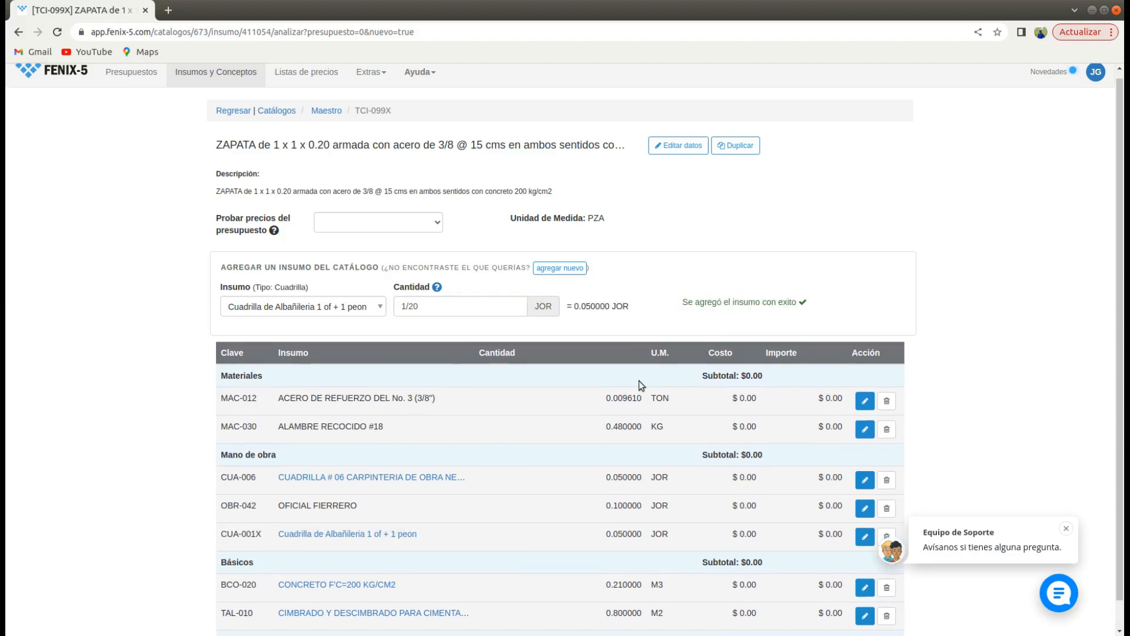
Add the REVOLVEDORA ELBA DE 1 SACO mixer (EQL-035) to the analysis with a quantity of .21 H-M in the Activa state.
scroll(638, 380, "down", 1)
scroll(622, 374, "up", 1)
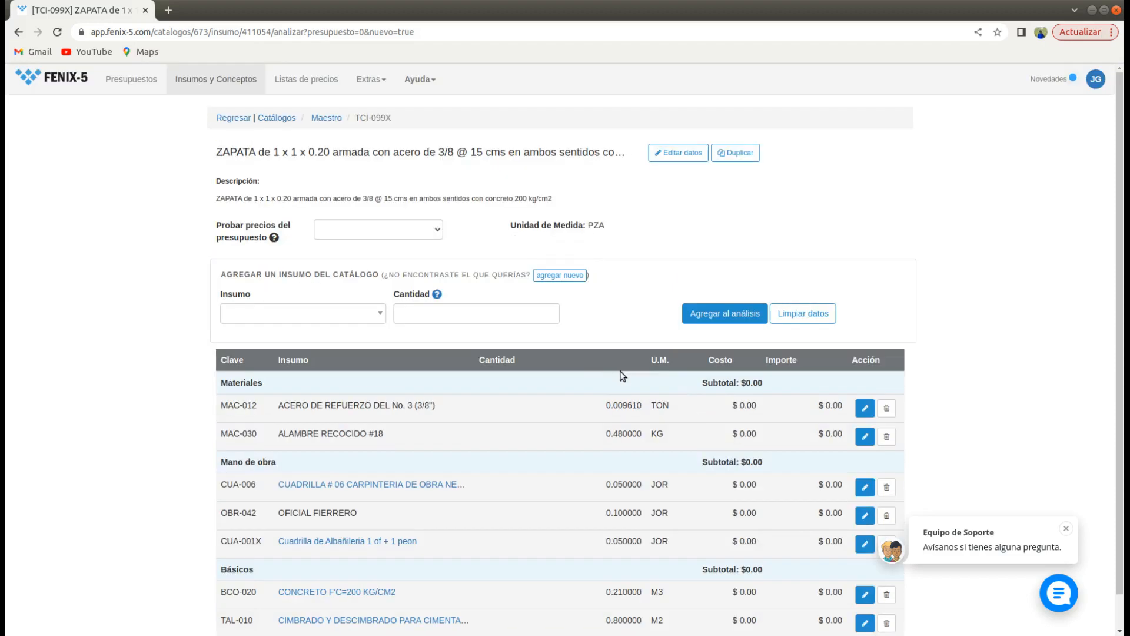
scroll(622, 375, "down", 1)
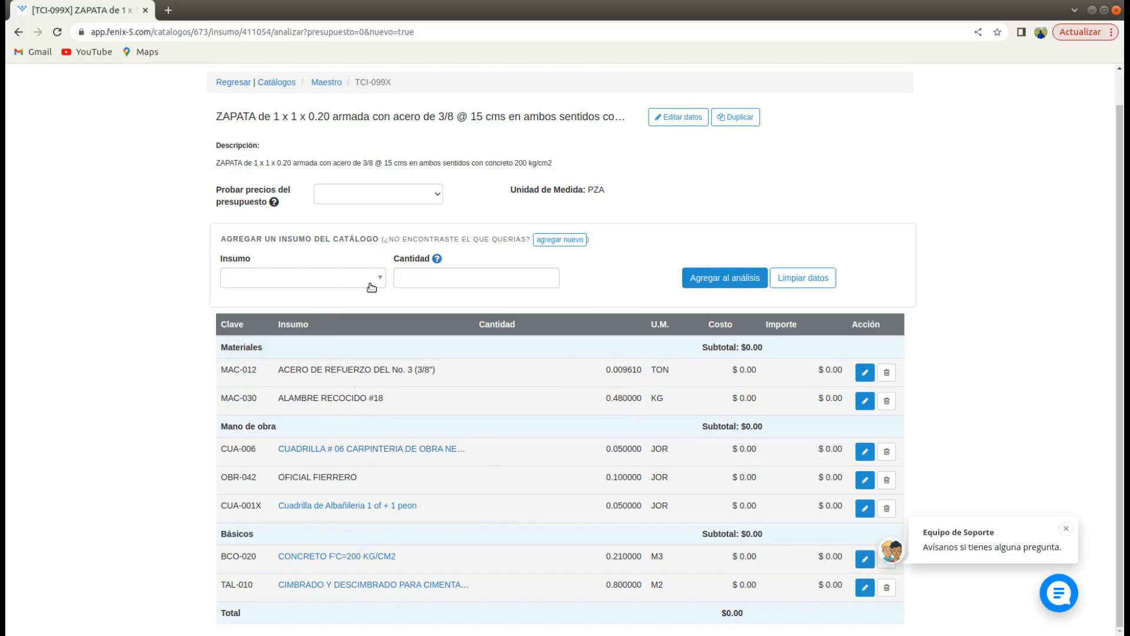
left_click(345, 286)
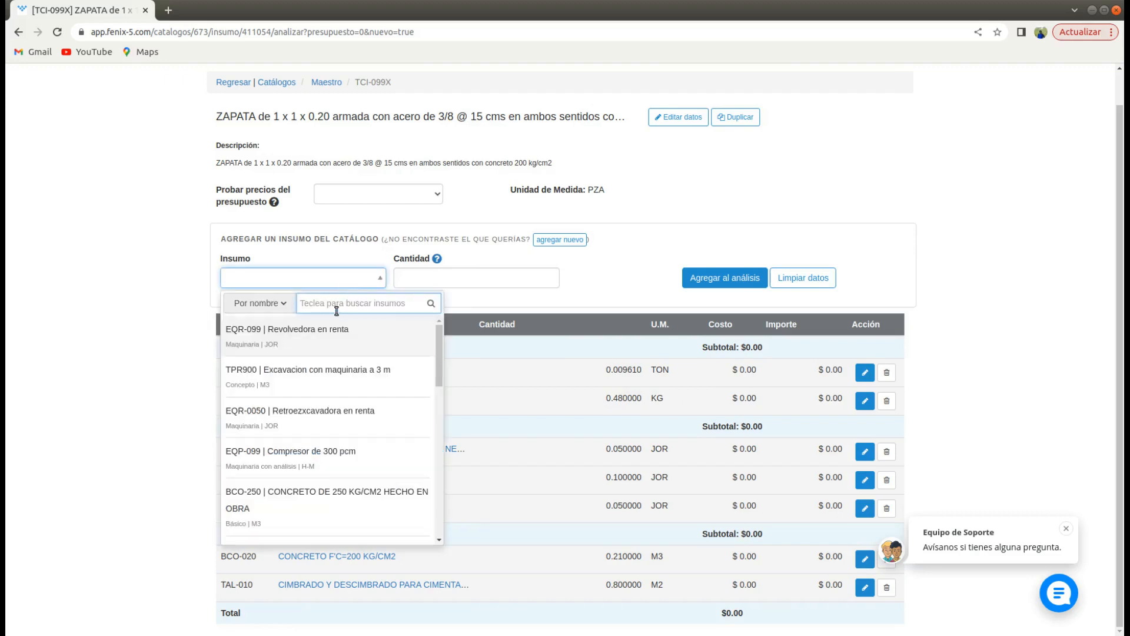
type("revolv")
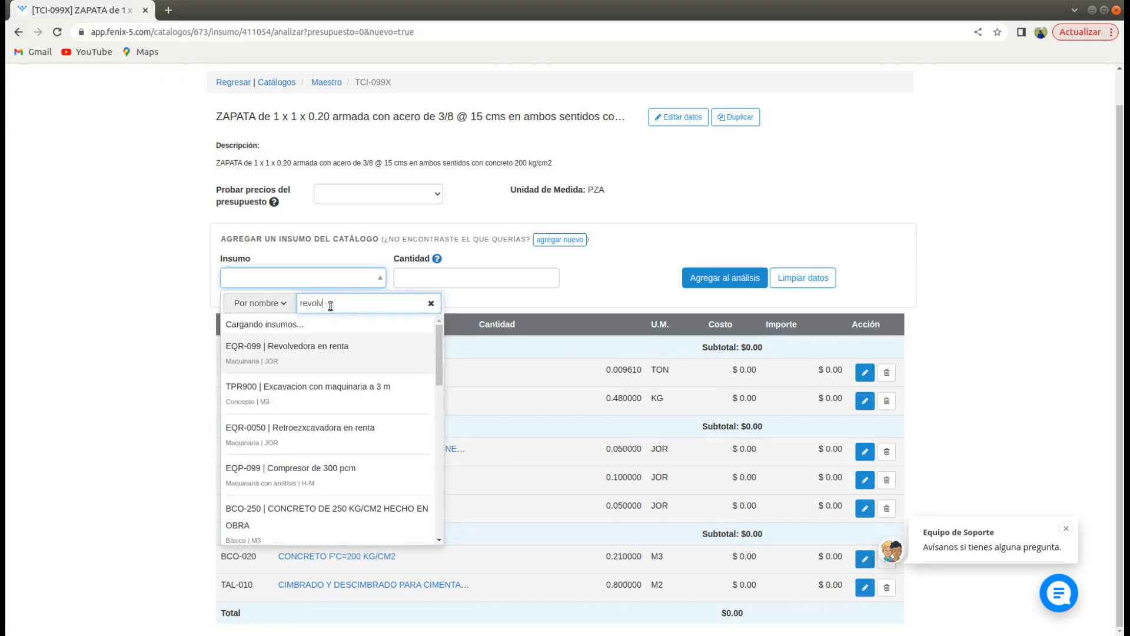
type("e")
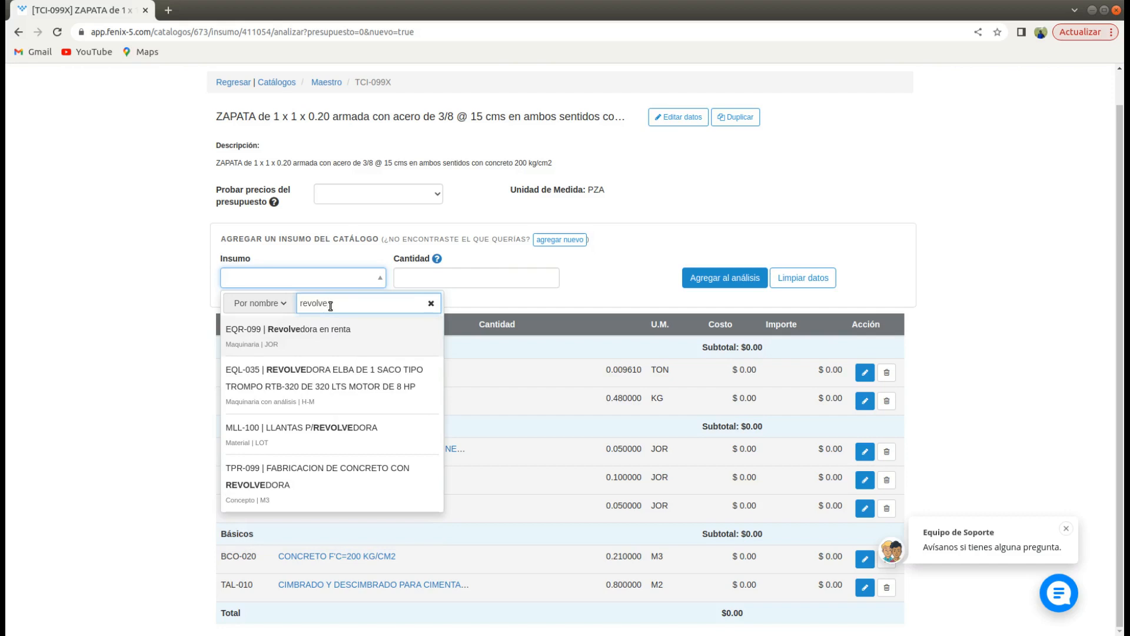
left_click(342, 382)
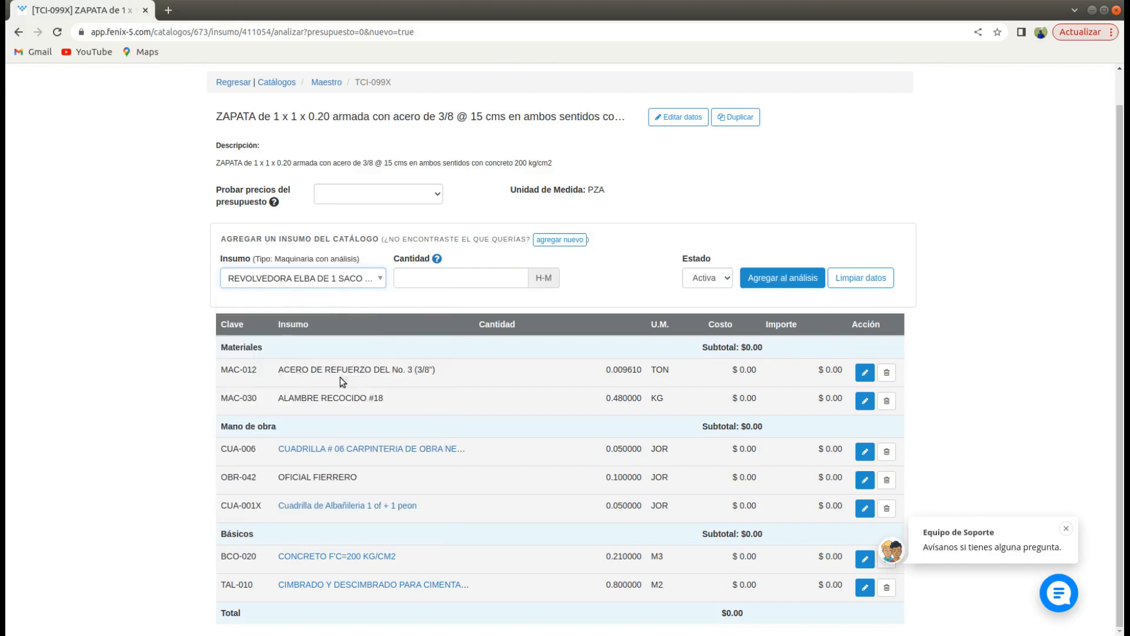
left_click(440, 280)
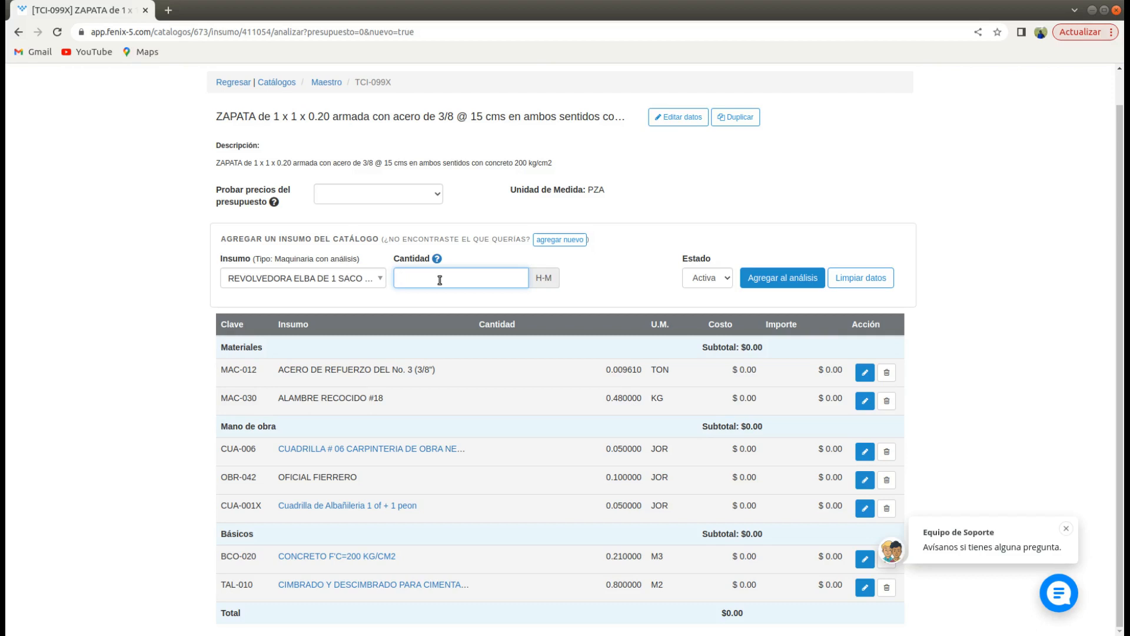
type(".21")
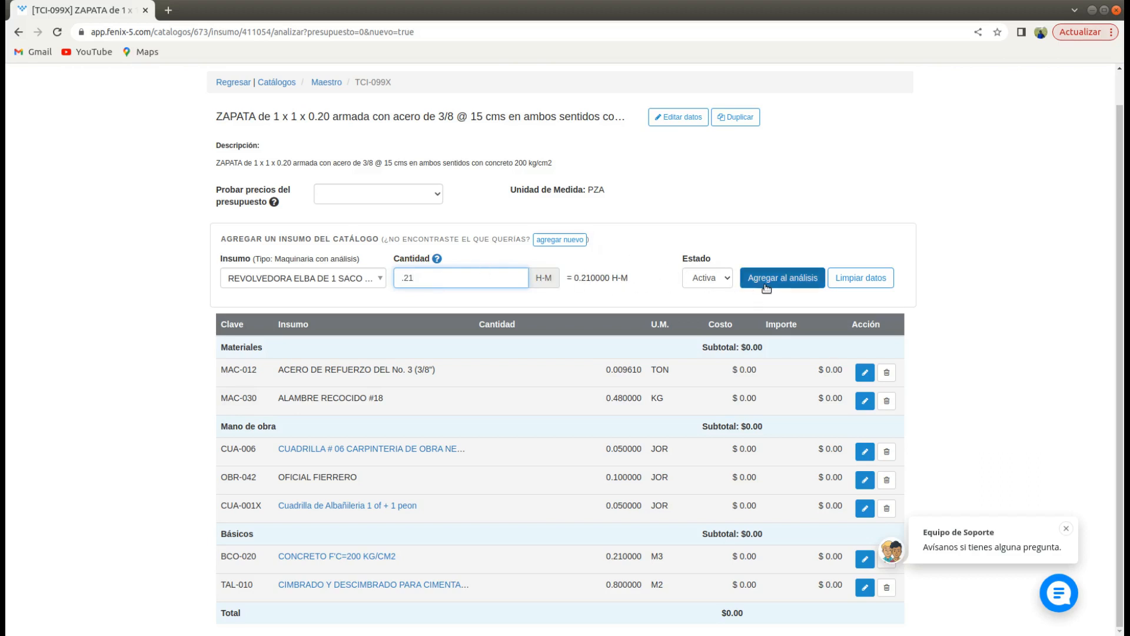
left_click(790, 280)
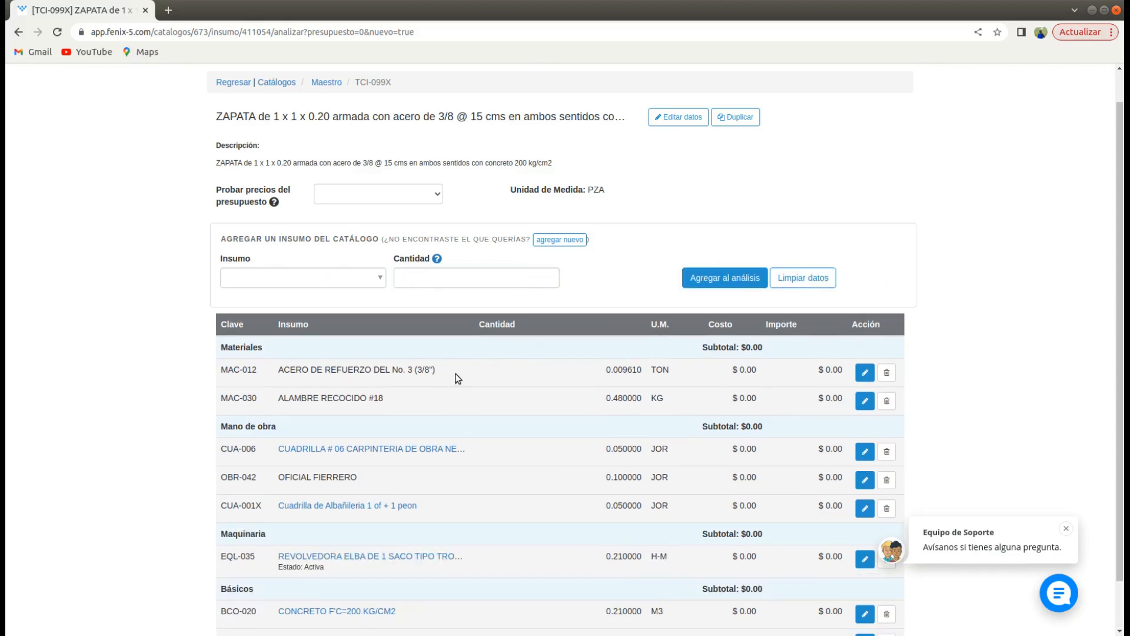
Go back to the Maestro catalogue and filter its elements by the type Cuadrillas to look through the crews.
scroll(458, 378, "down", 2)
scroll(458, 378, "up", 3)
scroll(458, 379, "down", 2)
scroll(458, 378, "up", 2)
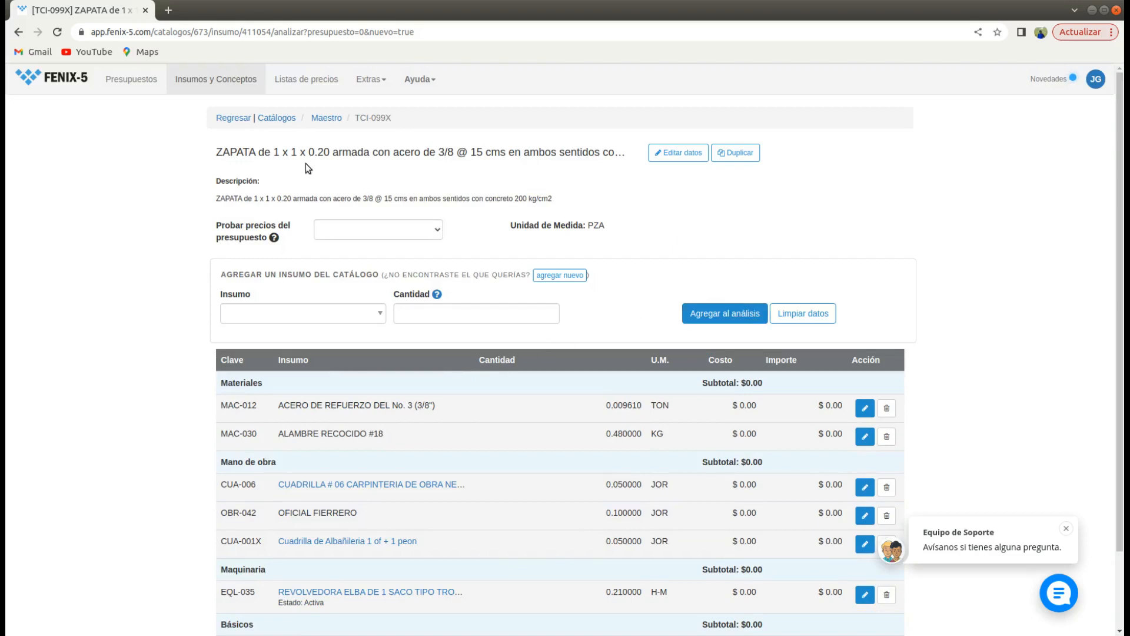
left_click(327, 120)
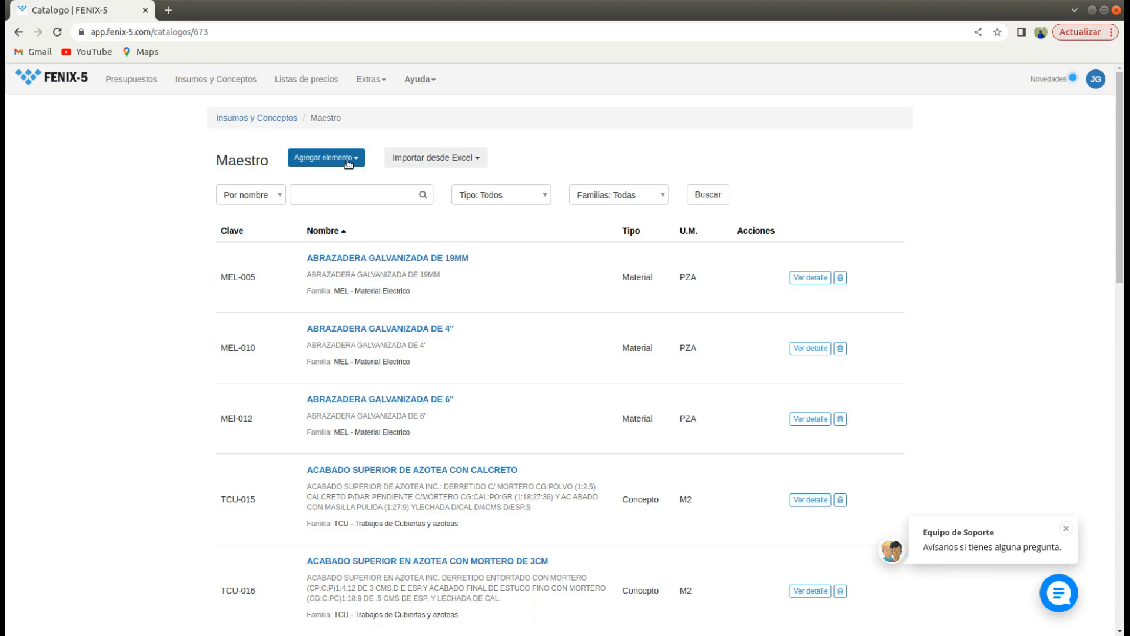
left_click(545, 197)
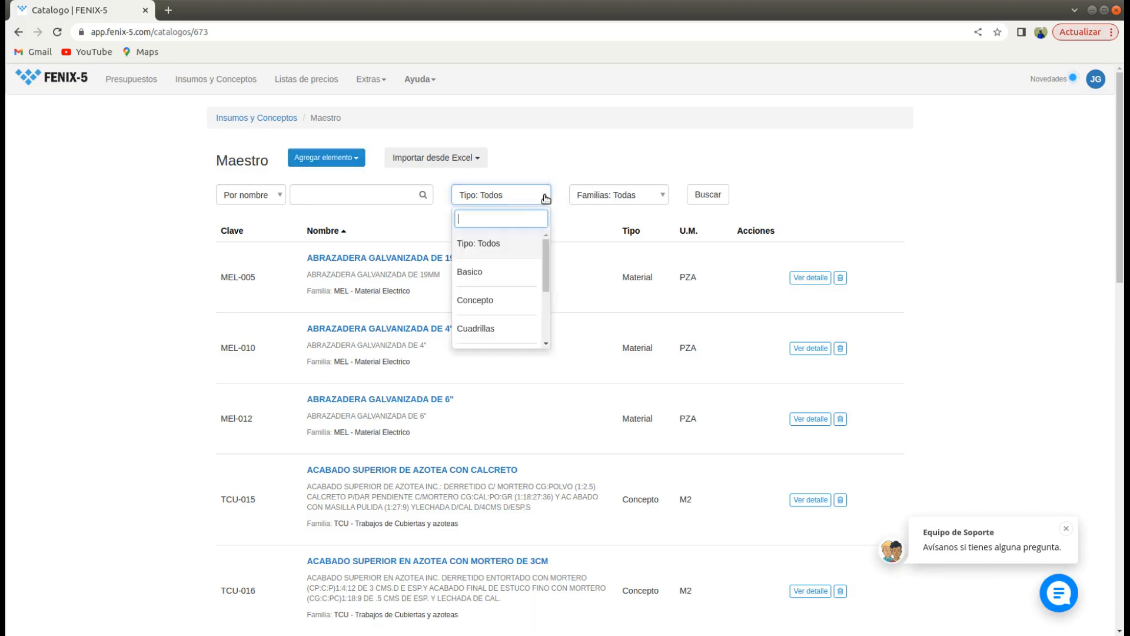
left_click(494, 334)
scroll(502, 330, "down", 4)
scroll(503, 332, "up", 3)
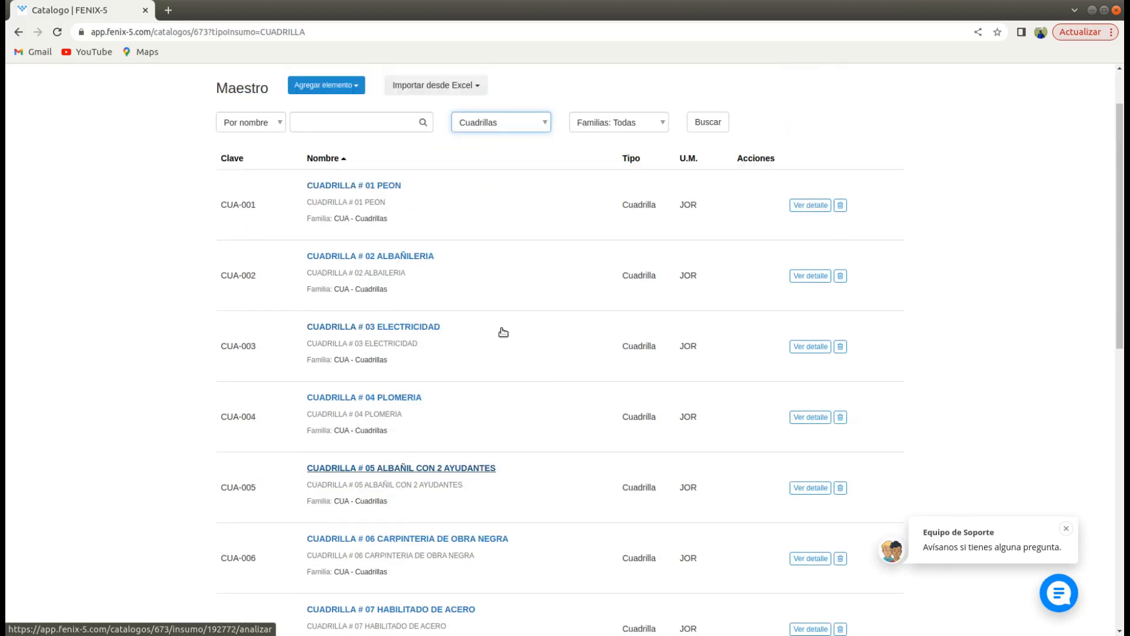
Switch the catalogue's type filter to Basico and look through the listed basics.
left_click(545, 122)
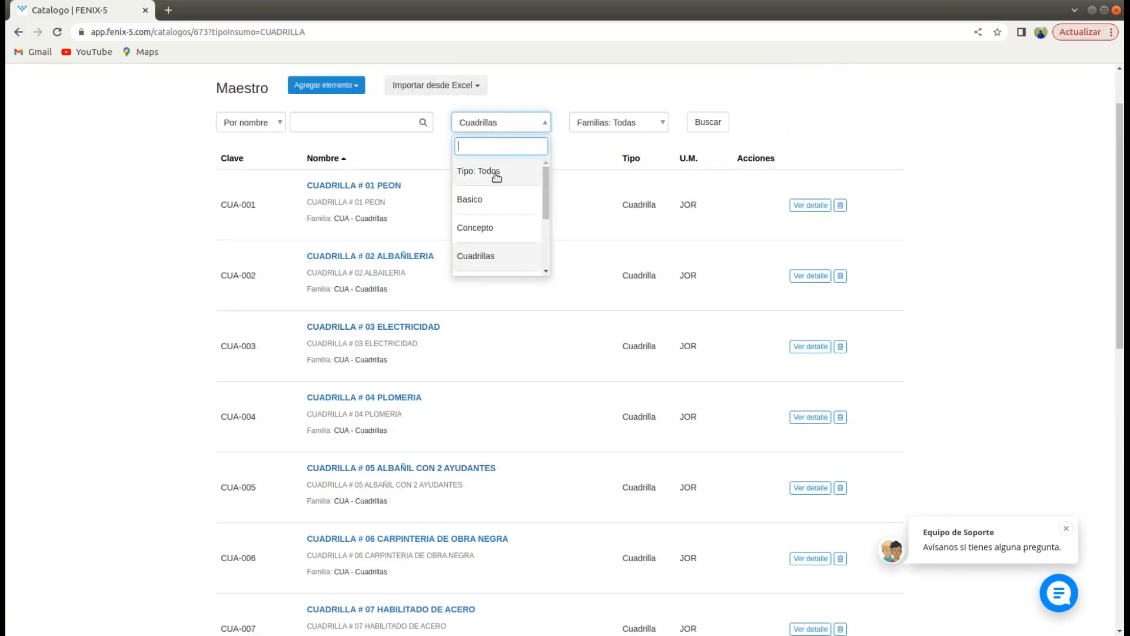
scroll(496, 177, "up", 1)
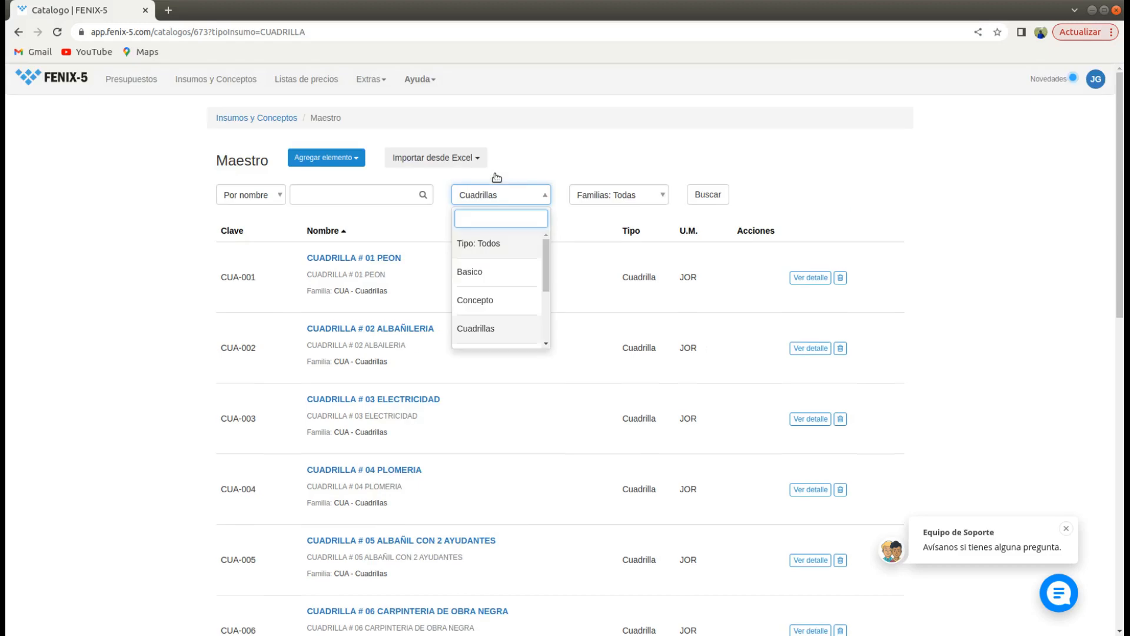
left_click(464, 275)
scroll(533, 271, "down", 2)
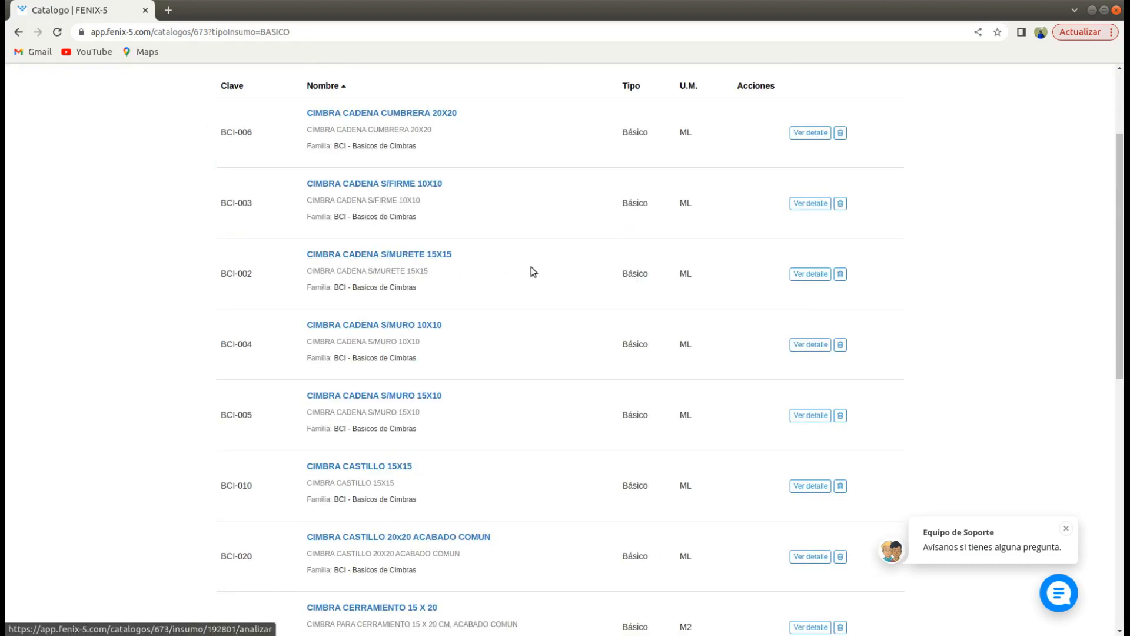
scroll(531, 266, "down", 4)
scroll(530, 264, "up", 6)
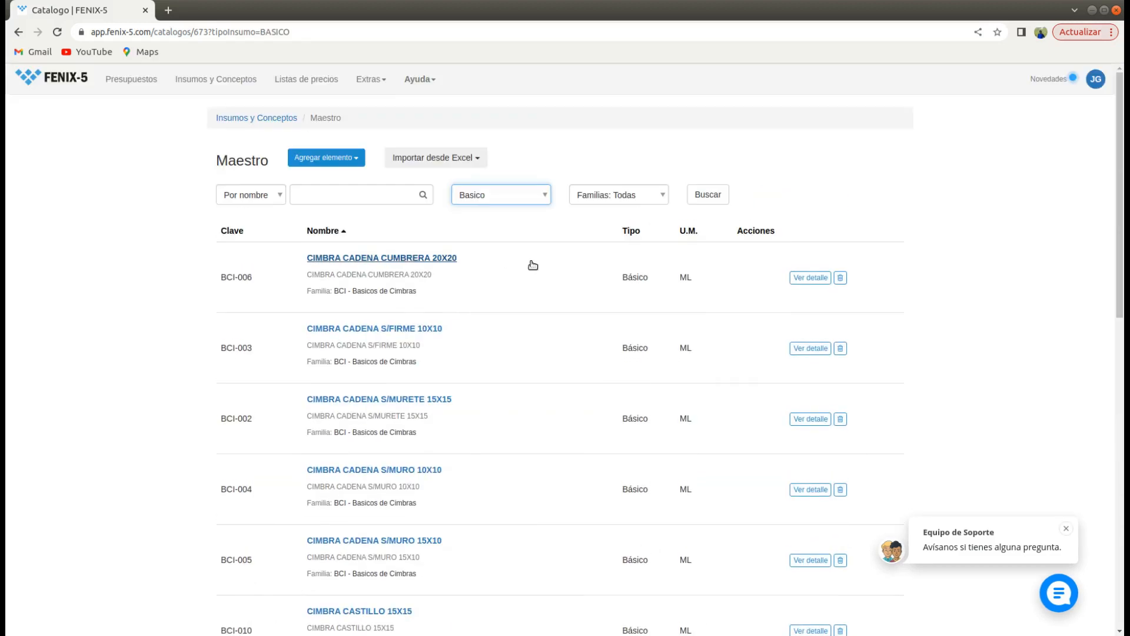
Switch the catalogue's type filter to Maquinaria and look through the listed equipment.
left_click(541, 201)
scroll(531, 268, "down", 1)
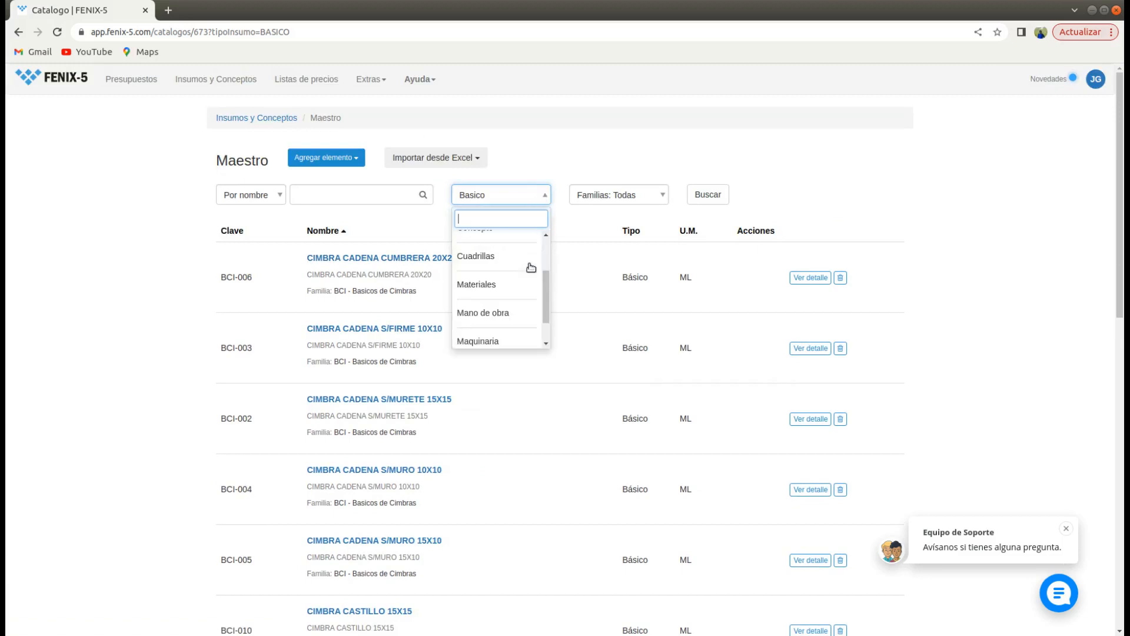
left_click(489, 344)
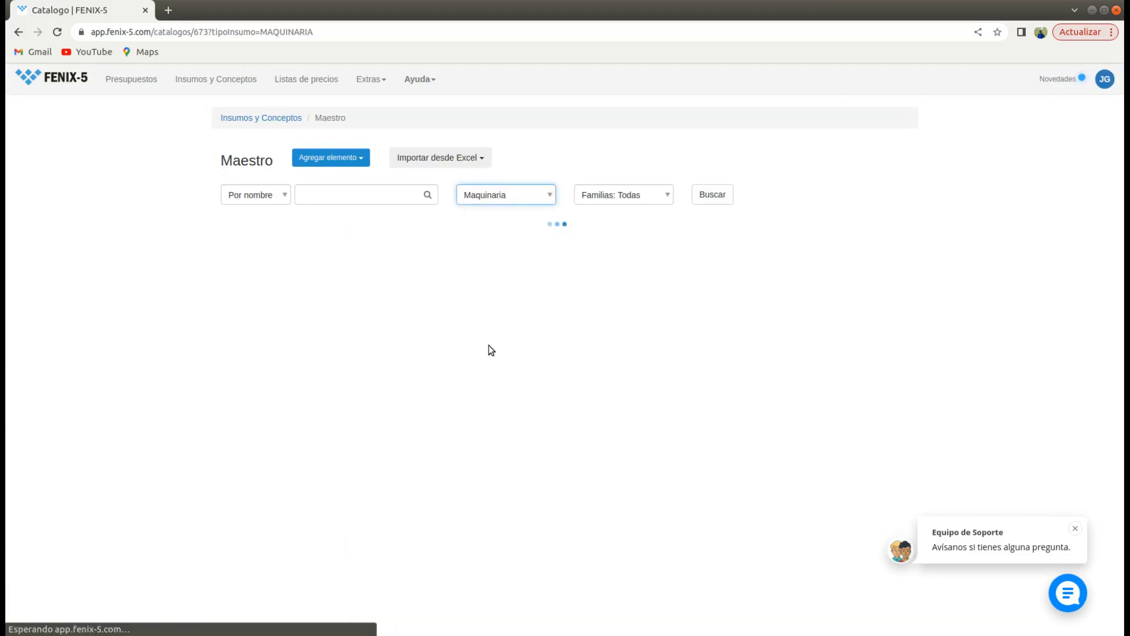
scroll(490, 321, "down", 8)
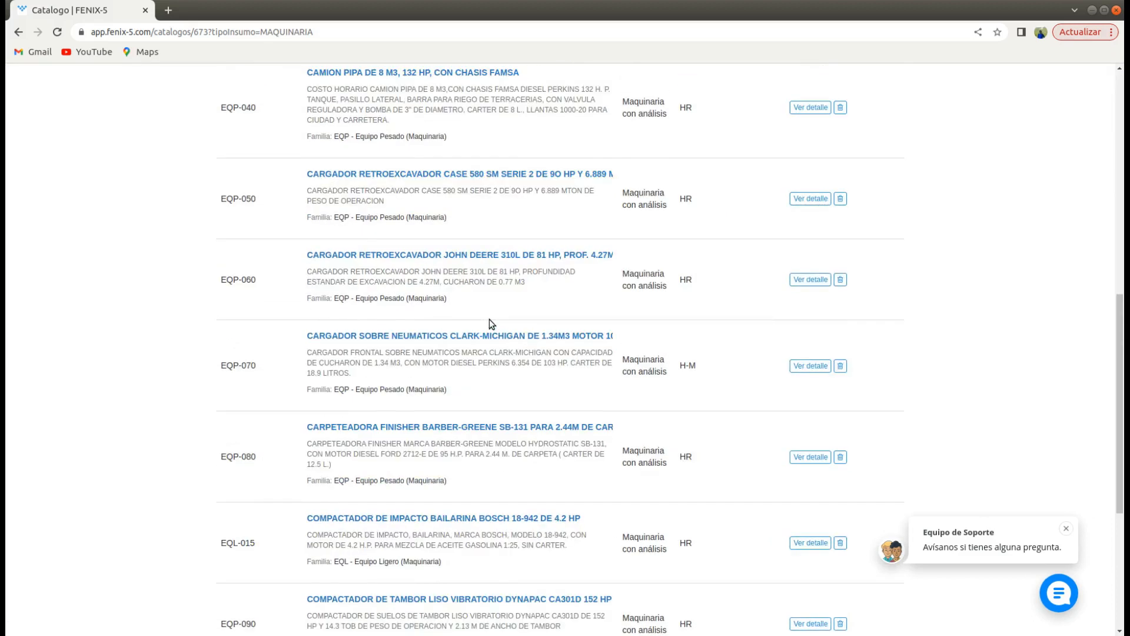
scroll(490, 321, "down", 4)
scroll(492, 318, "up", 12)
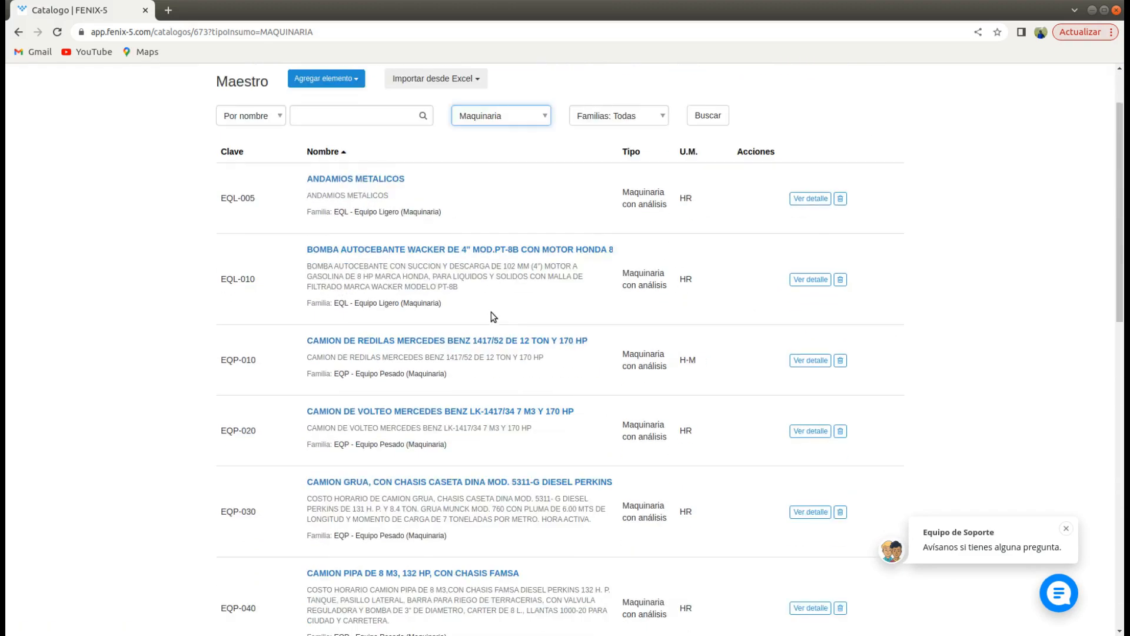
scroll(493, 311, "up", 2)
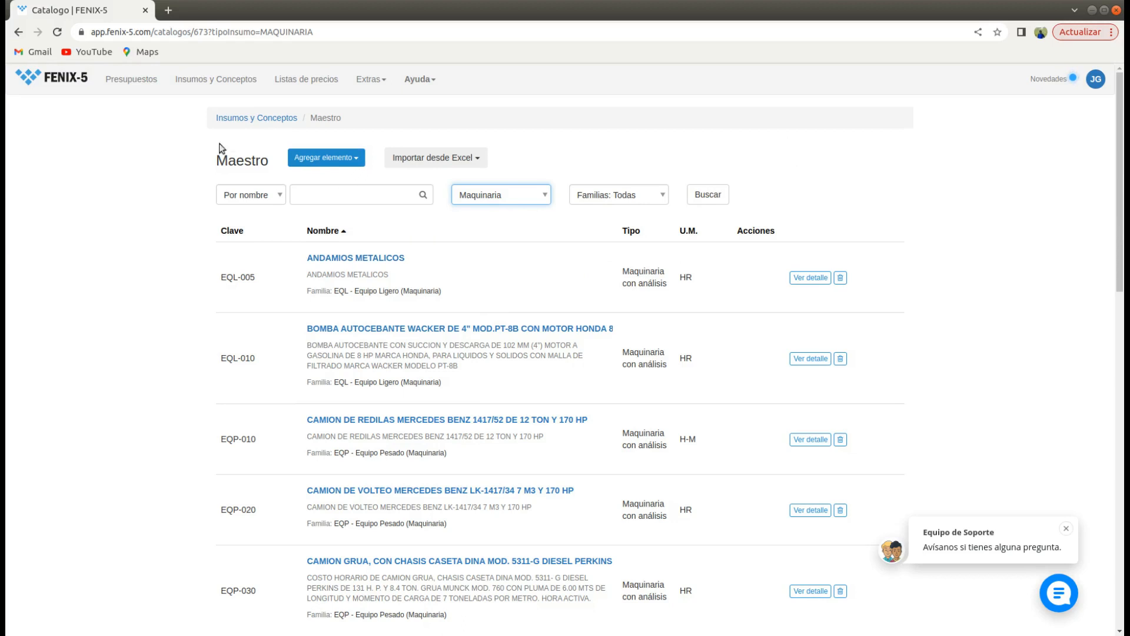
Start a new budget in Presupuestos and name it "Construcción de edificio de oficinas".
left_click(132, 78)
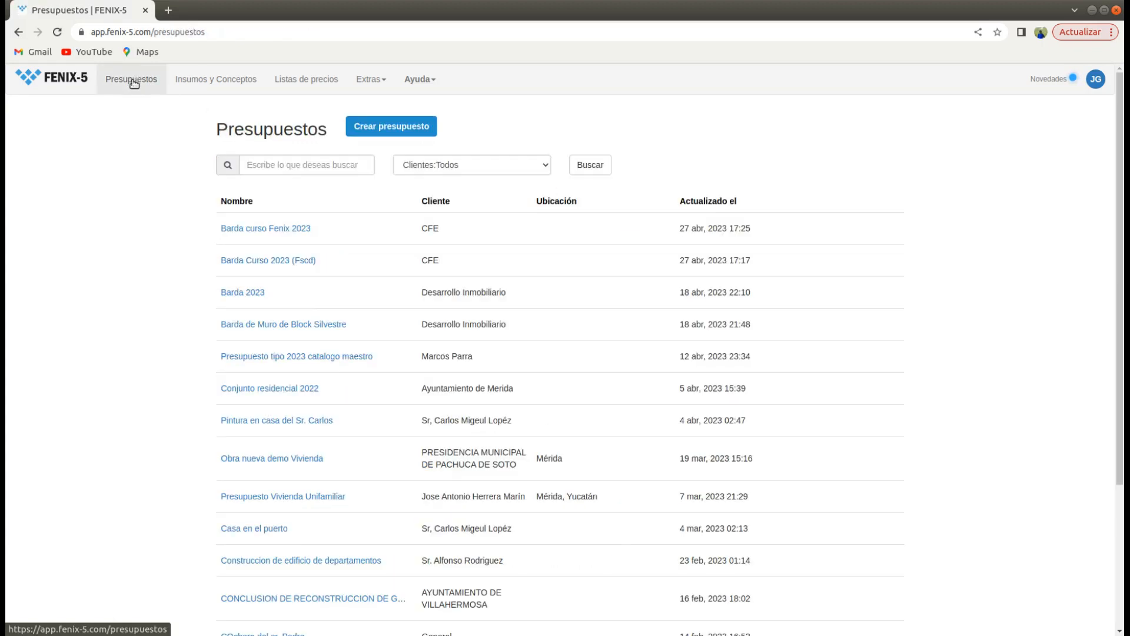
left_click(382, 133)
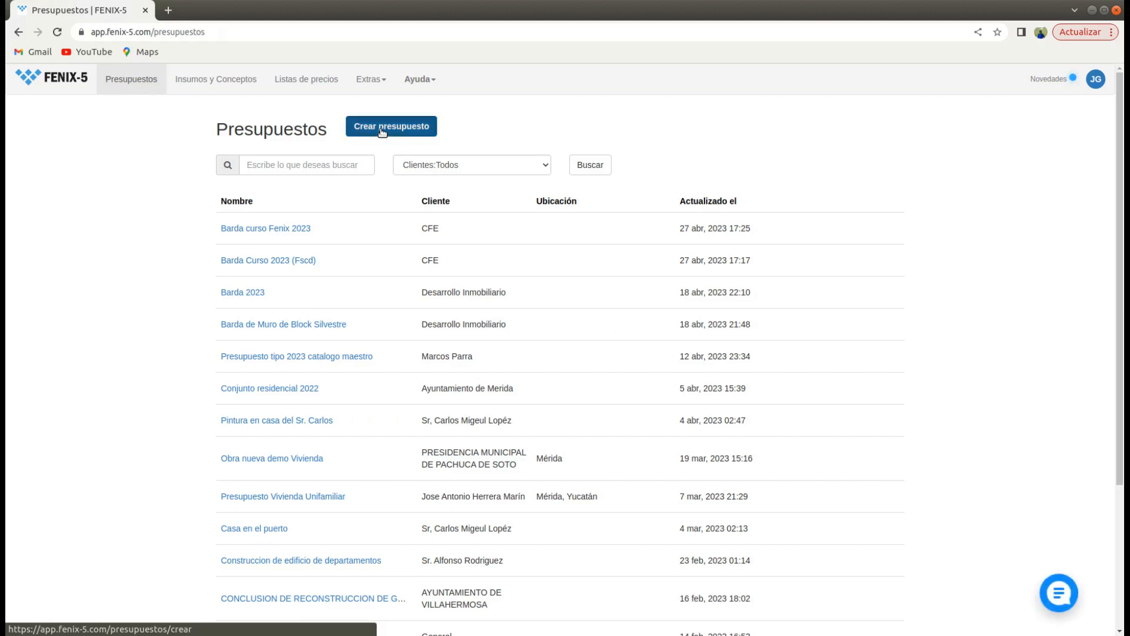
left_click(452, 185)
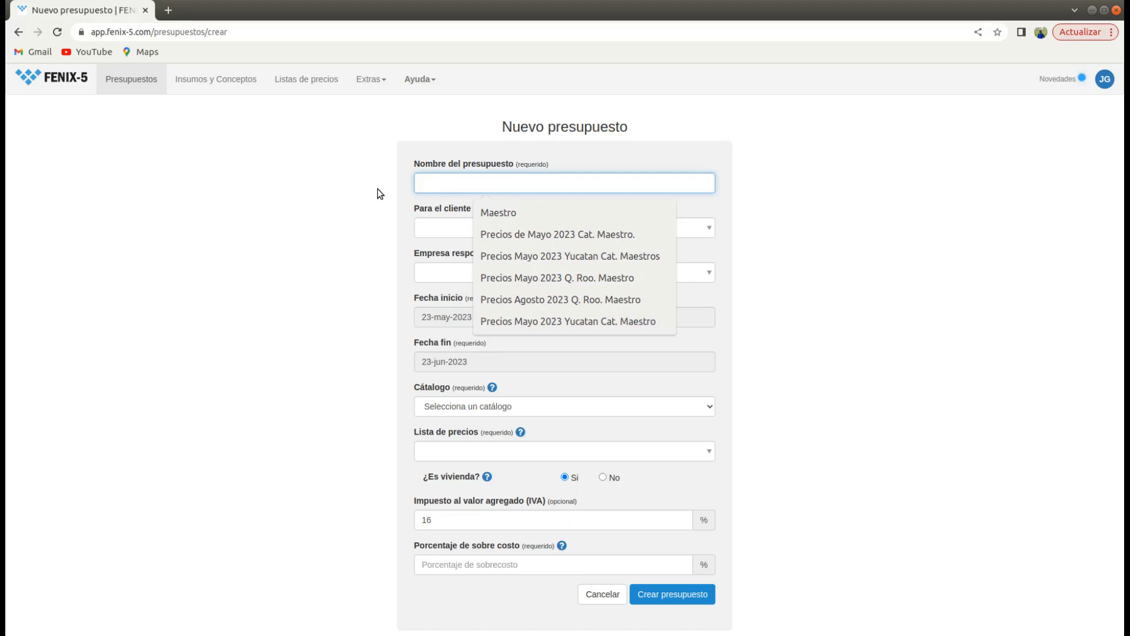
type("Constru")
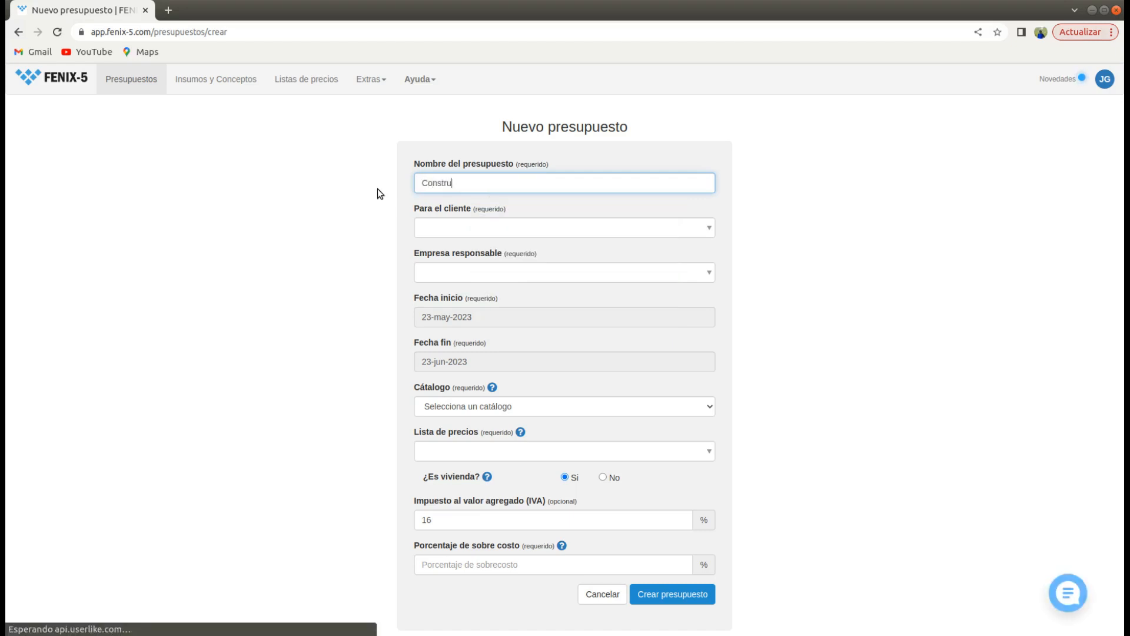
type("ccin de un")
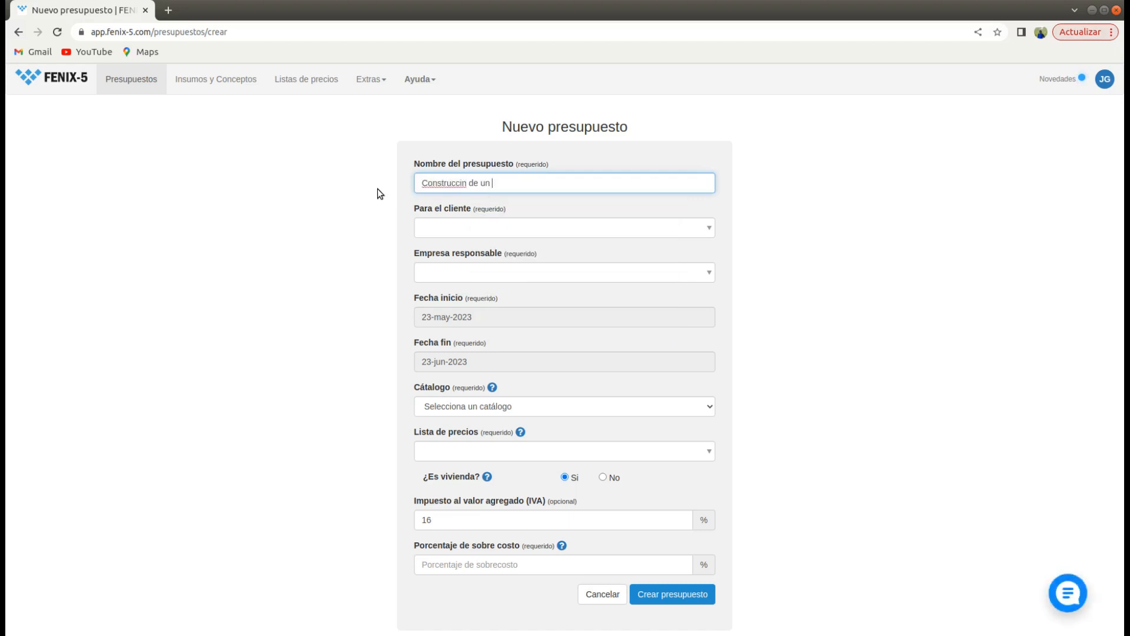
key("BackSpace")
key("BackSpace")
key("BackSpace")
key("BackSpace")
key("BackSpace")
key("BackSpace")
key("BackSpace")
key("BackSpace")
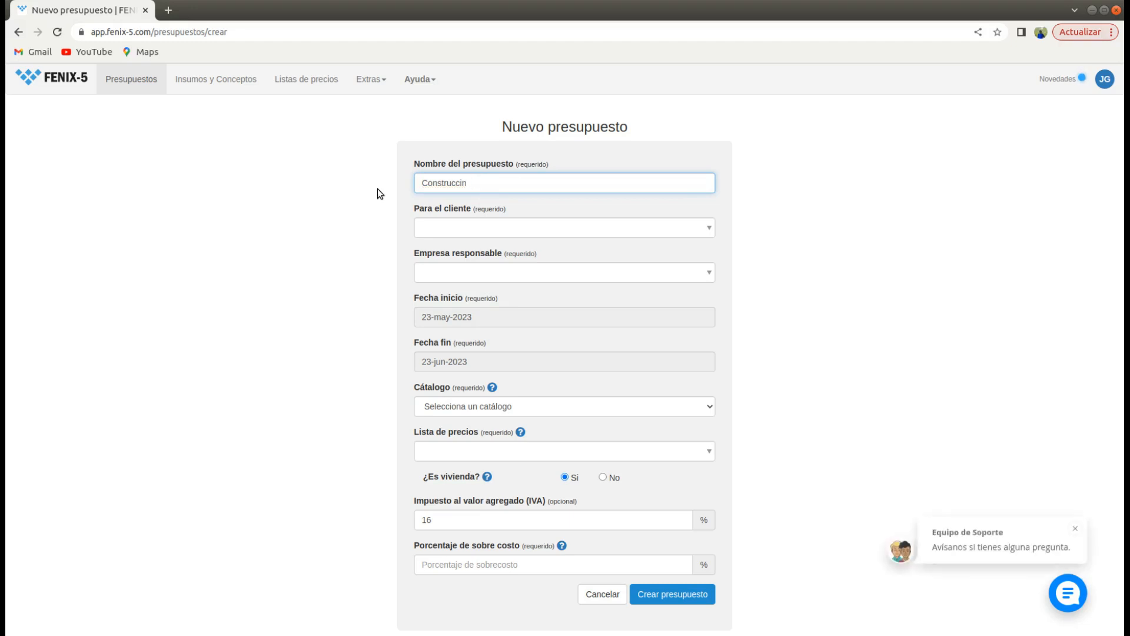
type("ón de ")
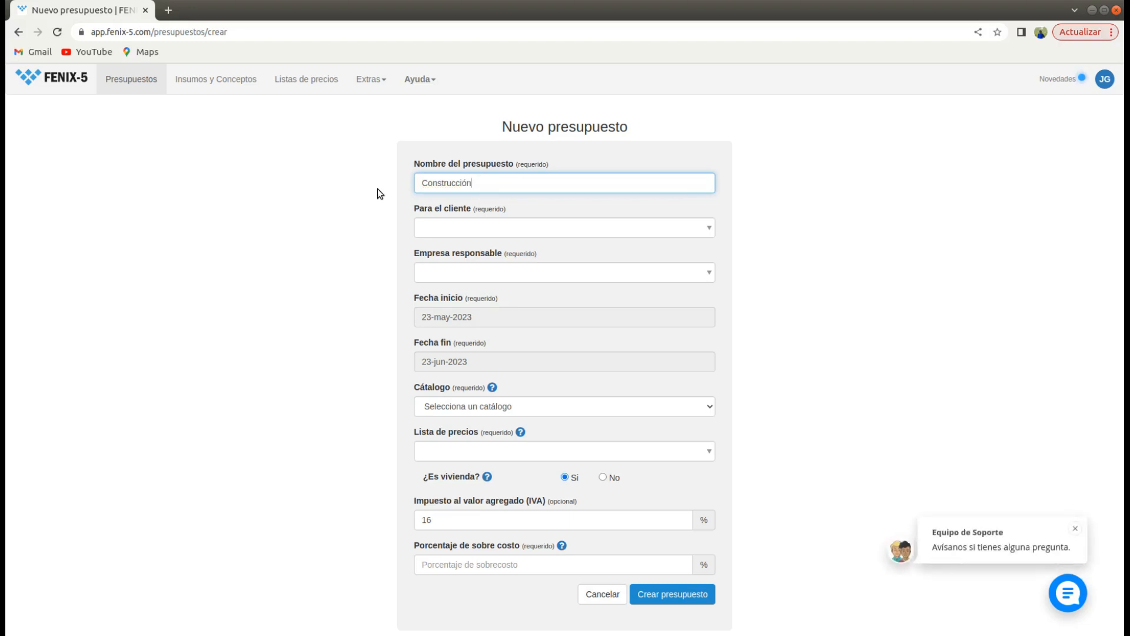
type("edificio de oficinas")
Assign the budget to the client Ayuntamiento de Merida and pick the individual contractor listed after the "Ing." entry as responsible company.
left_click(442, 229)
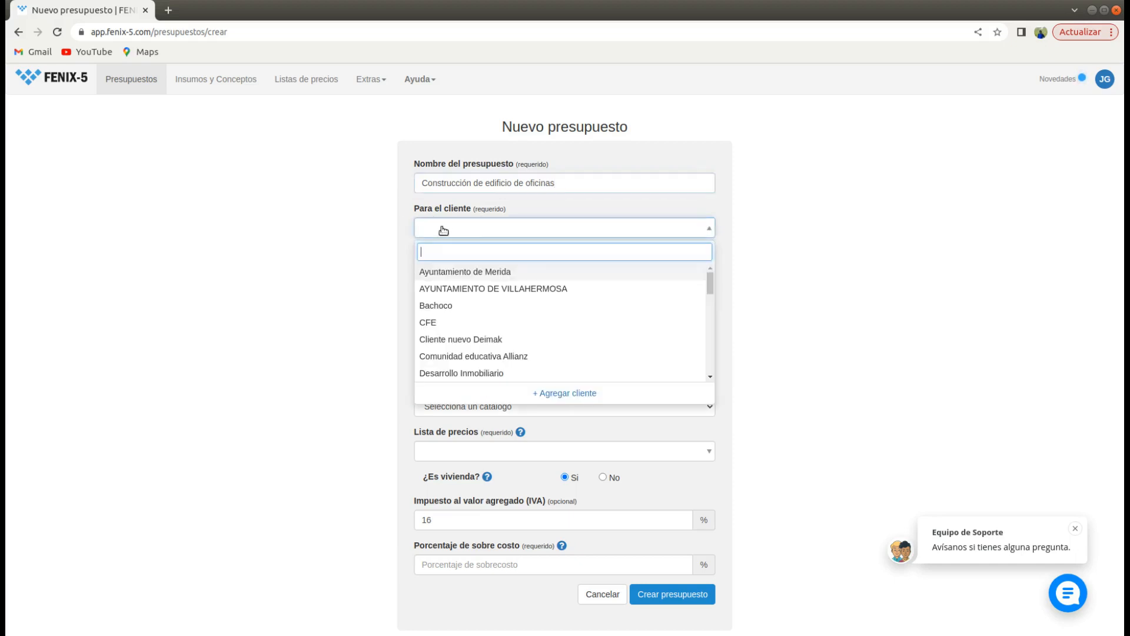
left_click(458, 272)
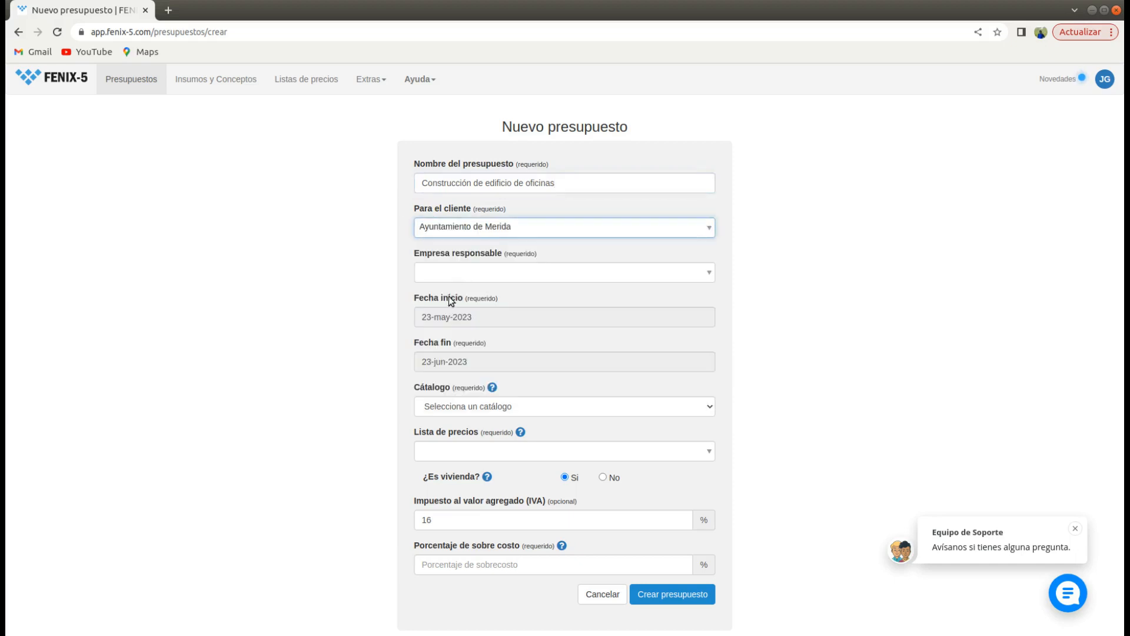
left_click(437, 281)
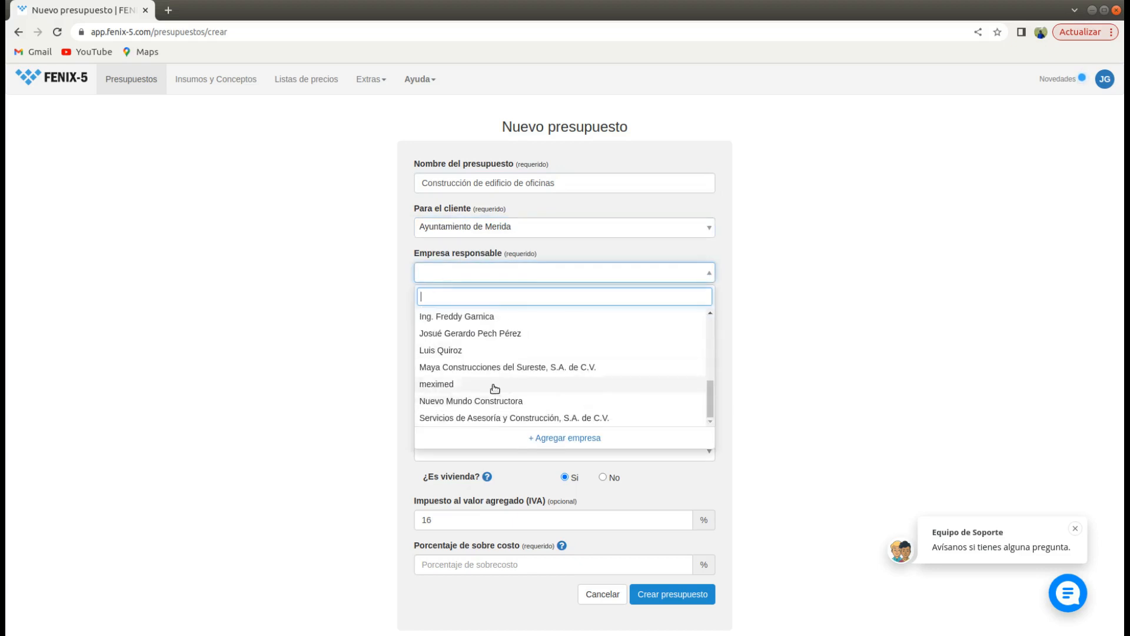
left_click(474, 334)
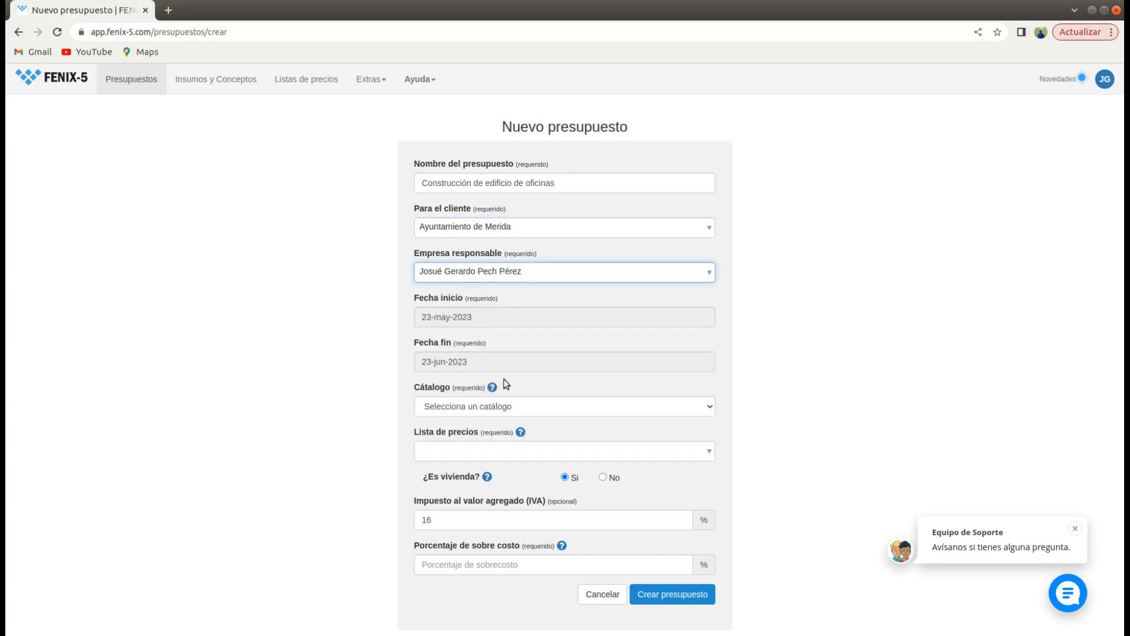
Set the budget's start date to 06-jun-2023.
left_click(503, 319)
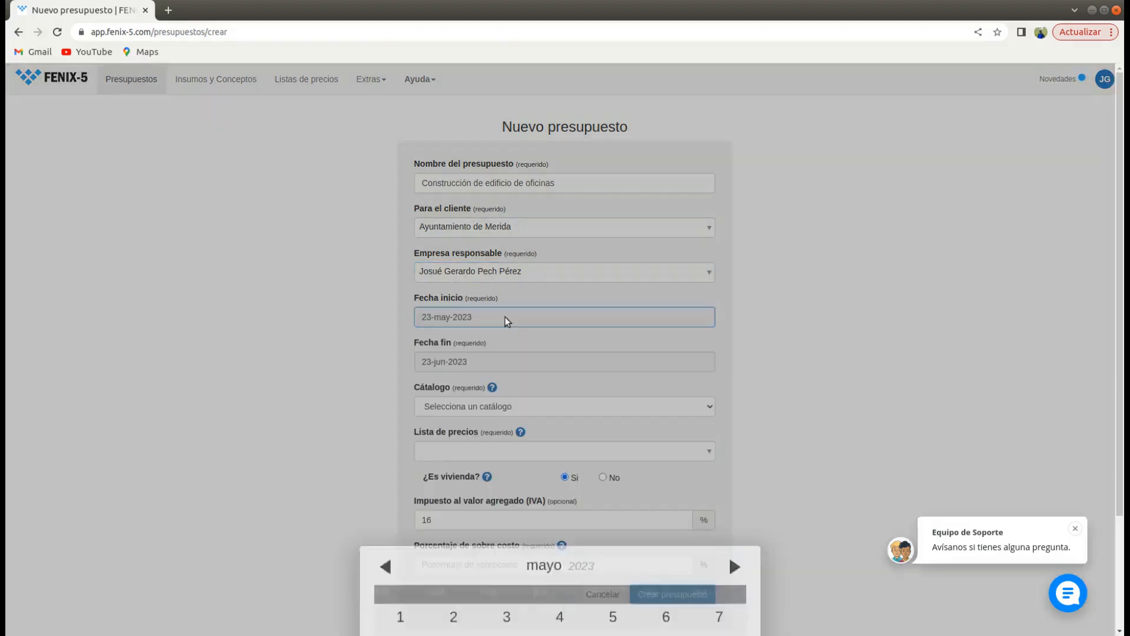
left_click(500, 322)
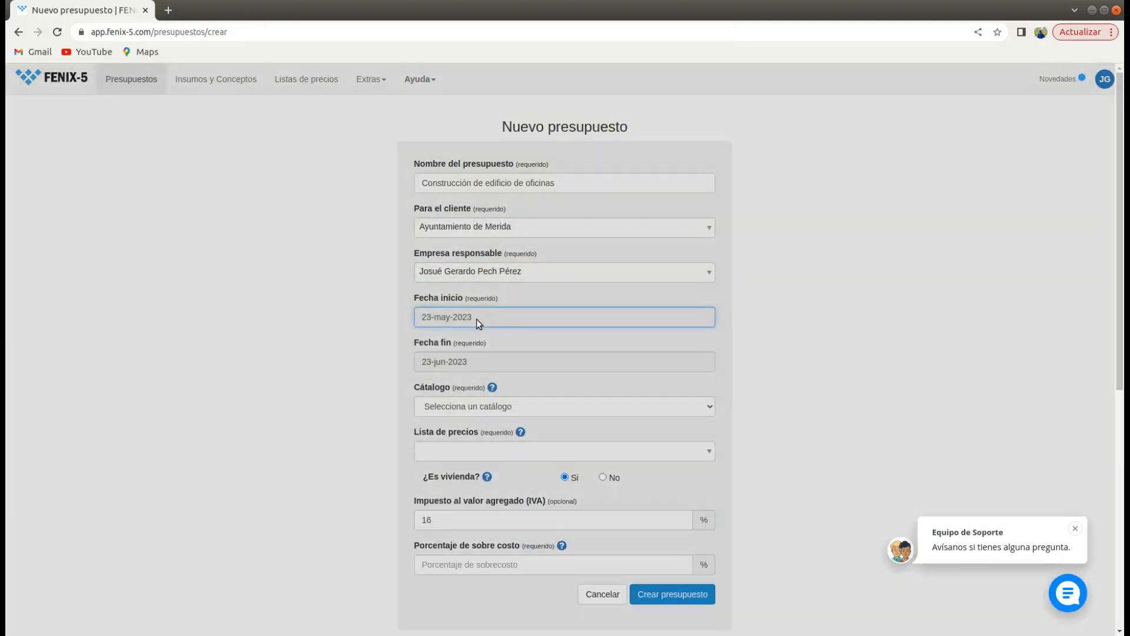
left_click(477, 321)
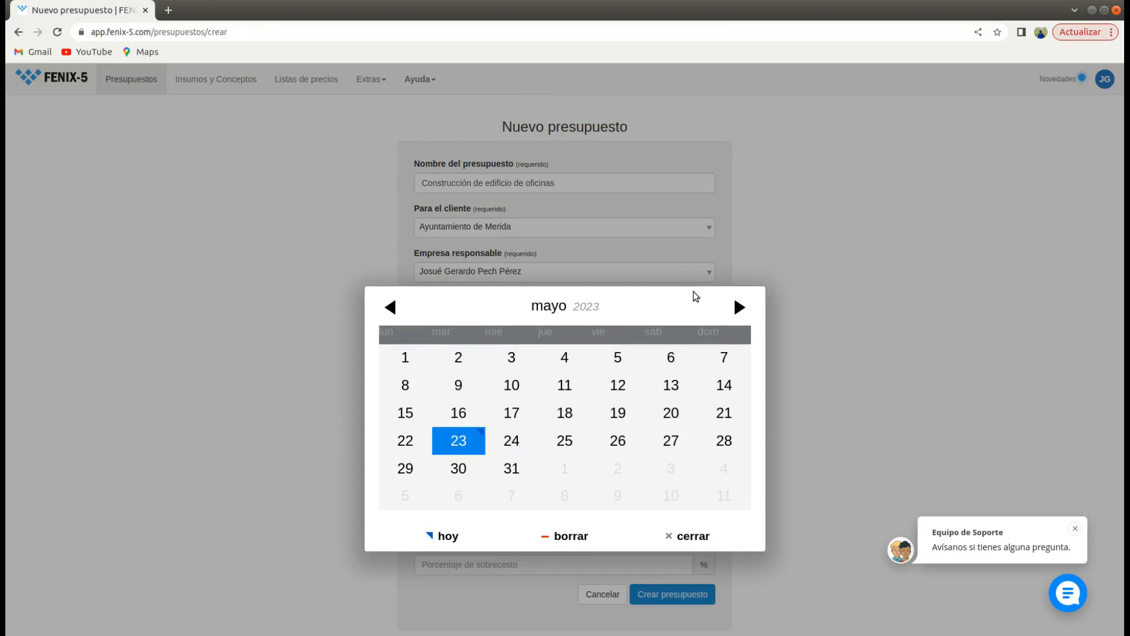
left_click(738, 316)
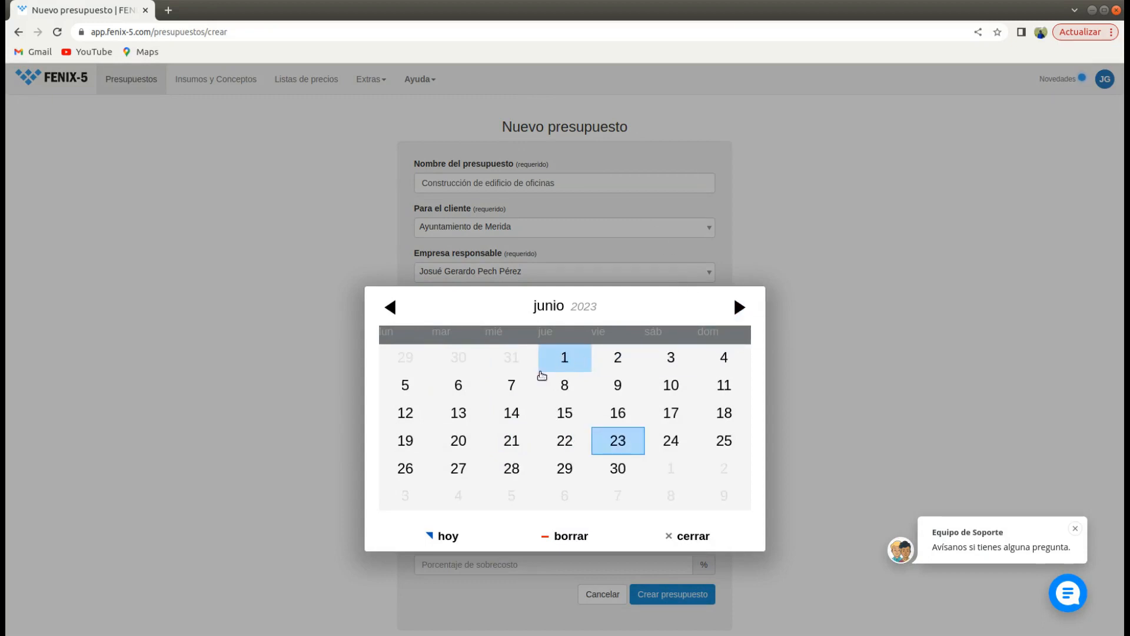
left_click(459, 385)
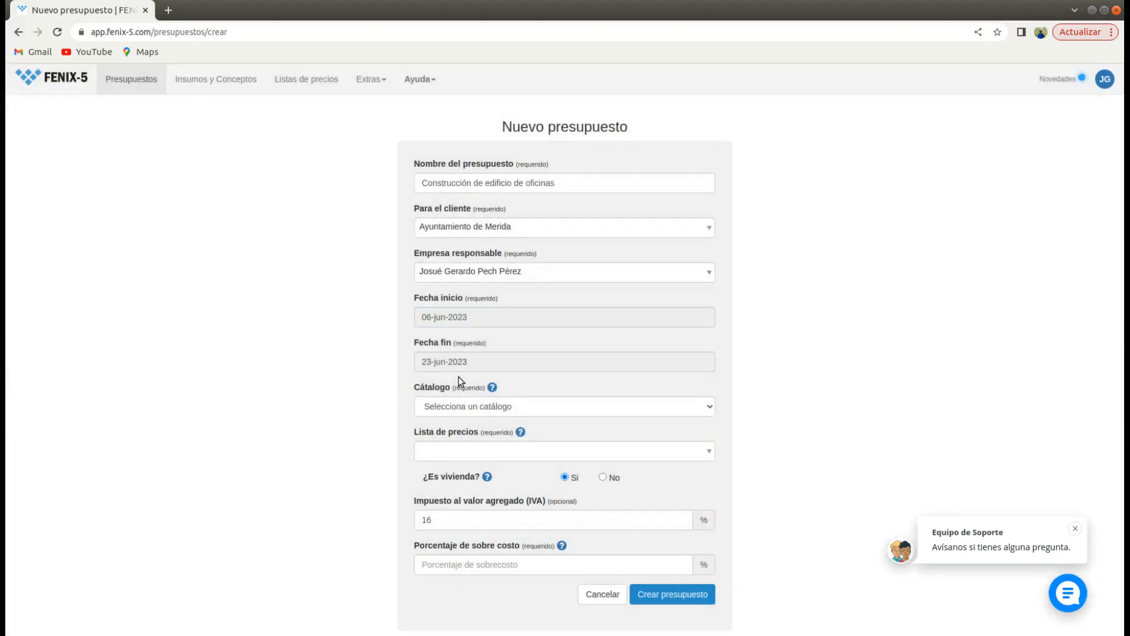
Set the budget's end date to 16-dic-2023.
left_click(483, 367)
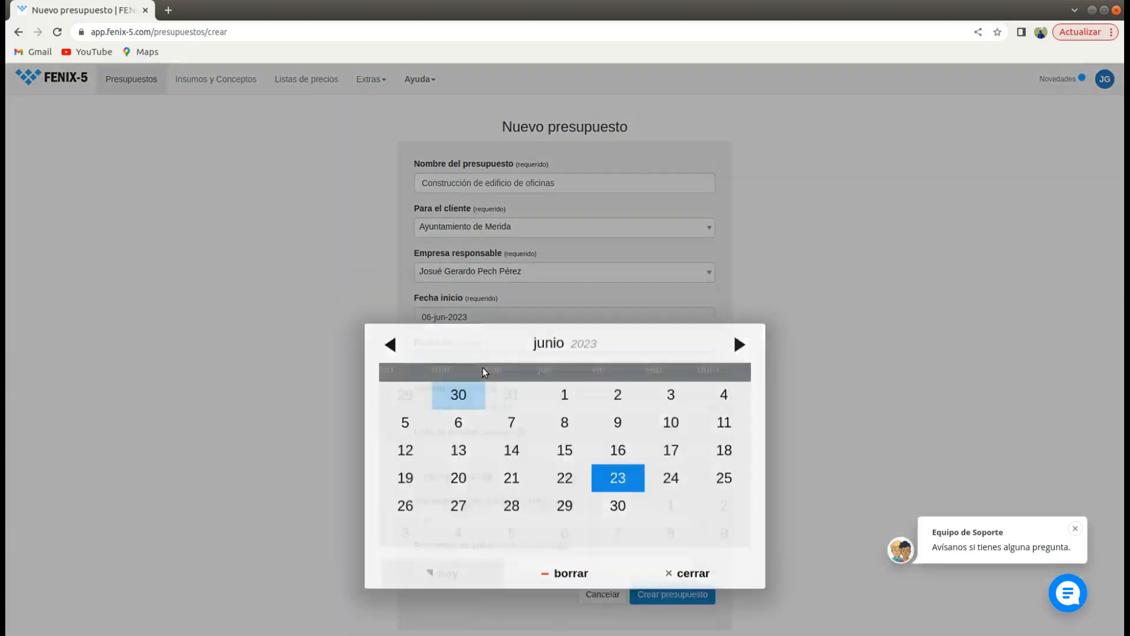
left_click(482, 360)
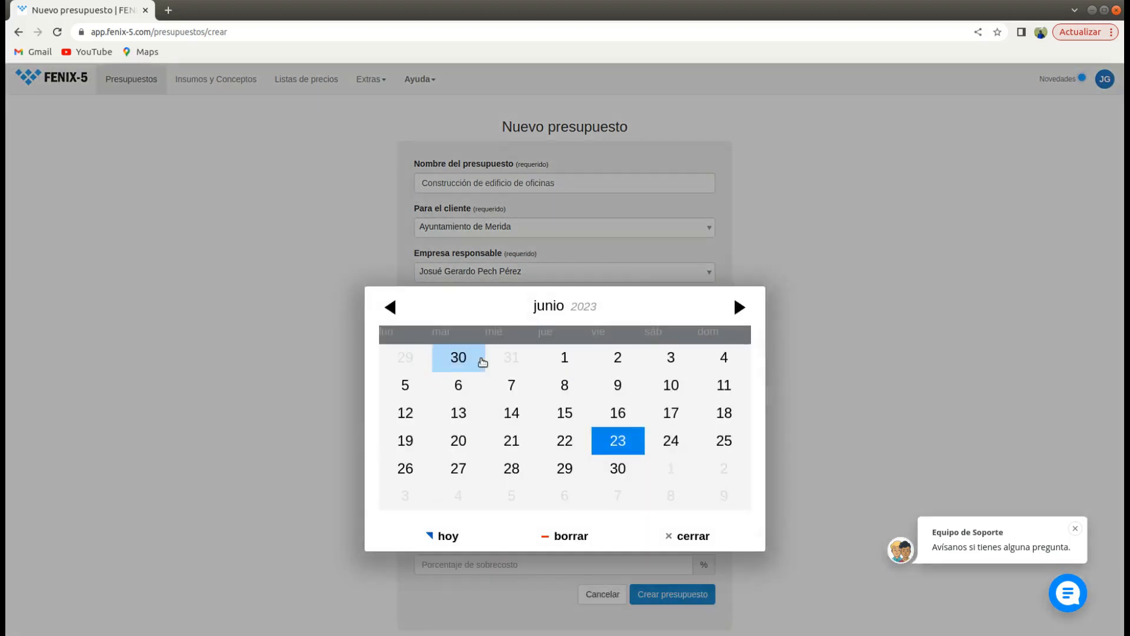
left_click(739, 306)
left_click(739, 307)
left_click(740, 309)
left_click(740, 307)
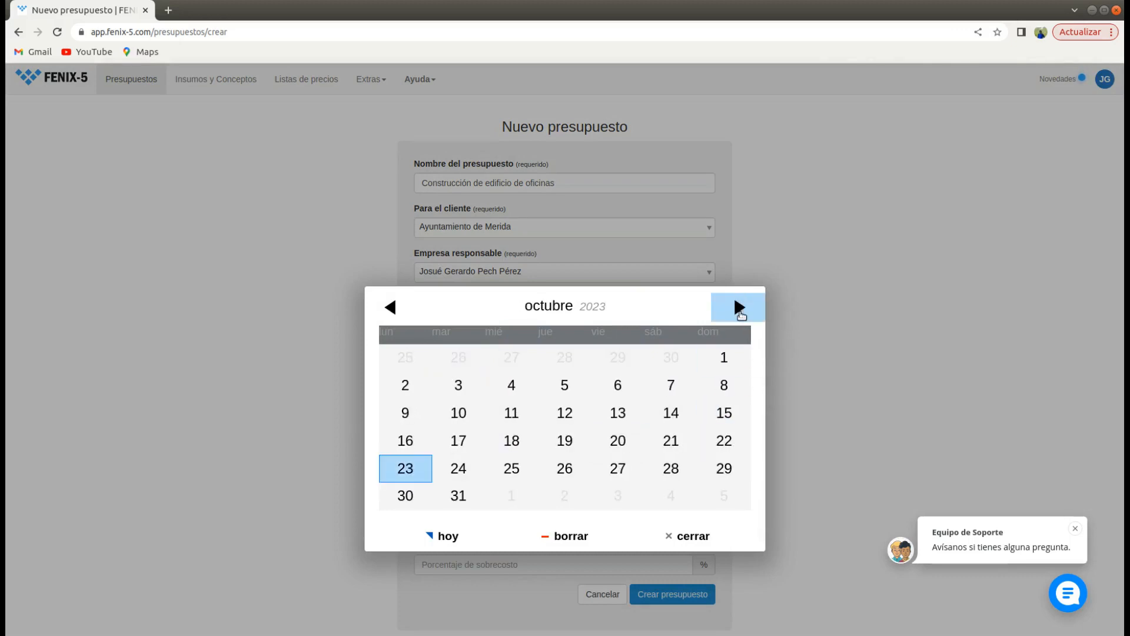
left_click(739, 307)
left_click(740, 307)
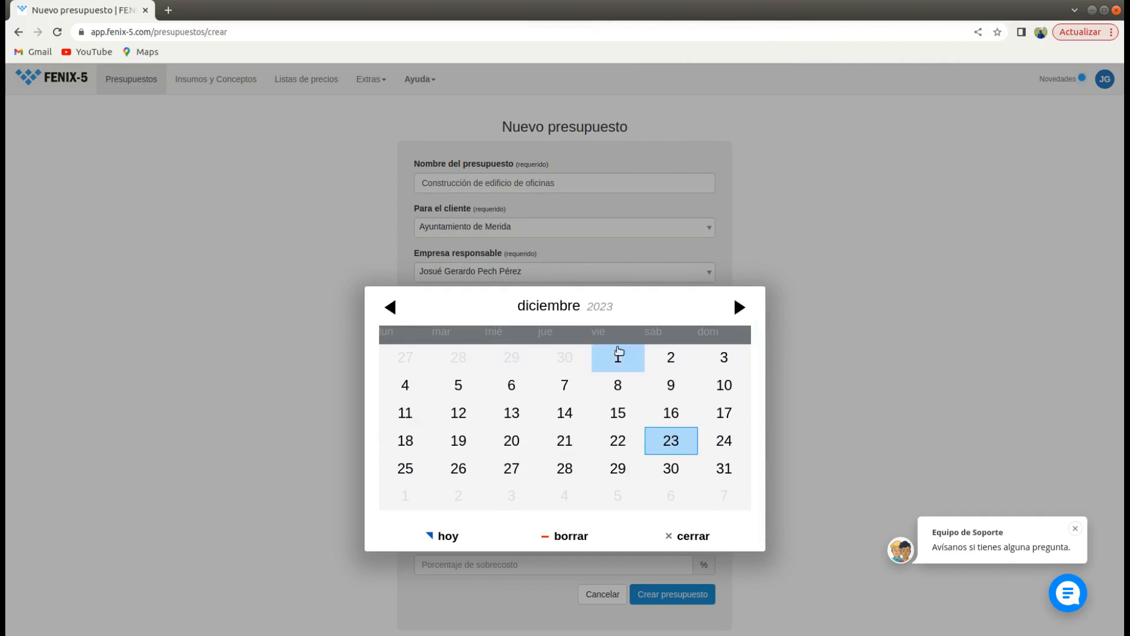
left_click(671, 413)
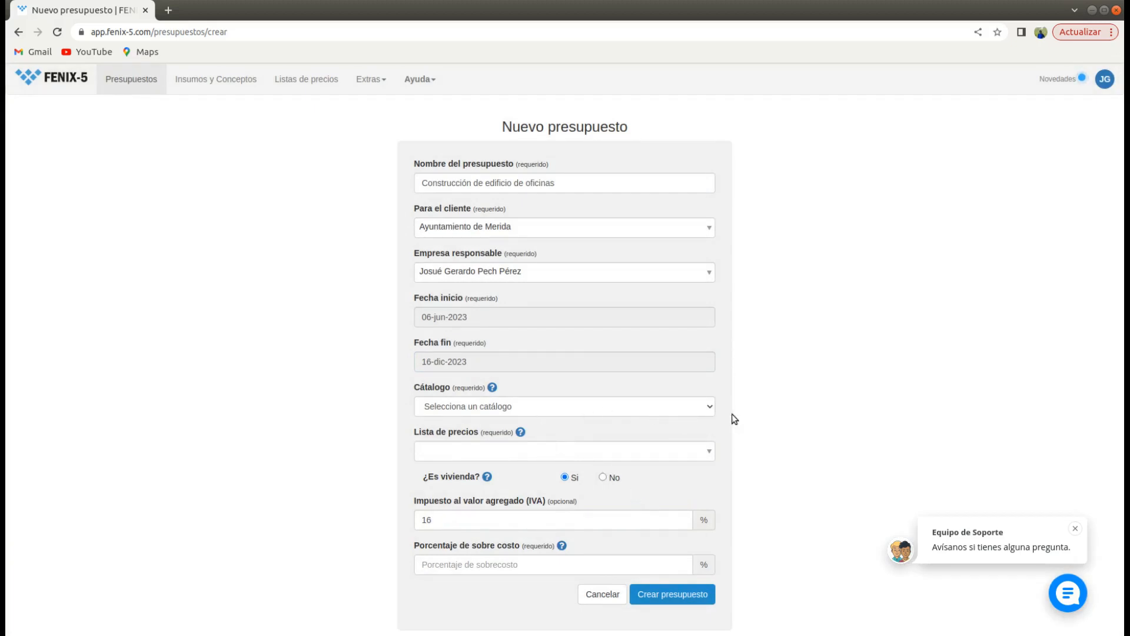
Base the budget on the Maestro catalogue and the price list "Maestro diciembre 2020".
left_click(709, 410)
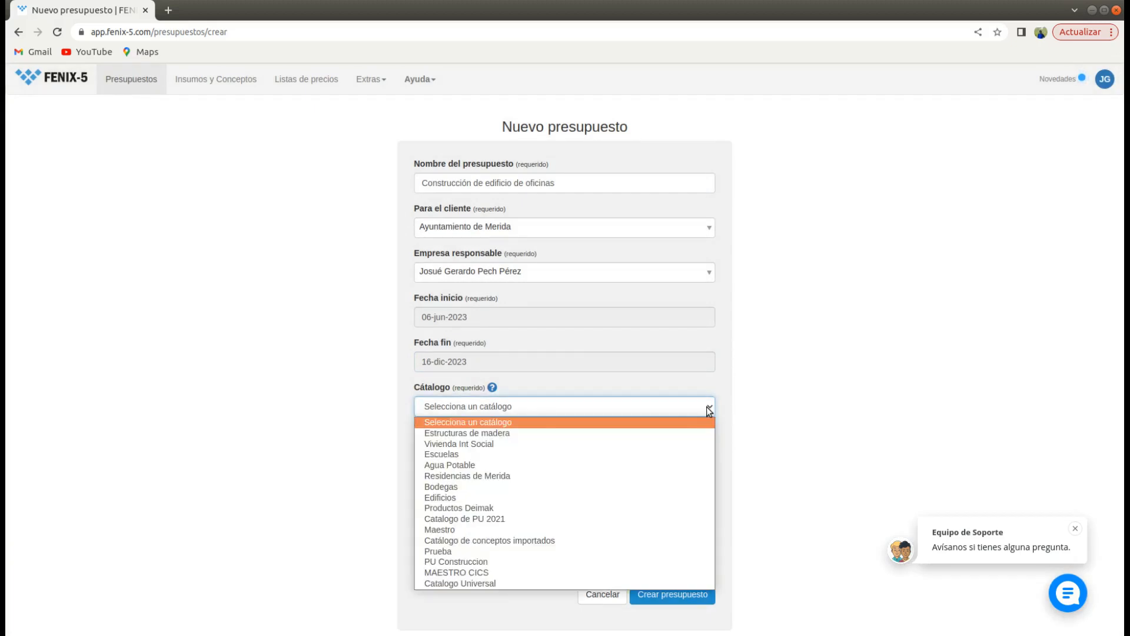
left_click(469, 530)
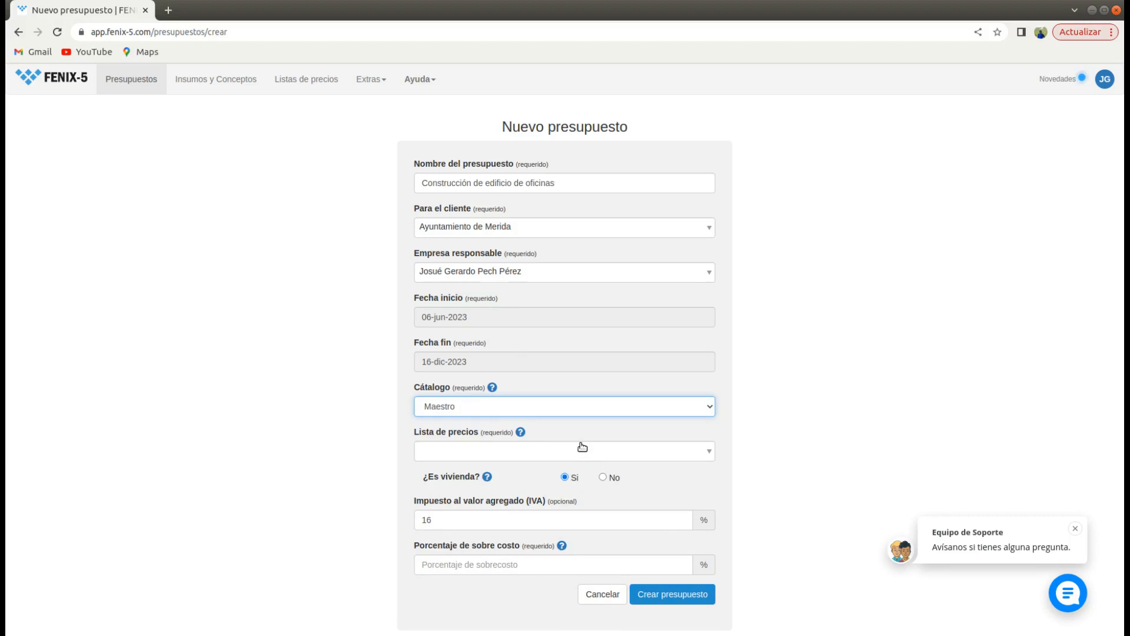
left_click(708, 453)
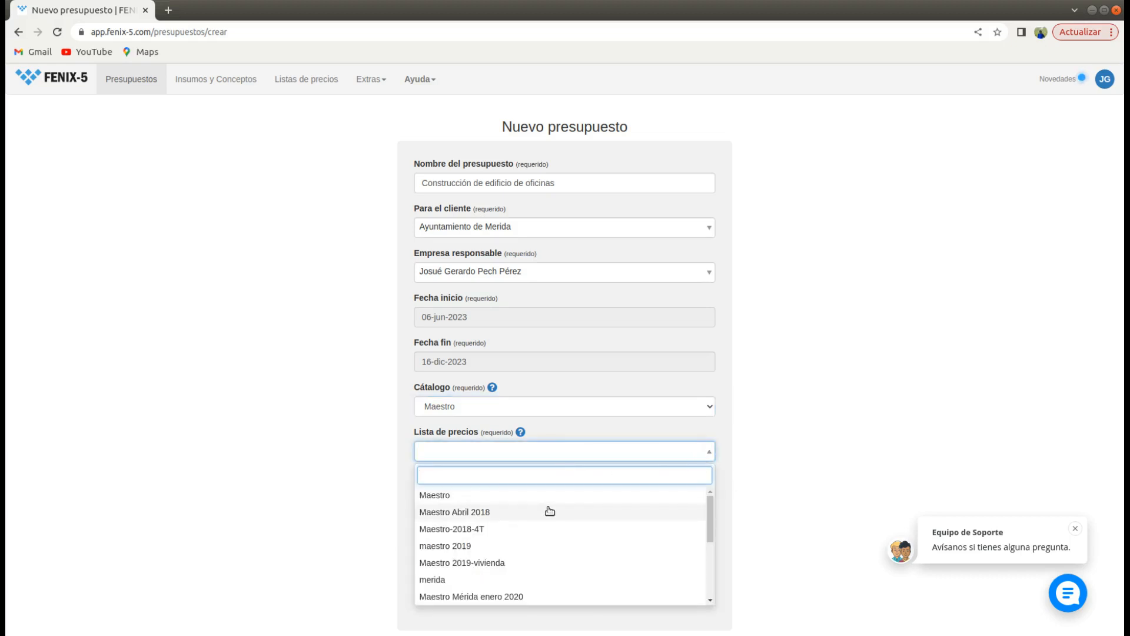
scroll(550, 510, "down", 2)
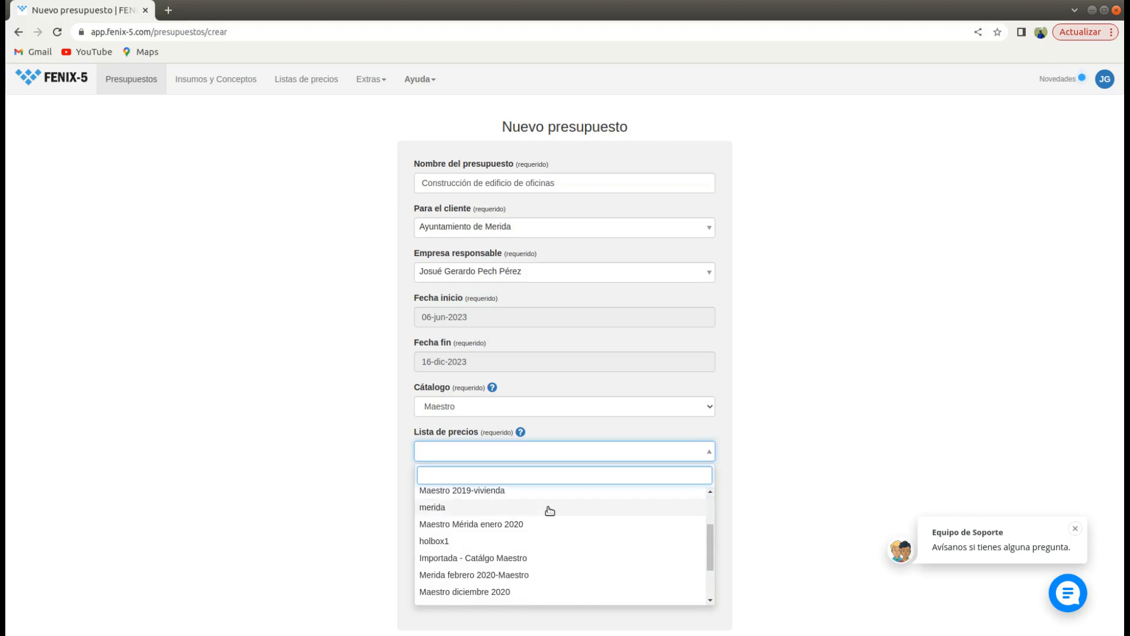
left_click(506, 594)
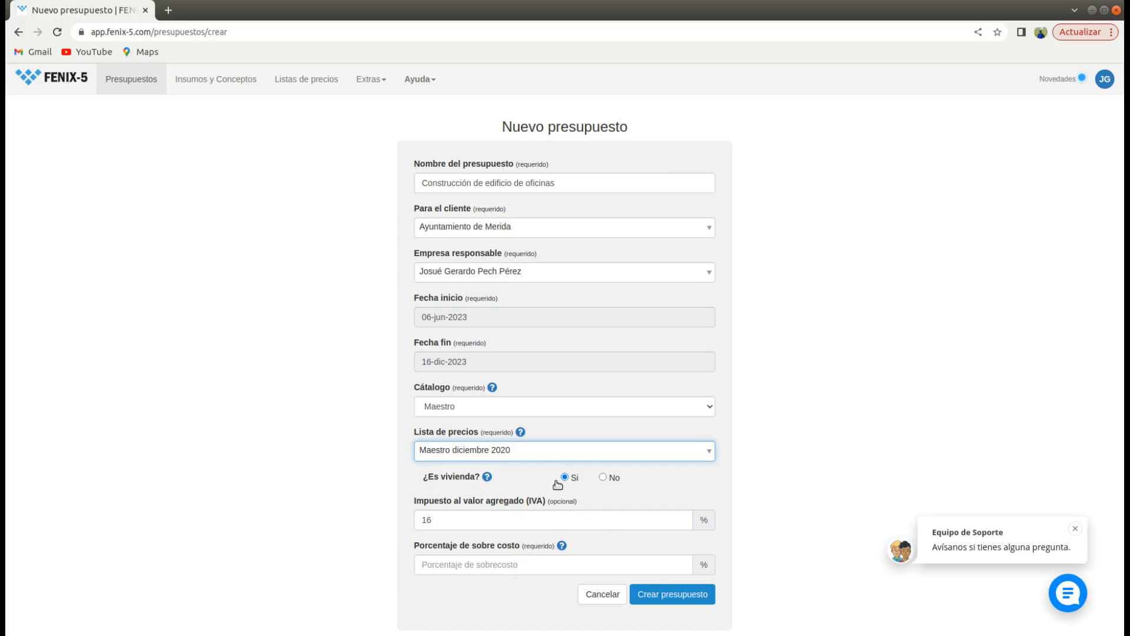
Mark the budget as not being for housing, set its sobre costo percentage to 30, and create it.
left_click(603, 477)
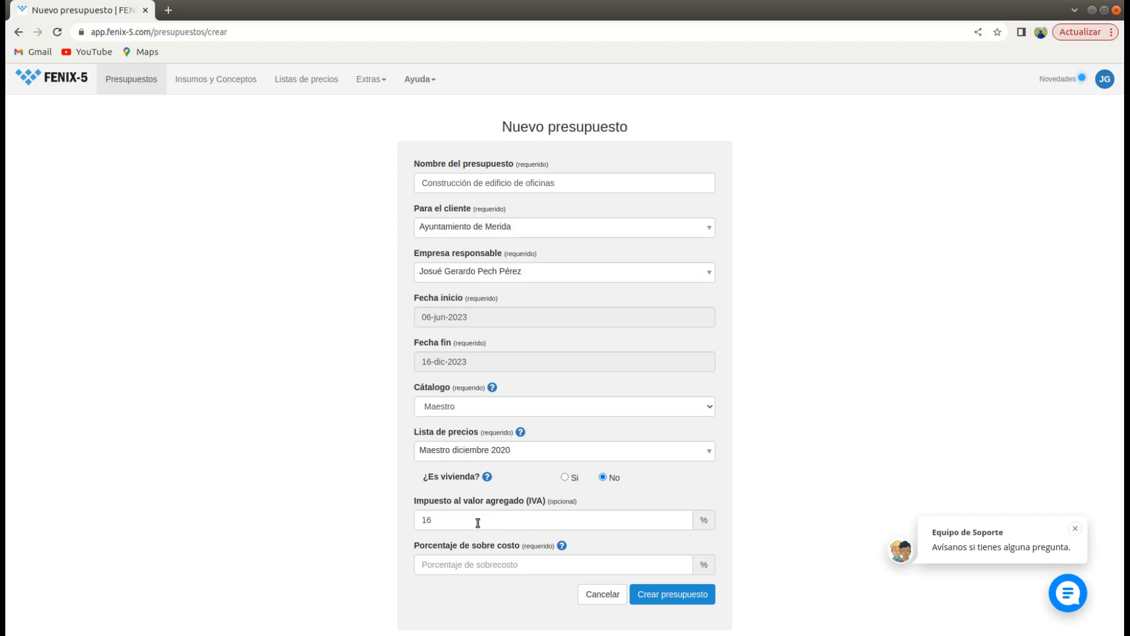
left_click(446, 567)
type("30")
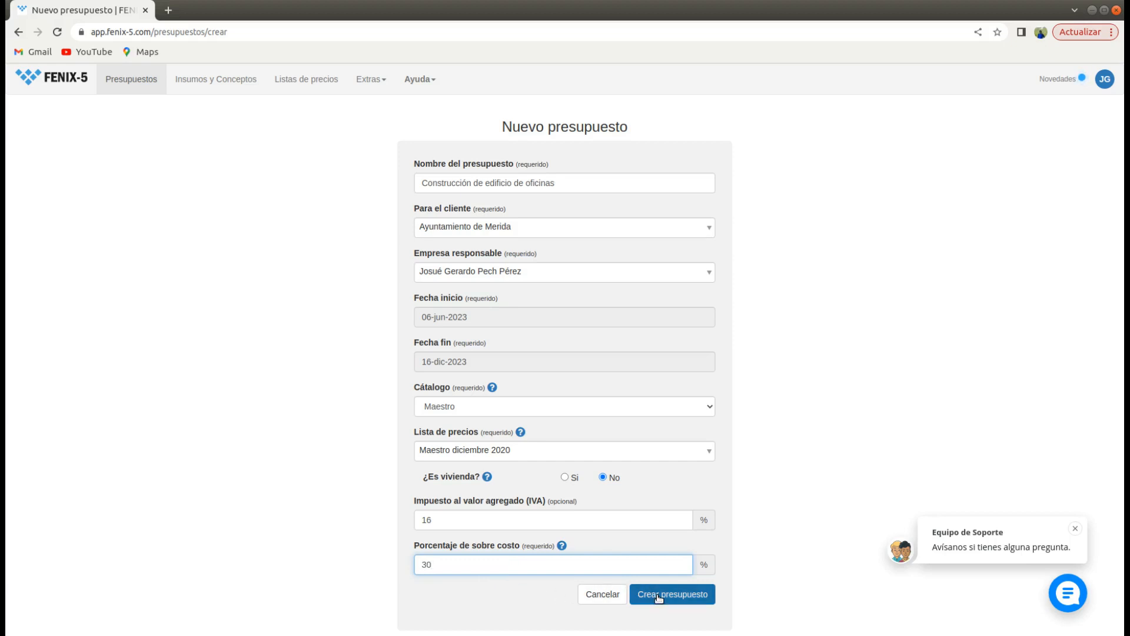
left_click(658, 596)
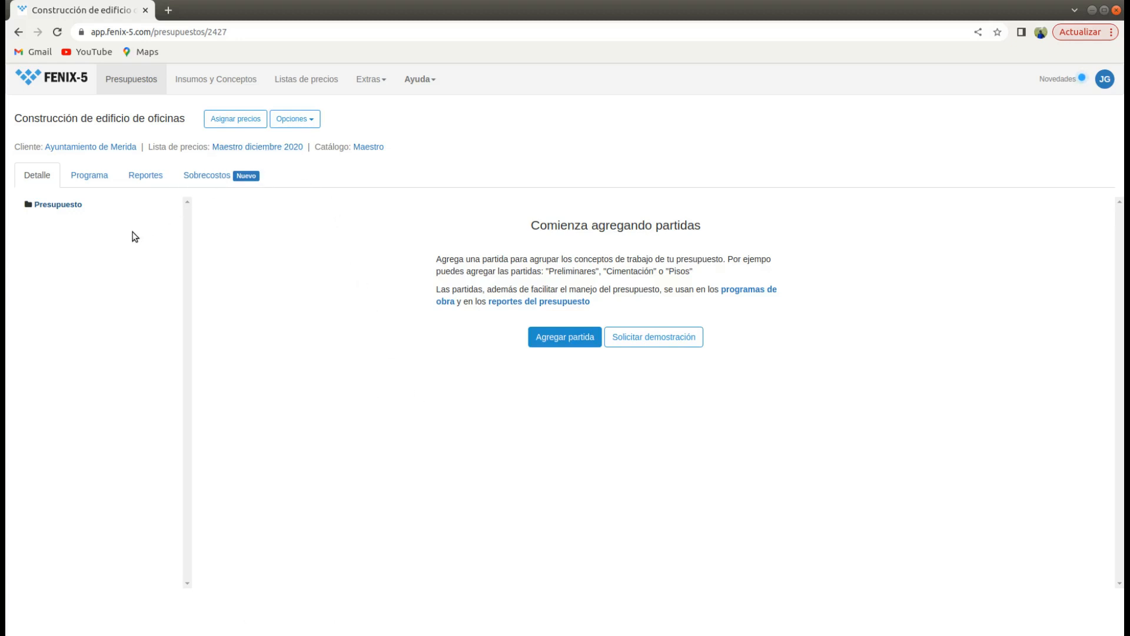
Add a partida with the key 01 and the name "Trabajos Preliminares" to the budget, saving it so another can follow.
left_click(575, 339)
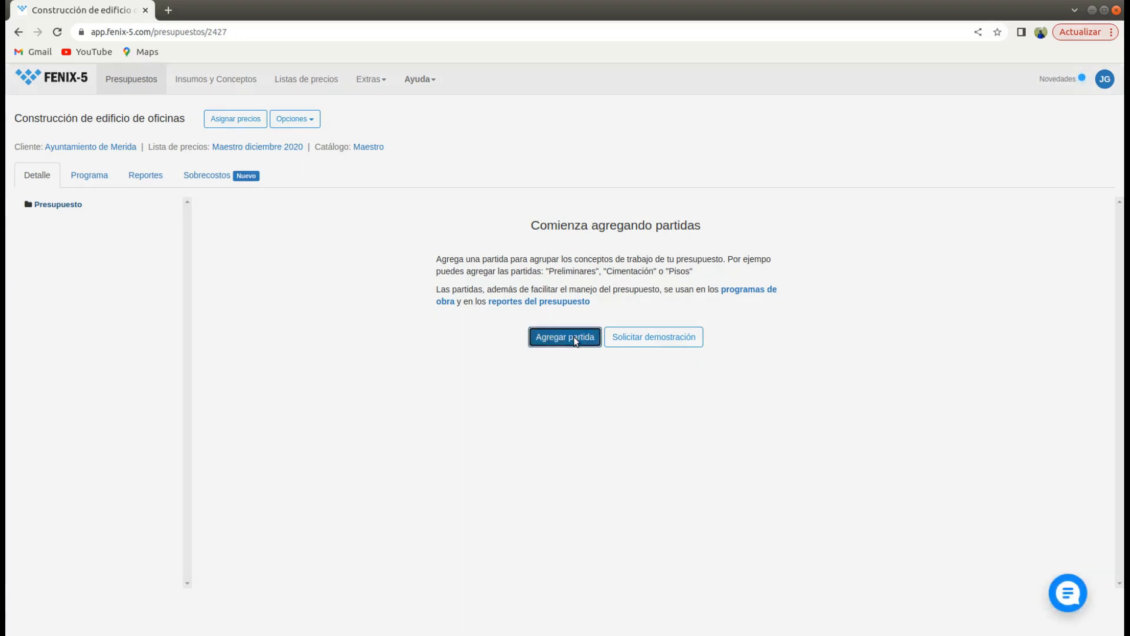
left_click(540, 156)
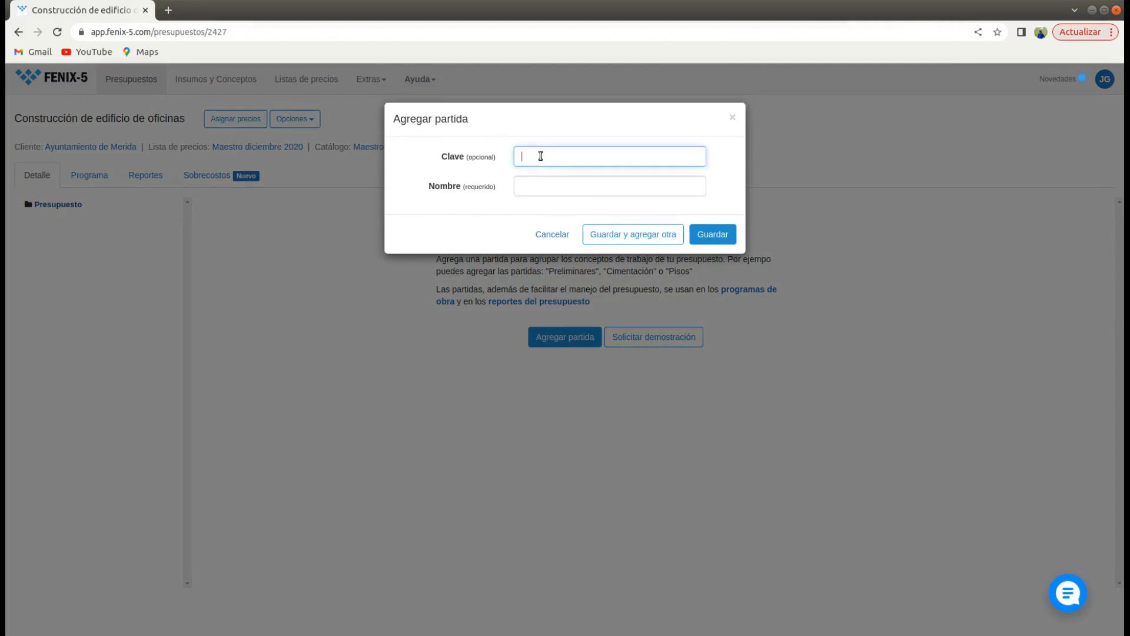
type("01")
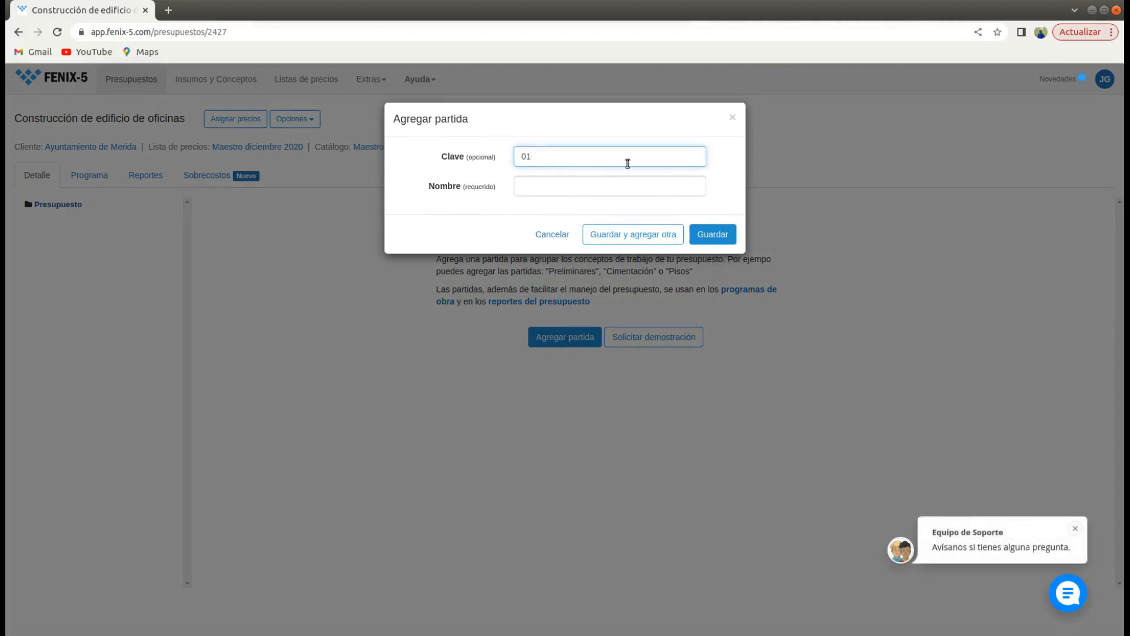
left_click(579, 188)
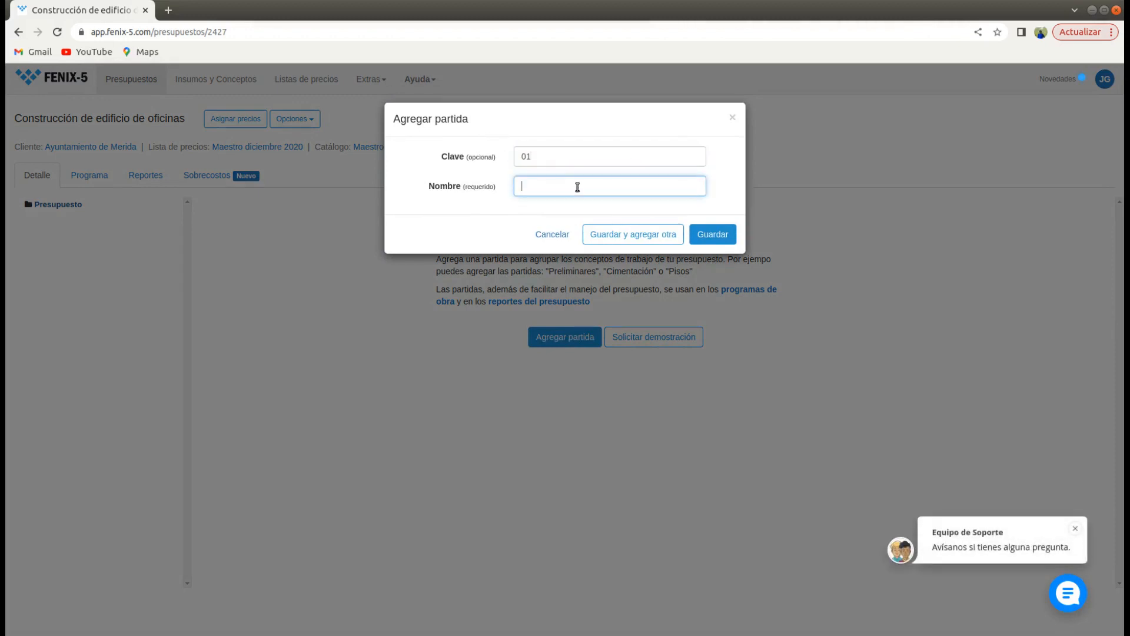
type("Trabajos Preliminares")
left_click(649, 235)
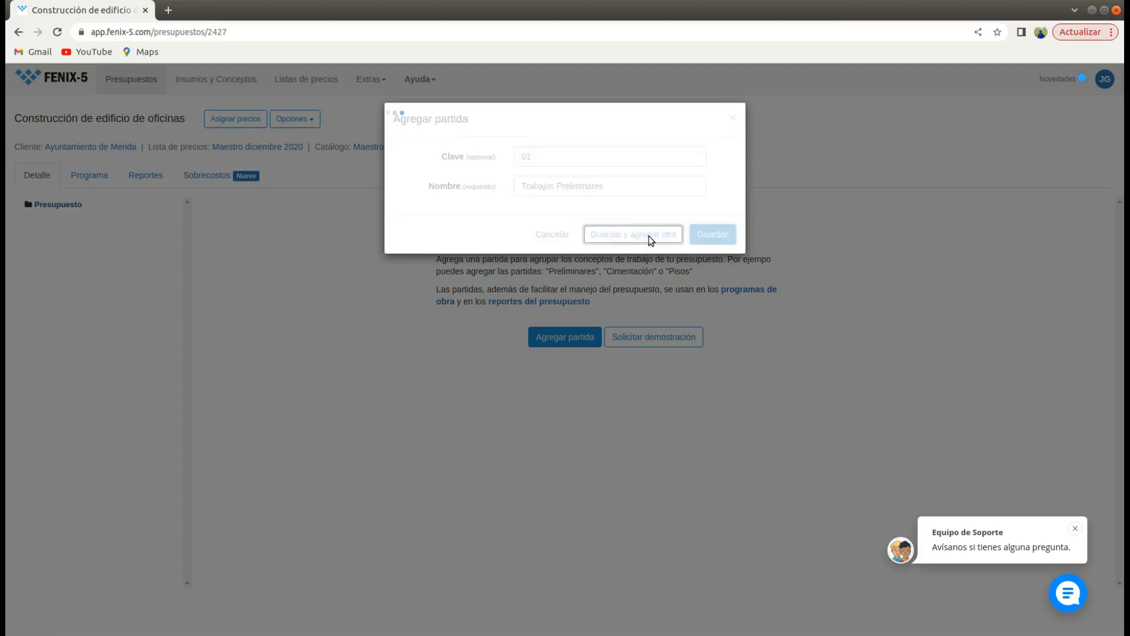
Add a partida with the key 02 and the name "Cimentación", saving it so another can follow.
left_click(561, 163)
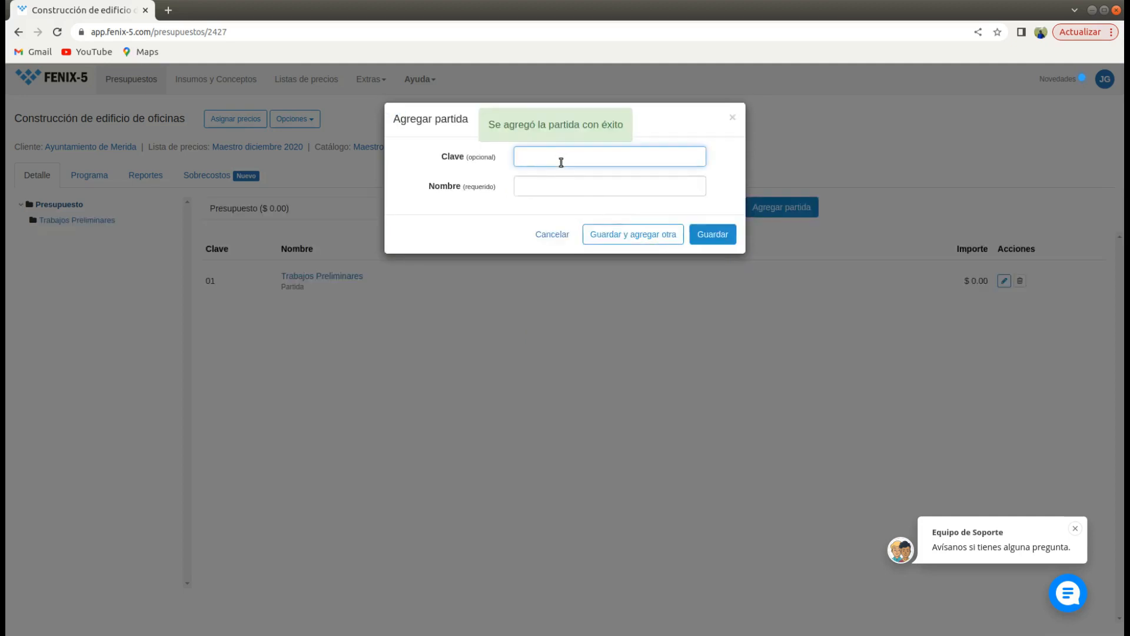
type("02")
left_click(551, 189)
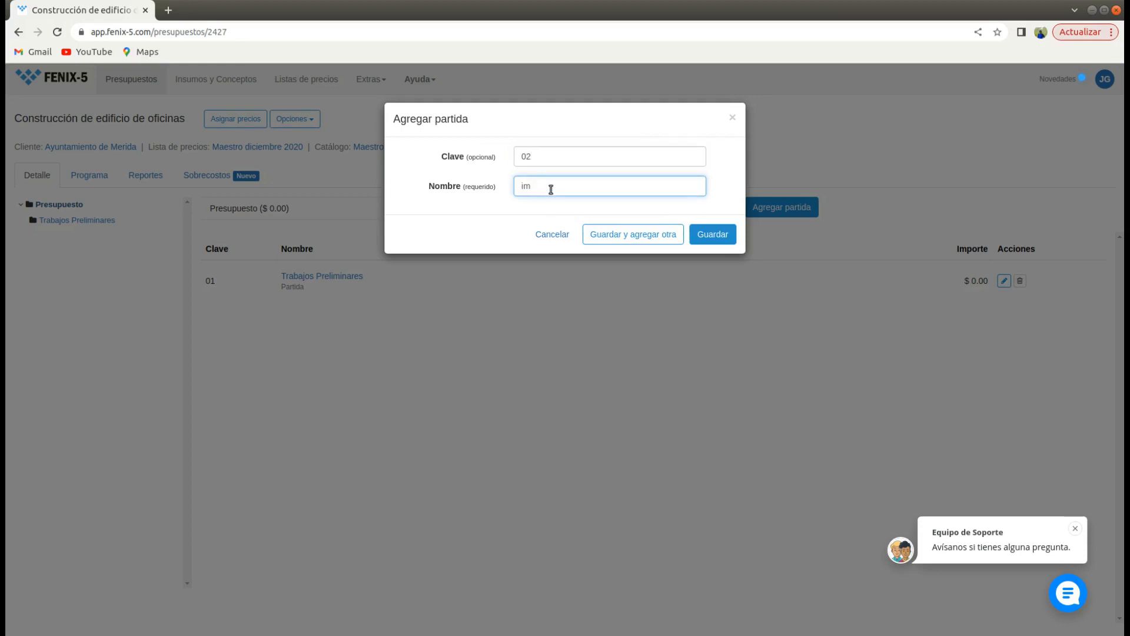
type("Cimentación")
left_click(643, 235)
Add a partida with the key 03 and the name "Estructura", saving it so another can follow.
left_click(561, 155)
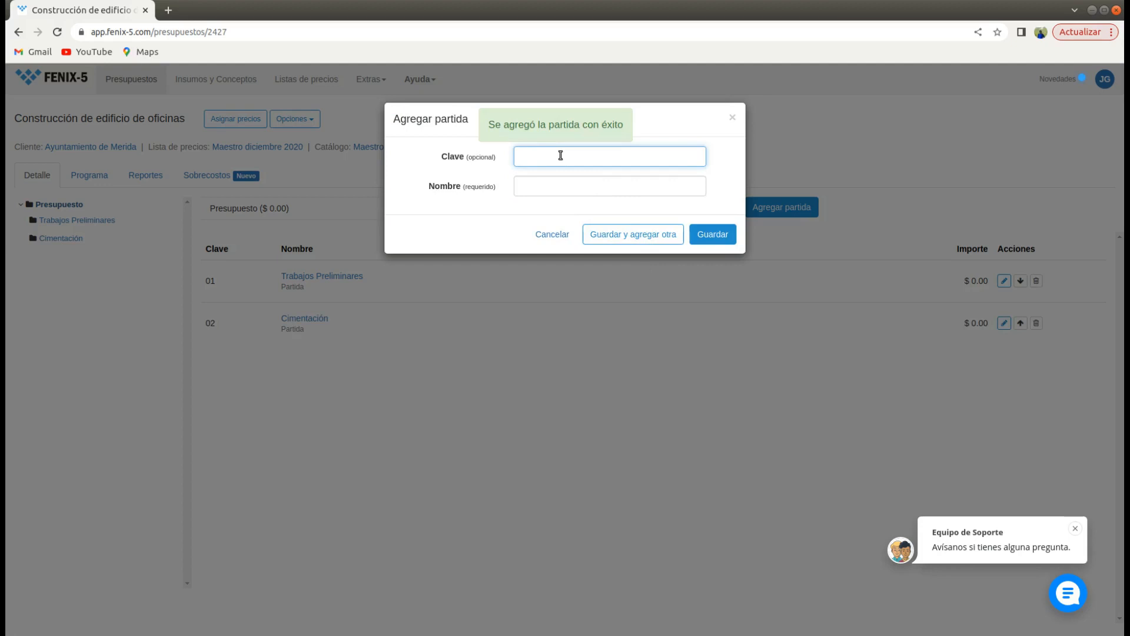
type("03")
left_click(551, 185)
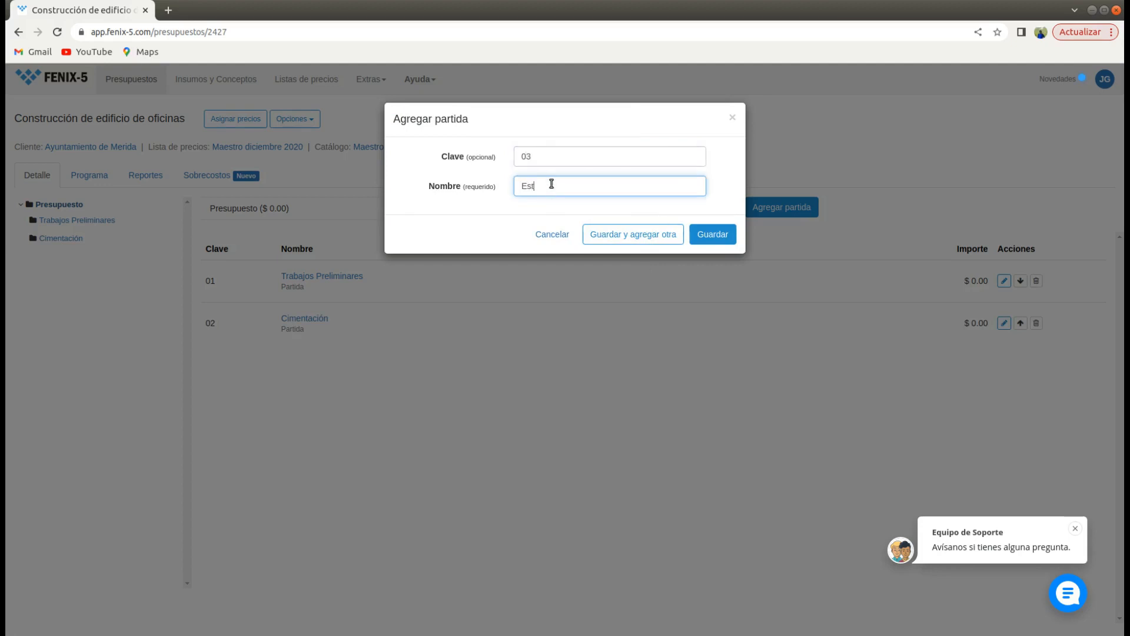
type("Estructura")
left_click(635, 235)
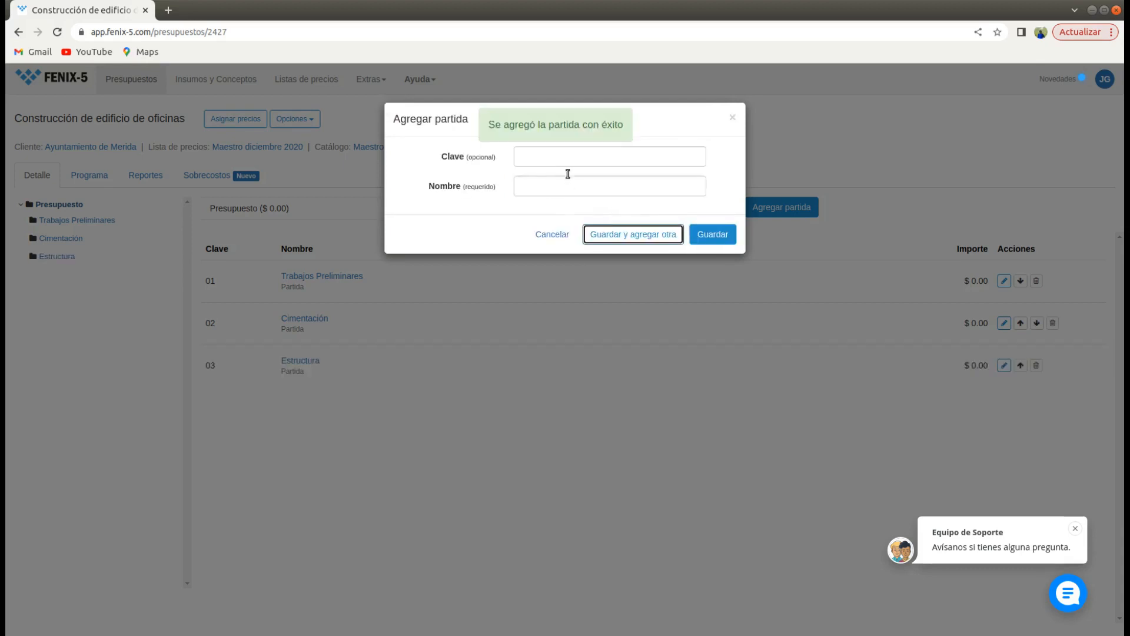
Add a partida with the key 04 and the name "Muros", saving it so another can follow.
left_click(549, 160)
type("04")
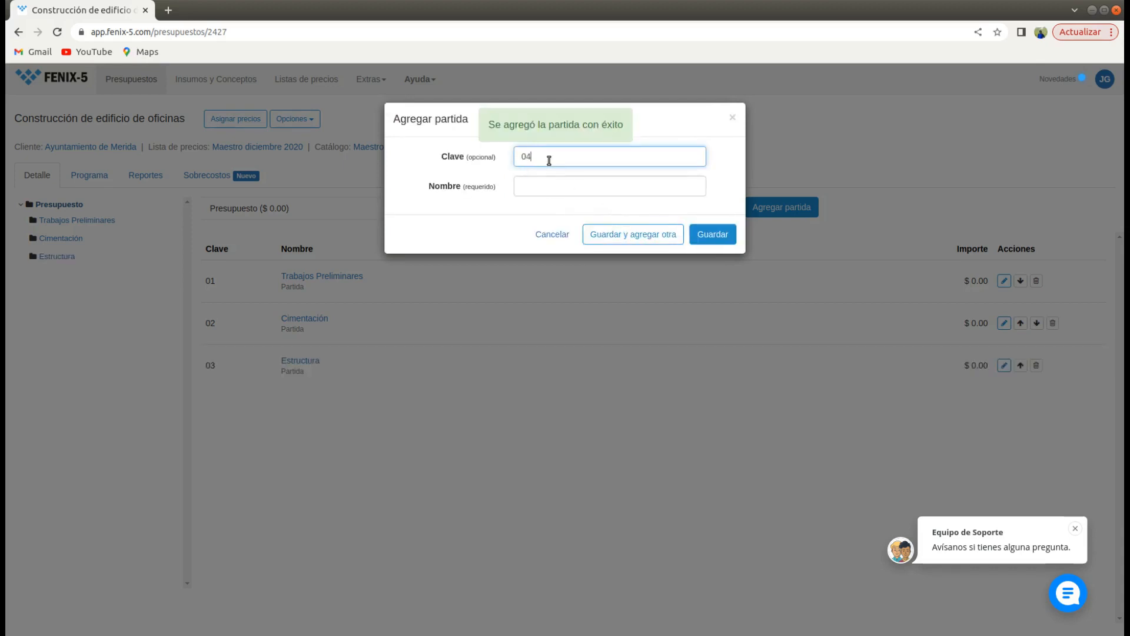
left_click(538, 189)
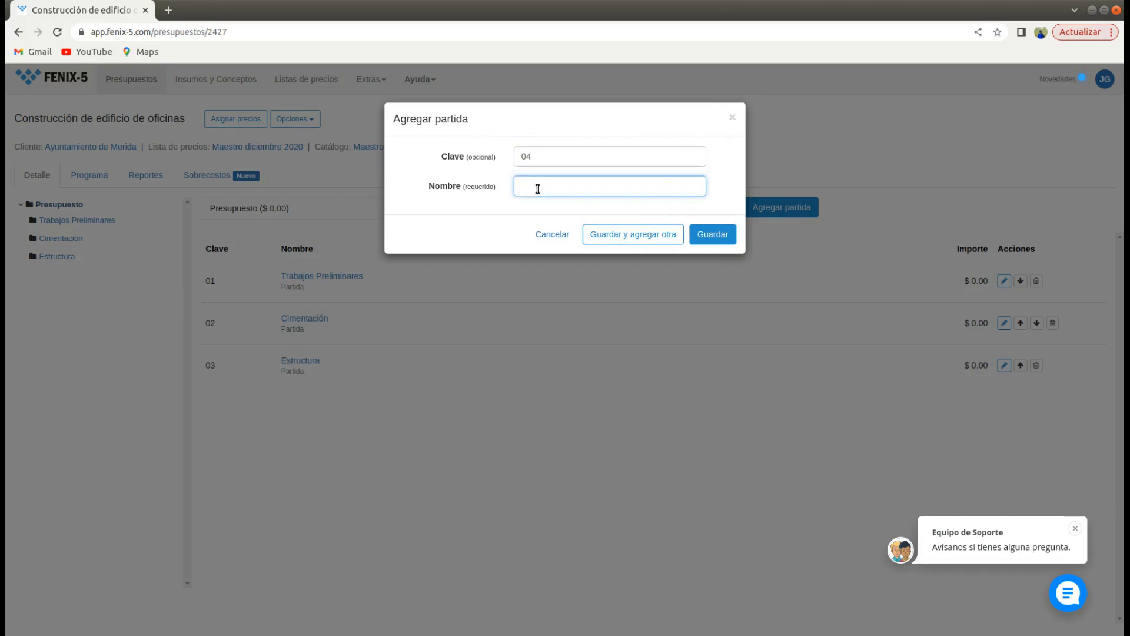
type("Muros")
left_click(611, 241)
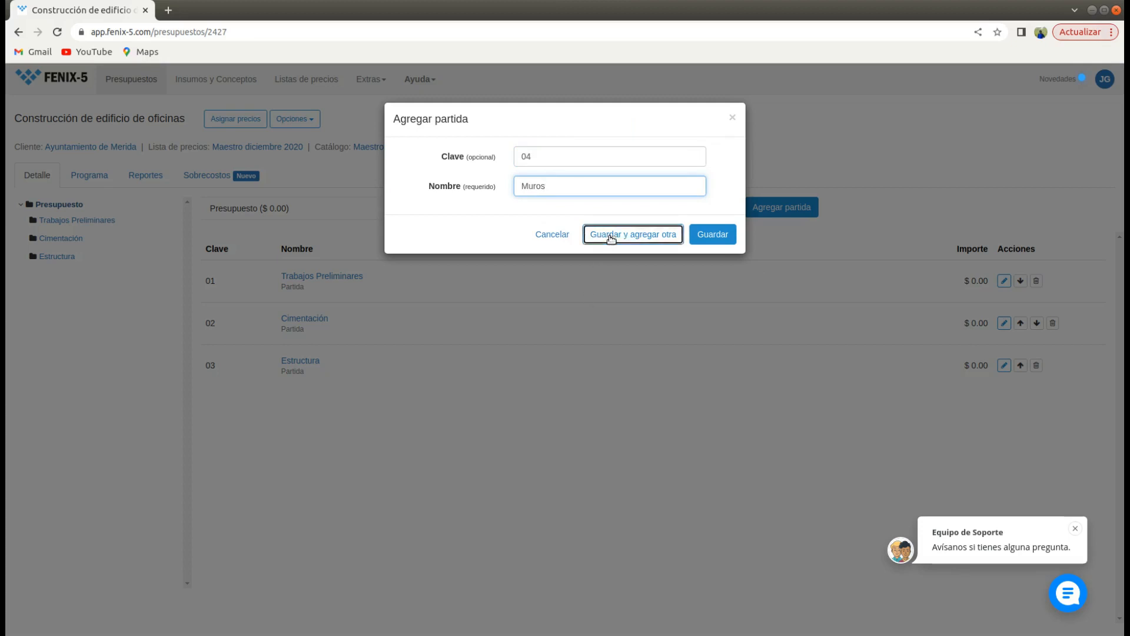
Add the last partida with the key 05 and the name "Instalación Eléctrica", and save it.
left_click(536, 154)
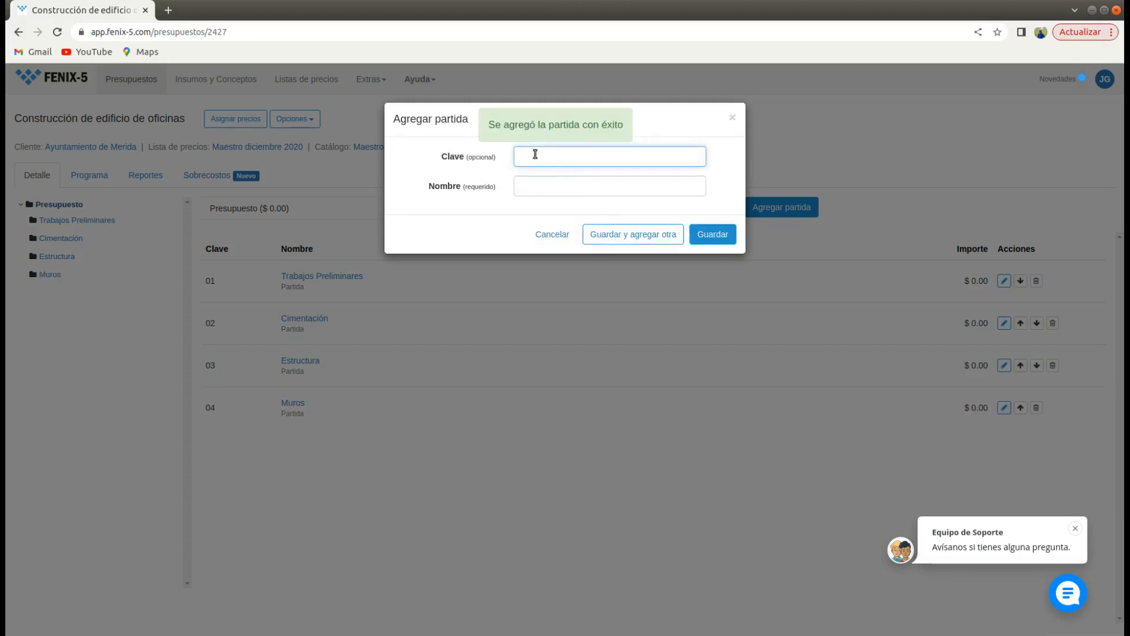
left_click(546, 185)
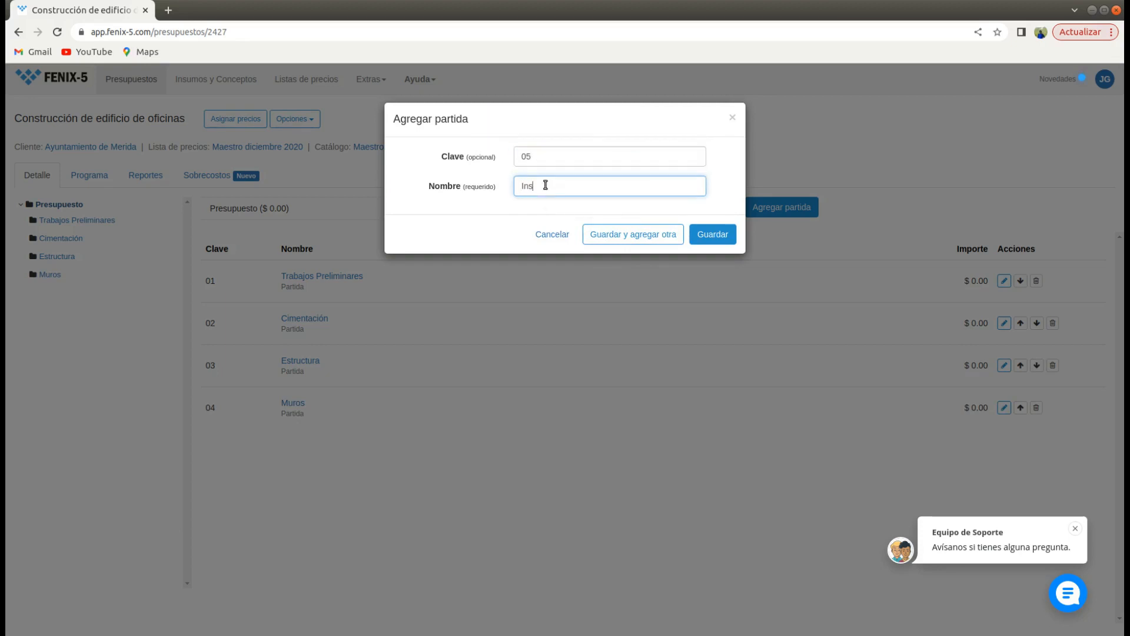
type("Instalac")
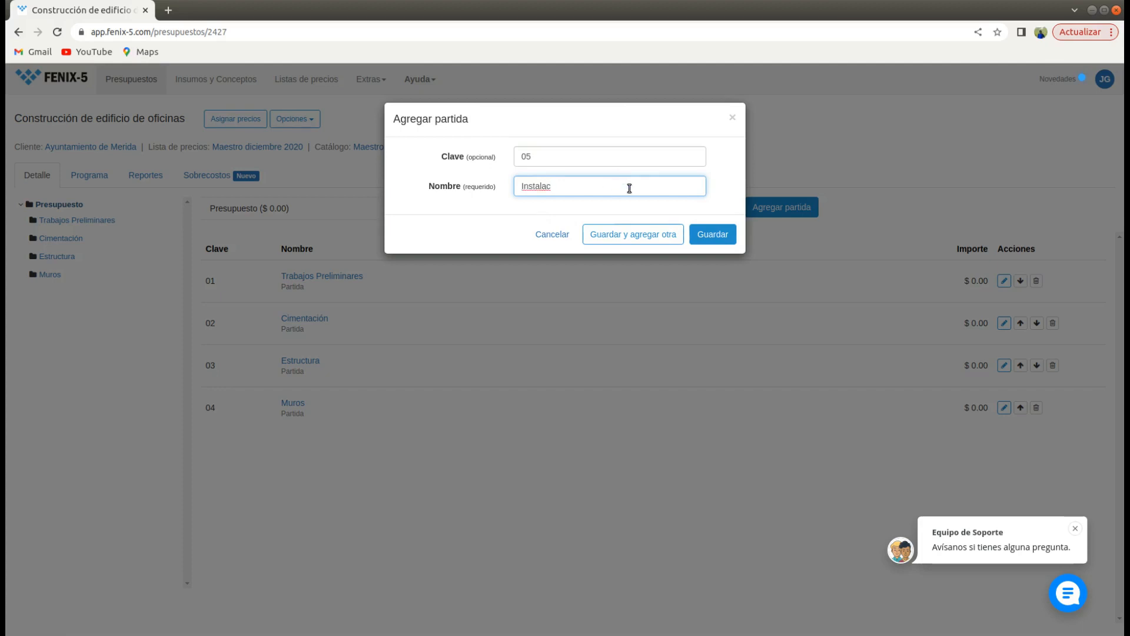
type("ión Eléctrica")
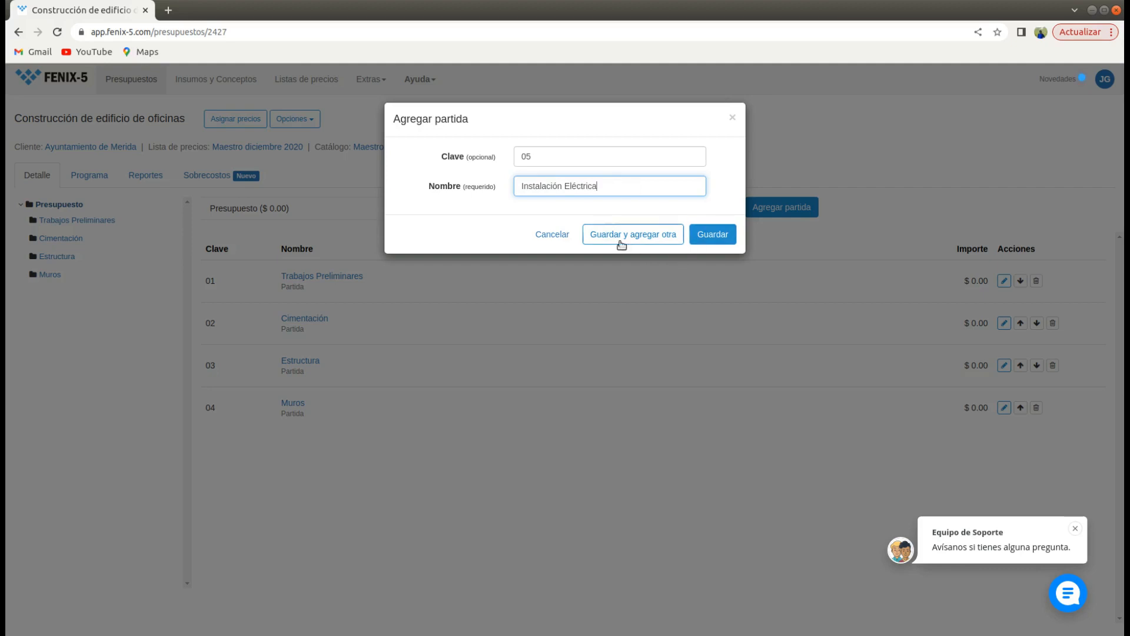
left_click(713, 239)
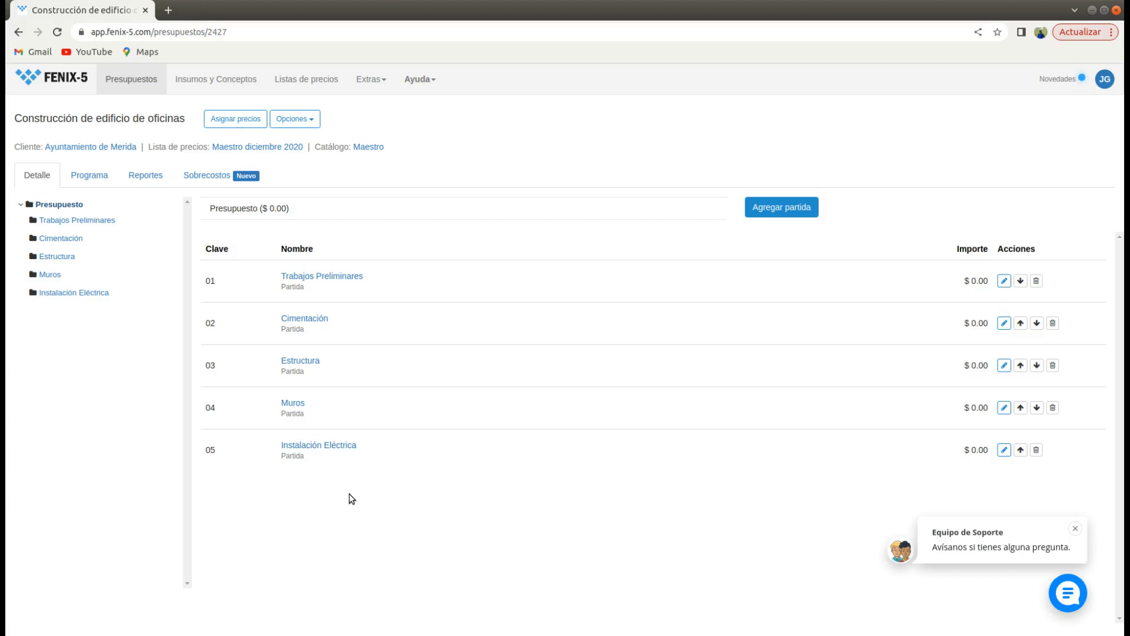
Add the concepto TPR-001 "Desmonte y/o deshierbe por medios mecanicos" to Trabajos Preliminares with a quantity of 1000 M2.
left_click(347, 280)
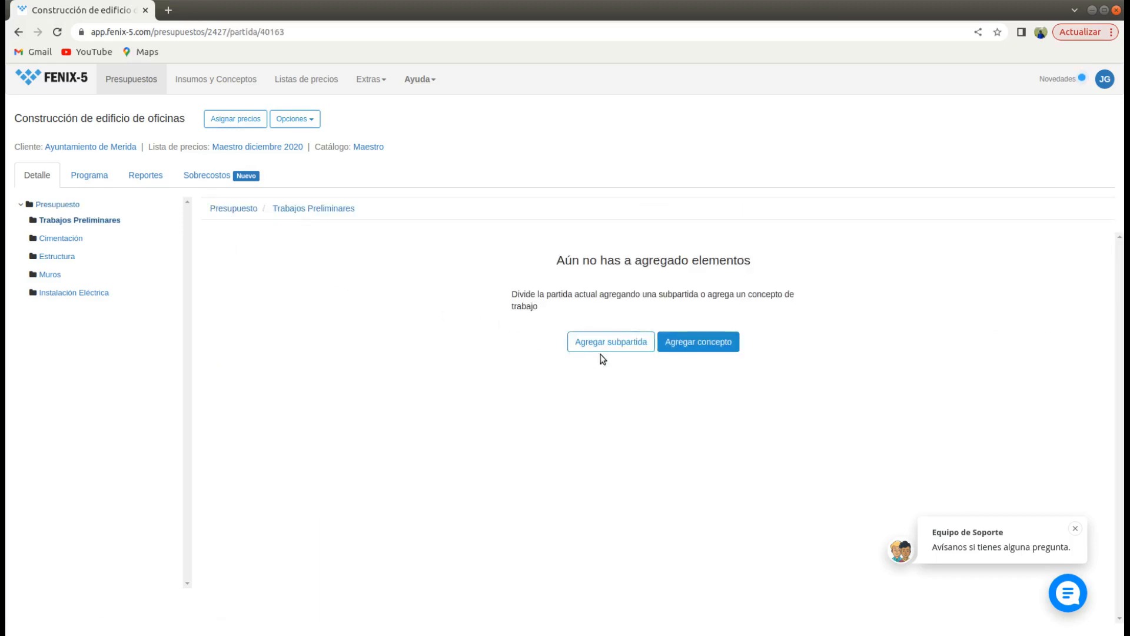
left_click(702, 344)
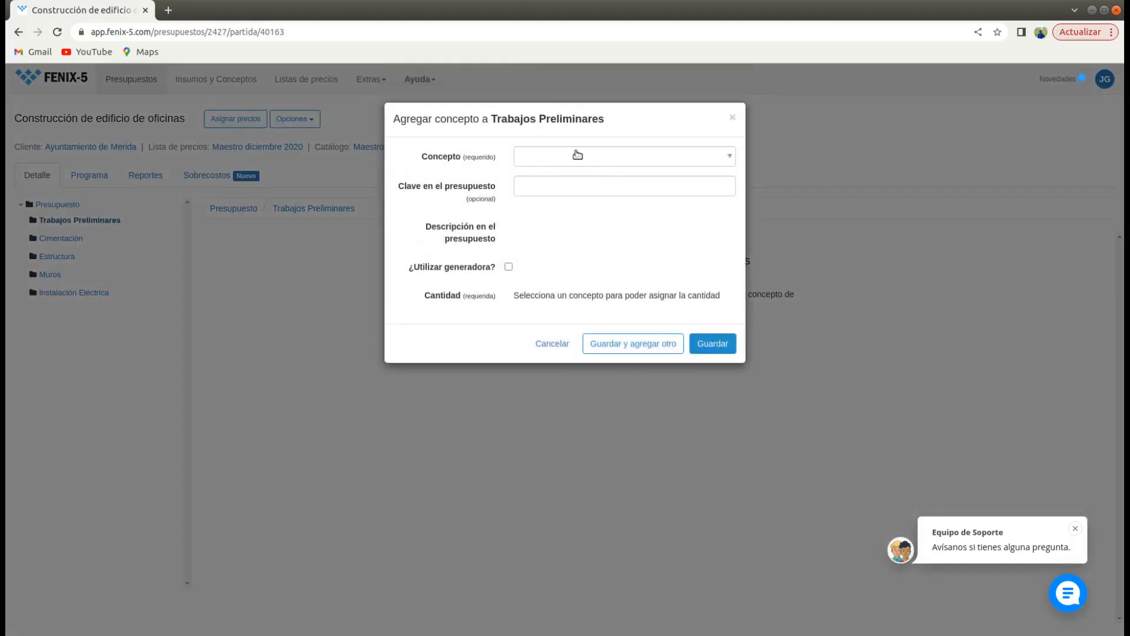
left_click(554, 159)
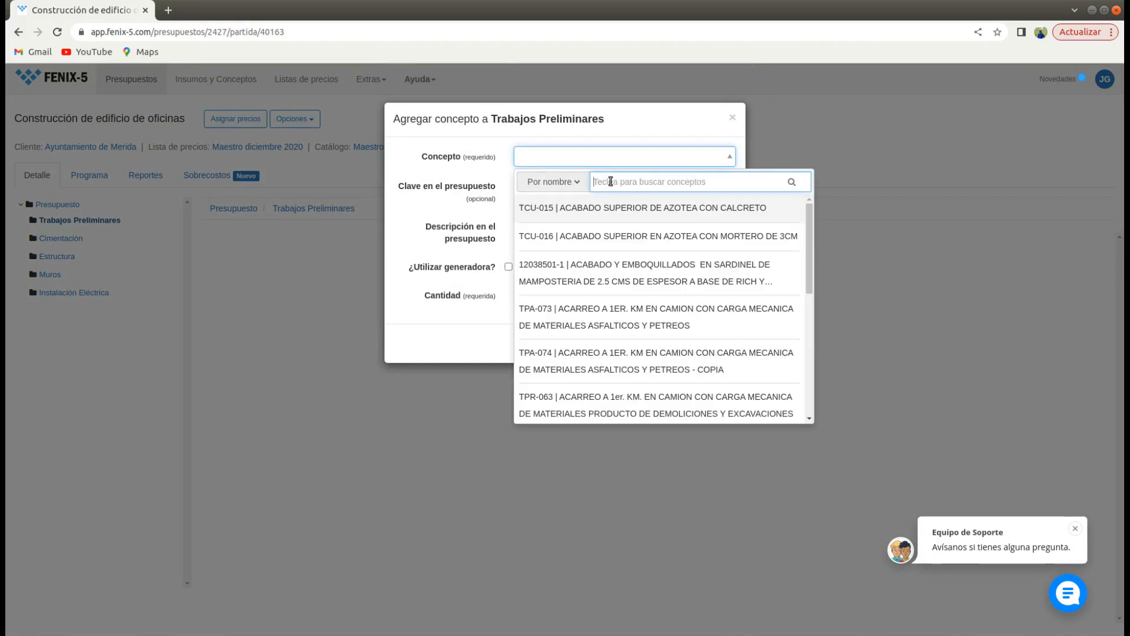
type("des")
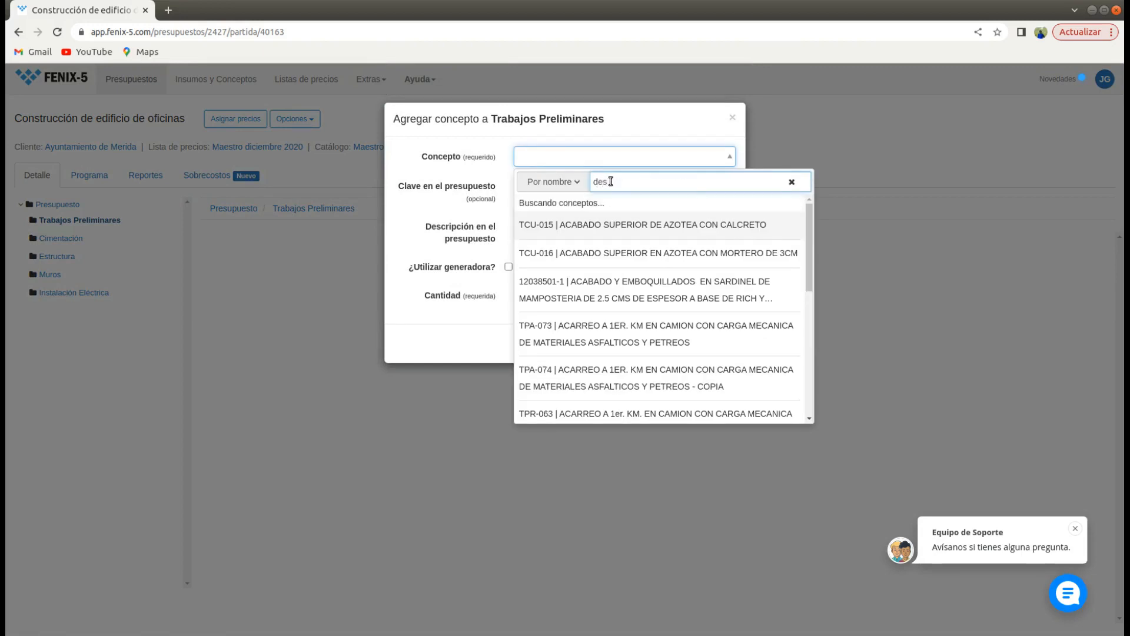
type("cont")
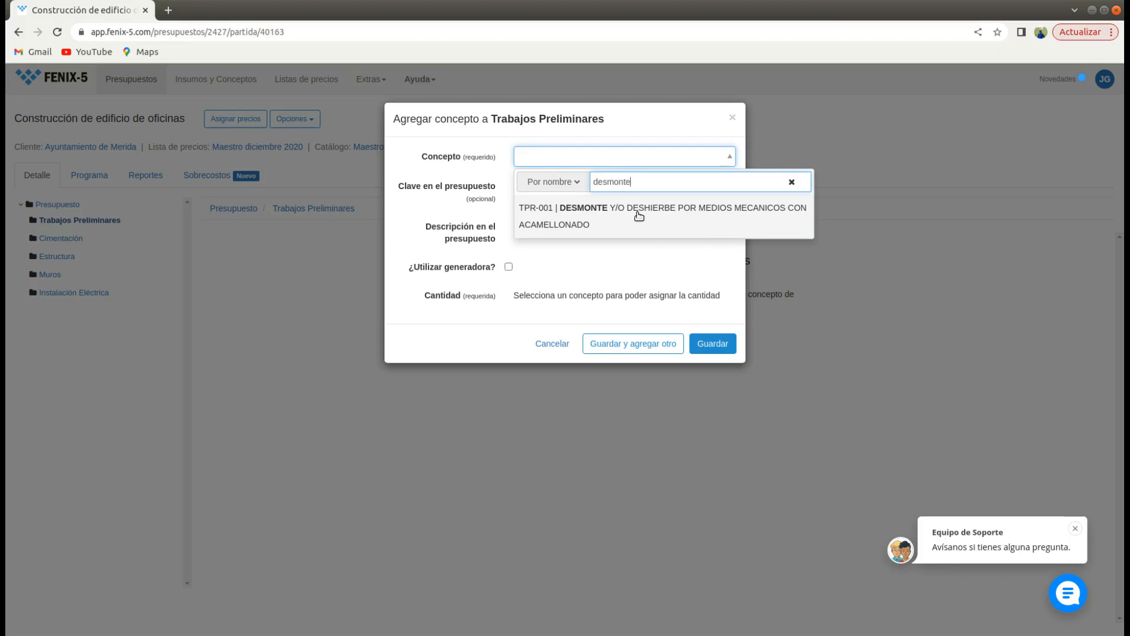
left_click(639, 216)
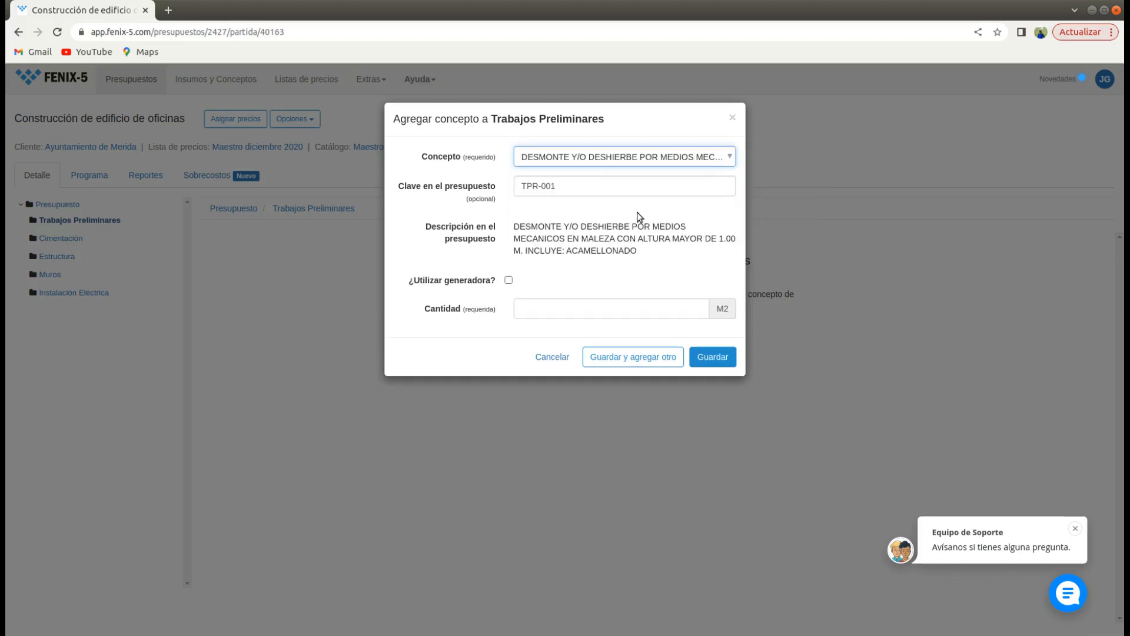
left_click(539, 309)
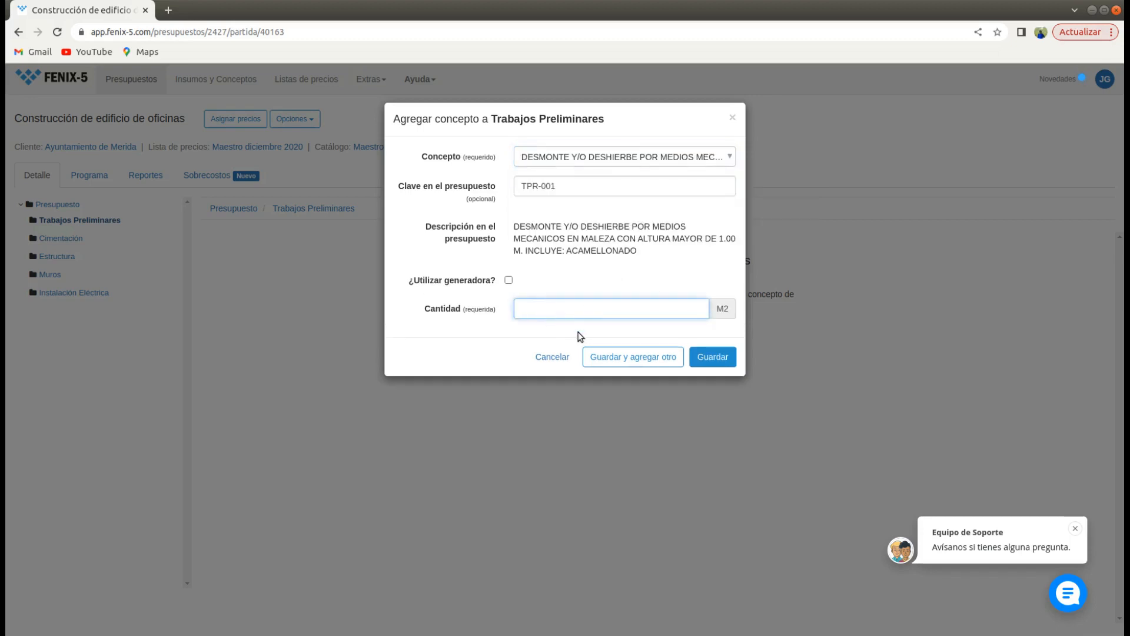
type("1000")
left_click(714, 361)
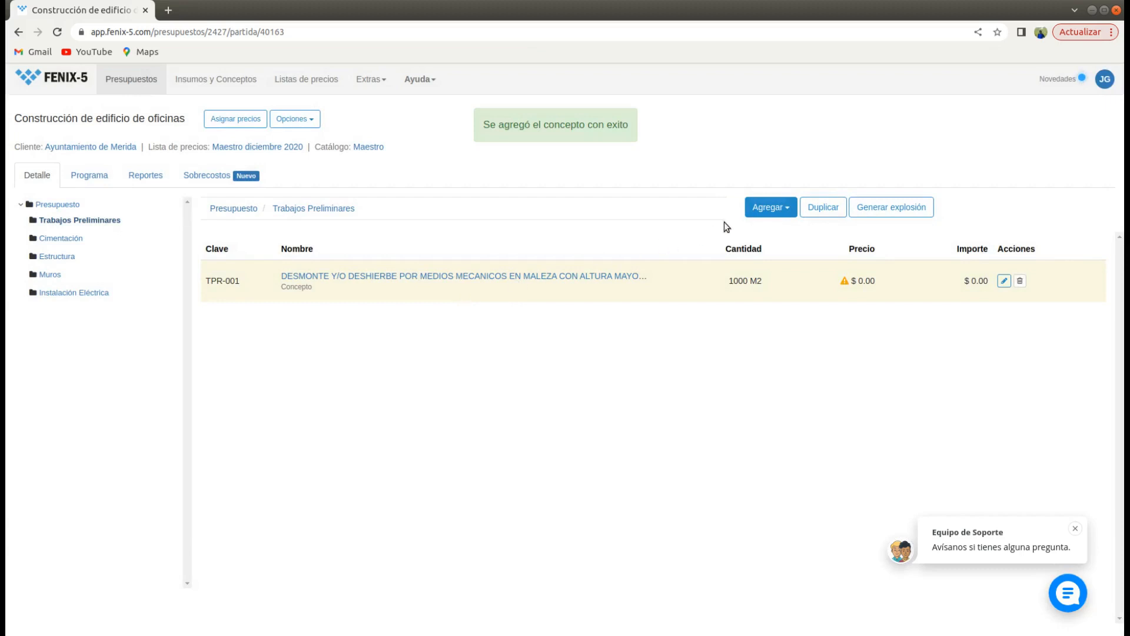
Add the concepto TPR-010 "Limpieza, trazo y nivelacion del terreno en area de edificios" to Trabajos Preliminares with a quantity of 500 M2.
left_click(784, 208)
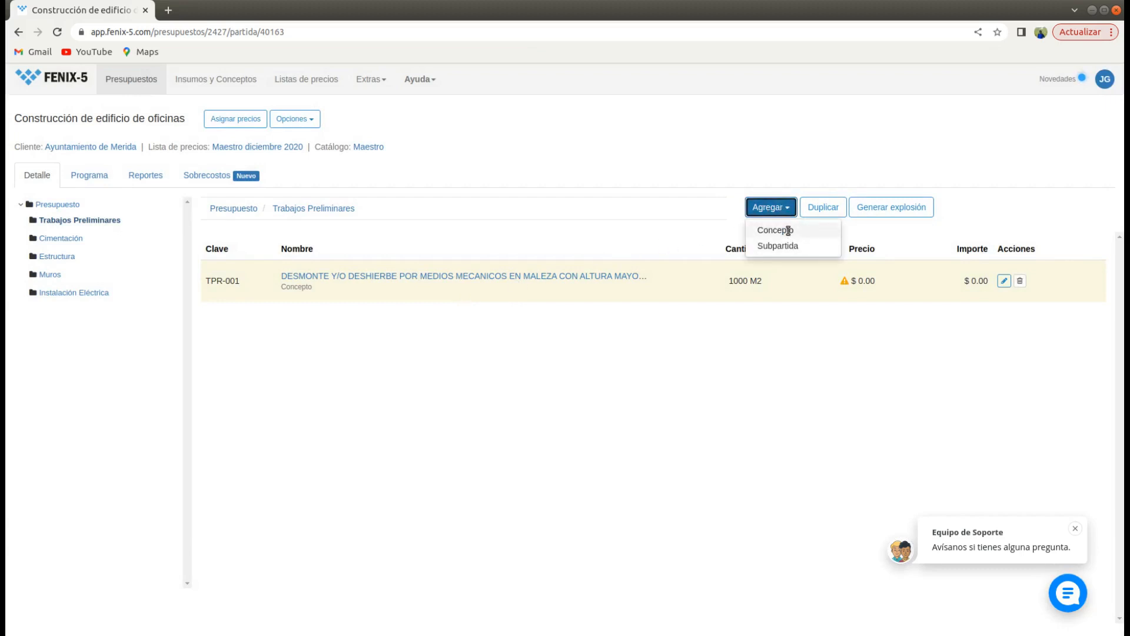
left_click(787, 230)
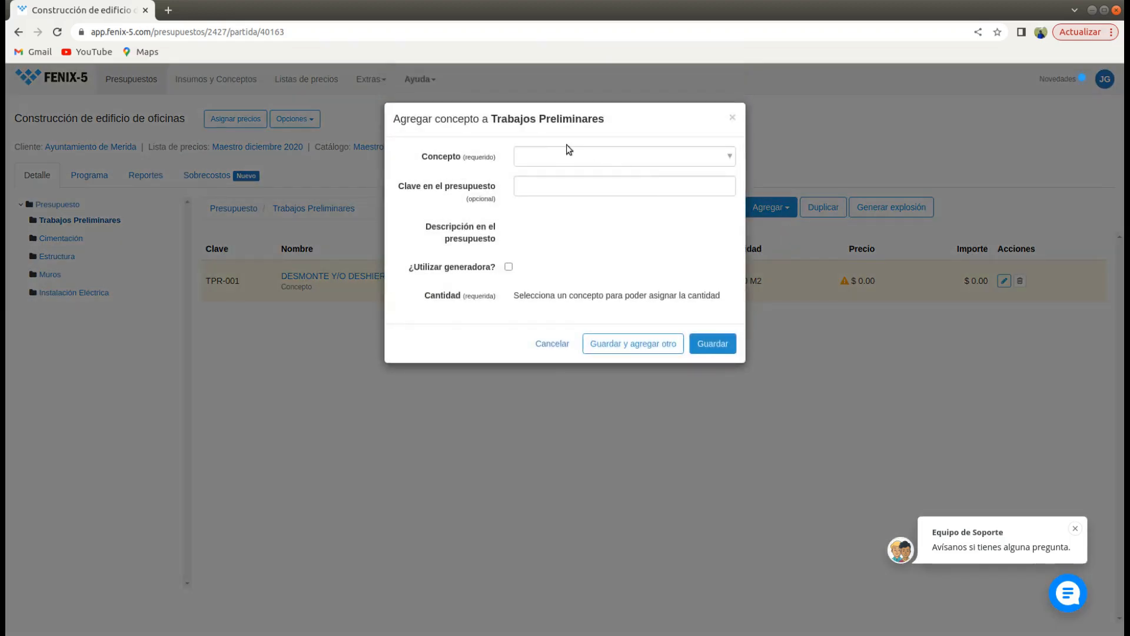
left_click(550, 157)
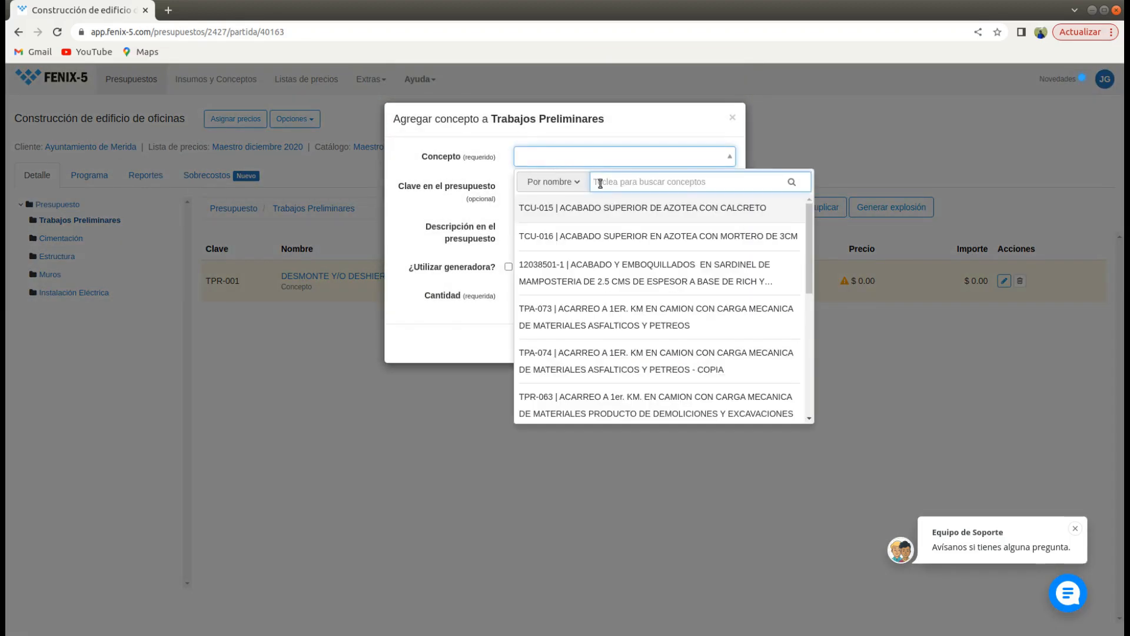
type("trazo")
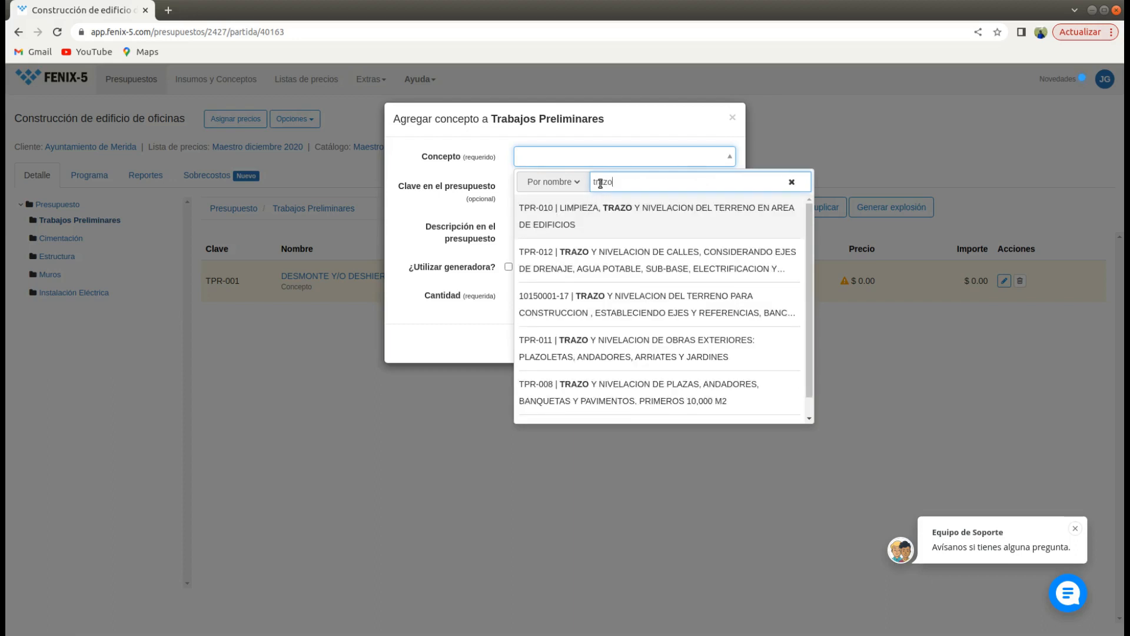
left_click(626, 219)
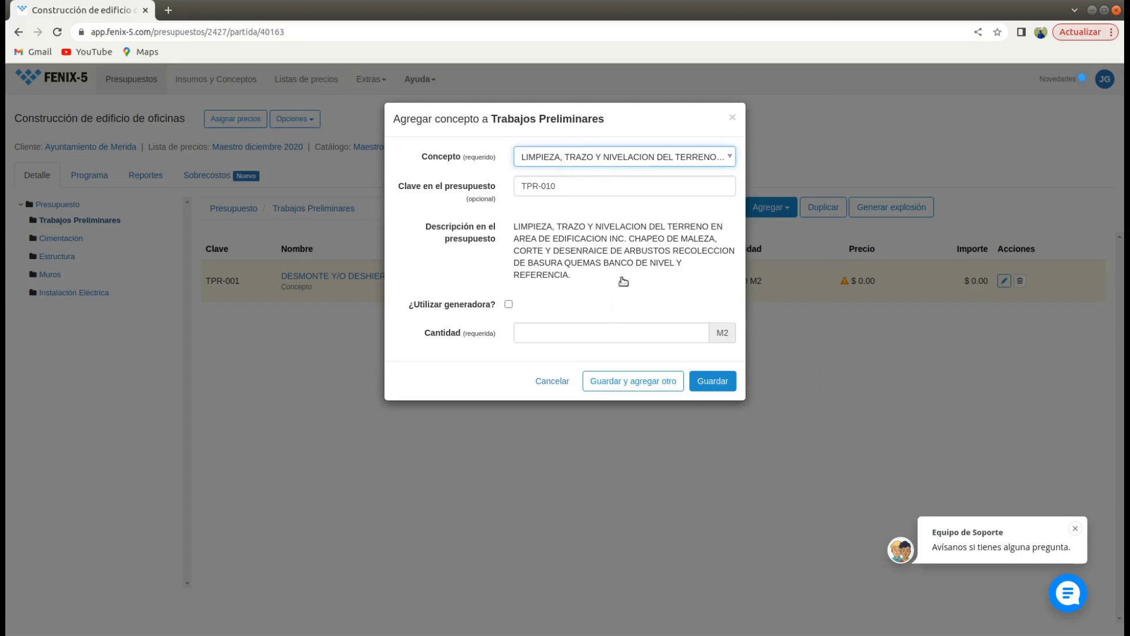
left_click(547, 331)
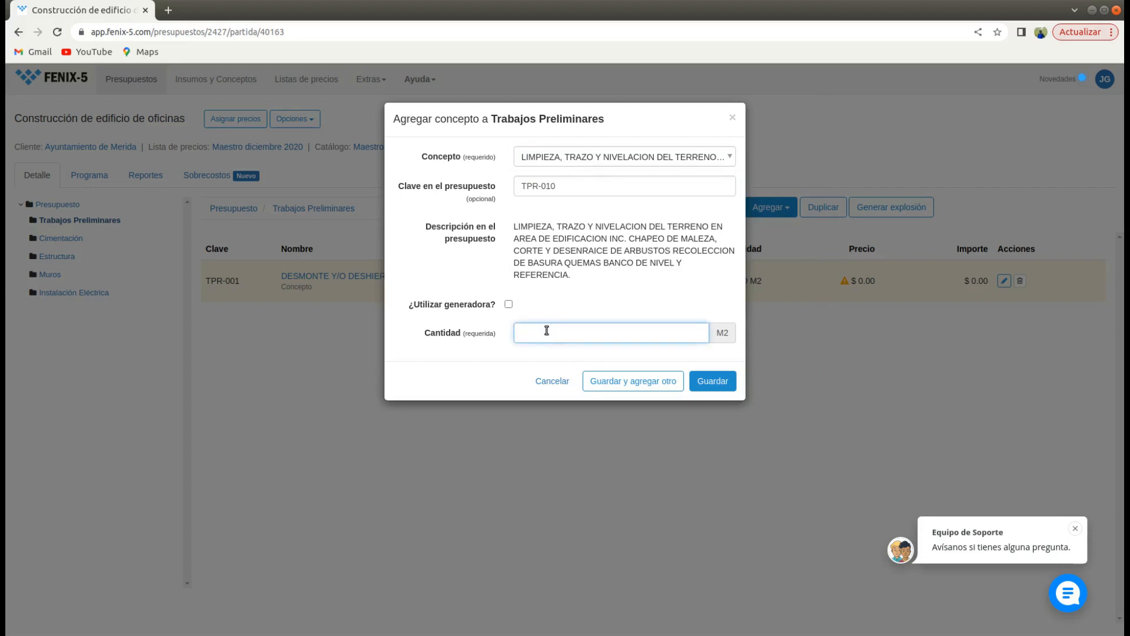
type("500")
left_click(709, 386)
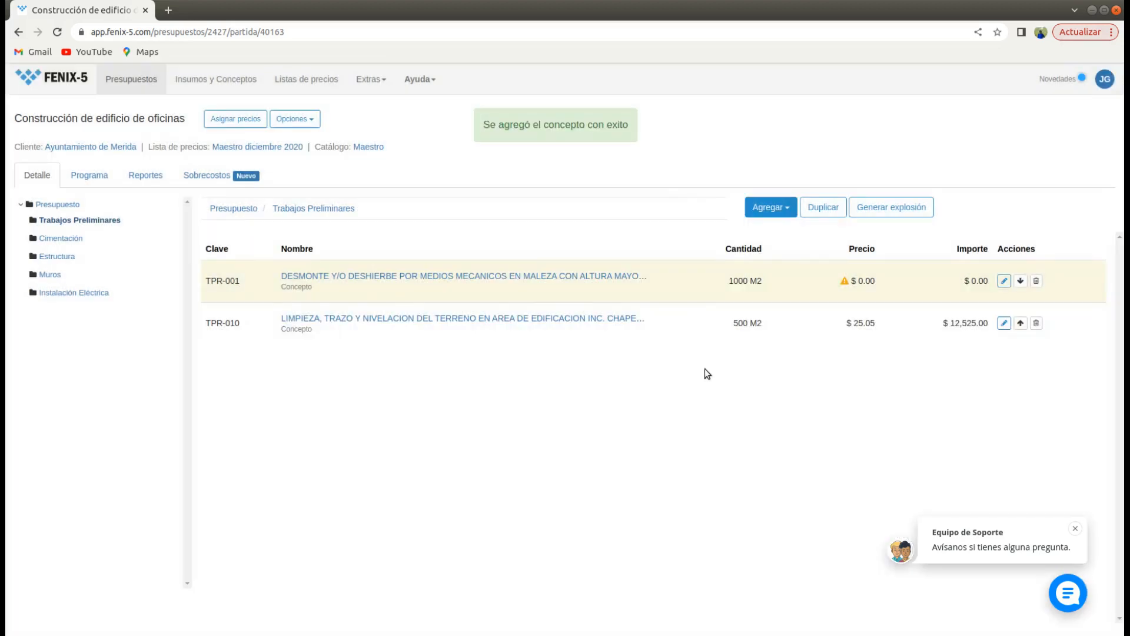
Add the concepto TPR-132 "Excavacion a mano con pico y pala" for zanjas to Trabajos Preliminares with a quantity of 50 M3.
left_click(786, 211)
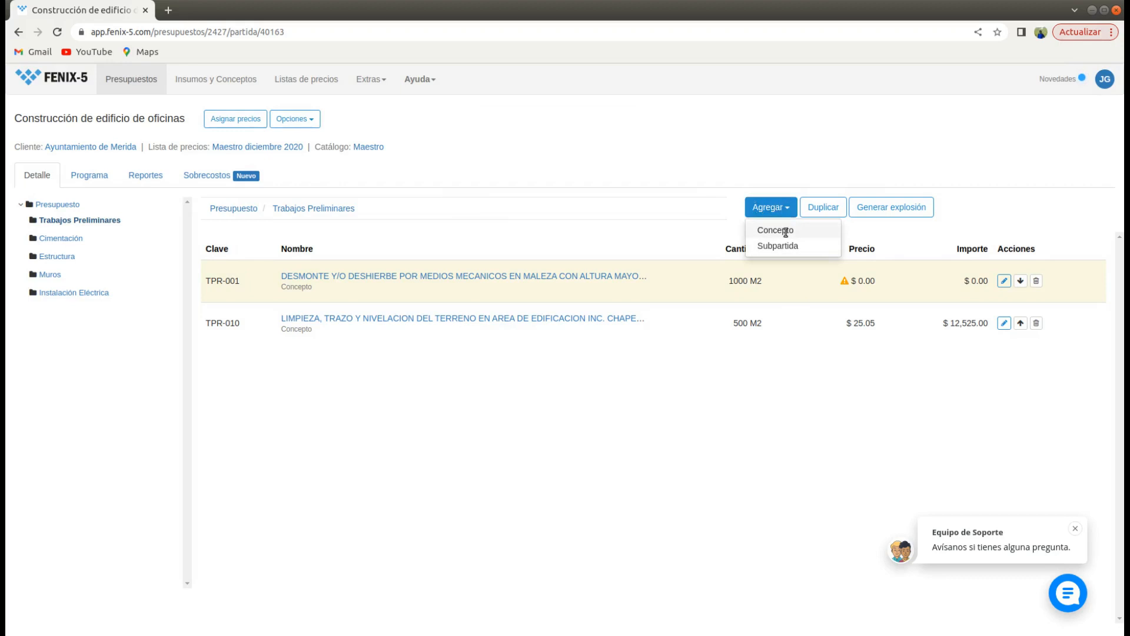
left_click(776, 230)
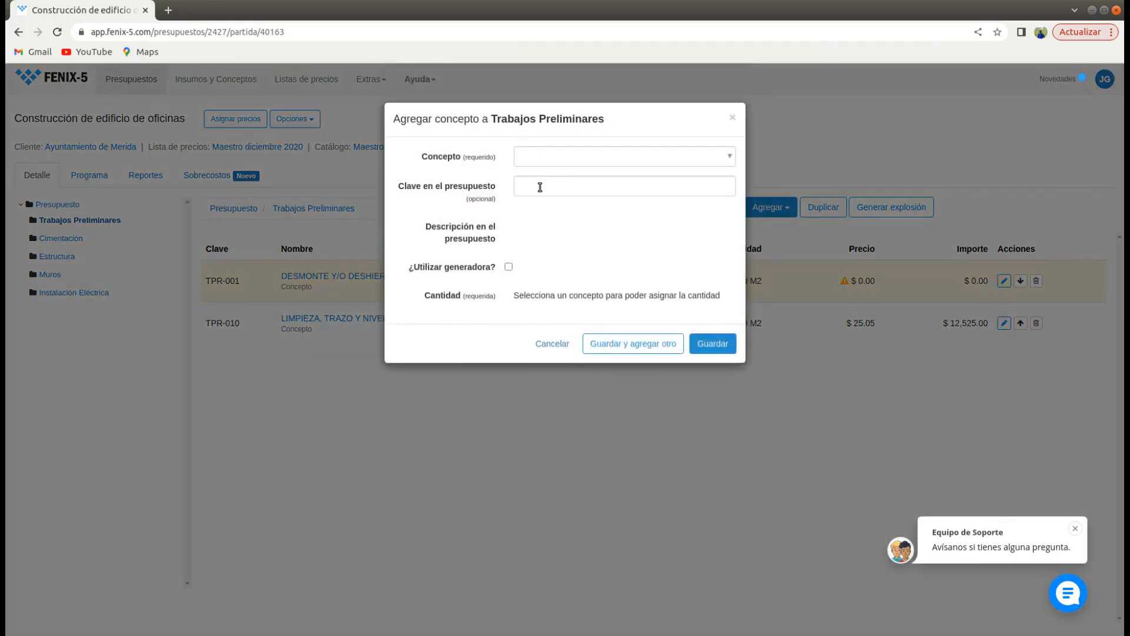
left_click(545, 160)
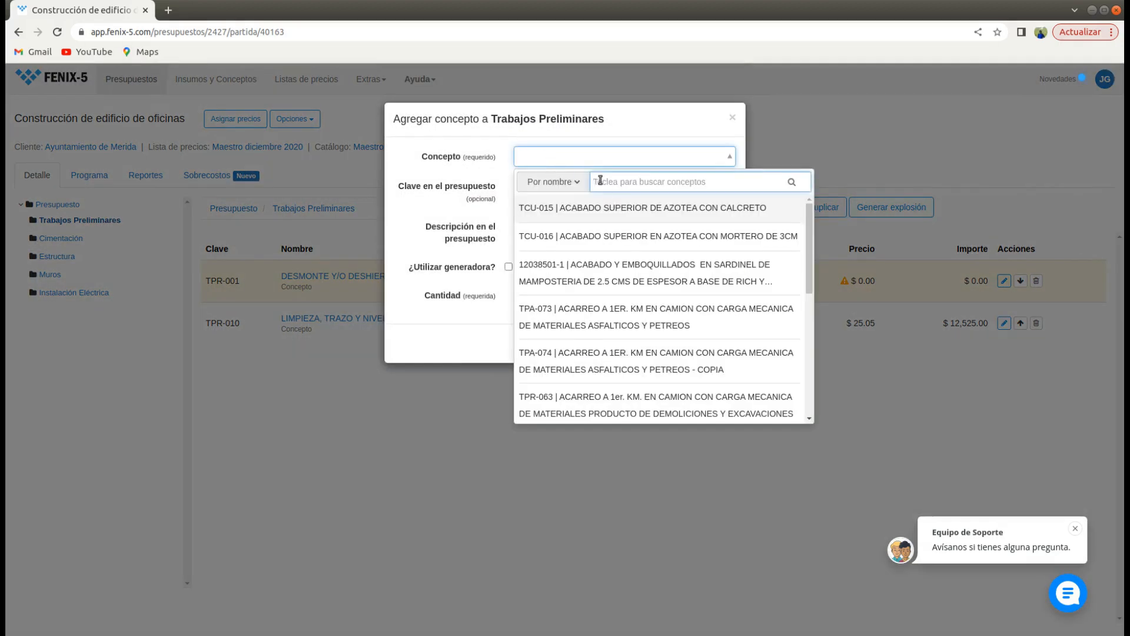
type("ex")
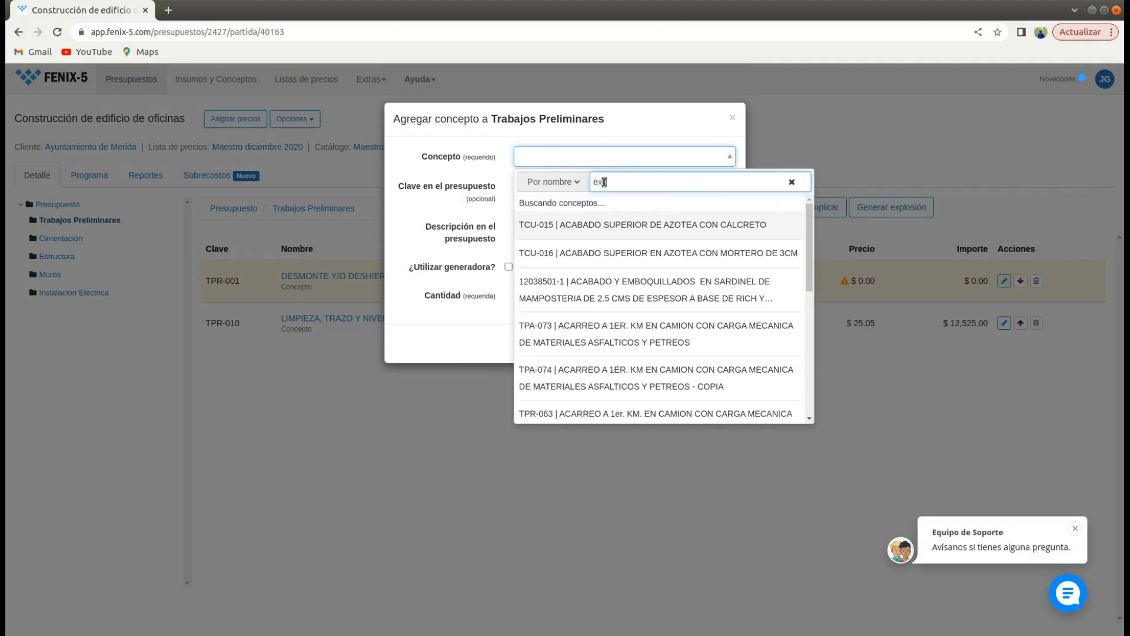
type("cava")
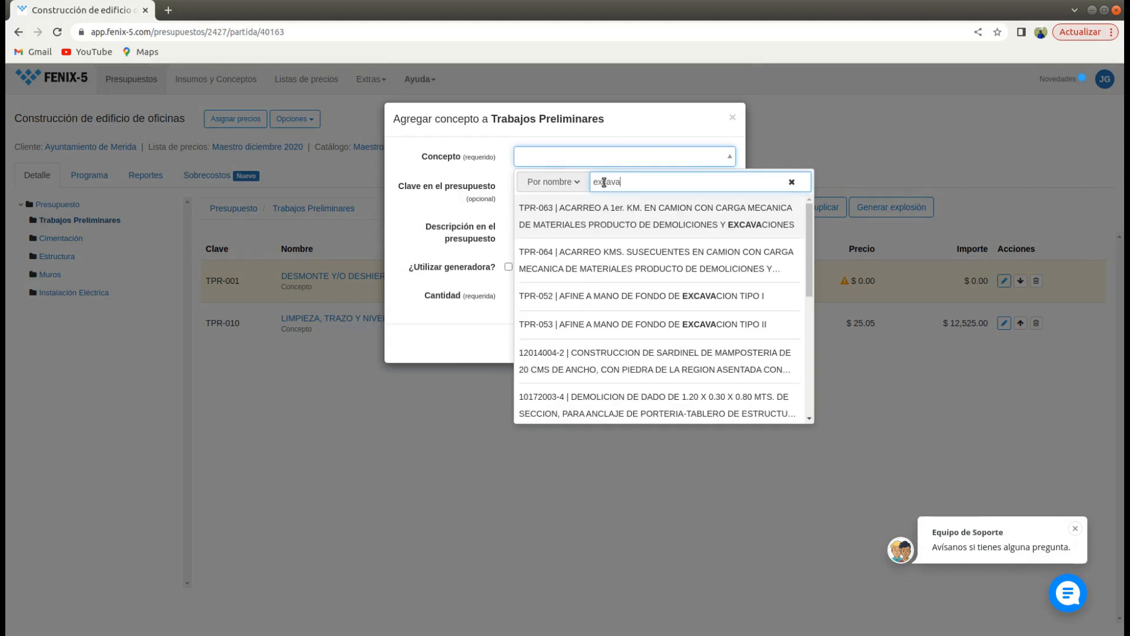
type(" man")
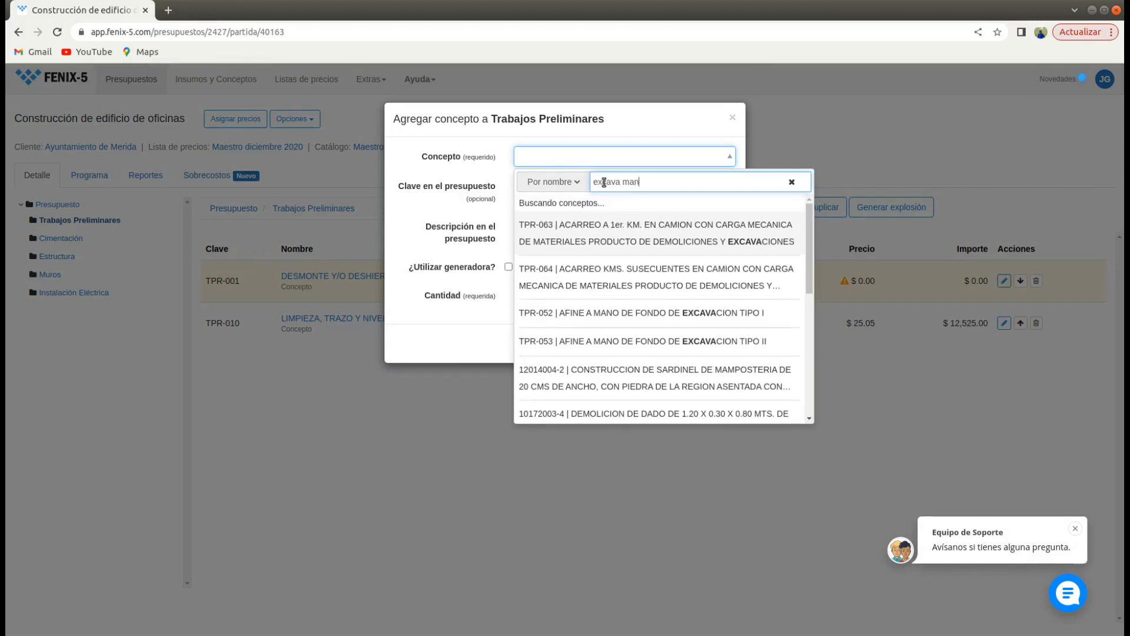
type("o zanja")
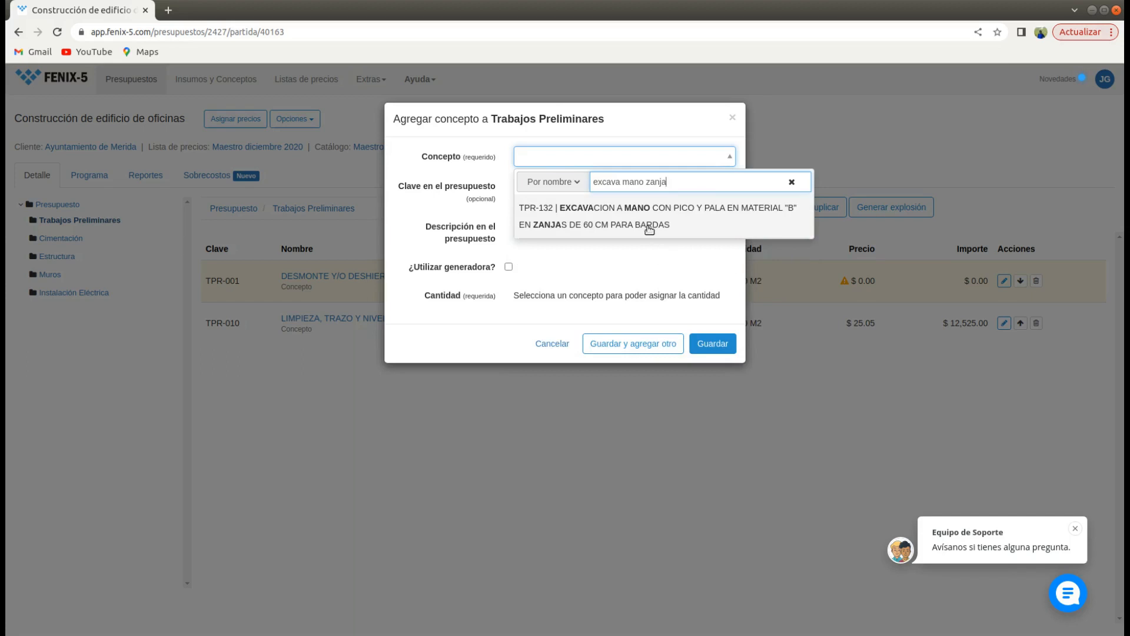
left_click(633, 214)
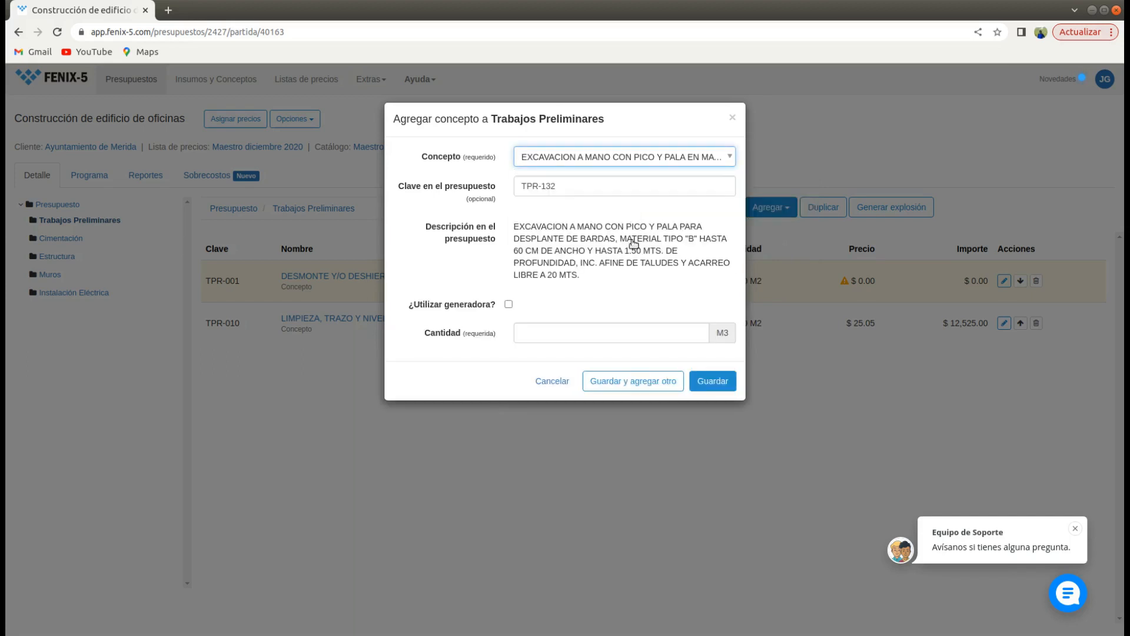
left_click(554, 333)
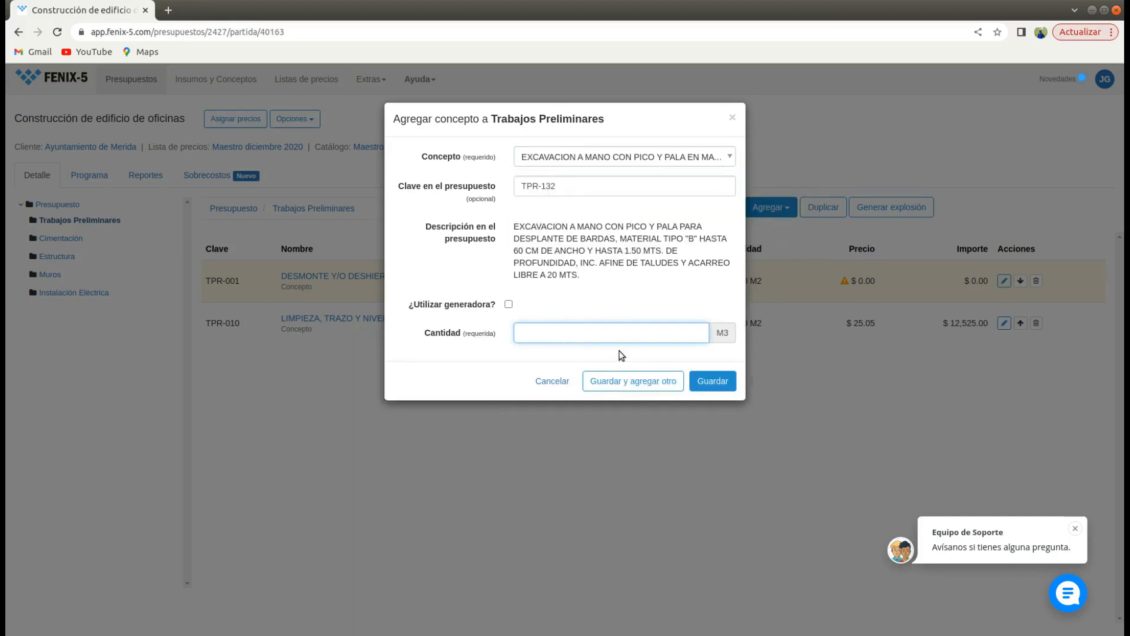
type("50")
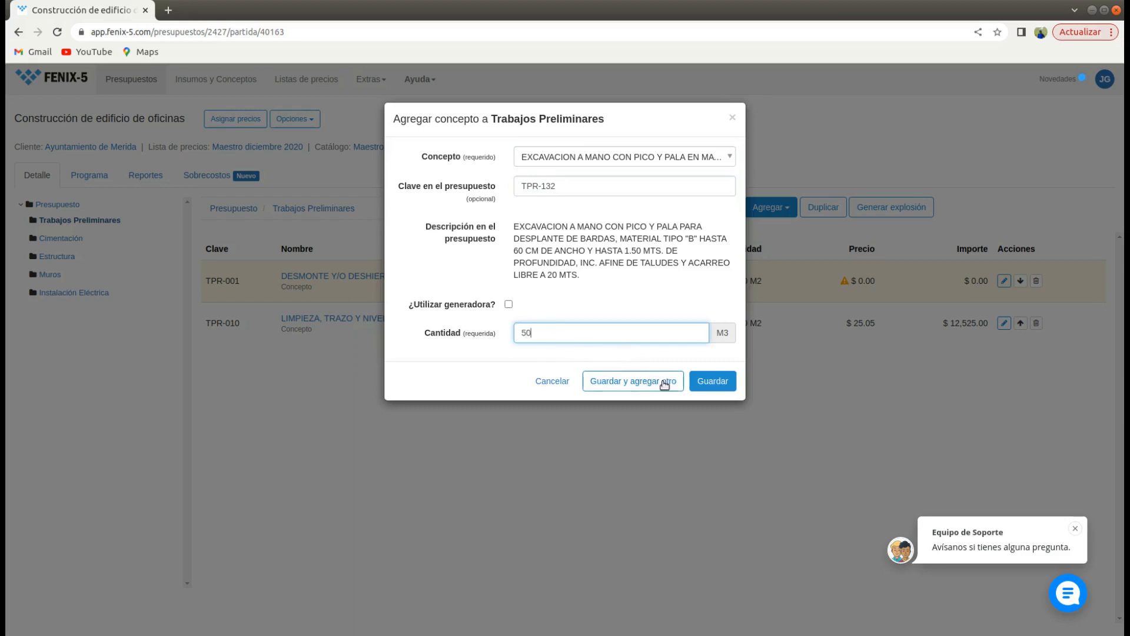
left_click(719, 384)
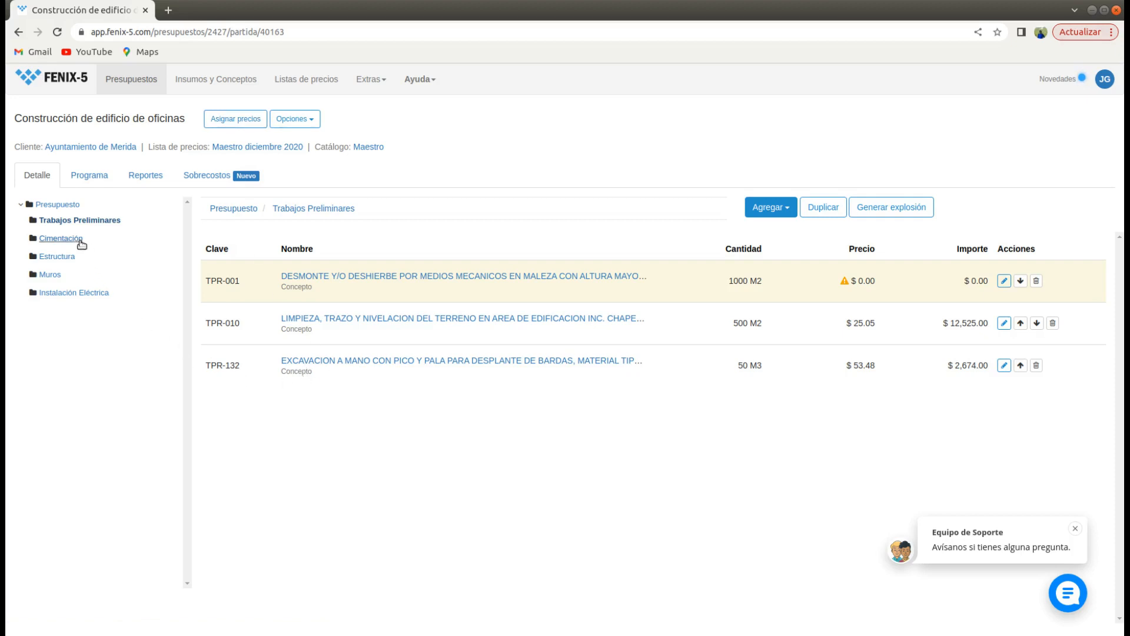
Add the concepto TCI-099X "Zapata de 1 x 1 x 0.20" to Cimentación with a quantity of 20 PZA, saving it so another can follow.
left_click(66, 239)
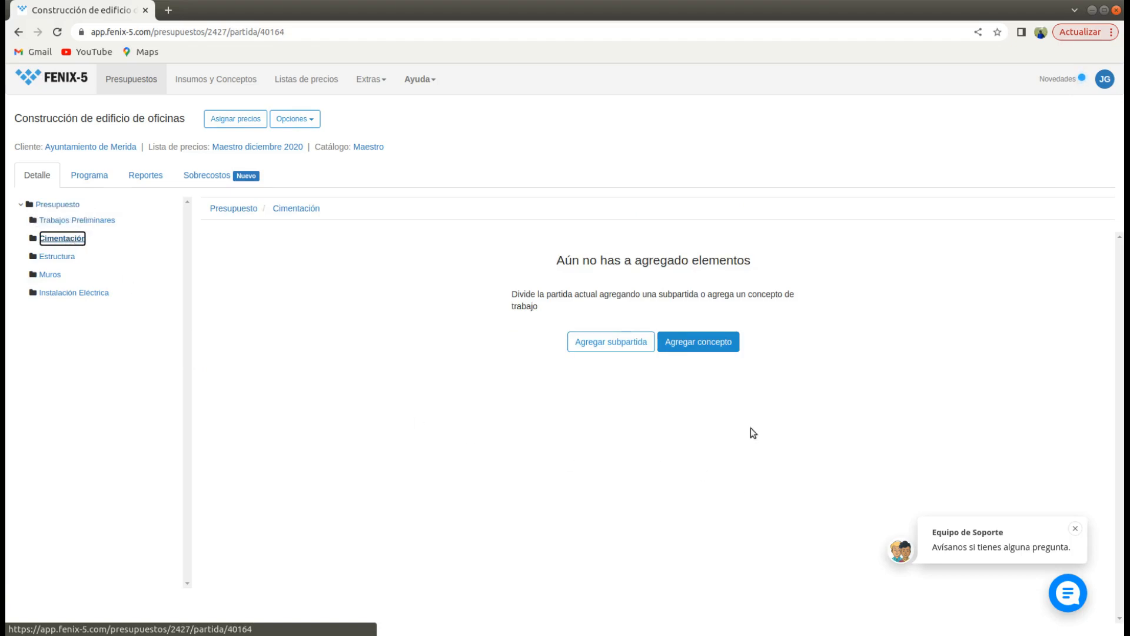
left_click(697, 347)
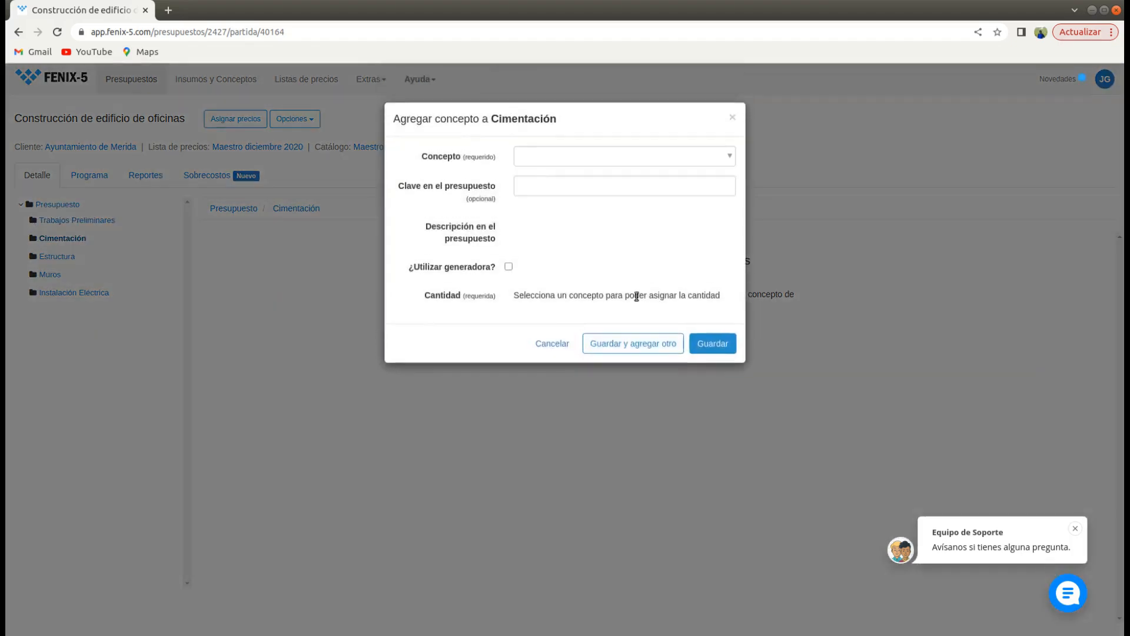
left_click(546, 158)
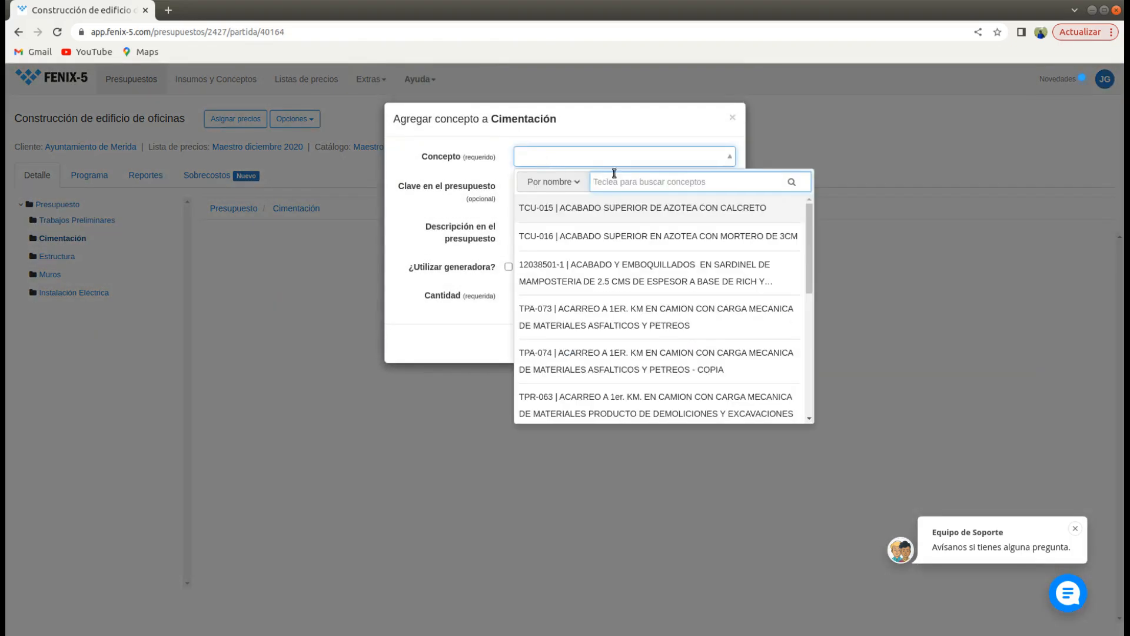
type("zapa")
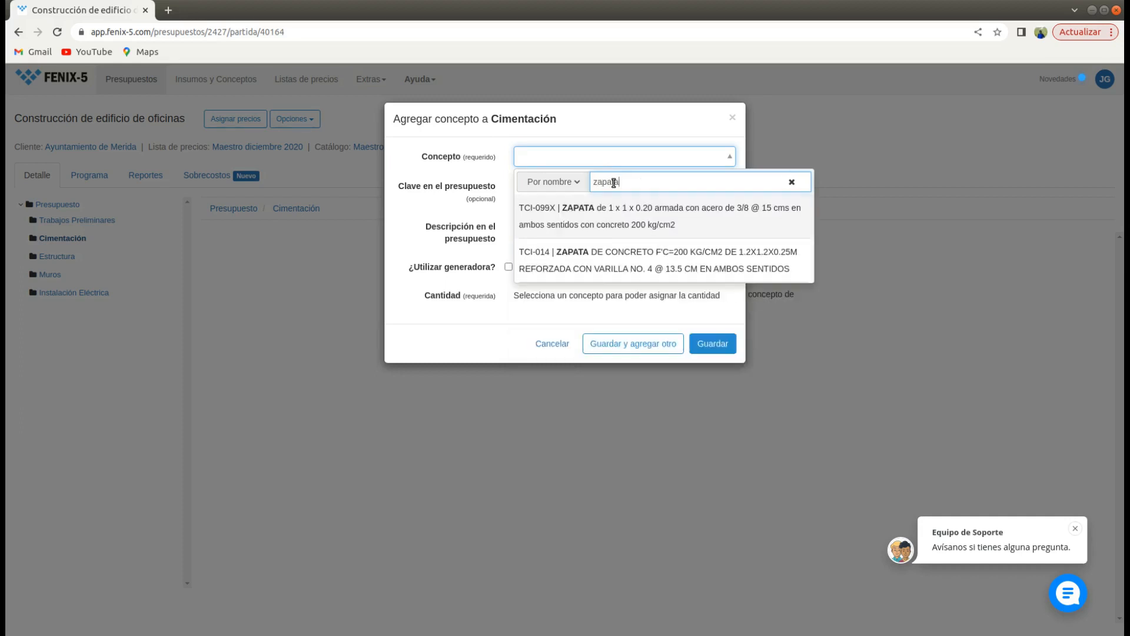
type("ta")
left_click(631, 213)
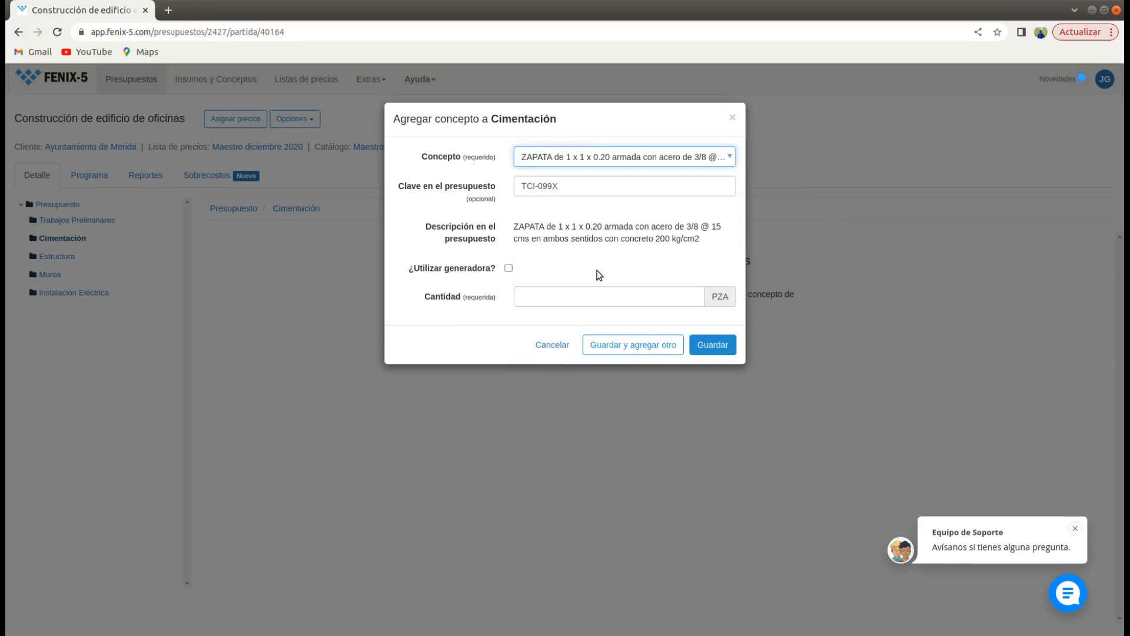
left_click(548, 297)
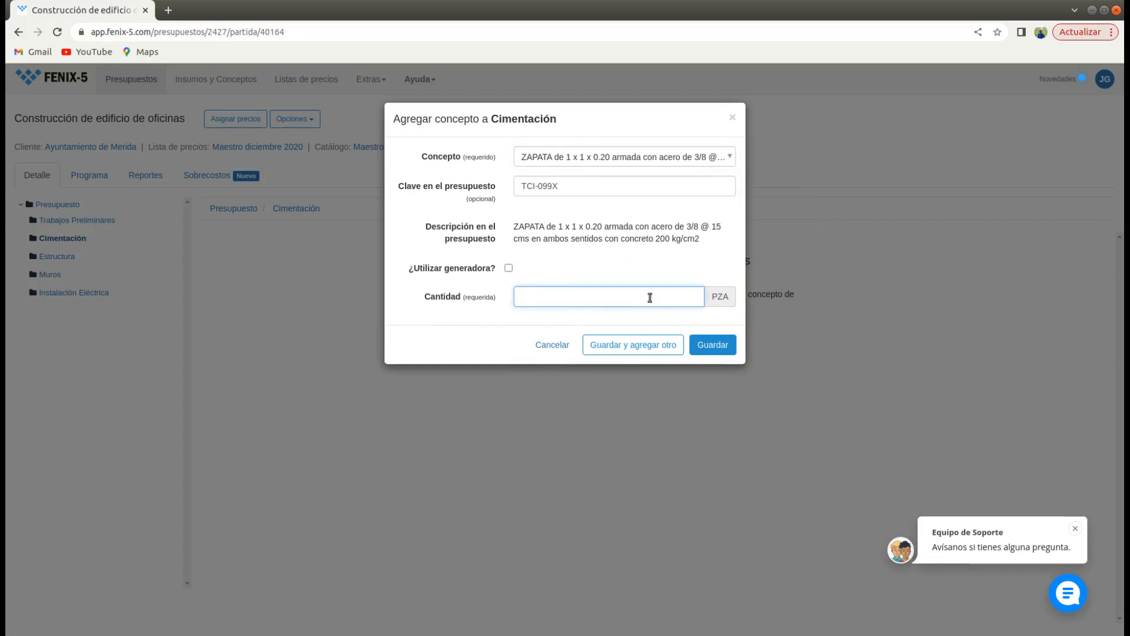
type("20")
left_click(662, 350)
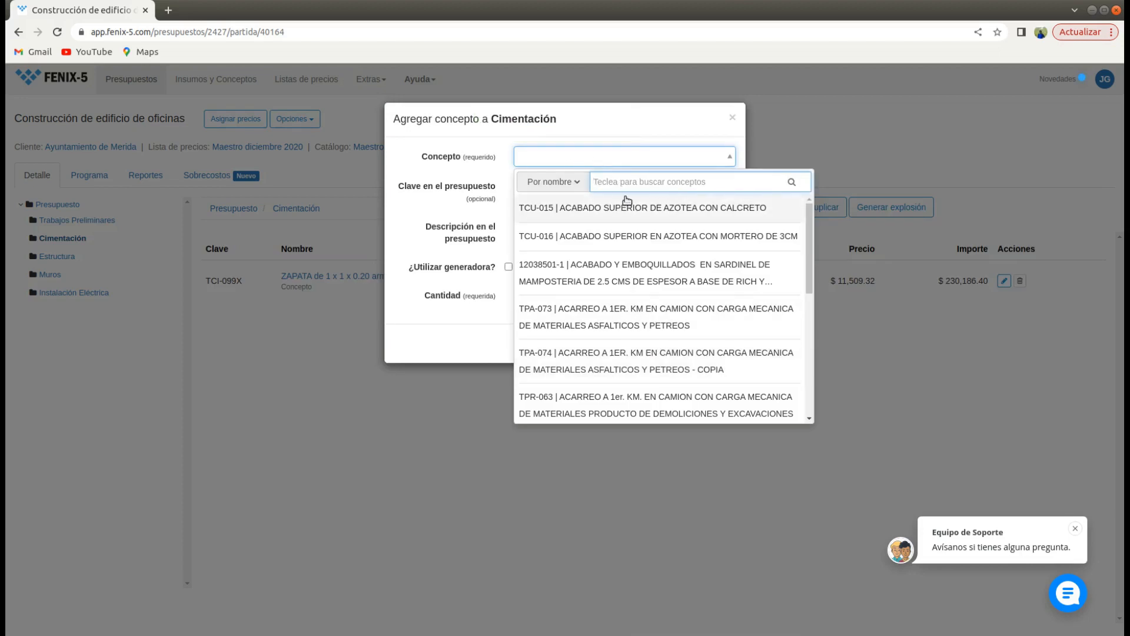
Add the concepto TAL-062 "Plantilla de 5 cm. de espesor" to Cimentación with a quantity of 22 M2, saving it so another can follow.
type("plantilla")
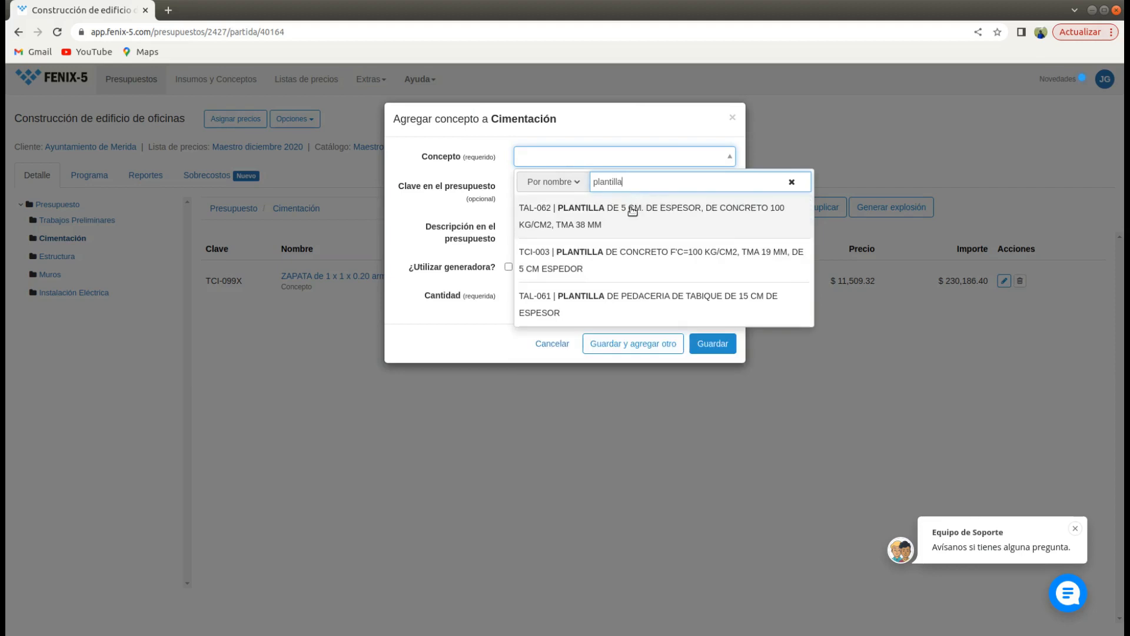
left_click(630, 217)
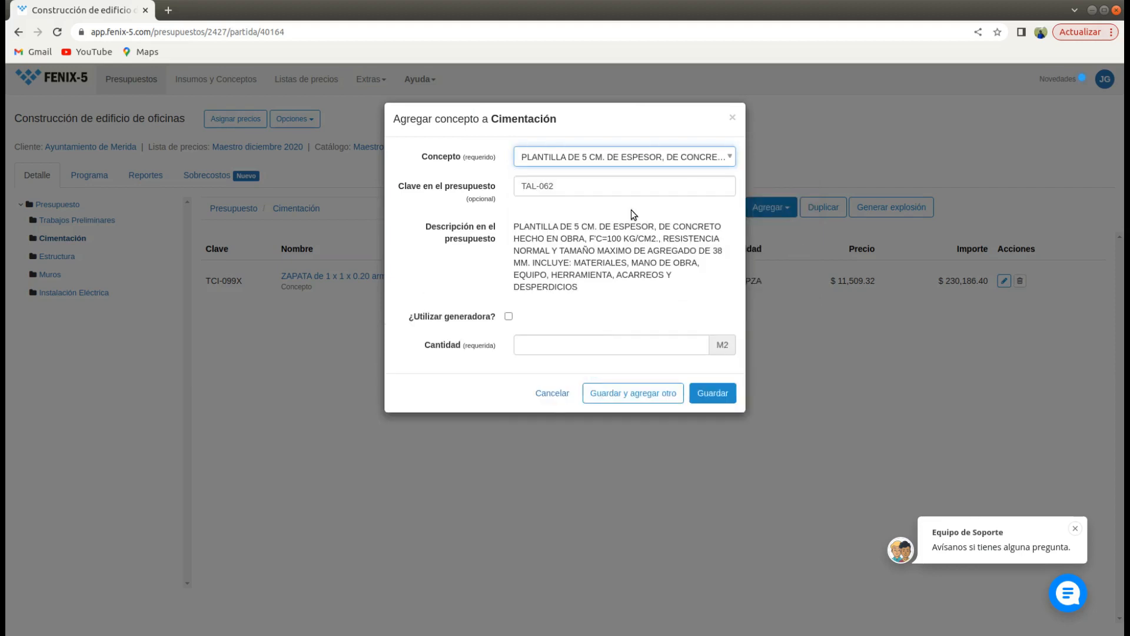
left_click(586, 340)
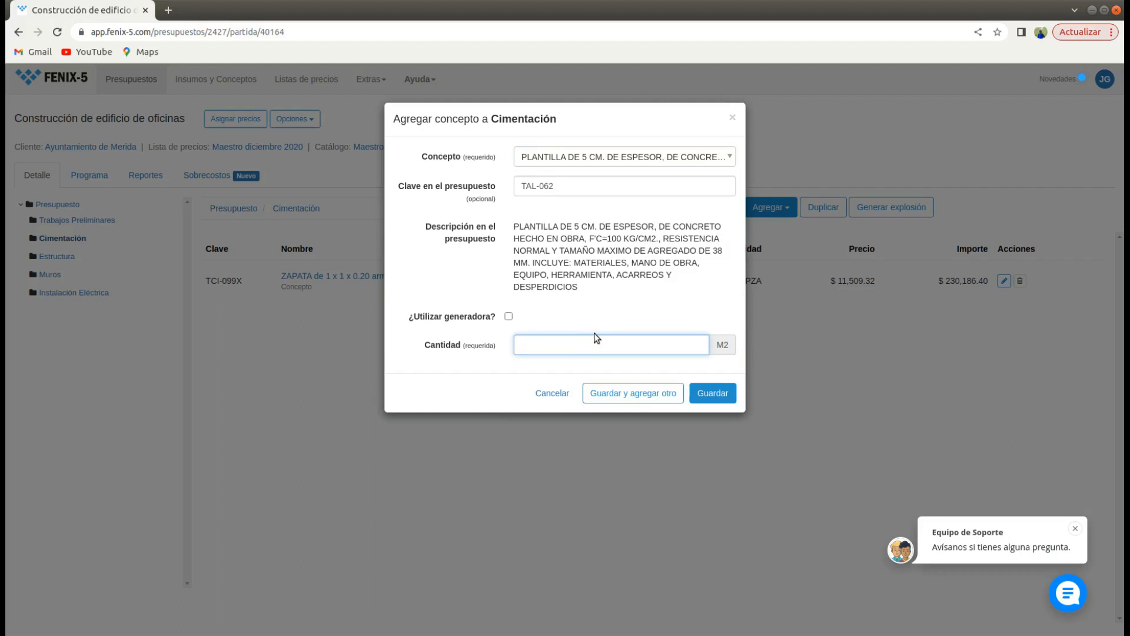
type("22")
left_click(675, 396)
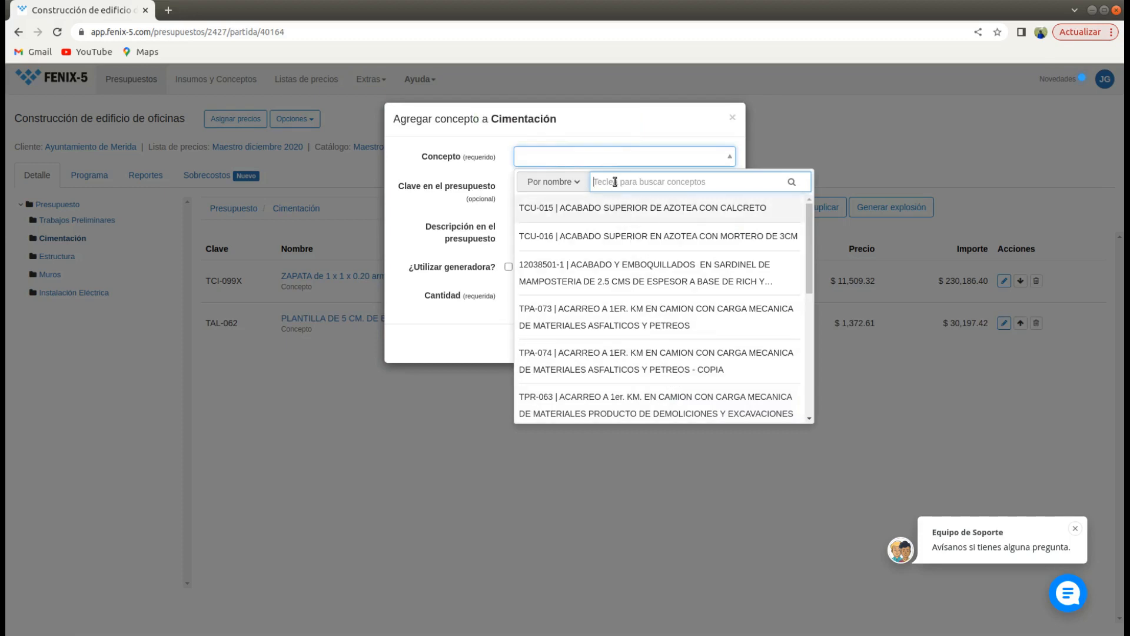
Add the concepto TCI-030 "Dado de concreto armado F'C=200 KG/CM2" to Cimentación with a quantity of 20 PZA, and save it.
type("dado")
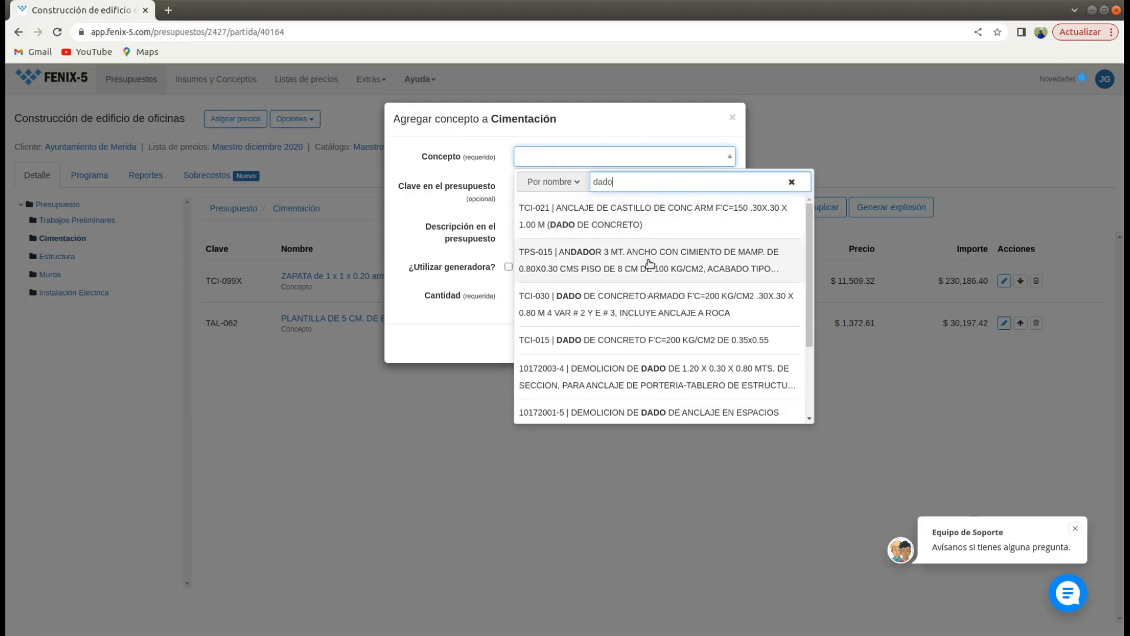
left_click(659, 308)
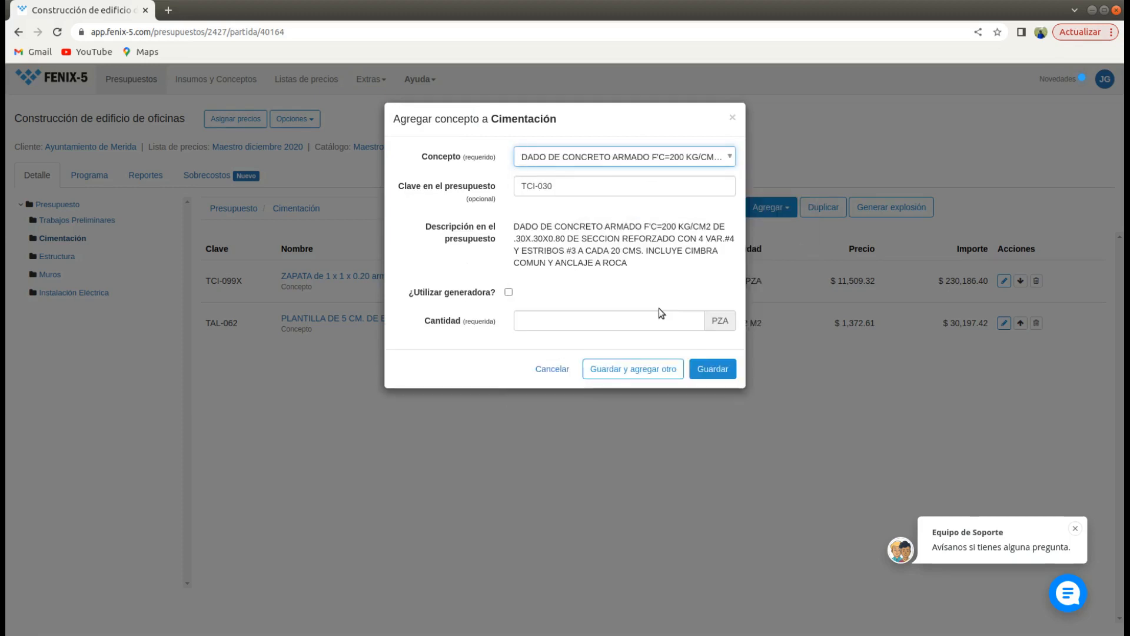
left_click(598, 318)
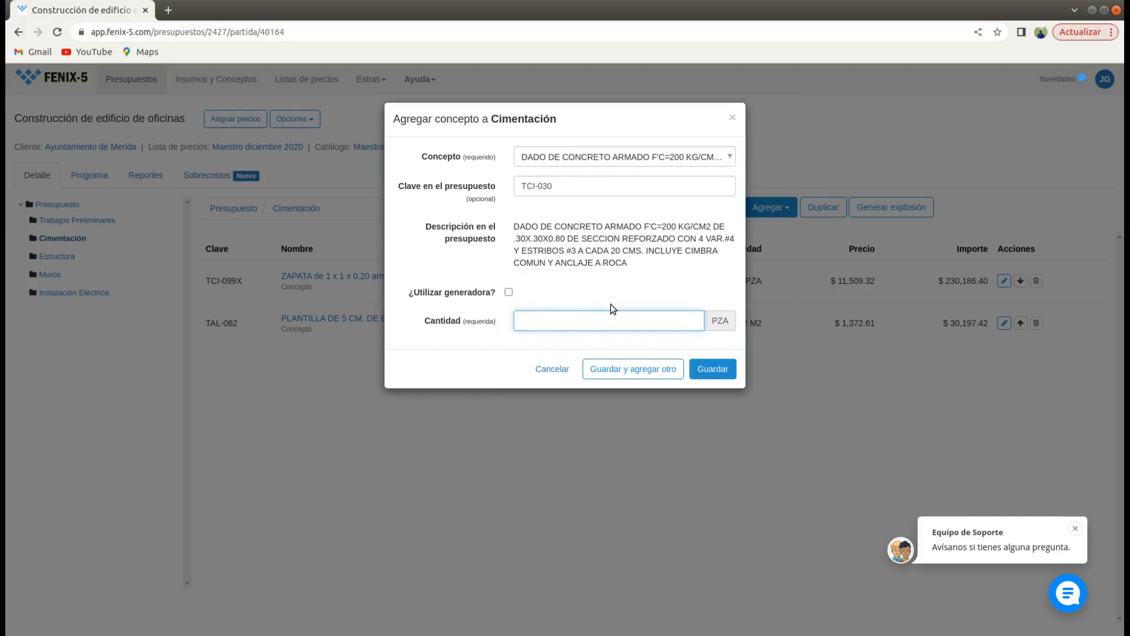
type("50")
key("BackSpace")
key("BackSpace")
type("20")
left_click(710, 372)
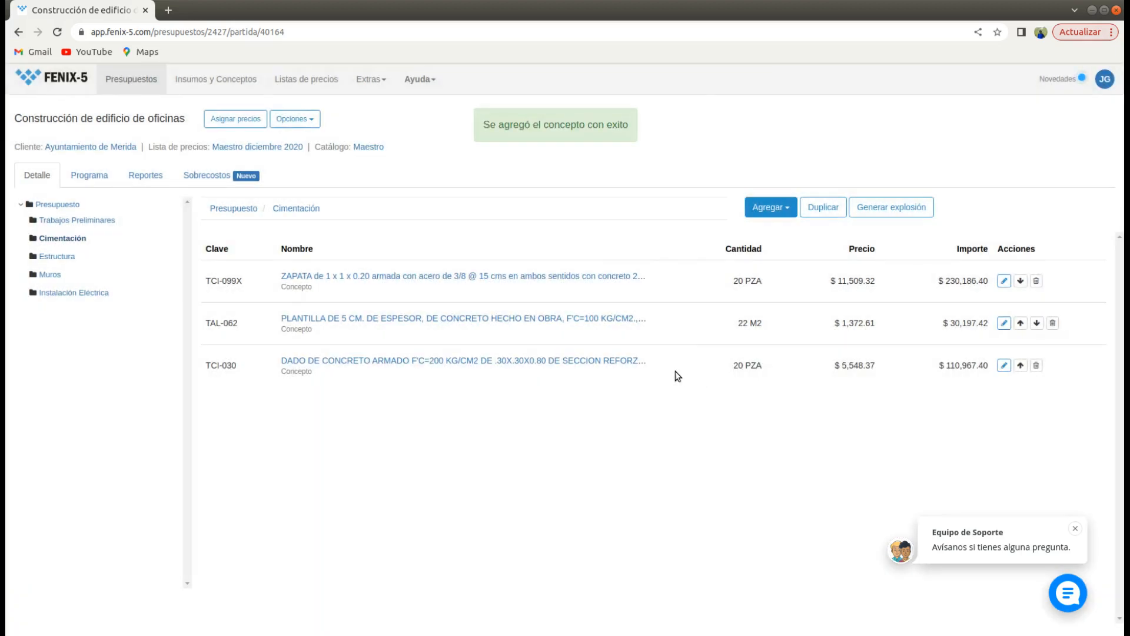
Add the concepto TES-010 "Column de conc. F'C=200 KG/CM2" to Estructura with a quantity of 20 PZA.
left_click(71, 257)
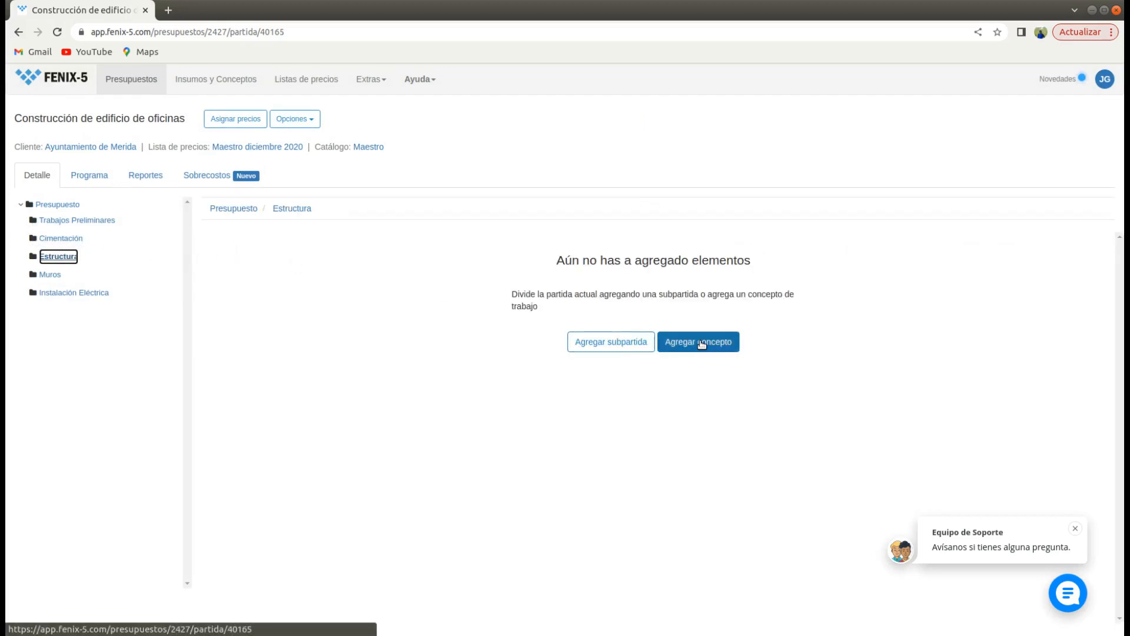
left_click(701, 343)
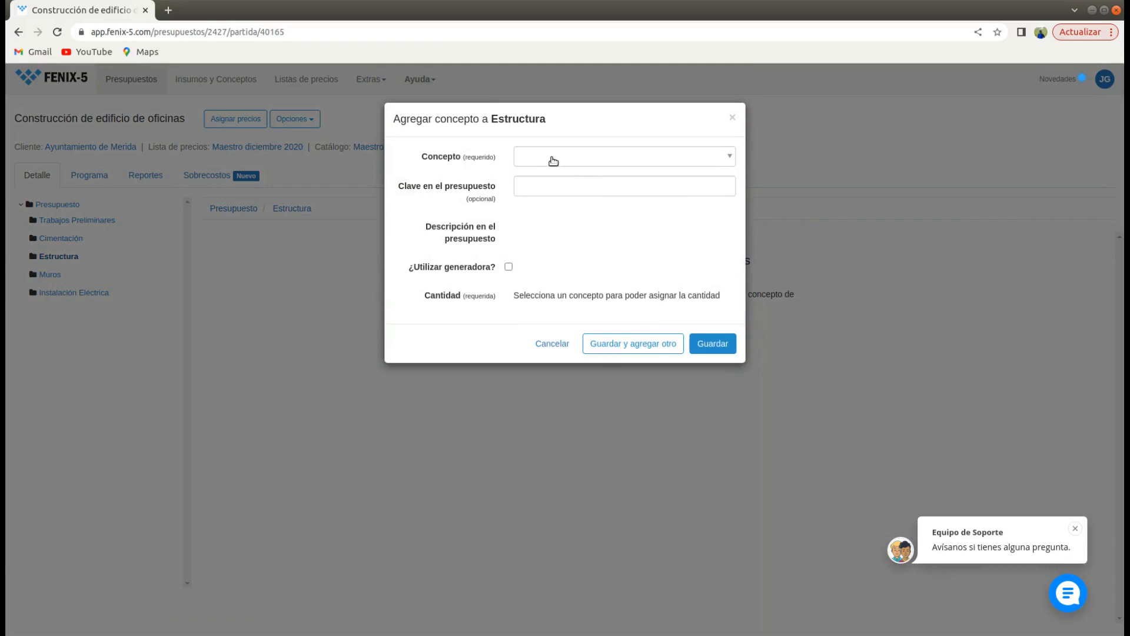
left_click(553, 160)
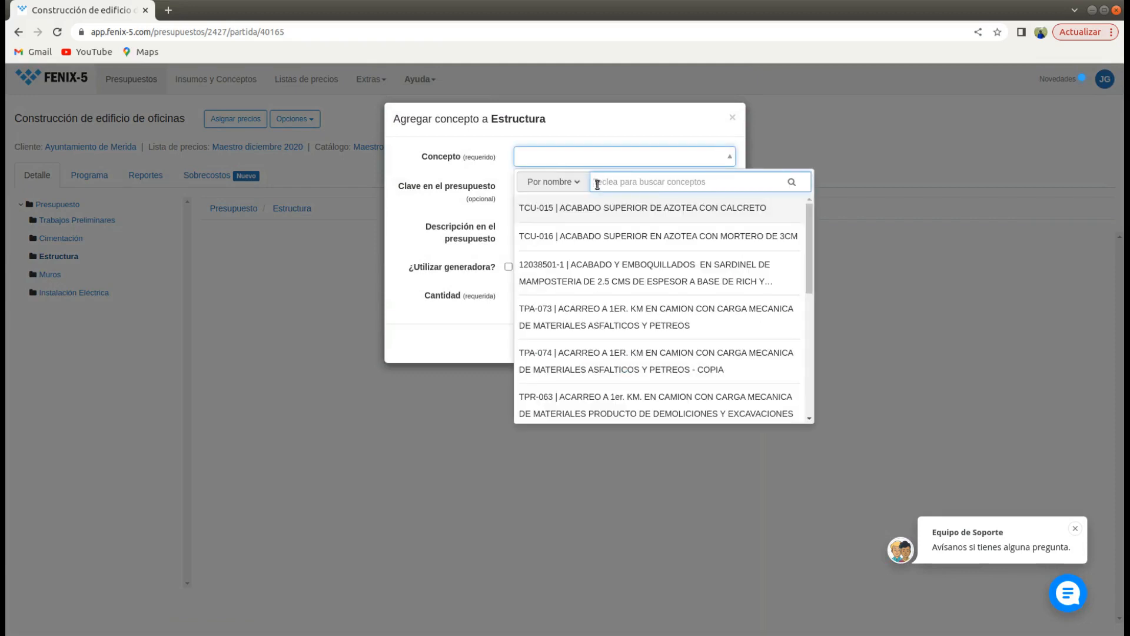
type("columna")
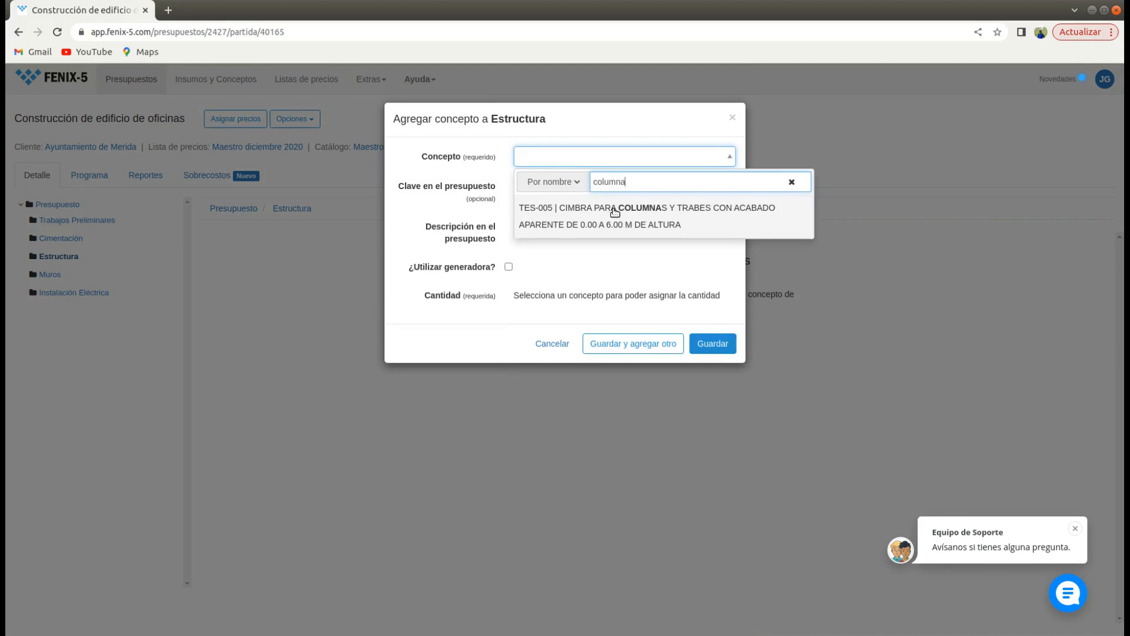
key("BackSpace")
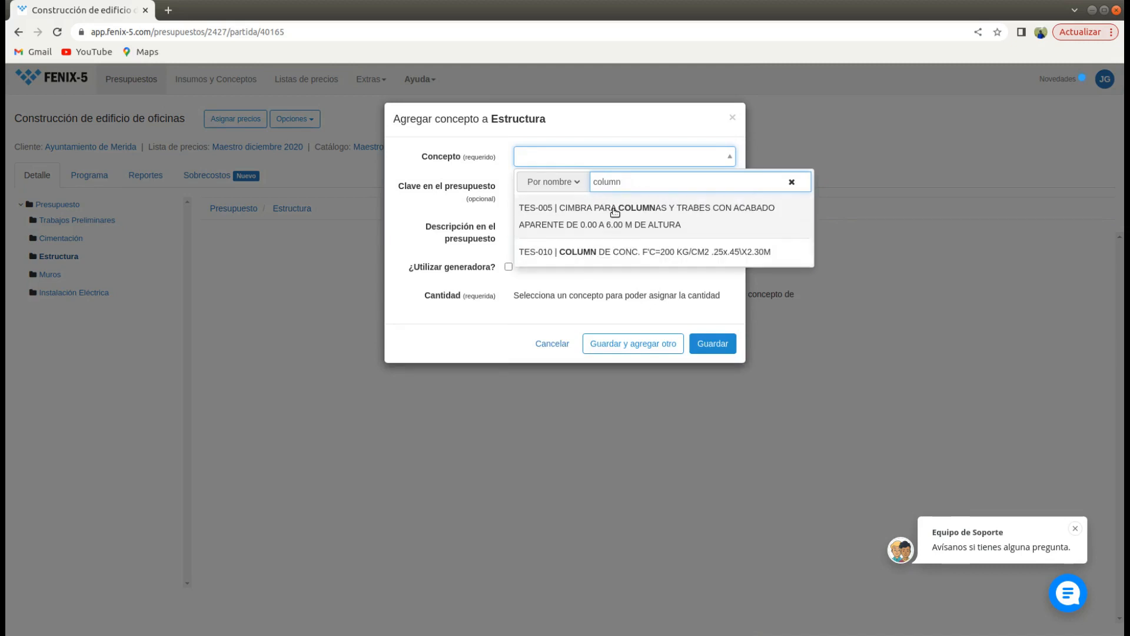
left_click(645, 253)
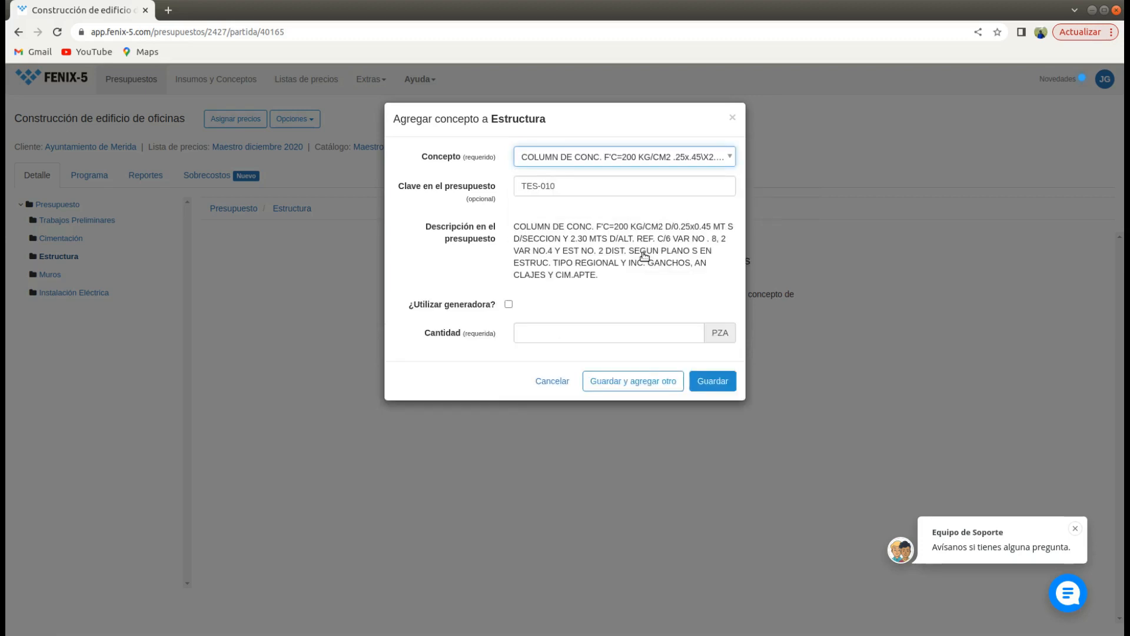
left_click(557, 334)
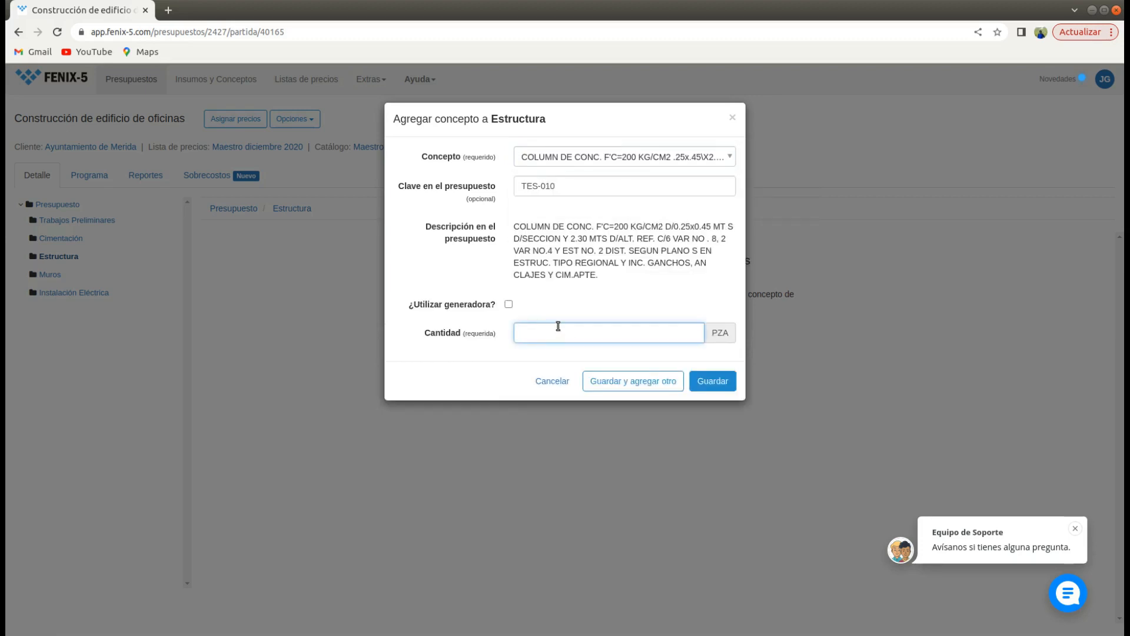
type("20")
left_click(723, 383)
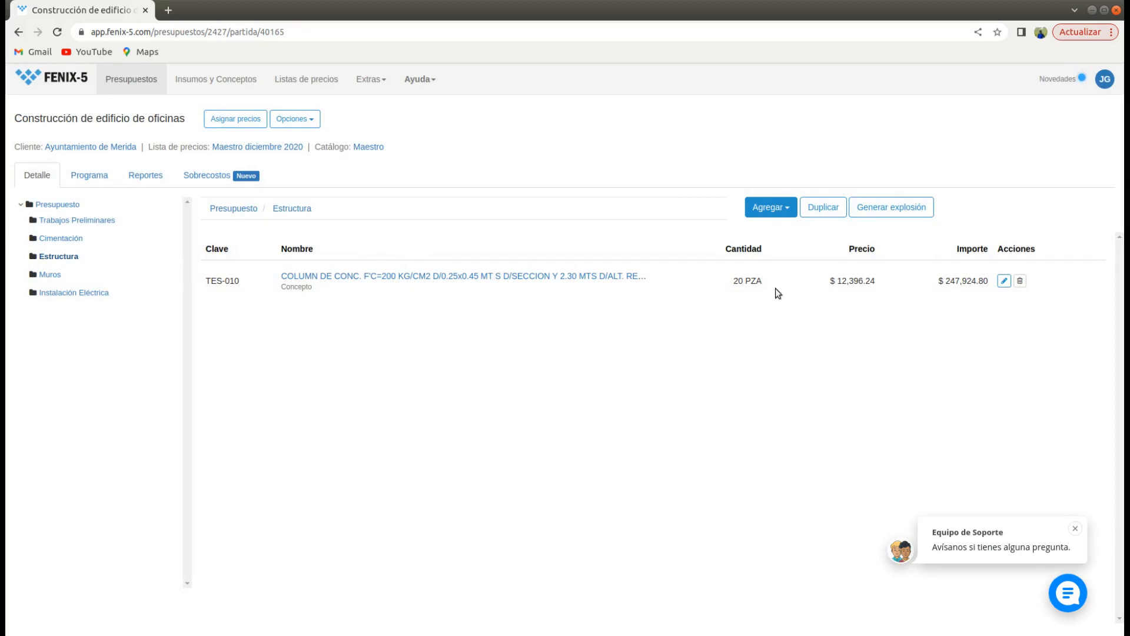
Add the concepto TCU-007 "Losa de concreto armada F'C=150 KG/CM 10 cm de espesor" to Estructura with a quantity of 100 M2, and save it.
left_click(787, 212)
left_click(774, 230)
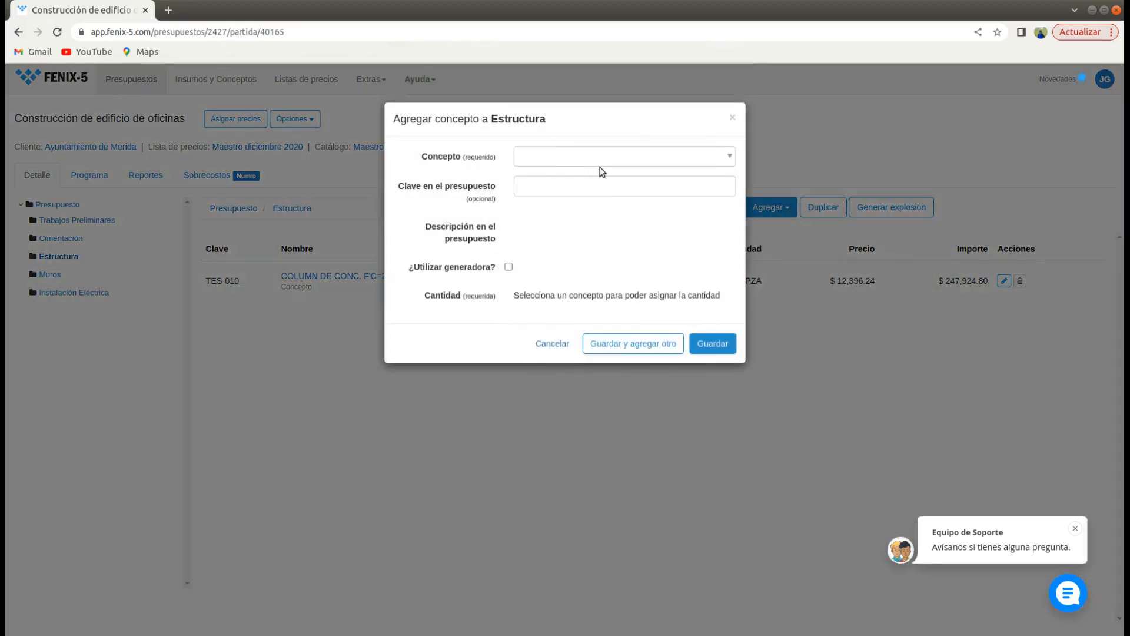
left_click(634, 158)
type("losa")
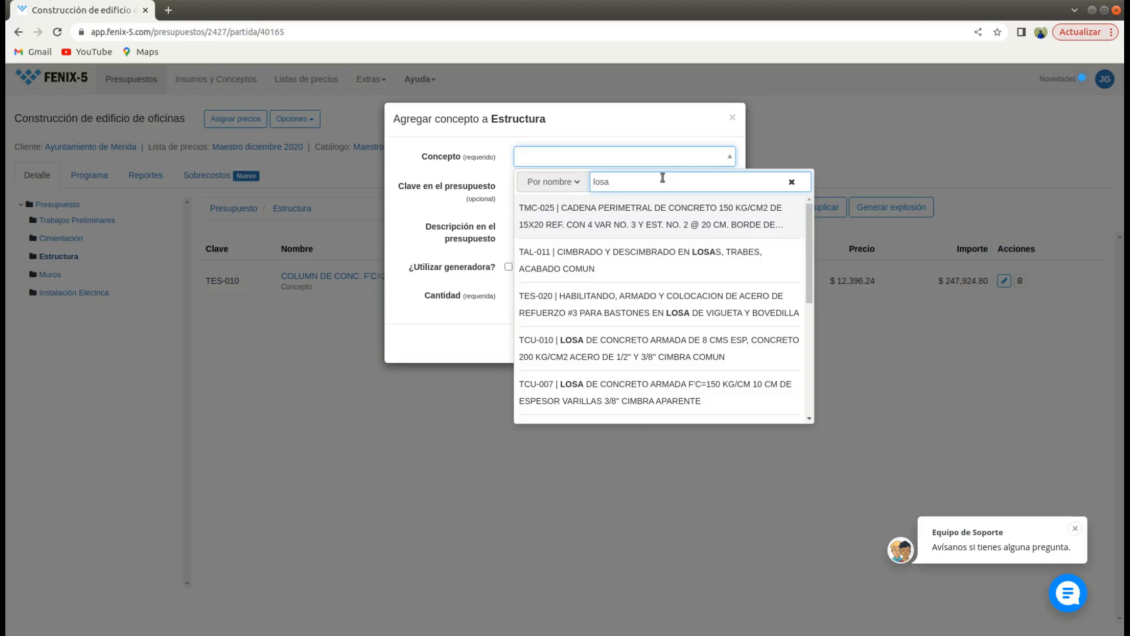
left_click(718, 390)
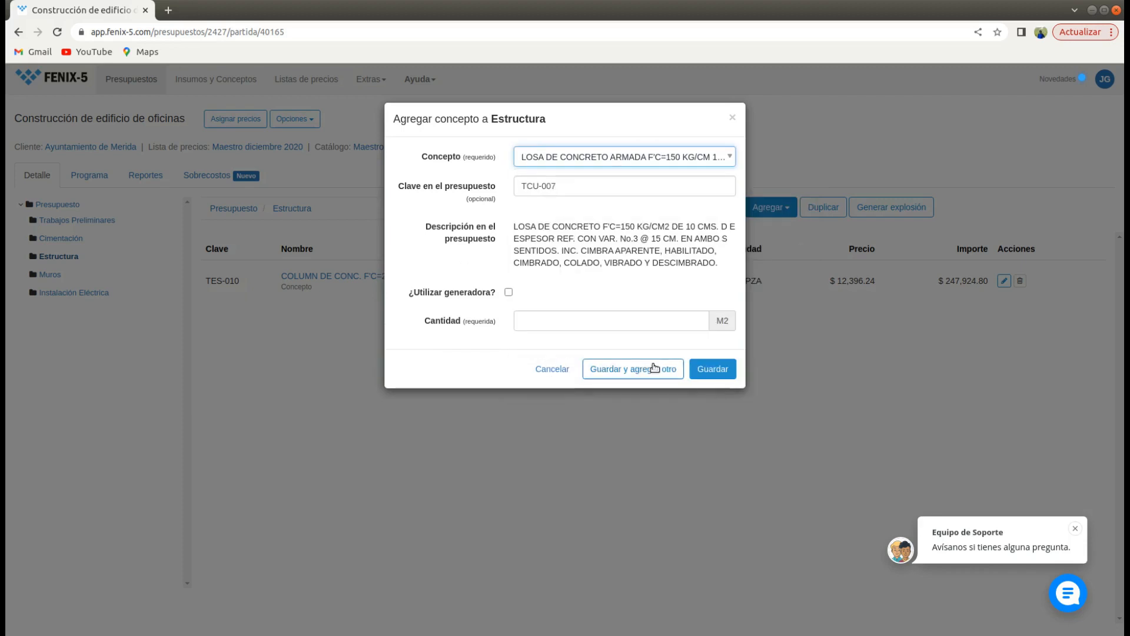
left_click(600, 322)
type("10")
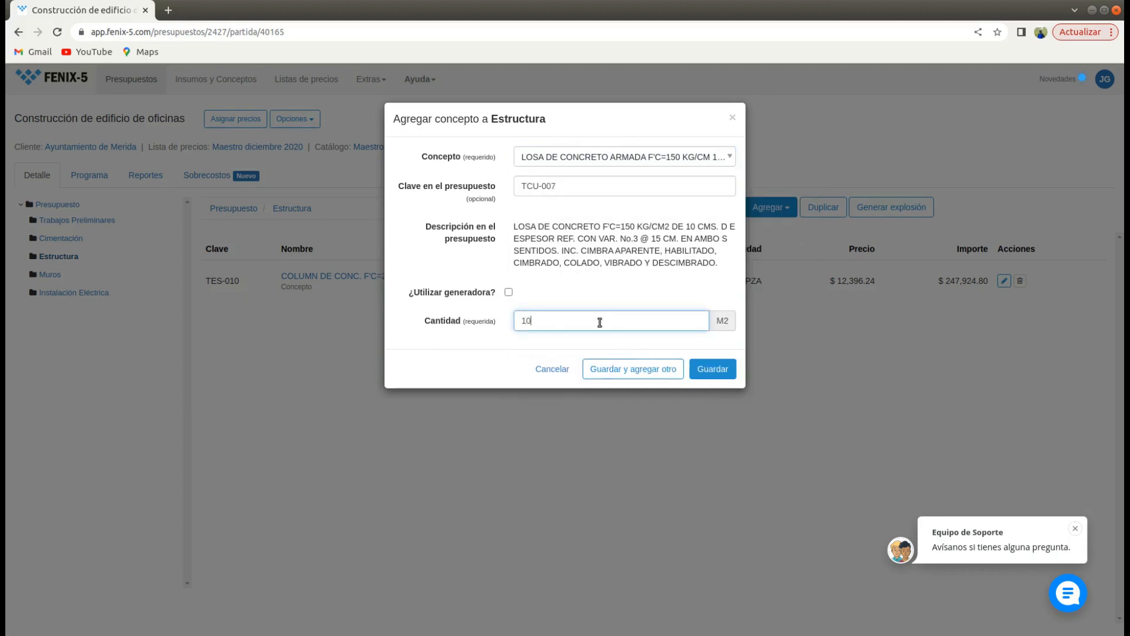
type("0")
left_click(712, 380)
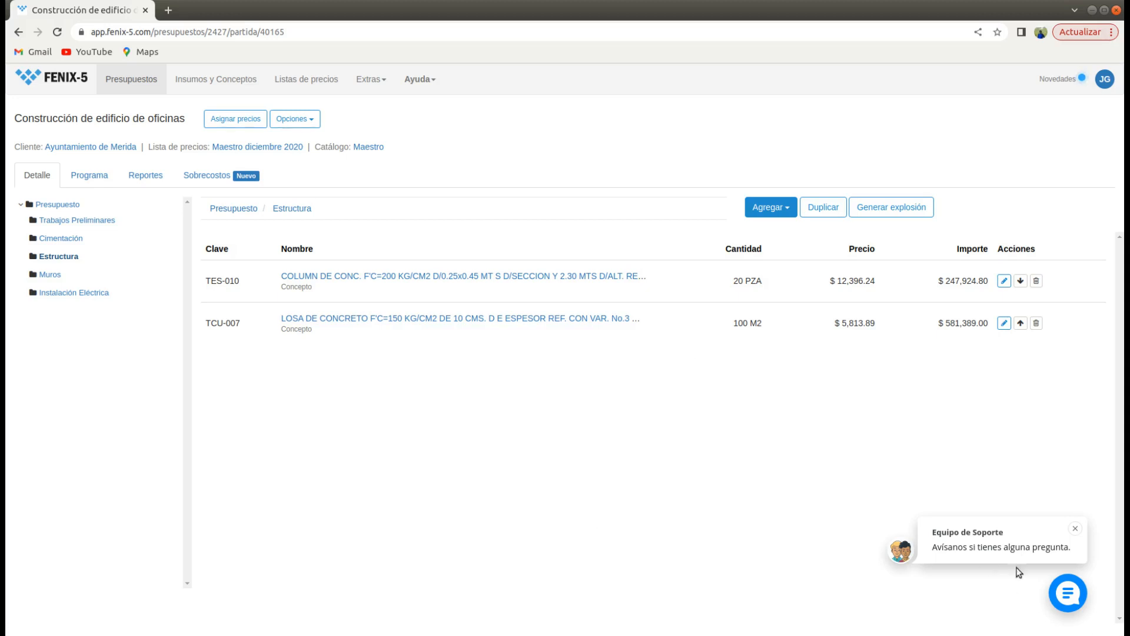
Dismiss the support message, open price assignment from the budget's root level, and review the insumos still lacking a price.
left_click(1077, 529)
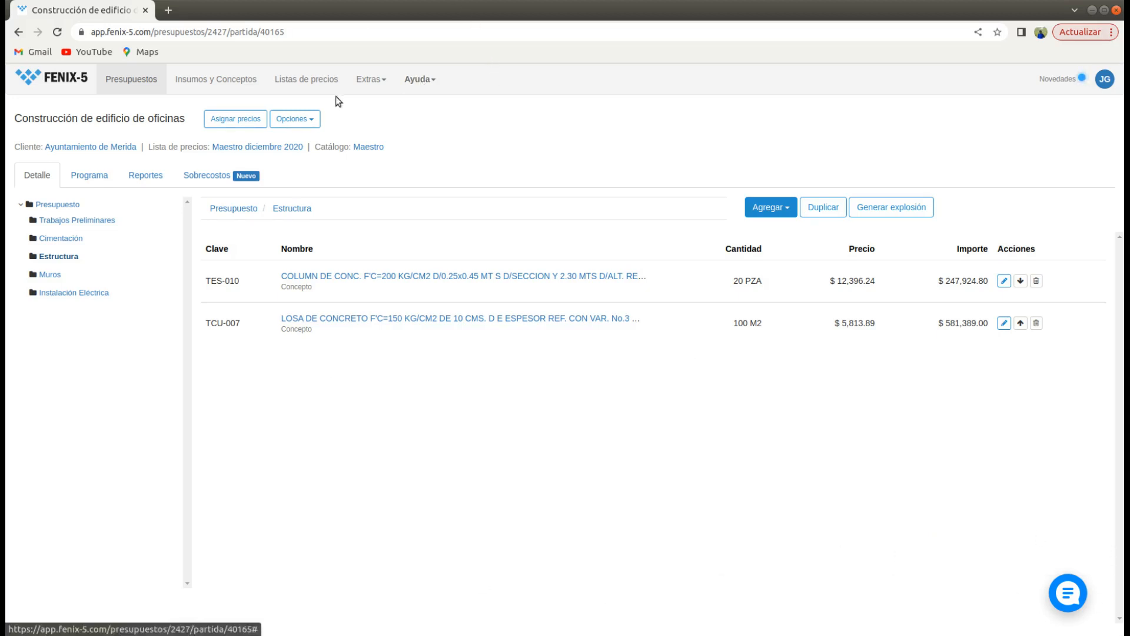
left_click(233, 209)
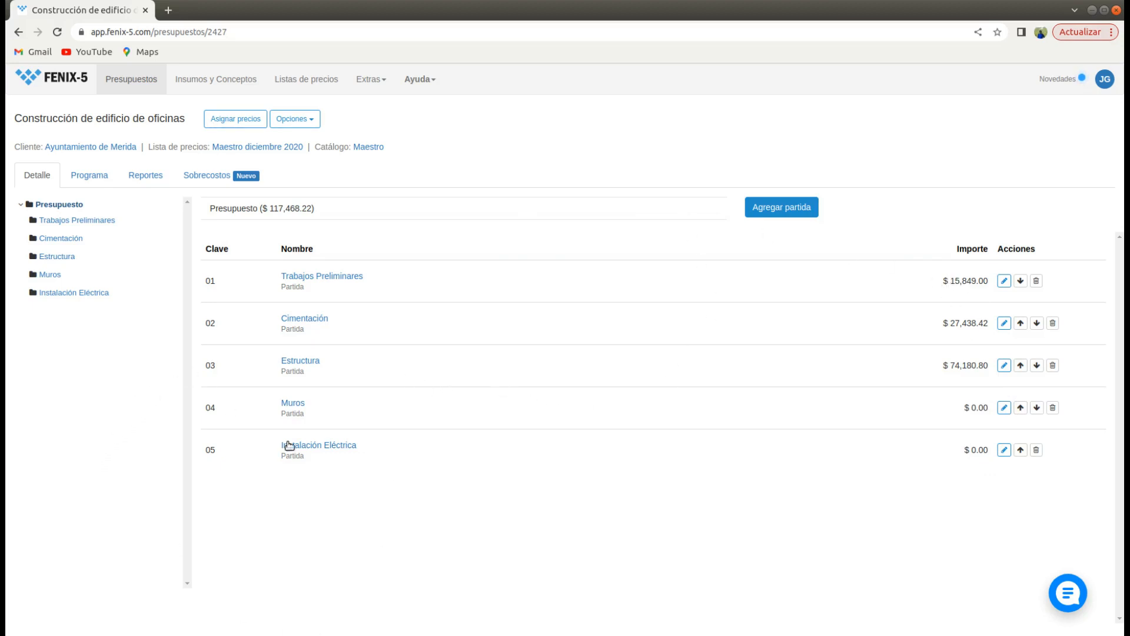
left_click(231, 120)
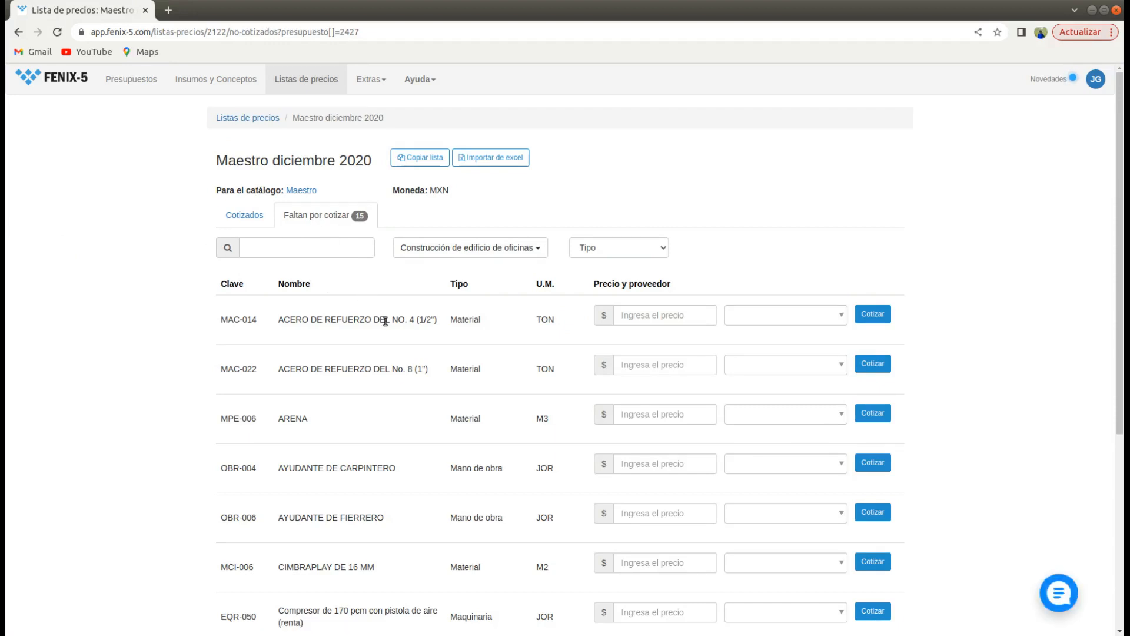
scroll(515, 441, "down", 3)
scroll(510, 430, "down", 2)
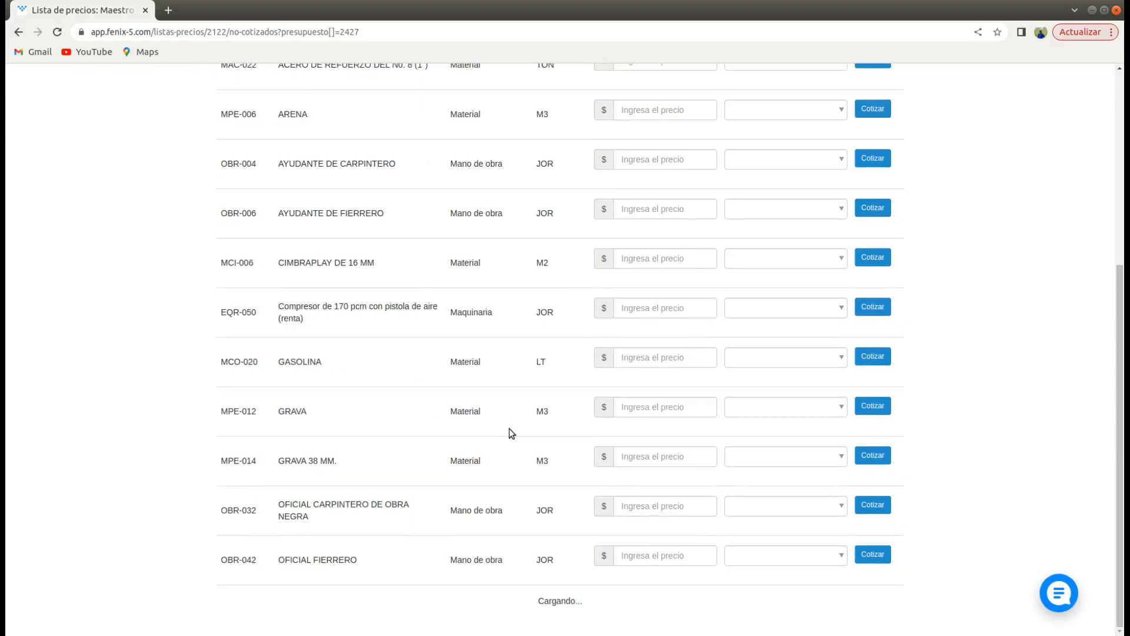
scroll(510, 426, "up", 5)
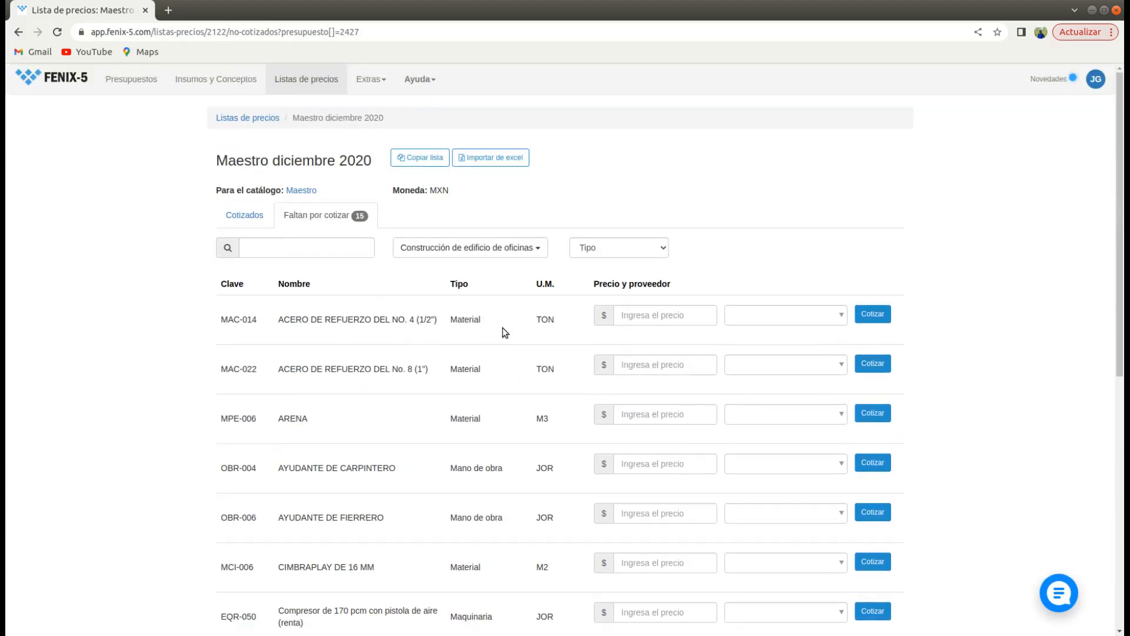
Quote the reinforcing steel insumos: MAC-014 No. 4 (1/2") at $25,000 and MAC-022 No. 8 (1") at $24,900.
left_click(624, 318)
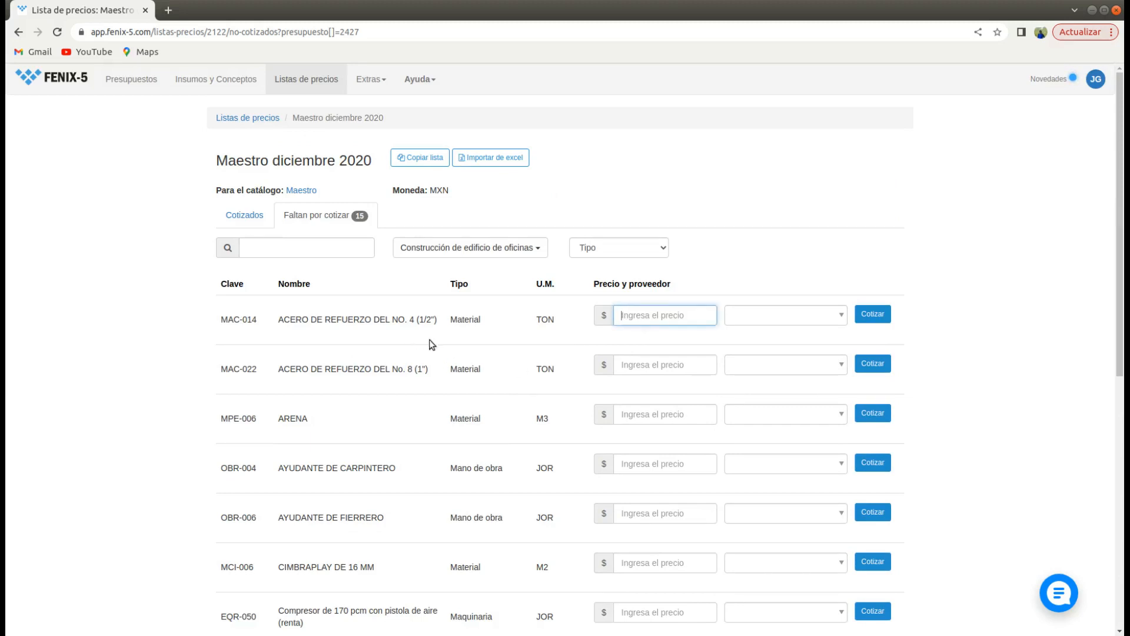
type("25000")
key("Return")
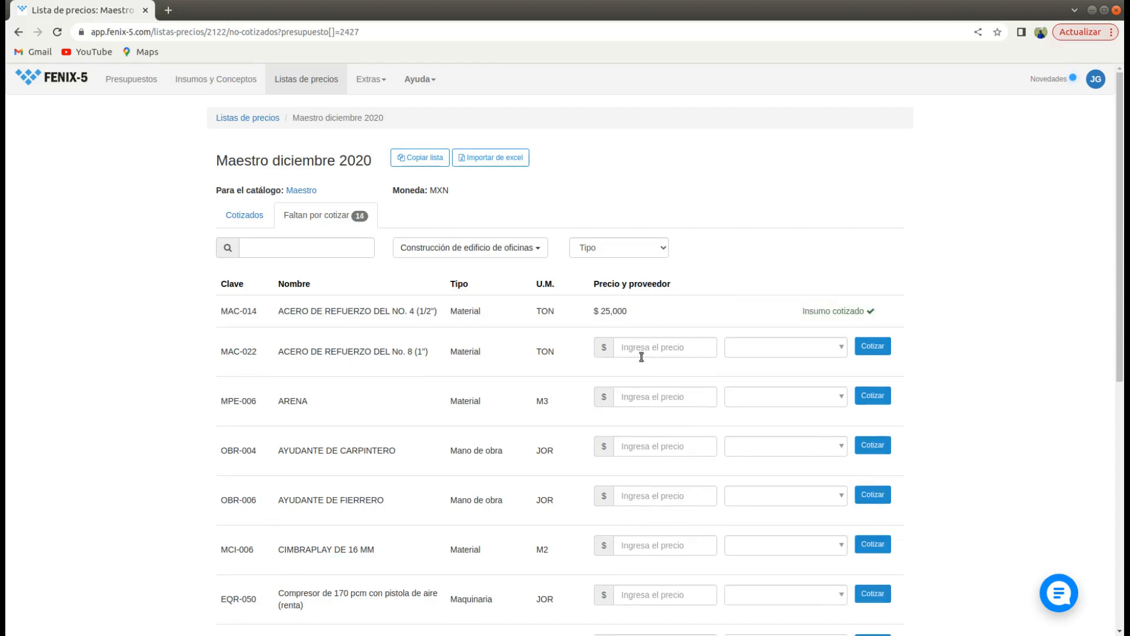
left_click(630, 347)
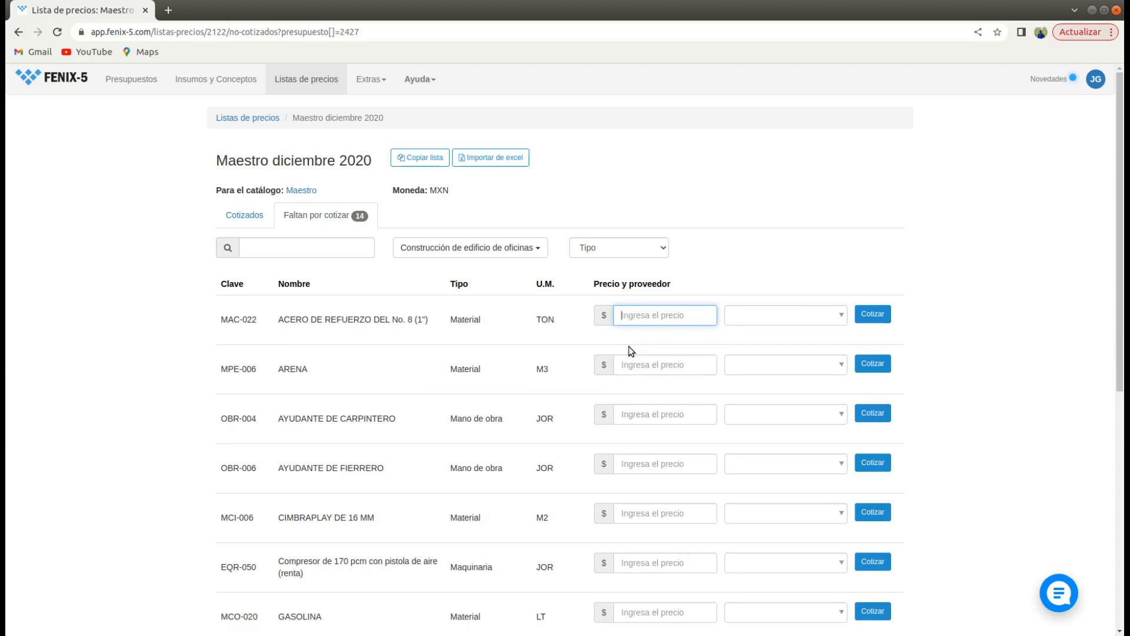
type("24900")
key("Return")
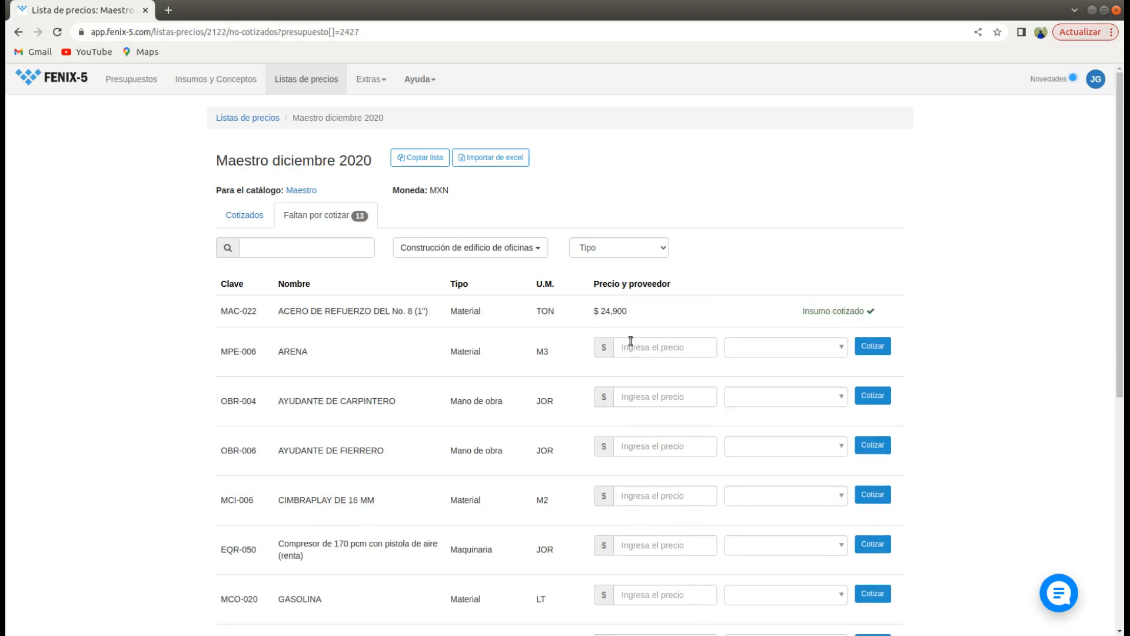
Quote MPE-006 Arena at $400 and OBR-004 Ayudante de carpintero at $700.
left_click(634, 348)
type("400")
key("Return")
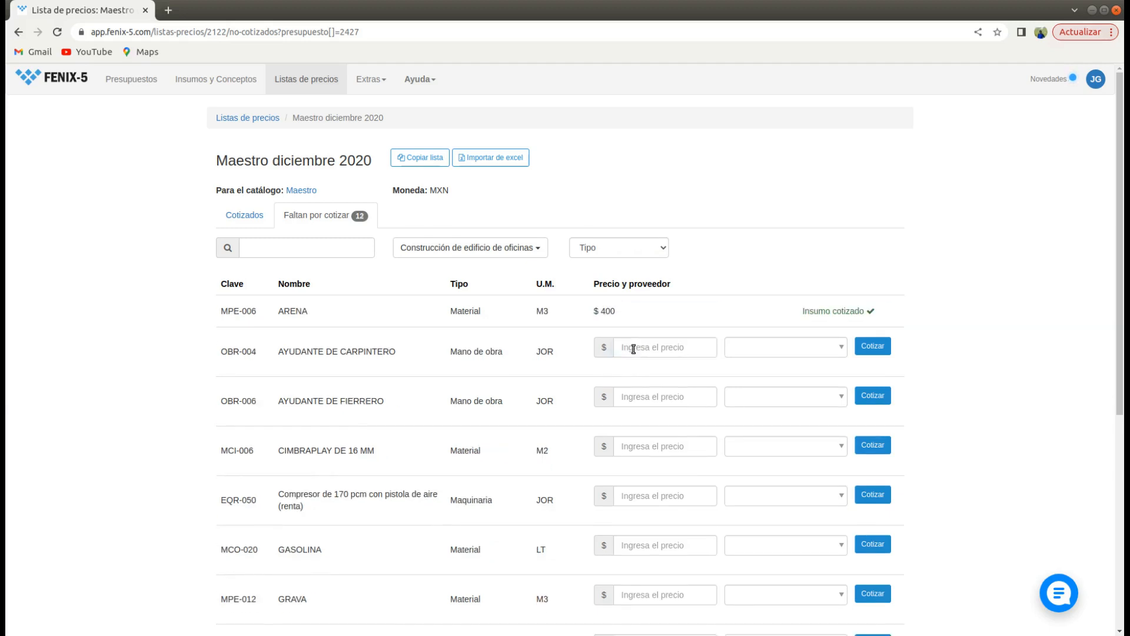
left_click(633, 349)
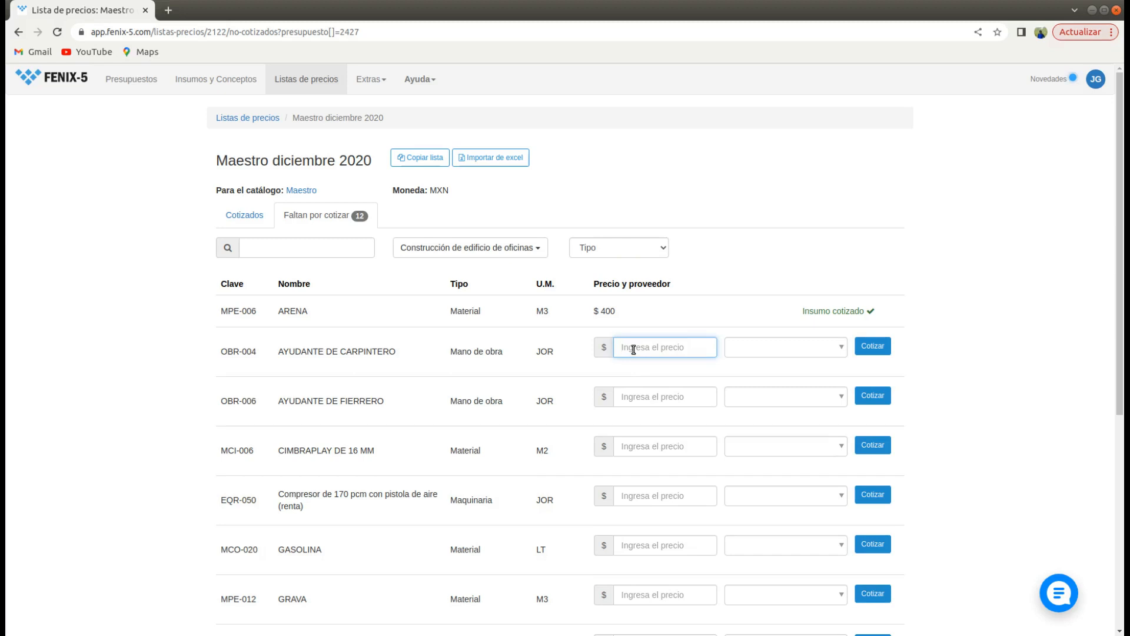
type("700")
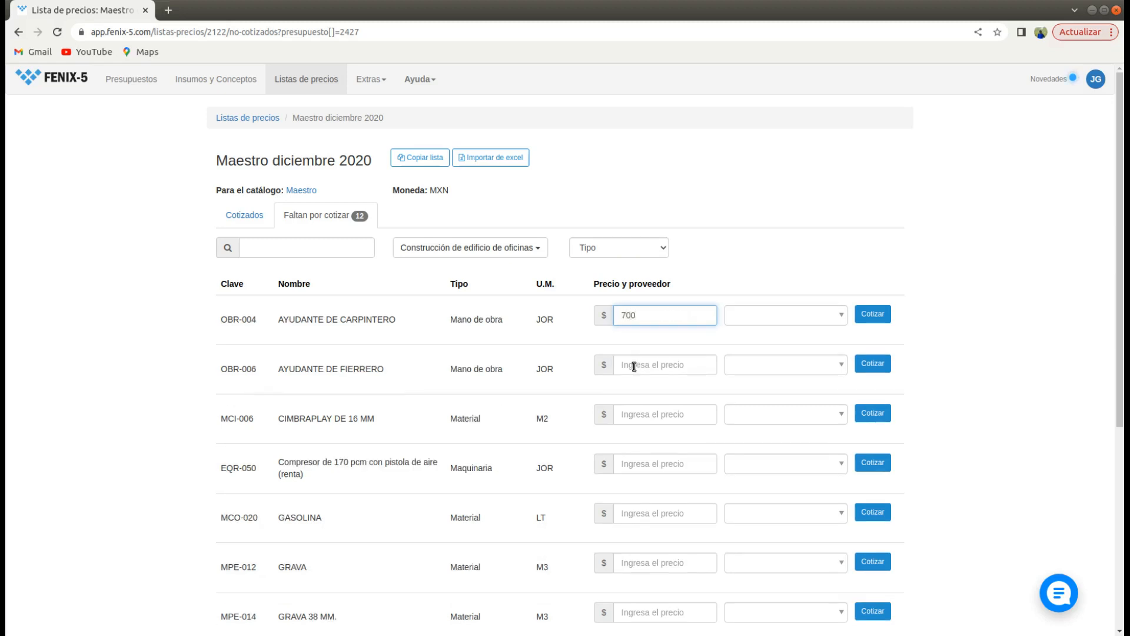
key("Return")
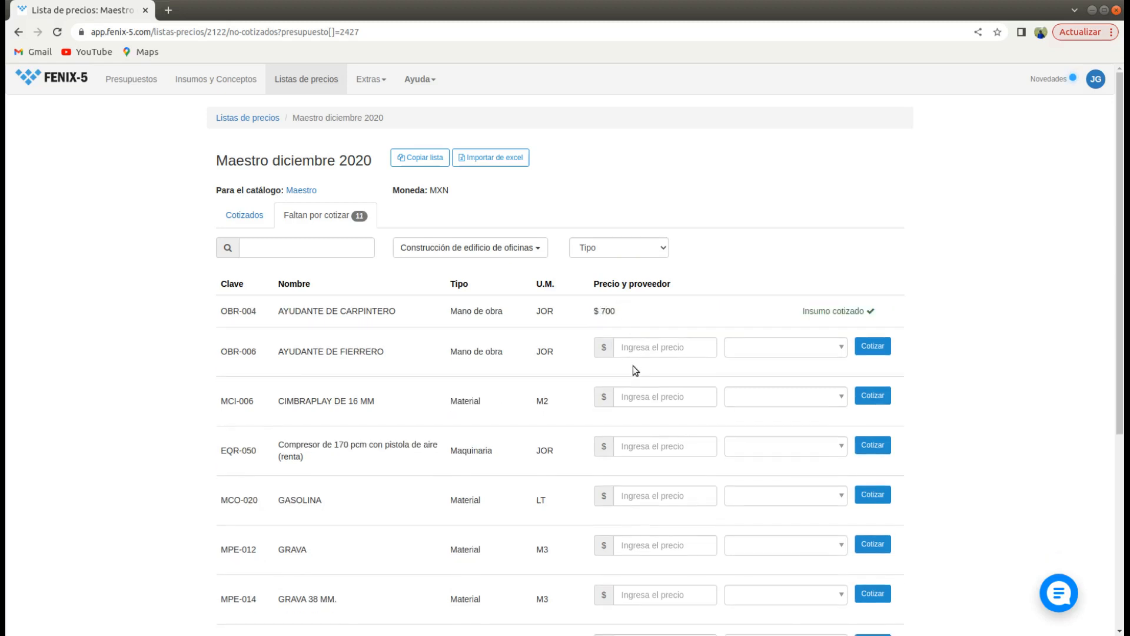
Quote OBR-006 Ayudante de fierrero at $700 and MCI-006 Cimbraplay de 16 mm at $200.
left_click(630, 351)
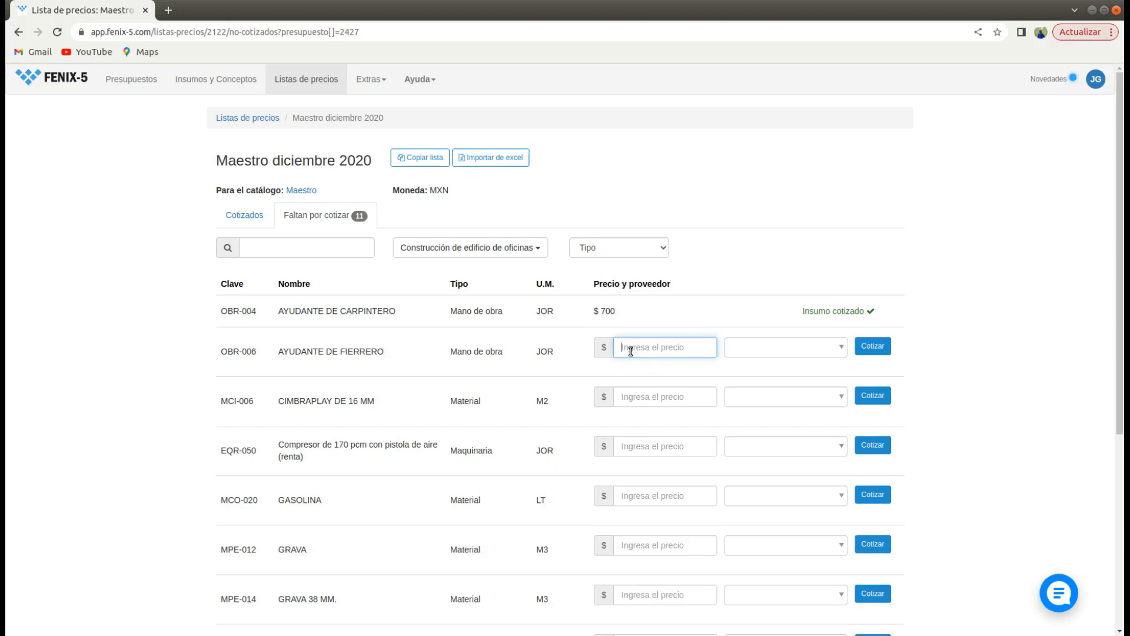
type("700")
key("Return")
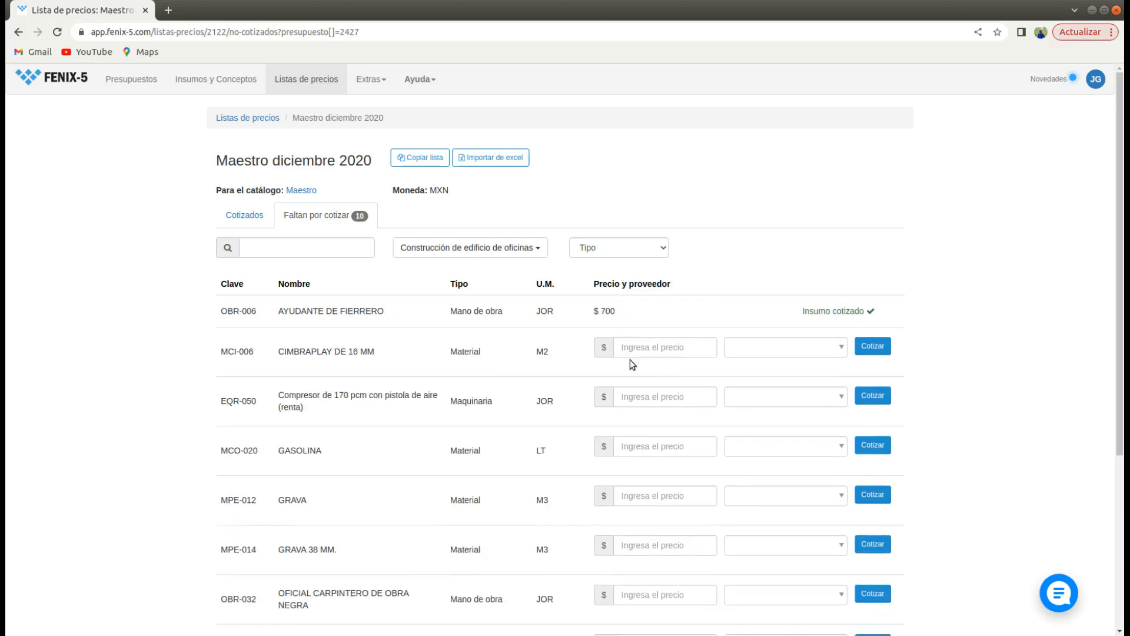
left_click(629, 347)
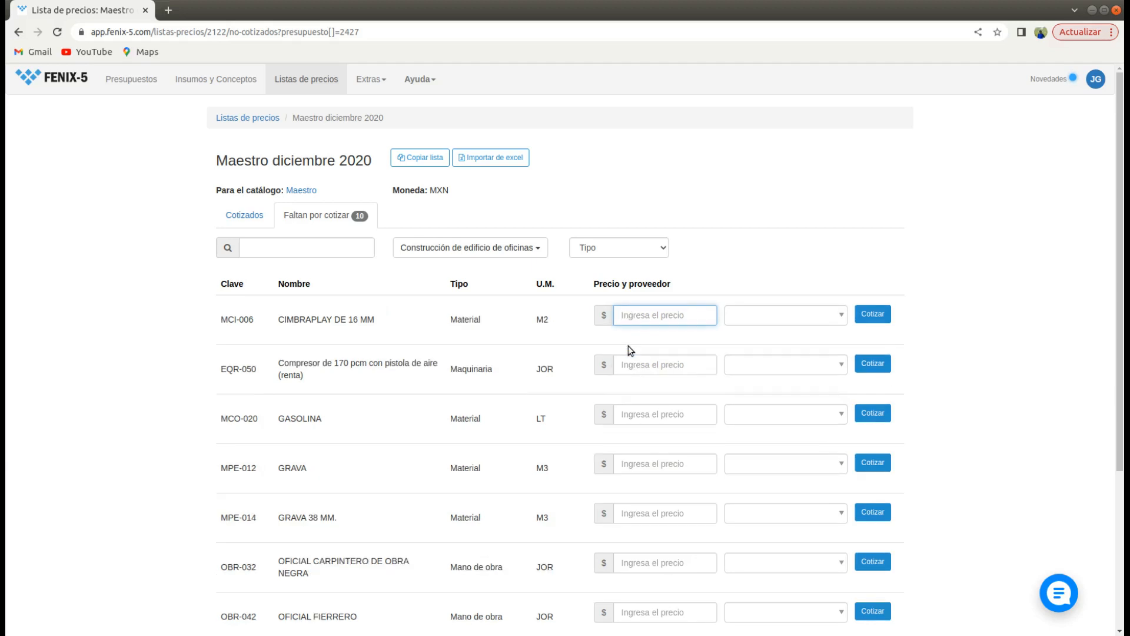
type("200")
key("Return")
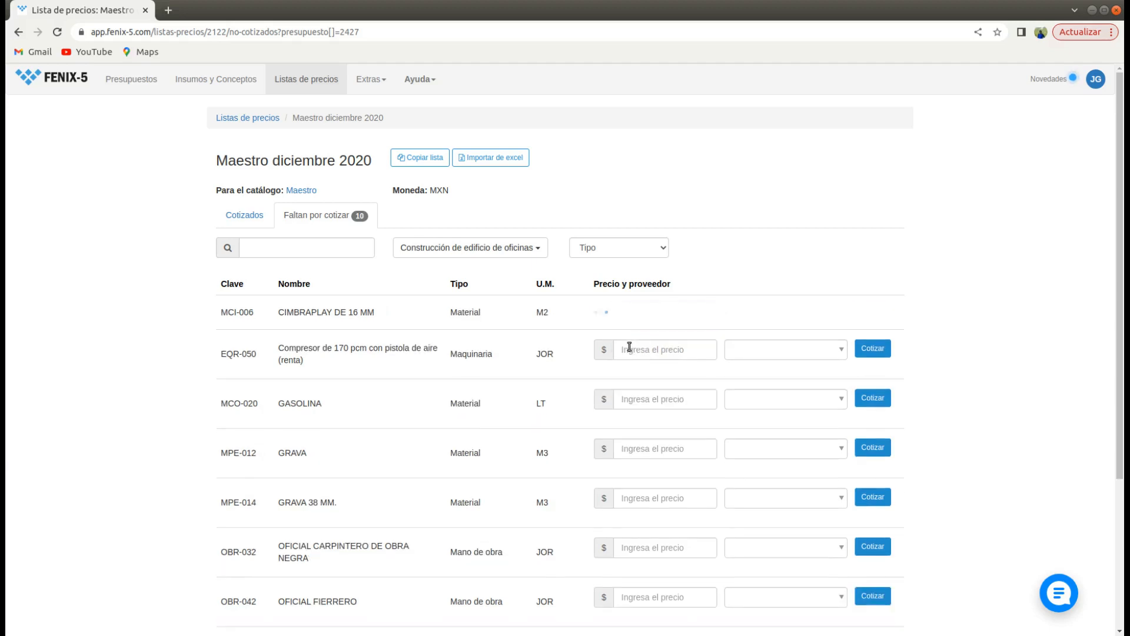
Quote EQR-050 Compresor de 170 pcm con pistola de aire at $2,500 and MCO-020 Gasolina at $20.
left_click(628, 351)
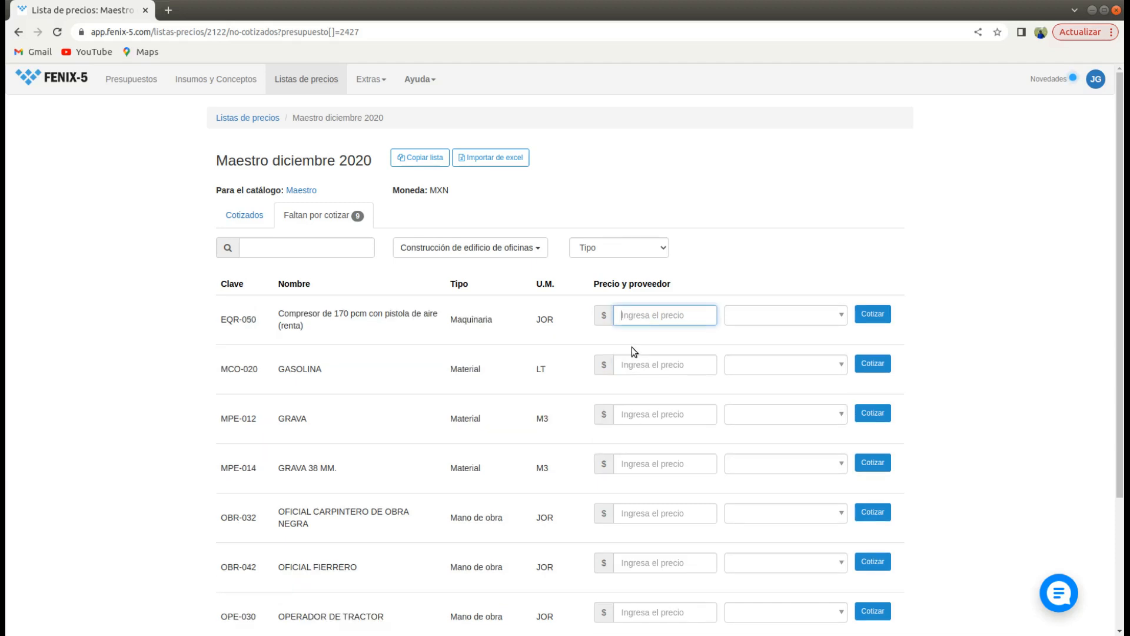
type("2500")
key("Return")
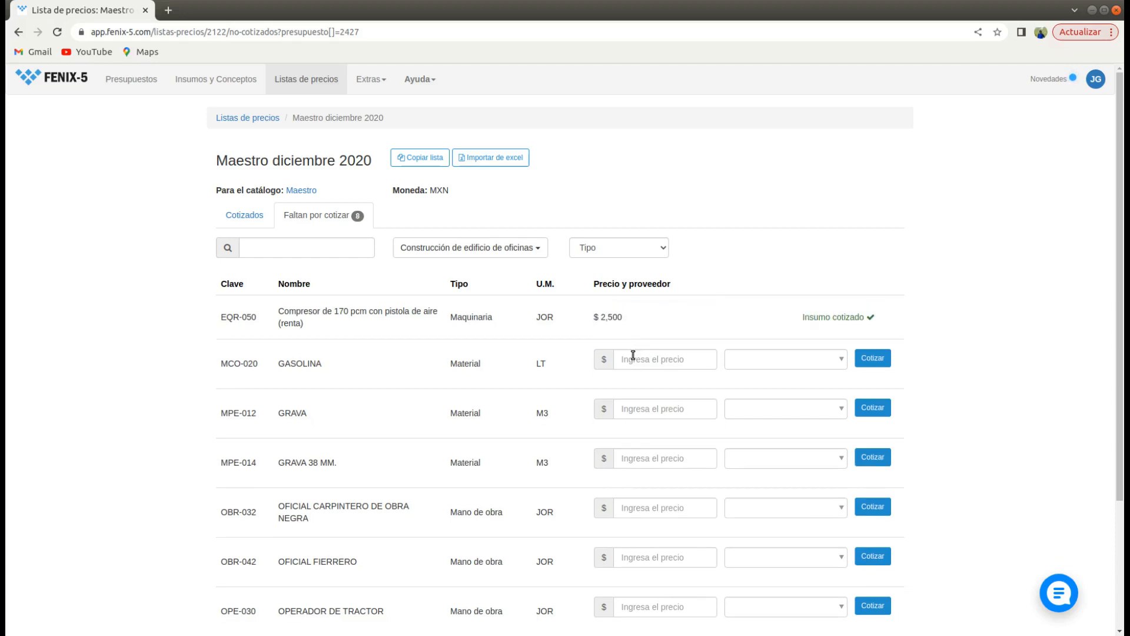
left_click(634, 357)
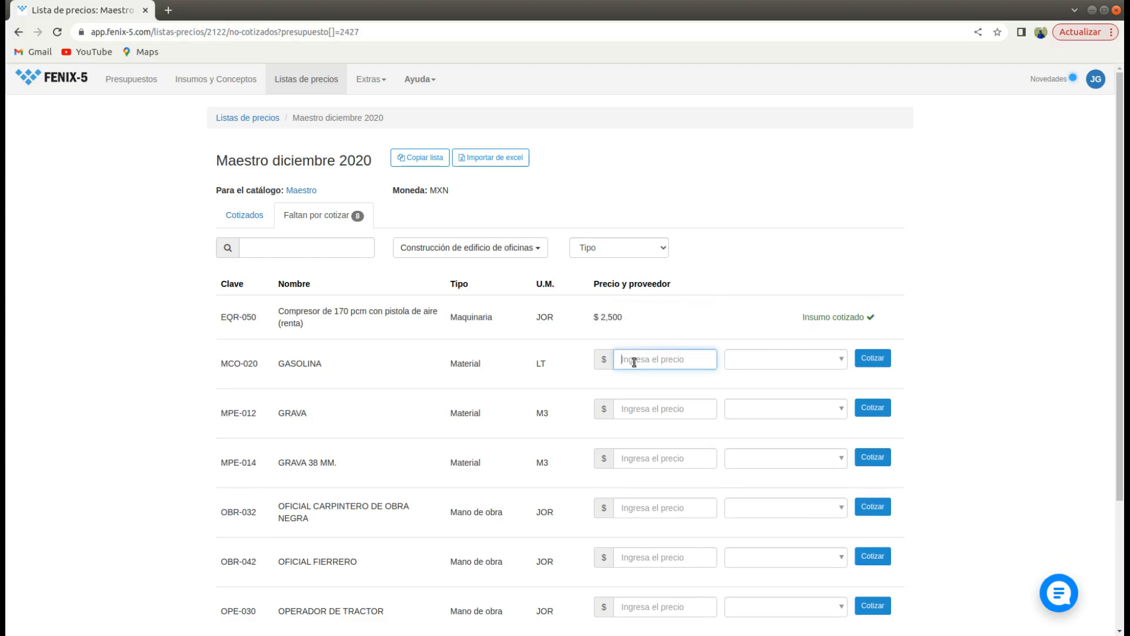
type("20")
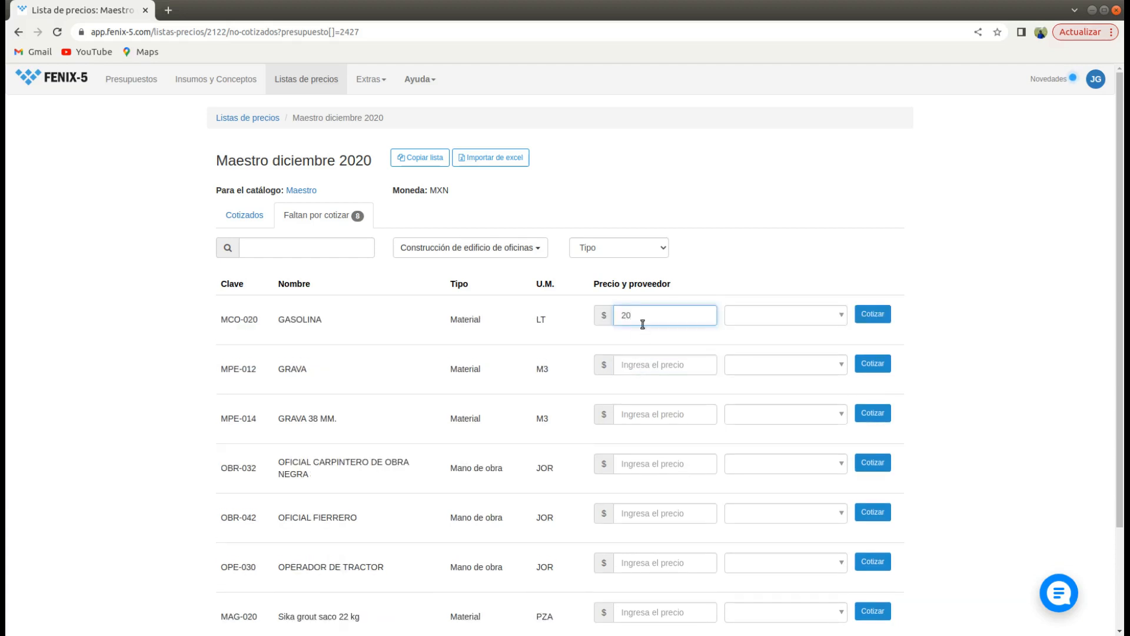
key("Return")
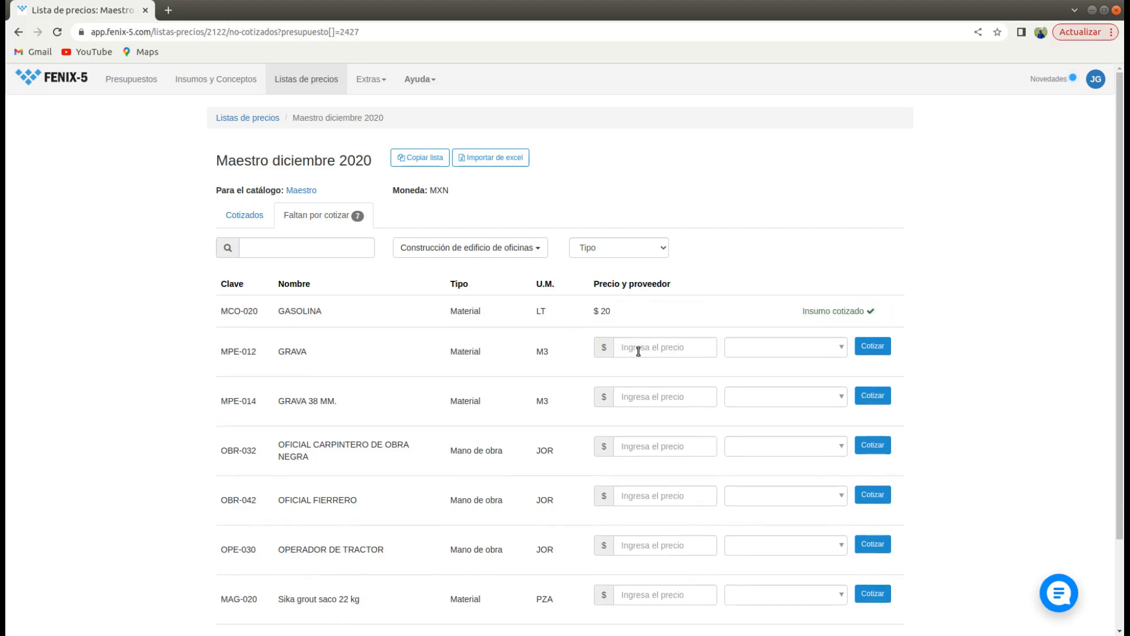
Quote both gravel insumos, MPE-012 Grava and MPE-014 Grava 38 mm, at $400 each.
left_click(638, 351)
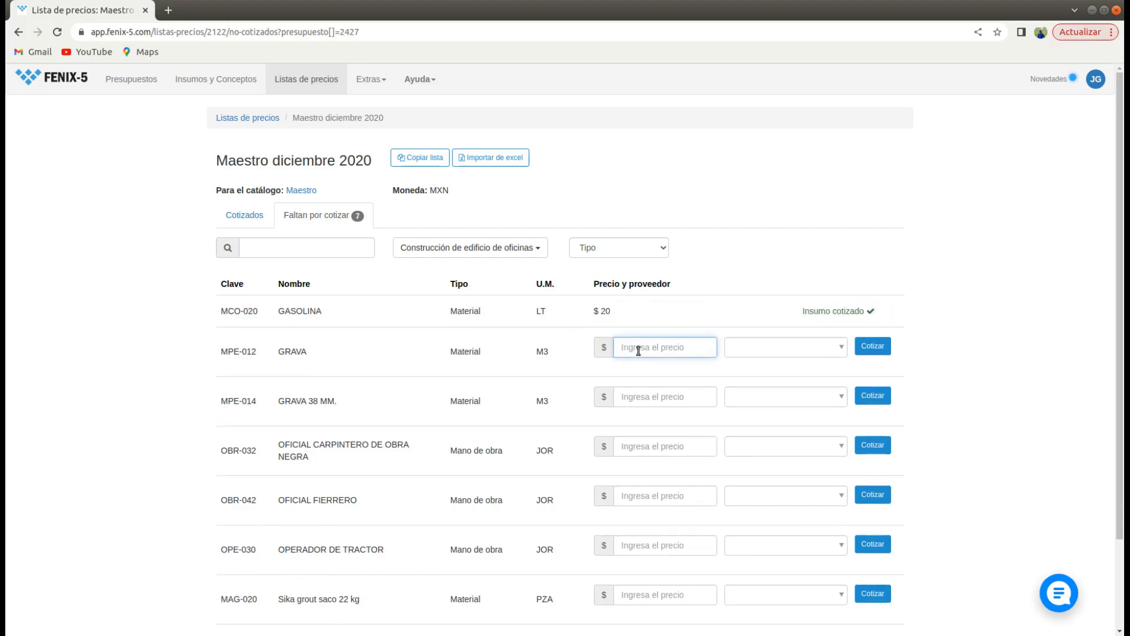
type("400")
key("Return")
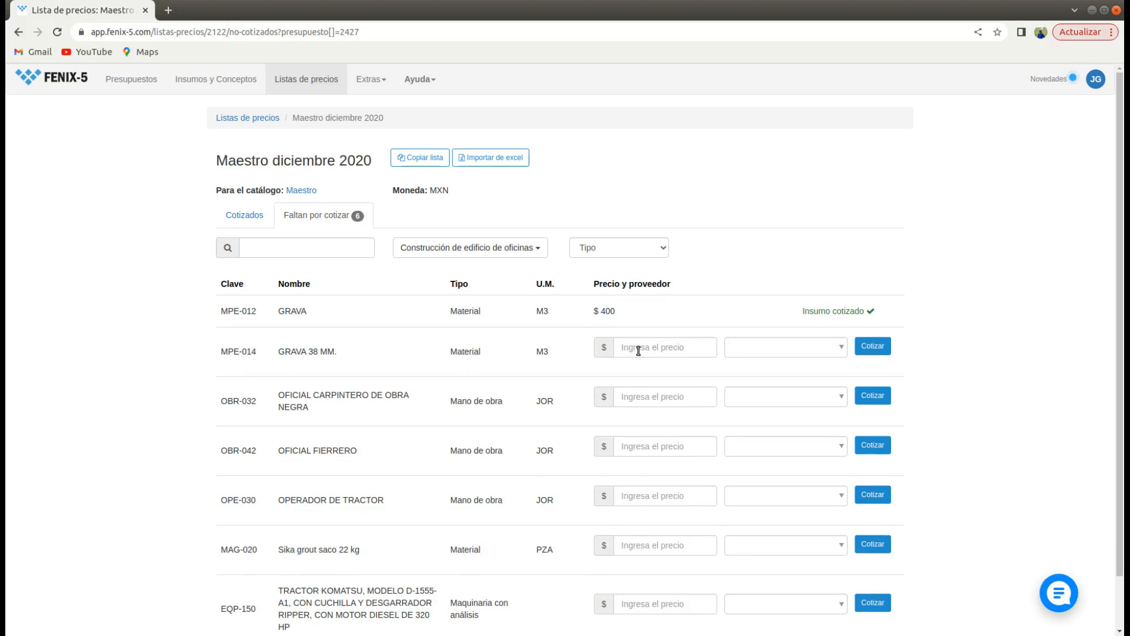
left_click(638, 351)
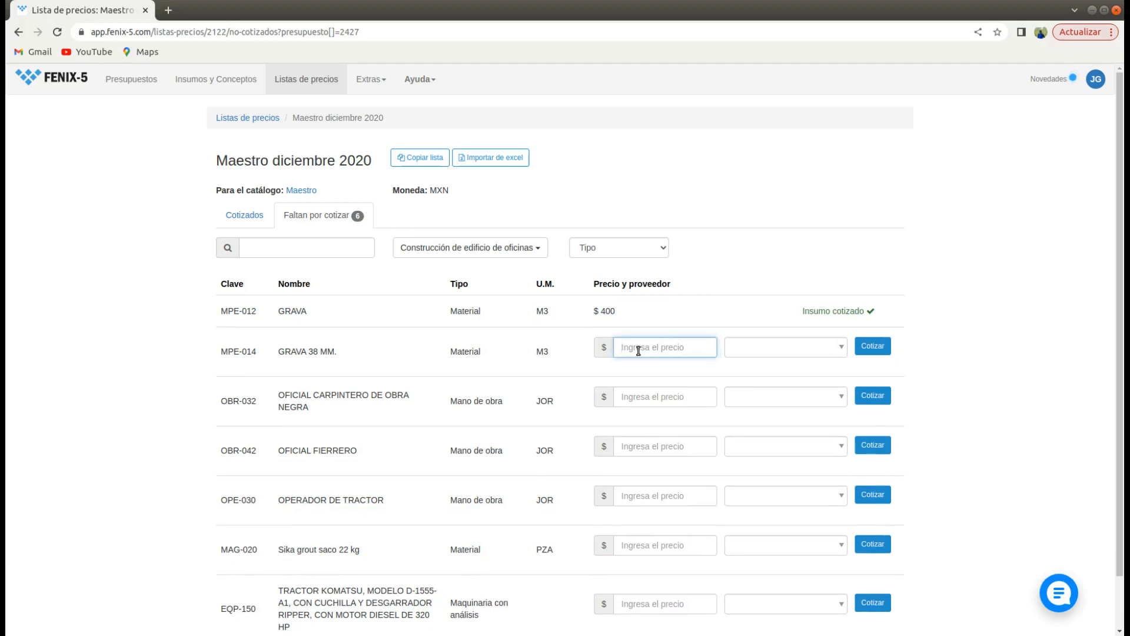
type("400")
key("Return")
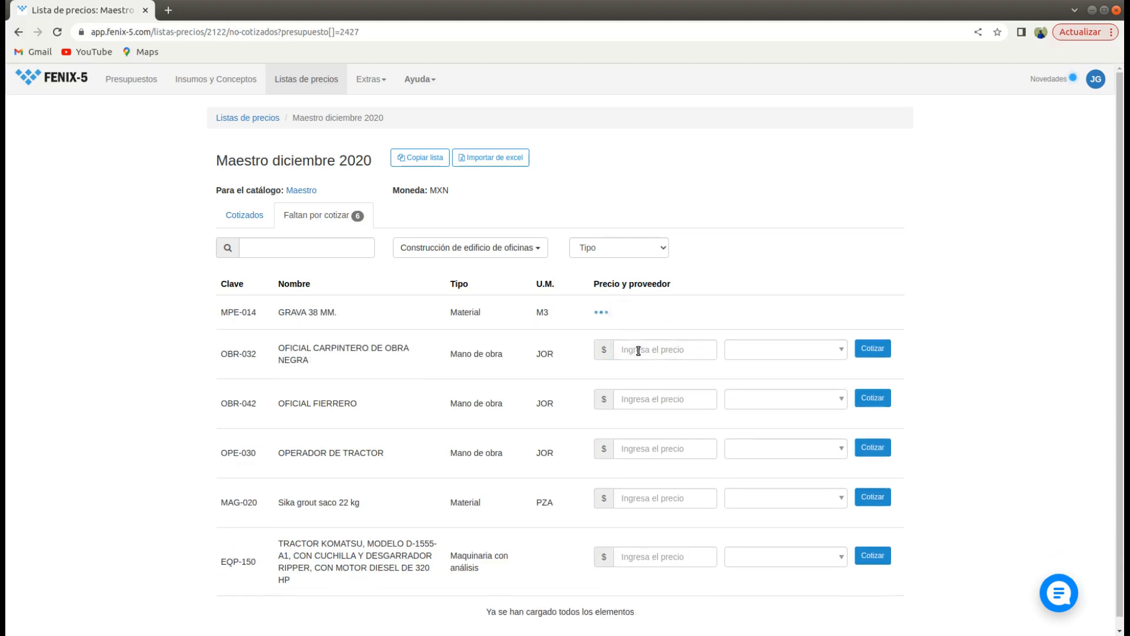
Quote OBR-032 Oficial carpintero de obra negra and OBR-042 Oficial fierrero at $850 each.
left_click(638, 351)
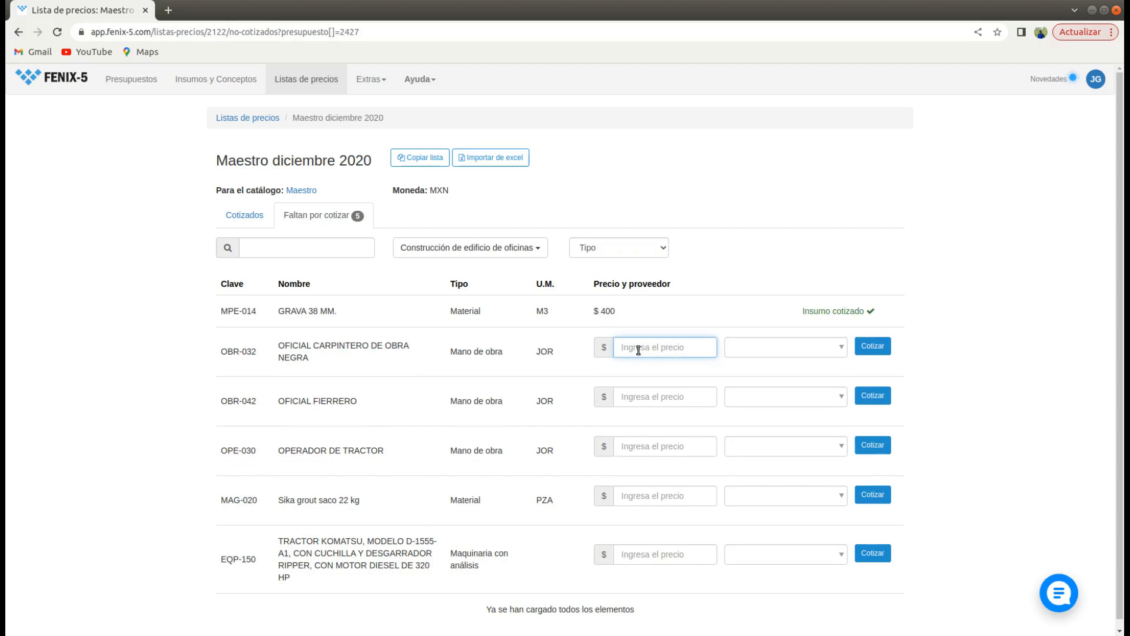
type("850")
key("Return")
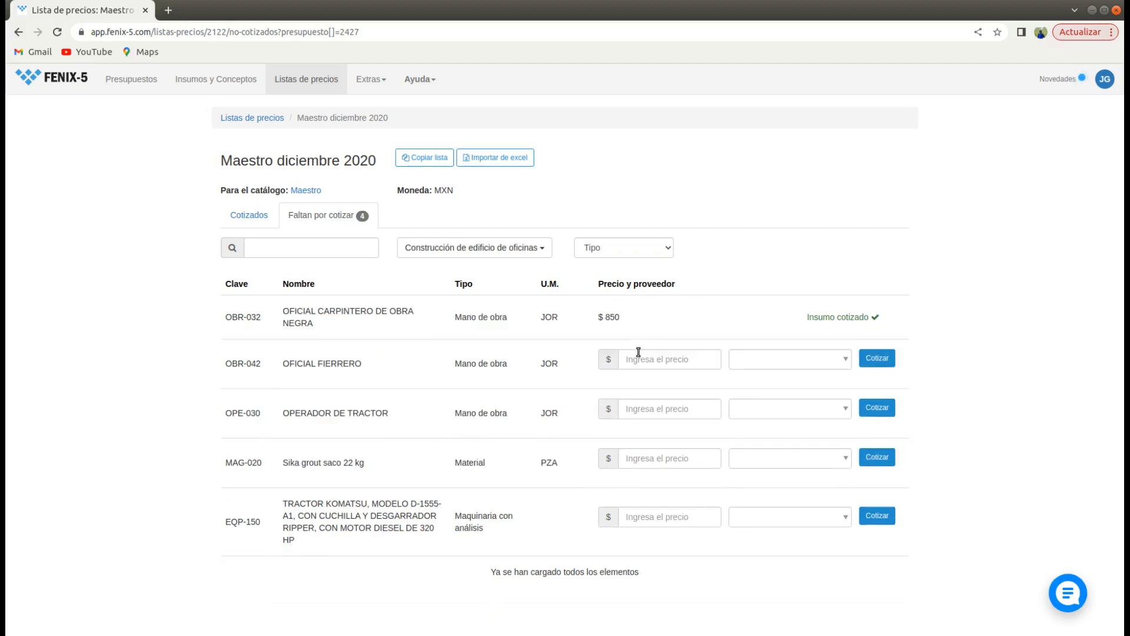
left_click(638, 354)
type("850")
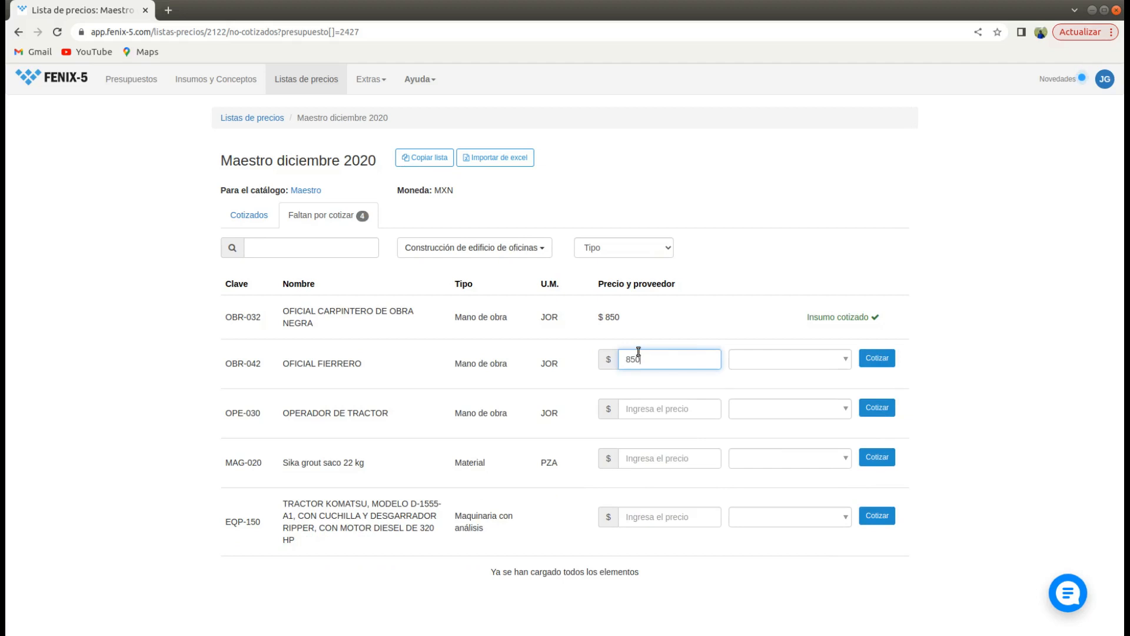
key("Return")
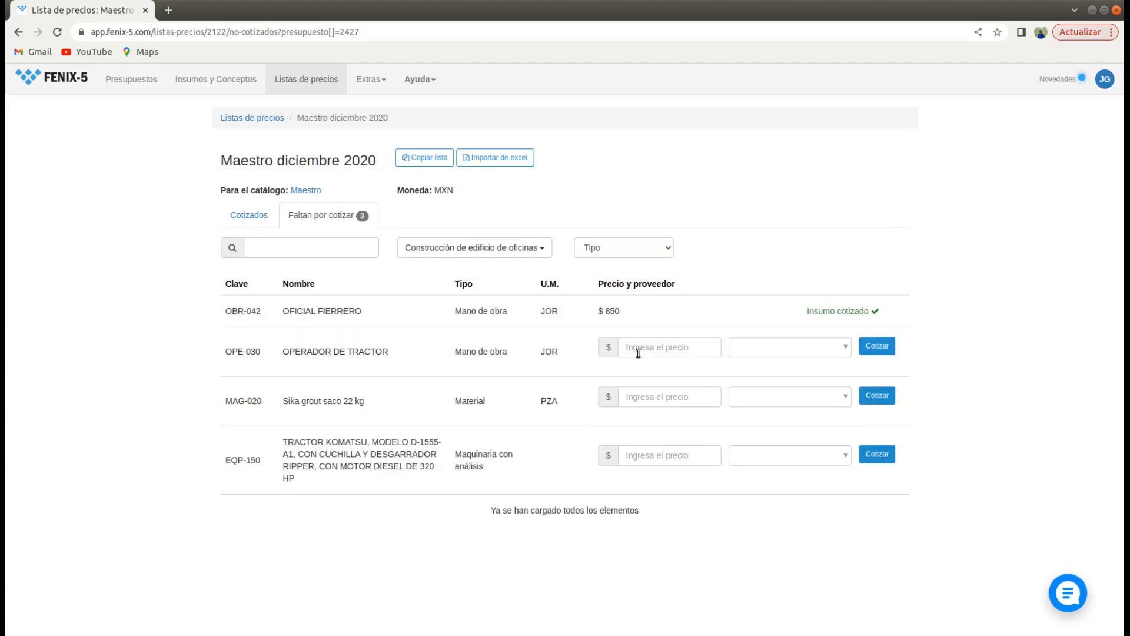
Quote OPE-030 Operador de tractor at $900 and MAG-020 Sika grout saco 22 kg at $300.
left_click(639, 354)
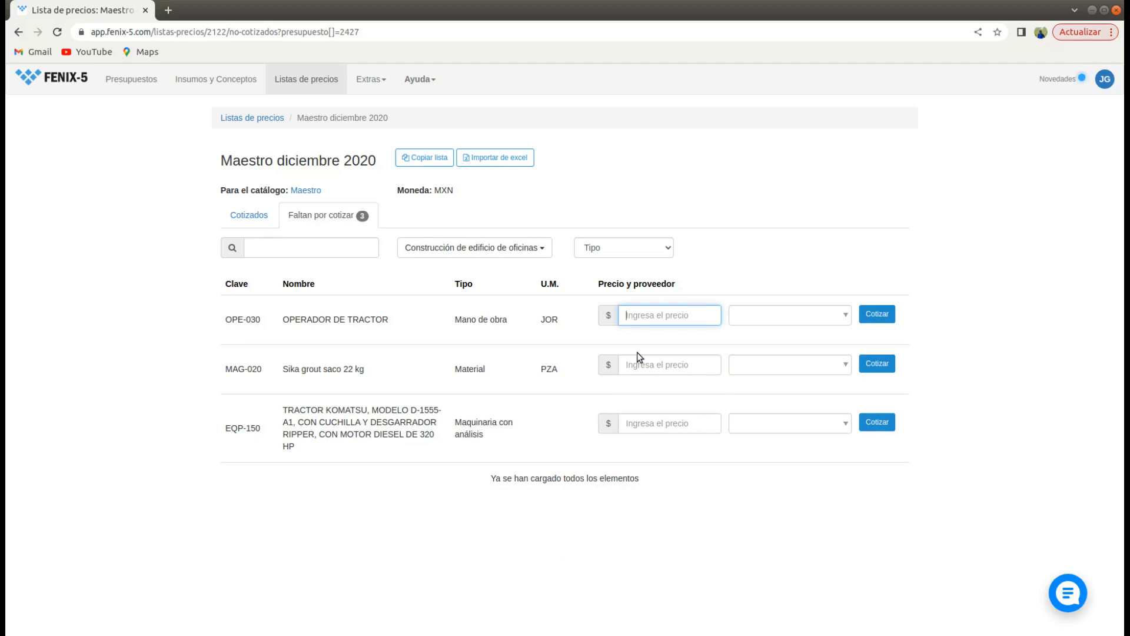
type("900")
key("Return")
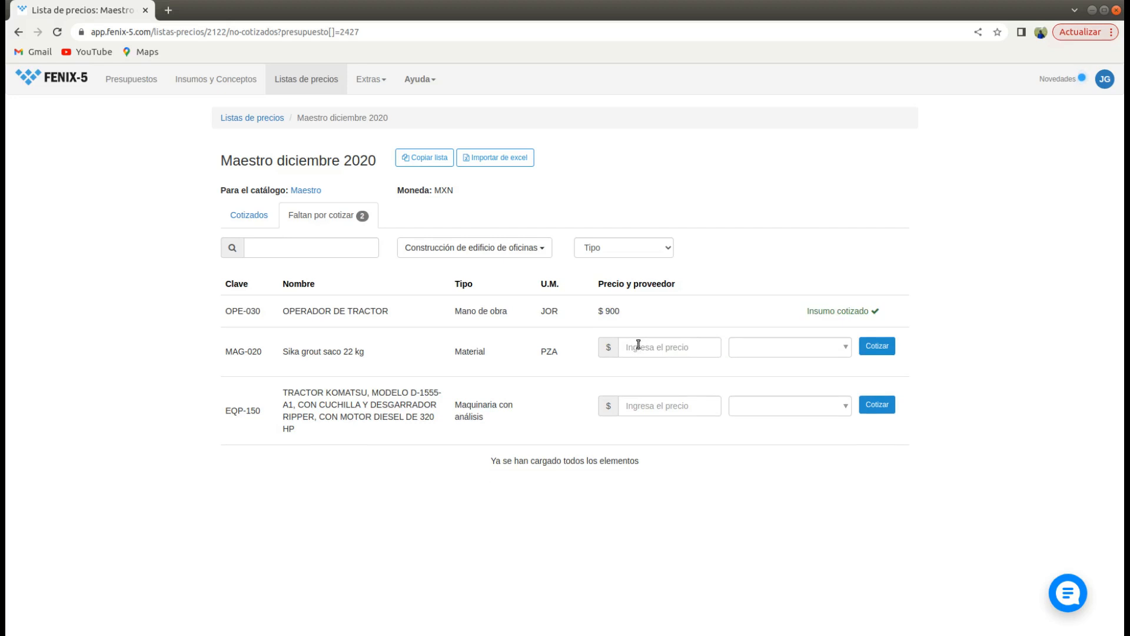
left_click(639, 346)
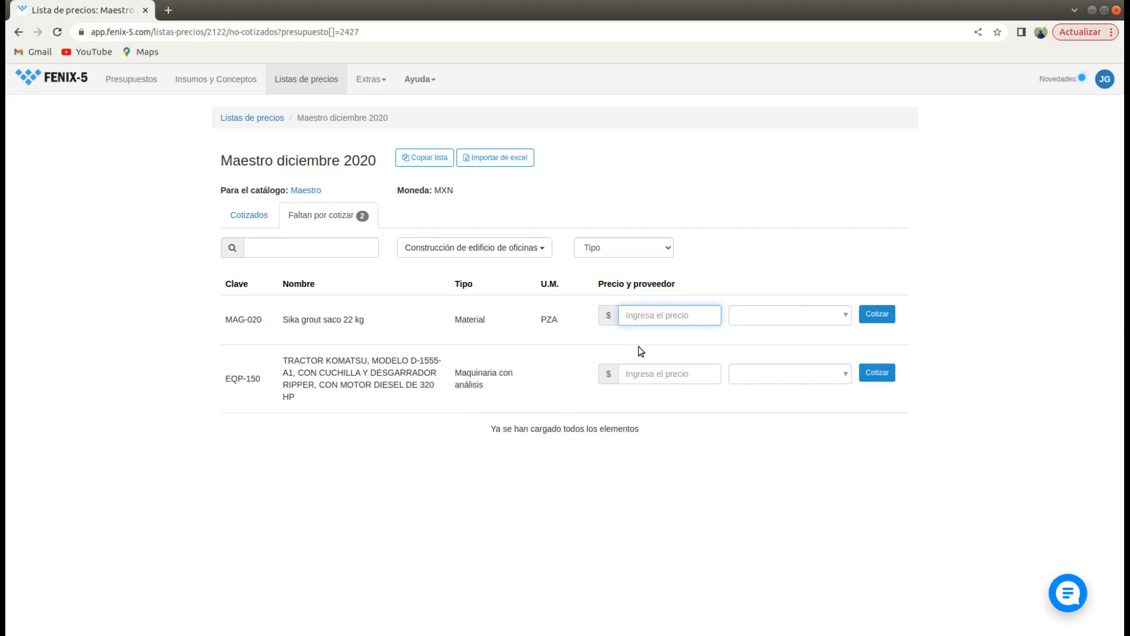
type("300")
key("Return")
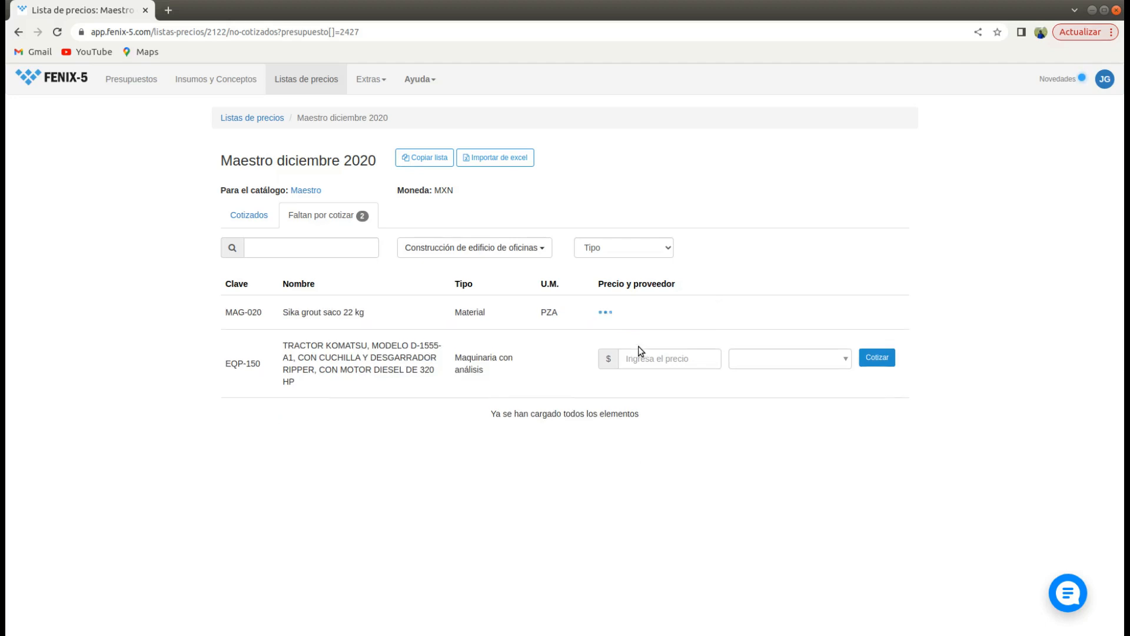
Quote EQP-150 Tractor Komatsu, modelo D-1555-A1, at $2,150,000.
left_click(640, 358)
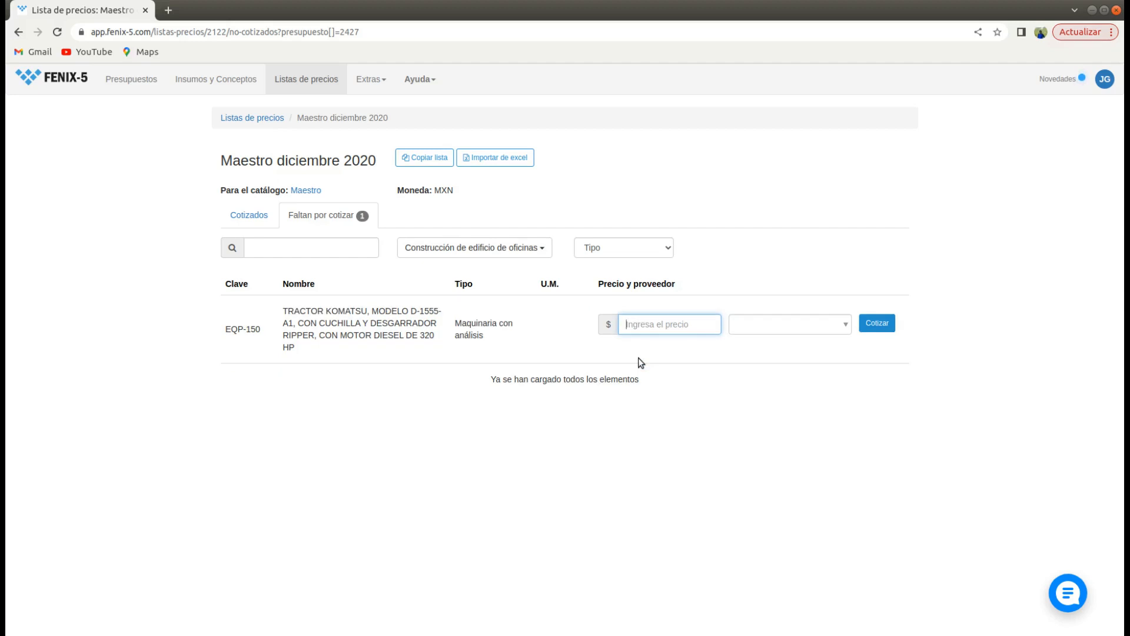
type("2,")
type("150,00")
type("0")
key("Return")
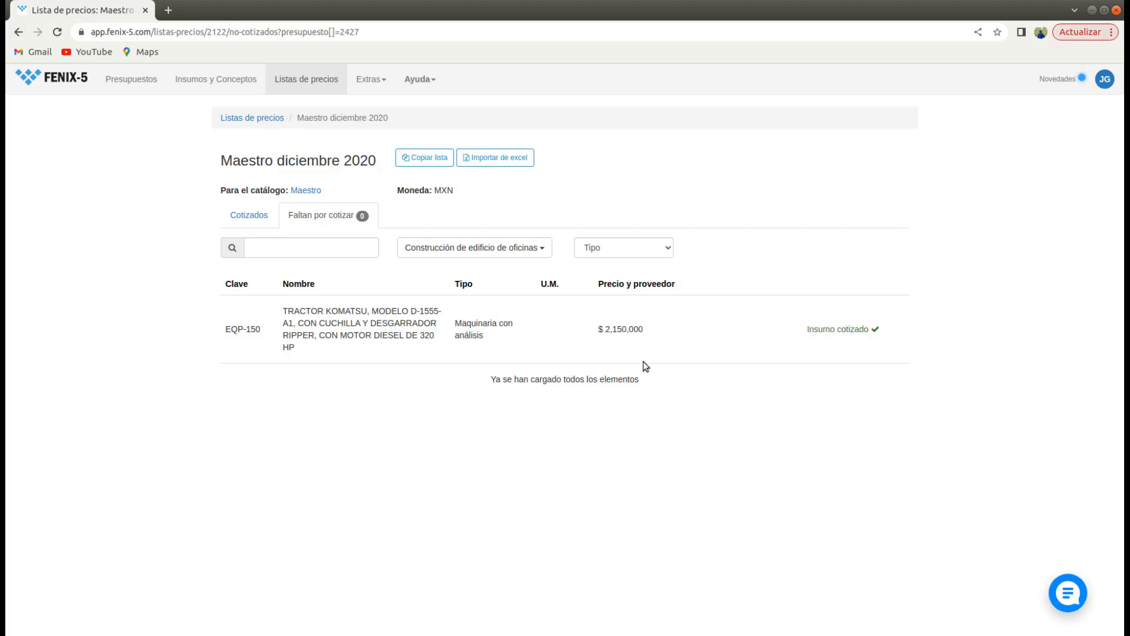
Open the budget Construcción de edificio de oficinas and review its partidas Trabajos Preliminares, Cimentación, Estructura and Muros.
left_click(138, 83)
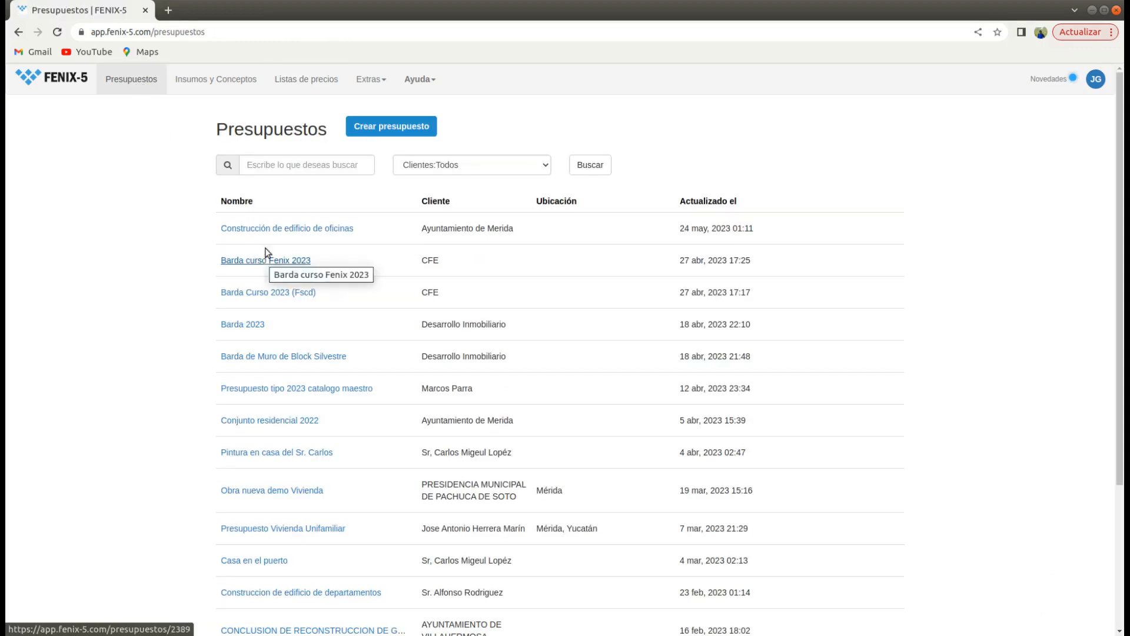
left_click(280, 230)
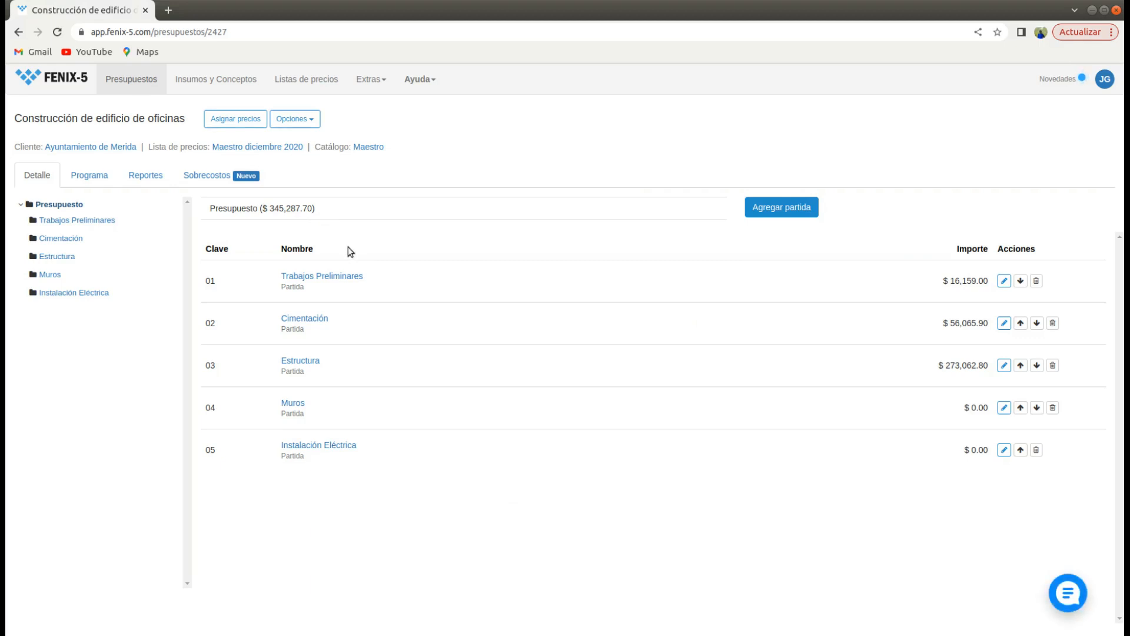
left_click(351, 276)
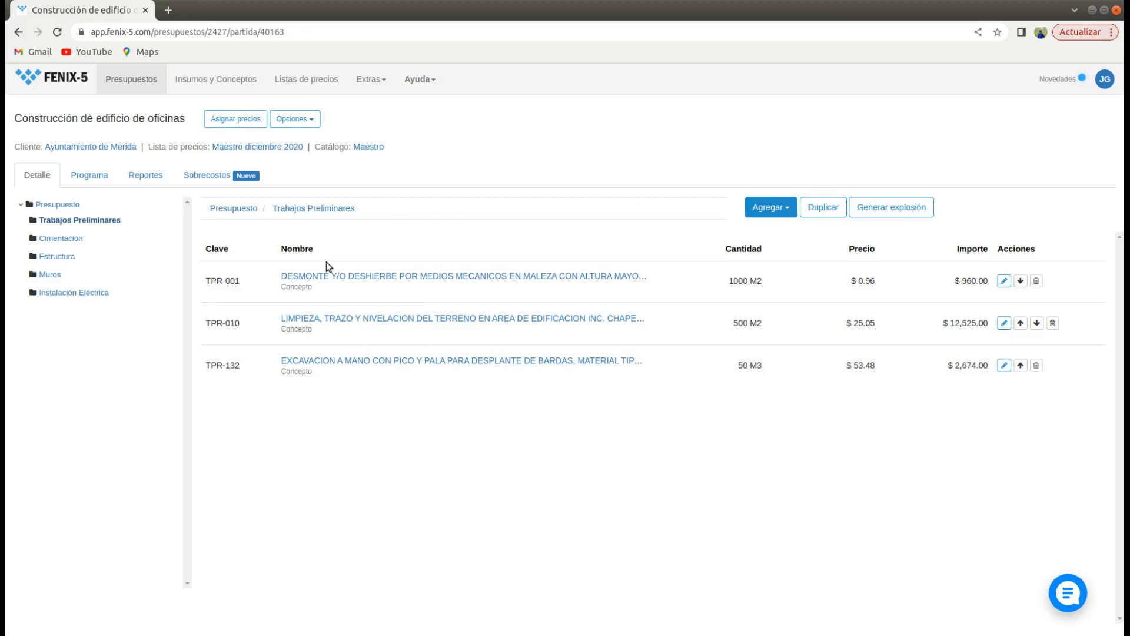
left_click(57, 239)
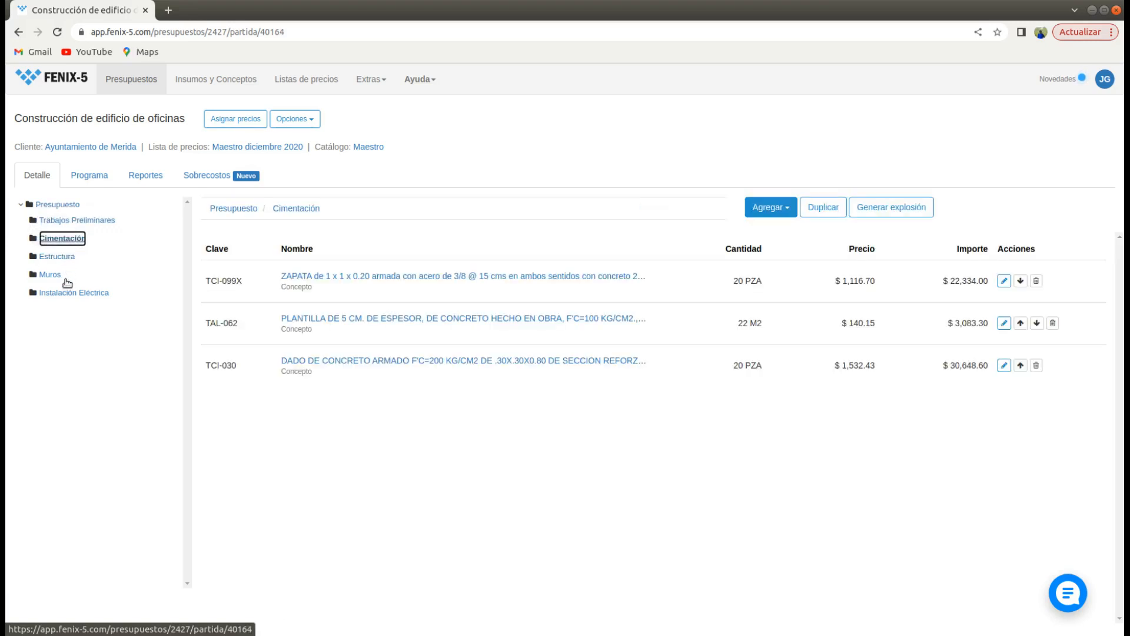
left_click(59, 257)
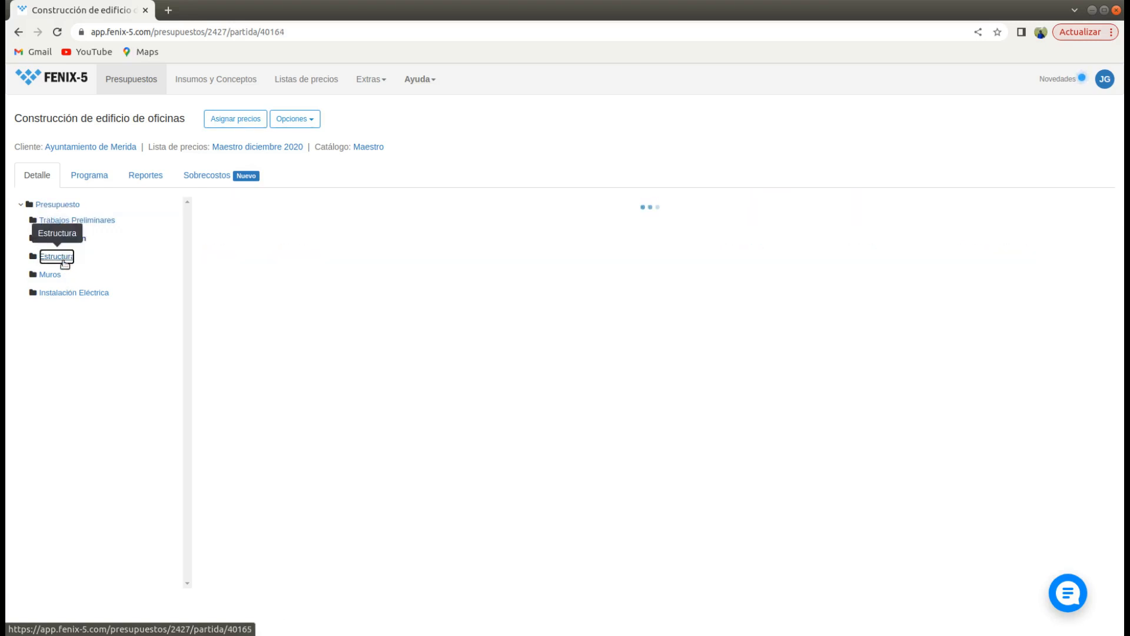
left_click(50, 277)
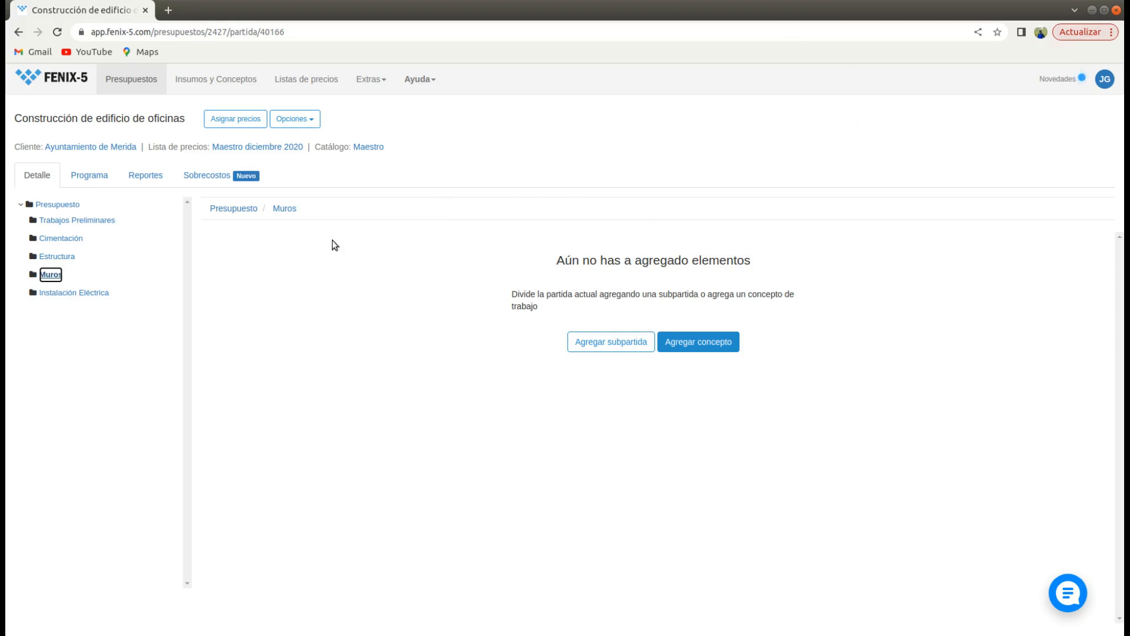
Generate the Reporte general del presupuesto and look through its conceptos, importes and total.
left_click(149, 179)
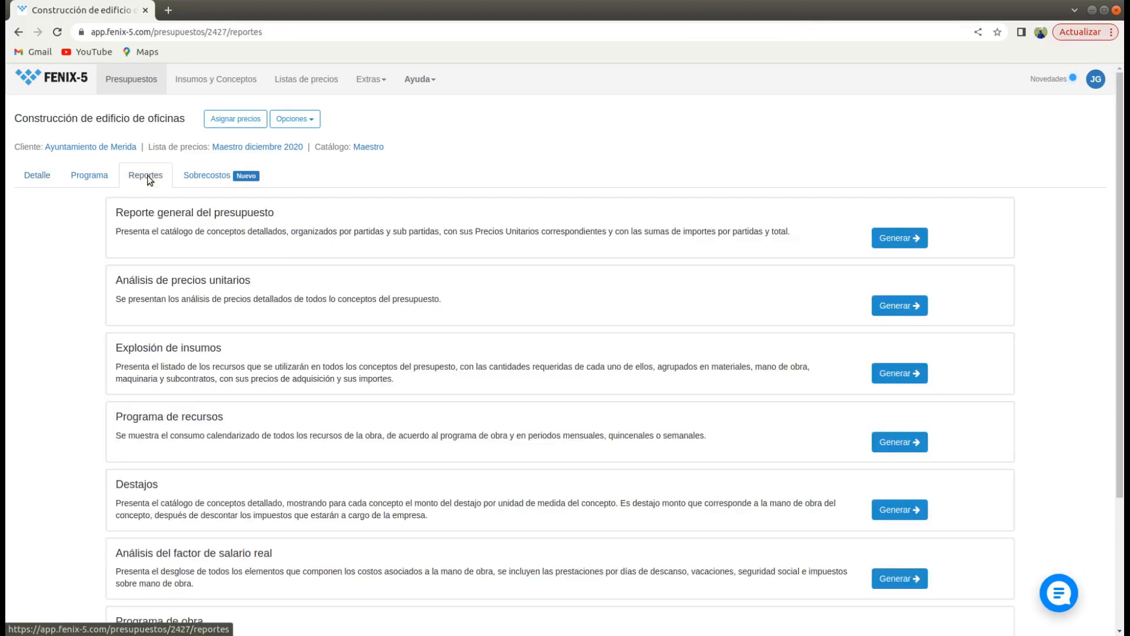
left_click(899, 241)
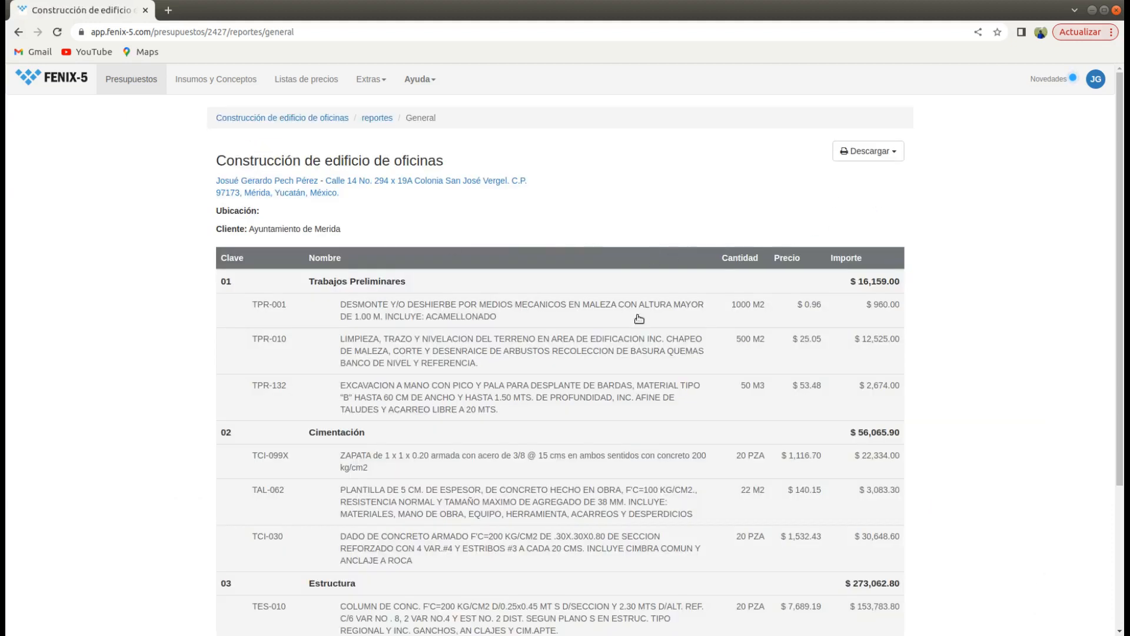
scroll(621, 298, "down", 3)
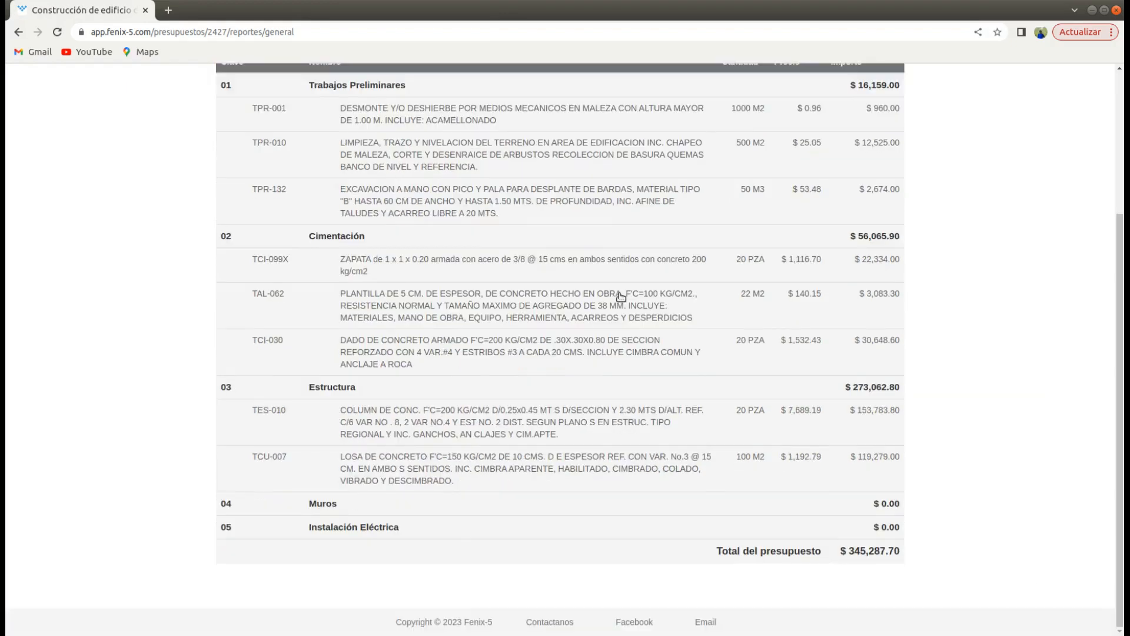
scroll(621, 296, "up", 3)
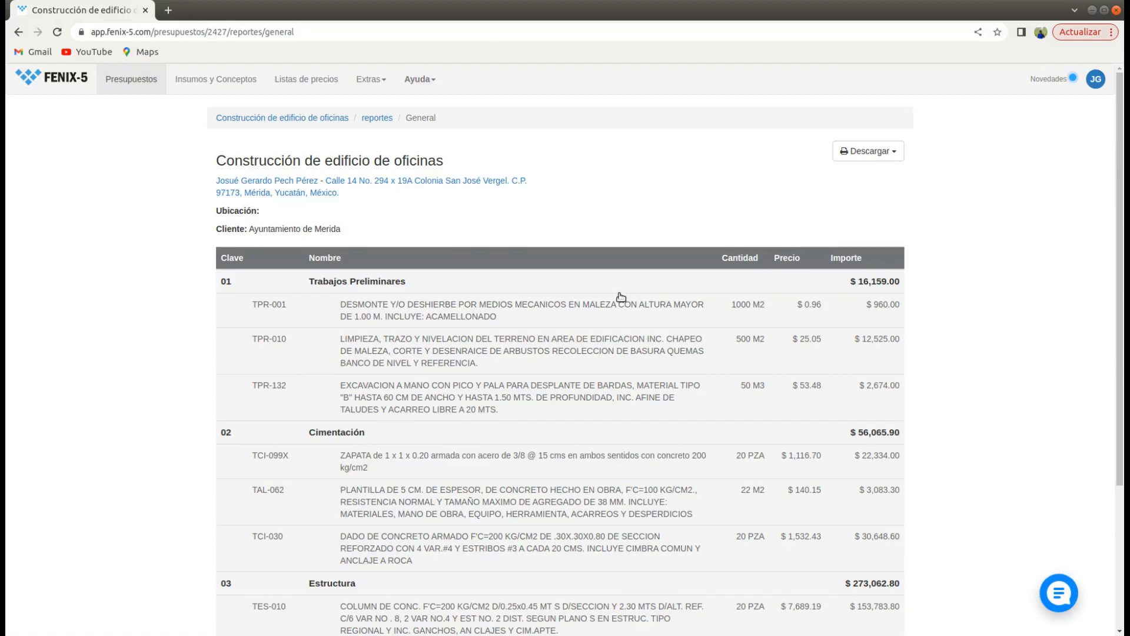
View the PDF version of the general report, check both pages, and return to the report.
left_click(892, 153)
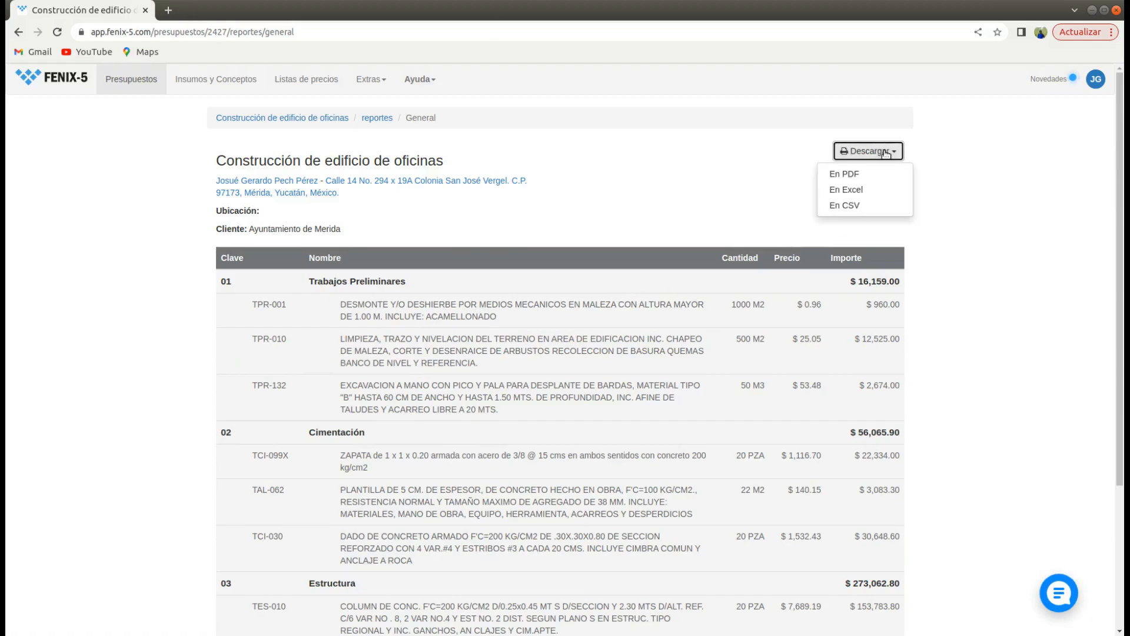
left_click(848, 175)
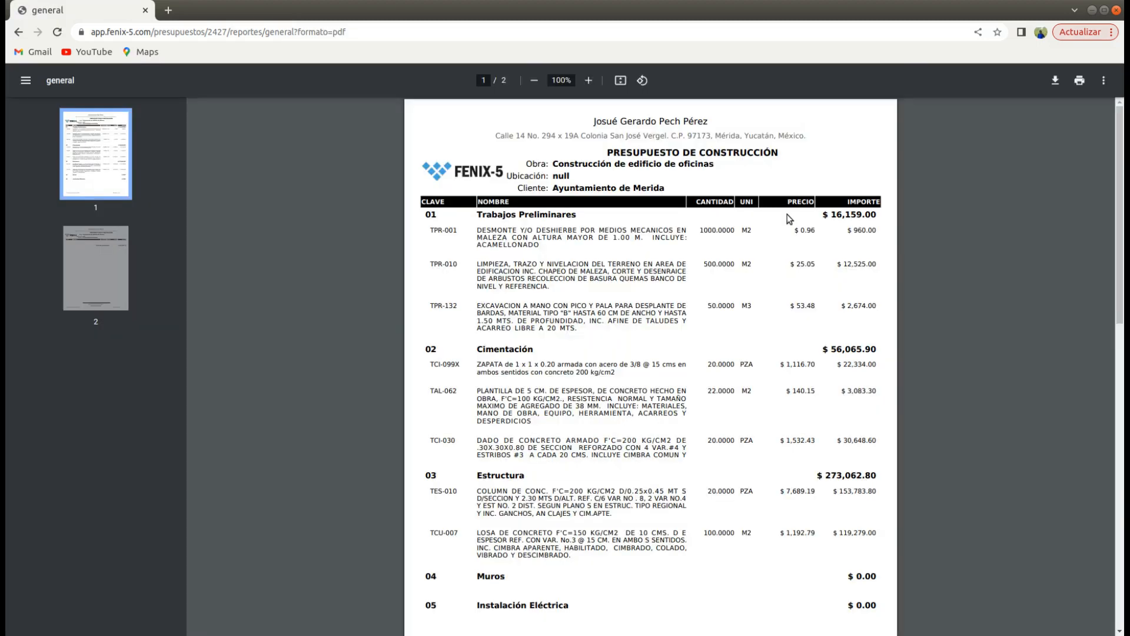
scroll(789, 219, "down", 12)
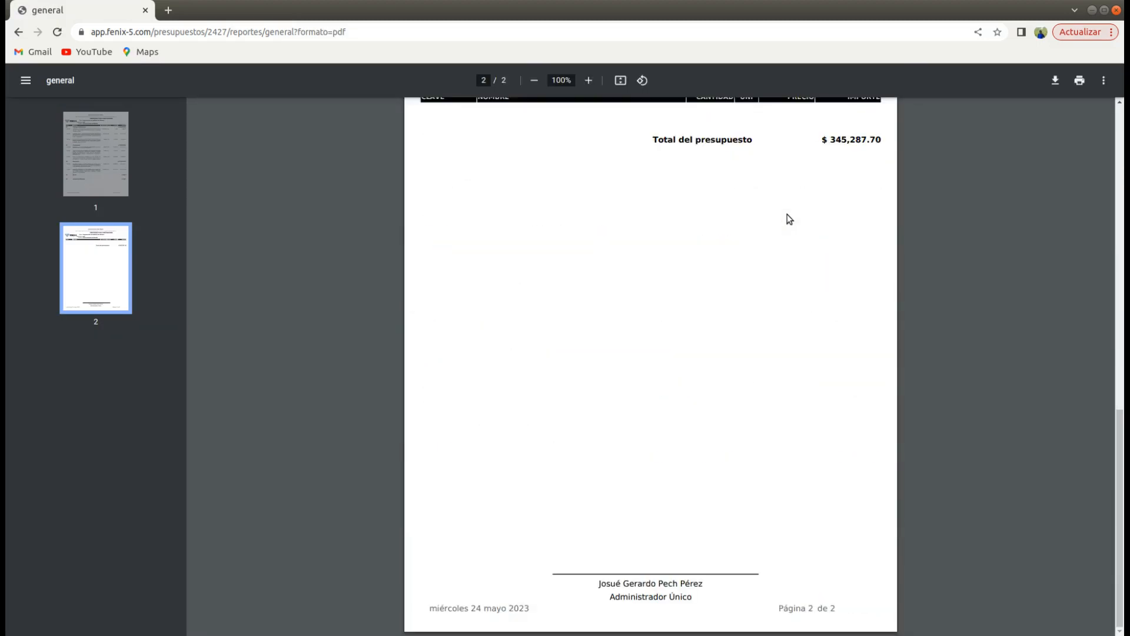
scroll(789, 219, "up", 6)
scroll(789, 219, "up", 7)
scroll(789, 219, "down", 1)
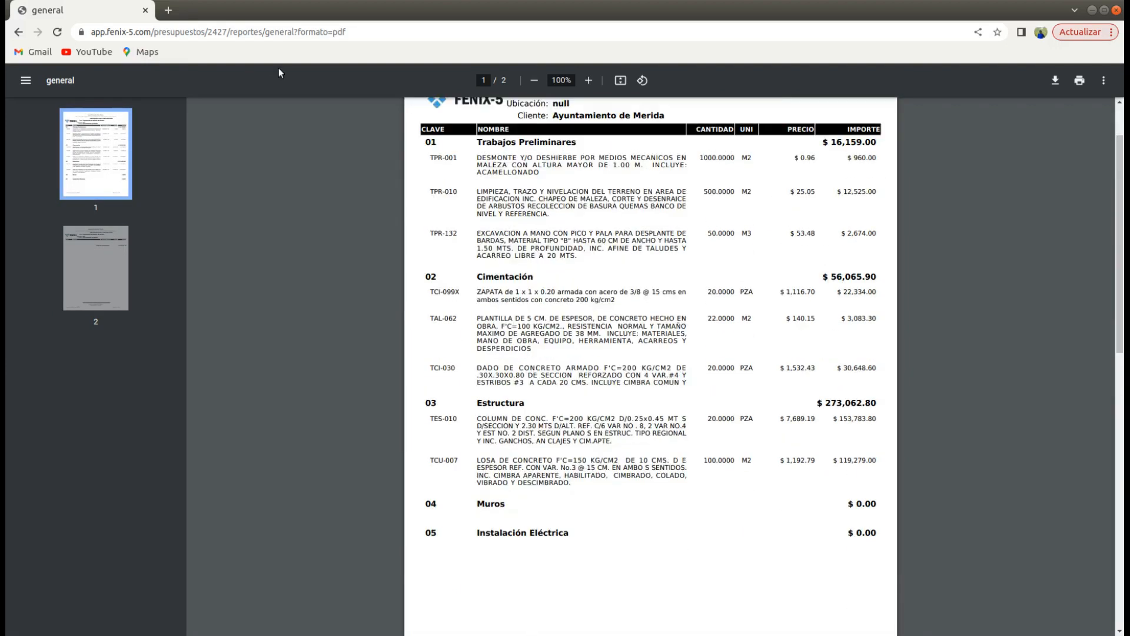
left_click(18, 32)
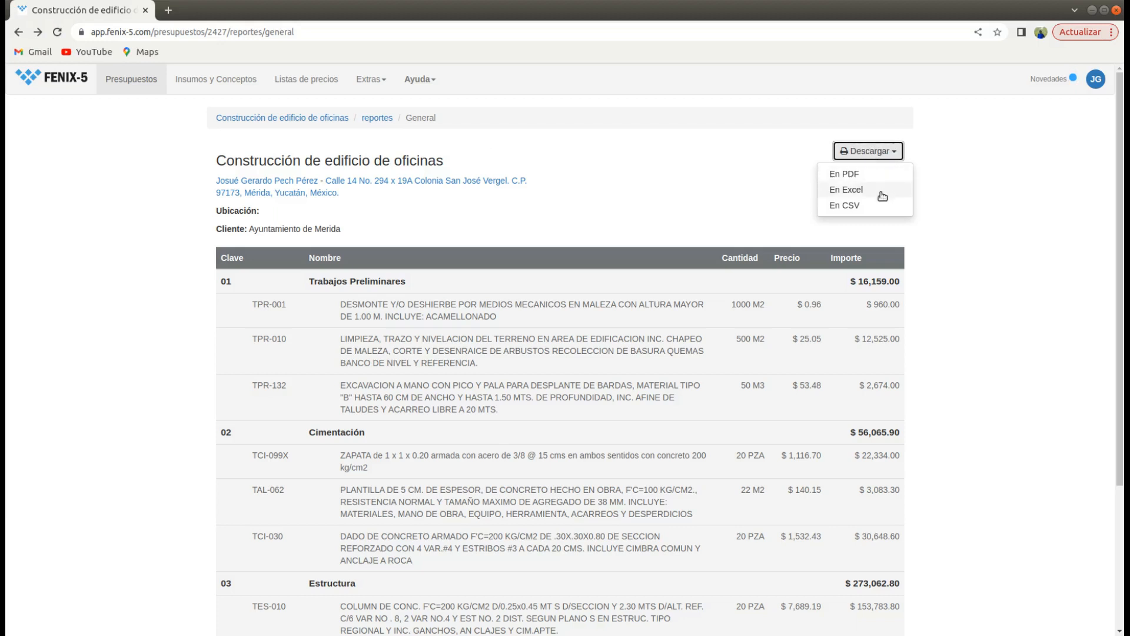
Export the general report to Excel and check the downloaded spreadsheet in LibreOffice Calc, closing it when done.
left_click(858, 193)
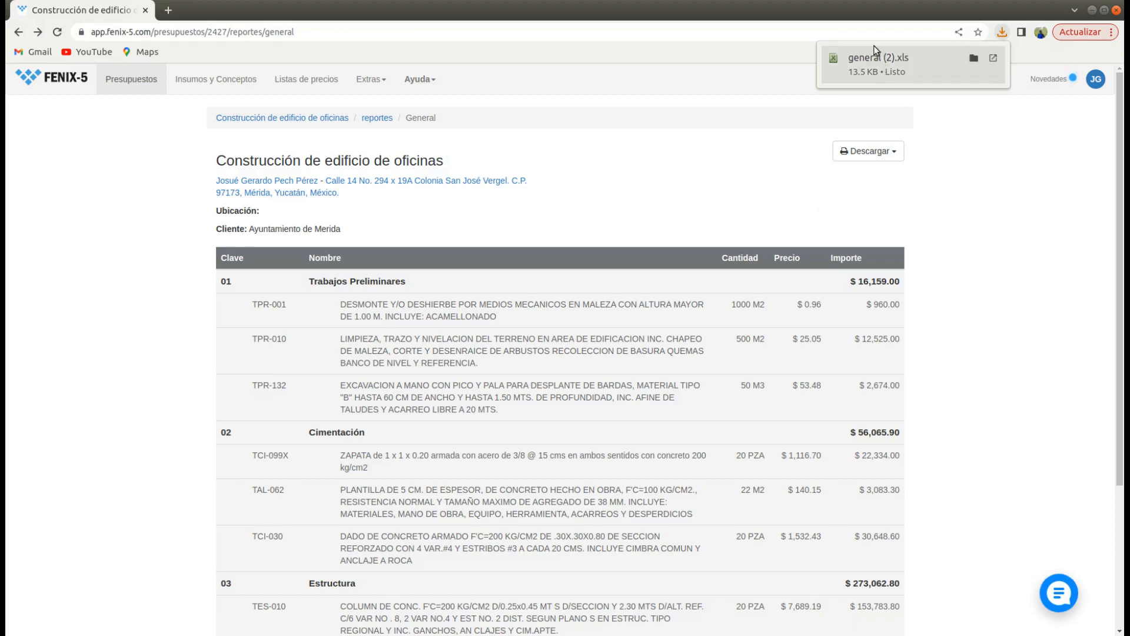
left_click(877, 62)
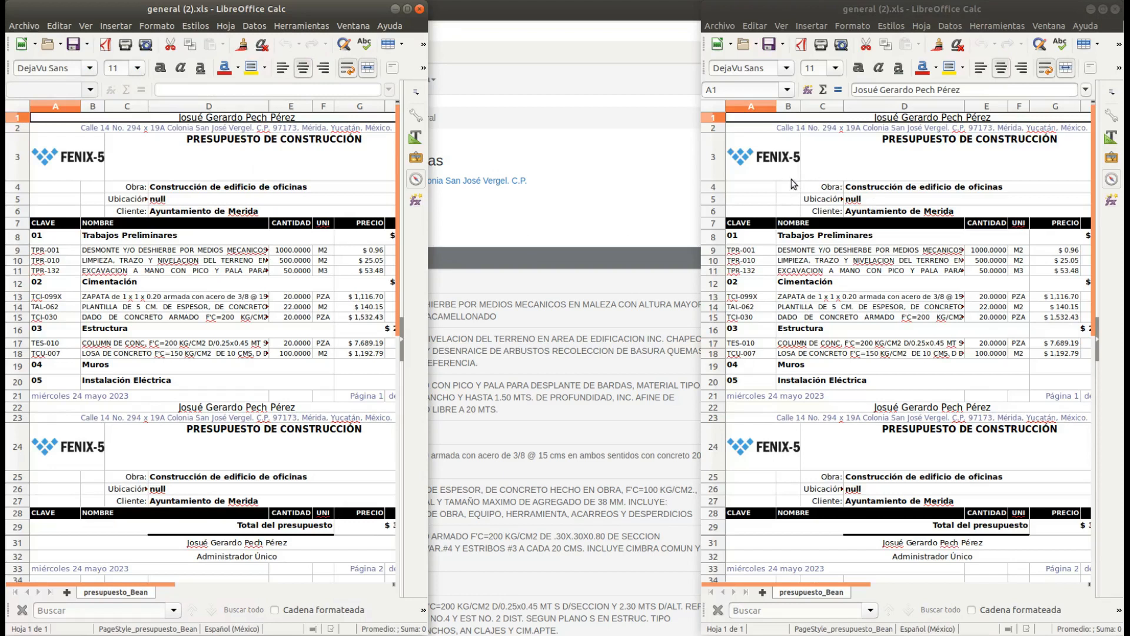
left_click(421, 9)
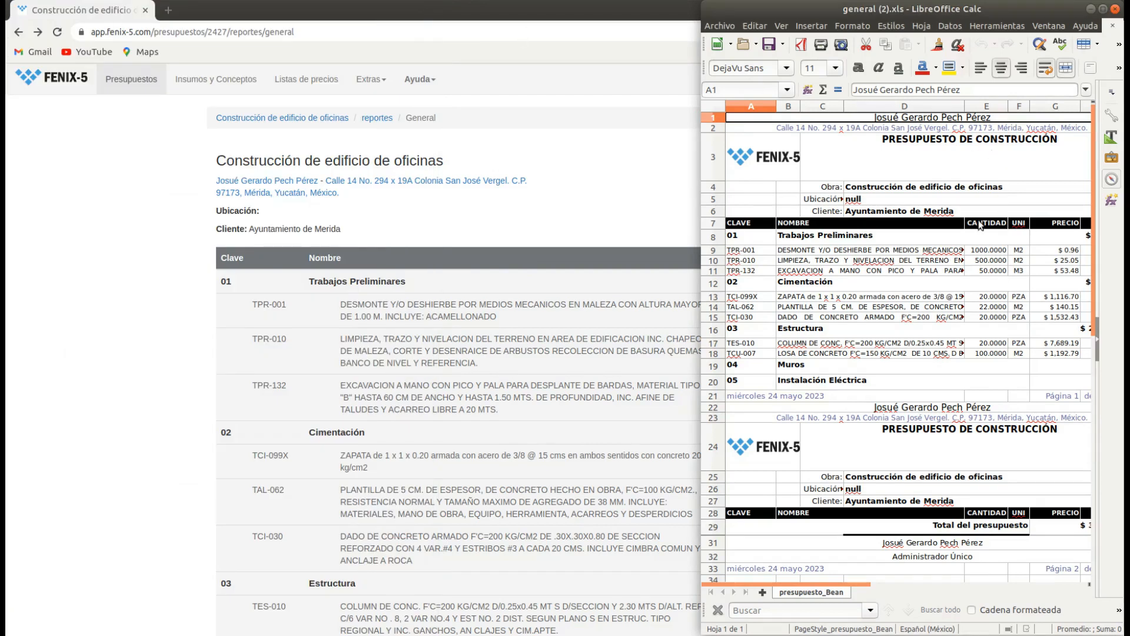
left_click(1114, 10)
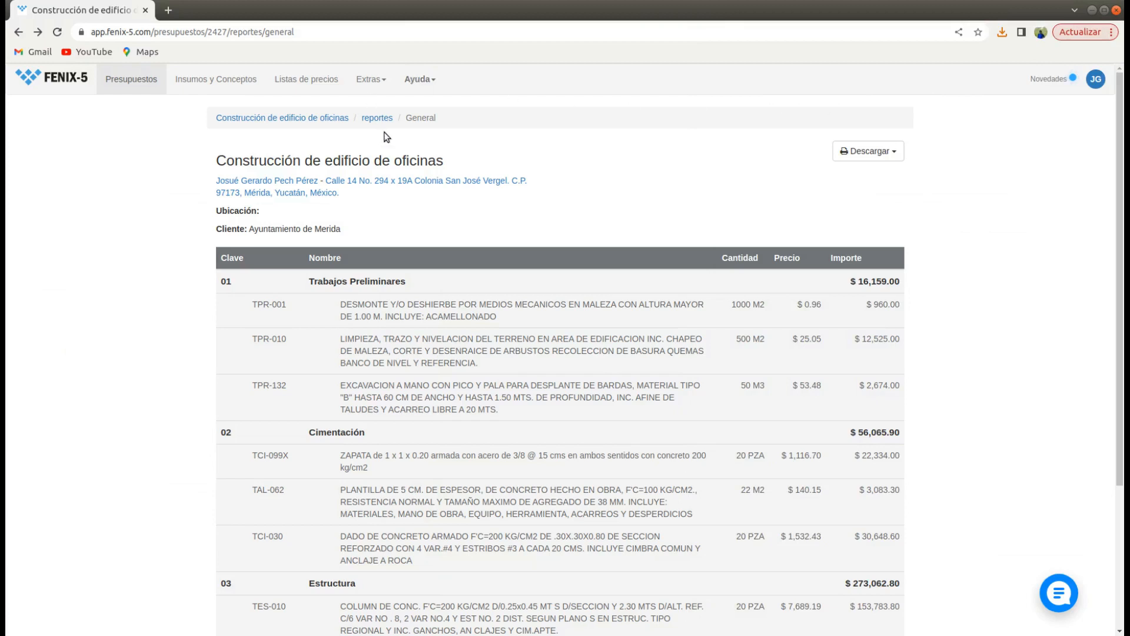
Generate the Explosión de insumos report and examine its Materiales, Mano de obra and Maquinaria sections.
left_click(377, 118)
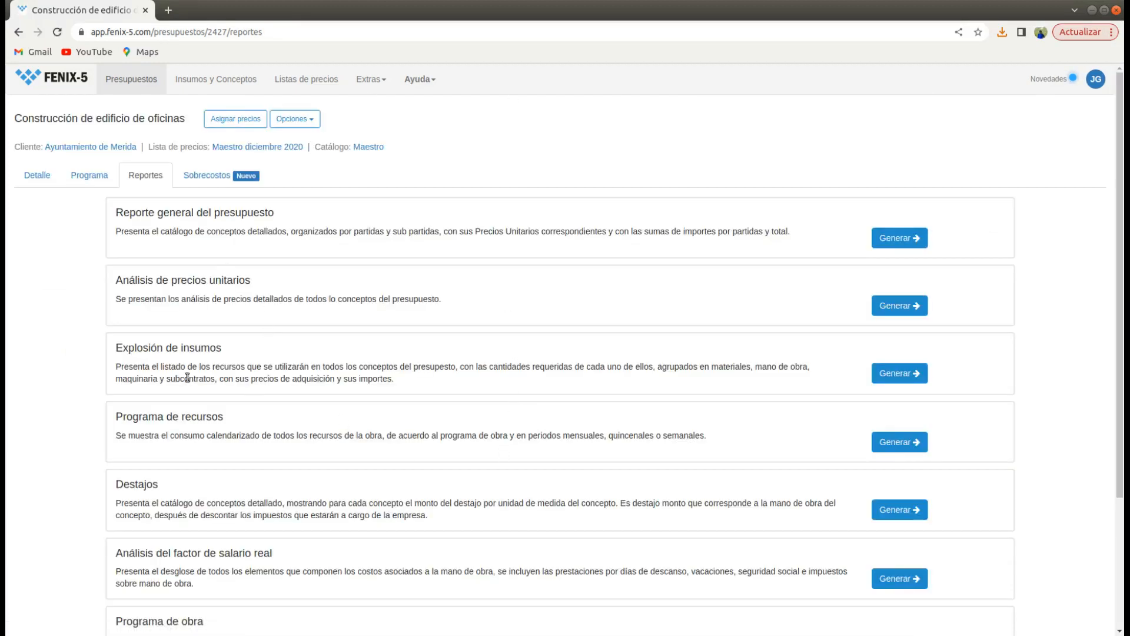
left_click(901, 377)
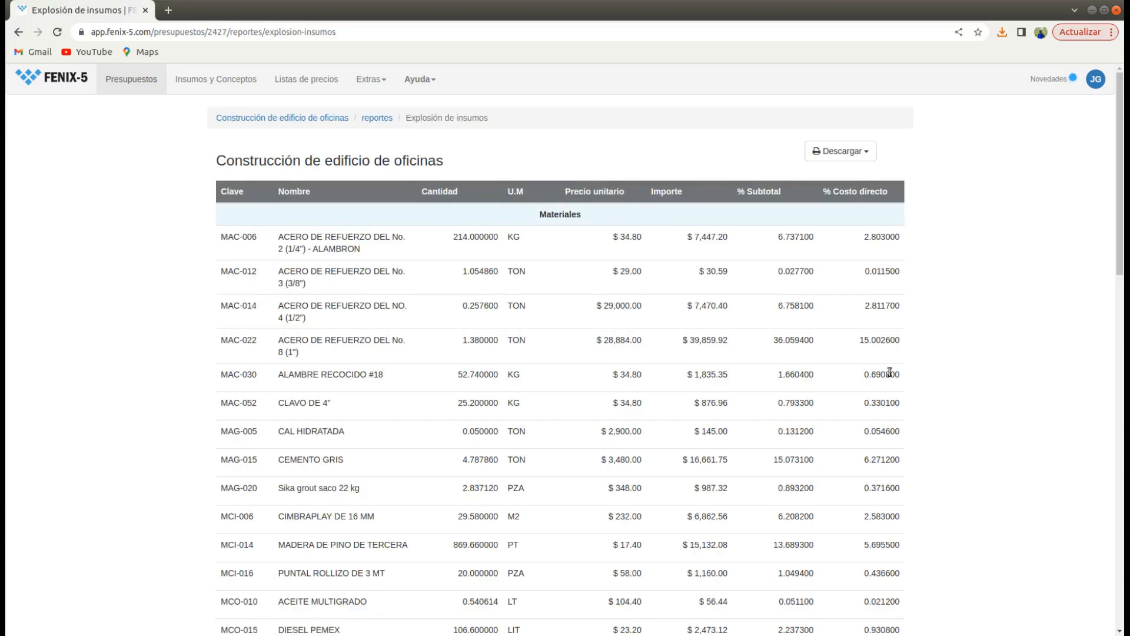
scroll(816, 356, "down", 10)
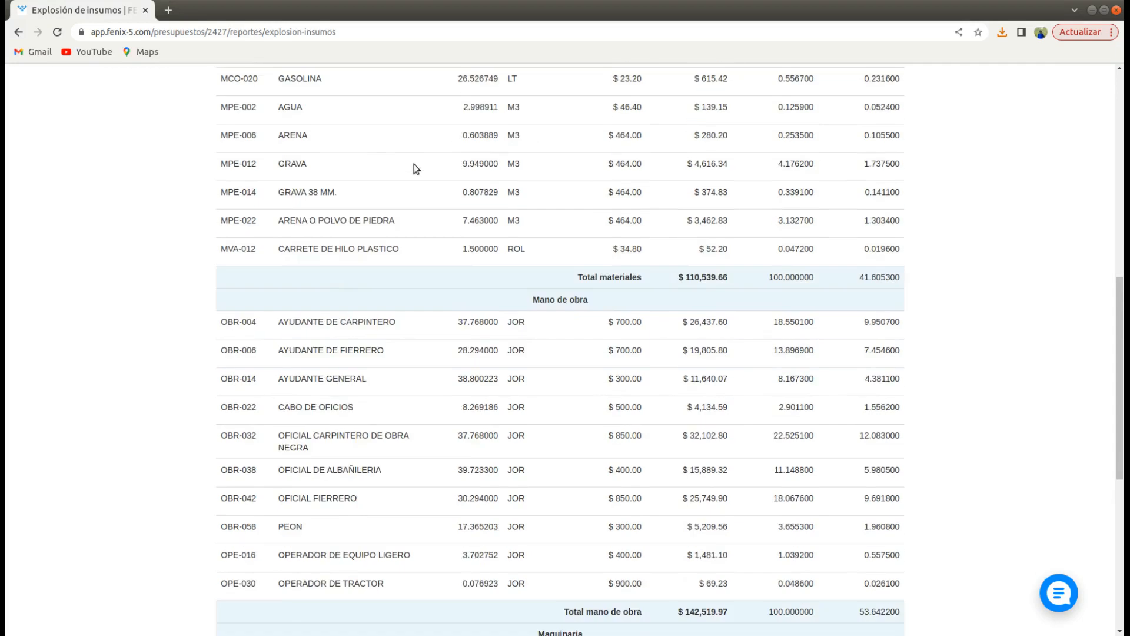
scroll(417, 169, "down", 3)
scroll(416, 169, "down", 5)
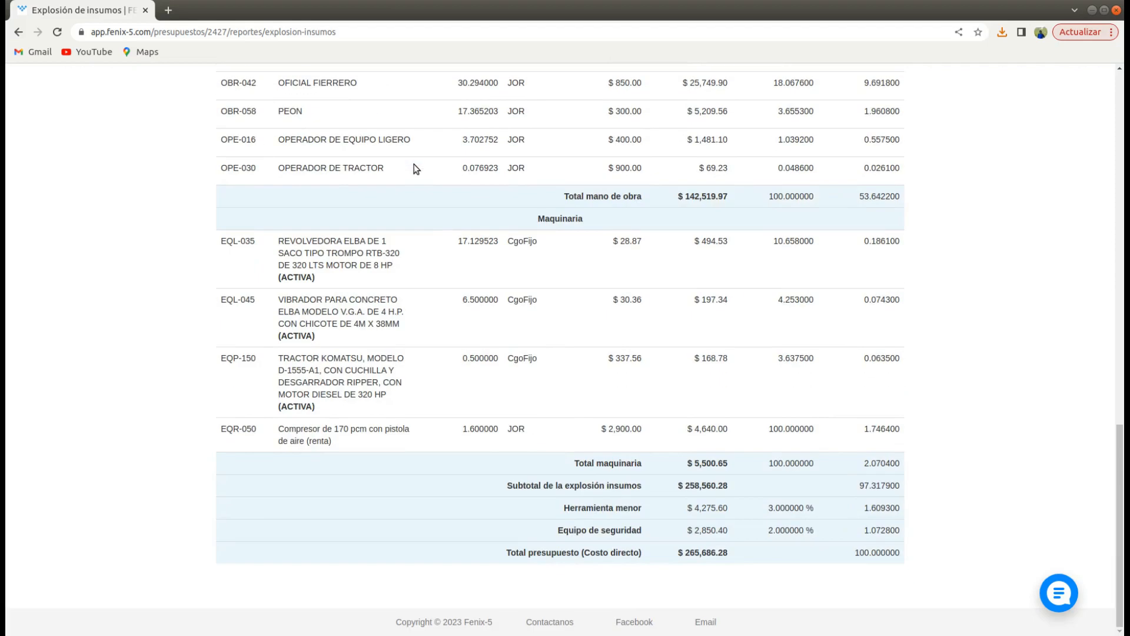
scroll(416, 169, "up", 15)
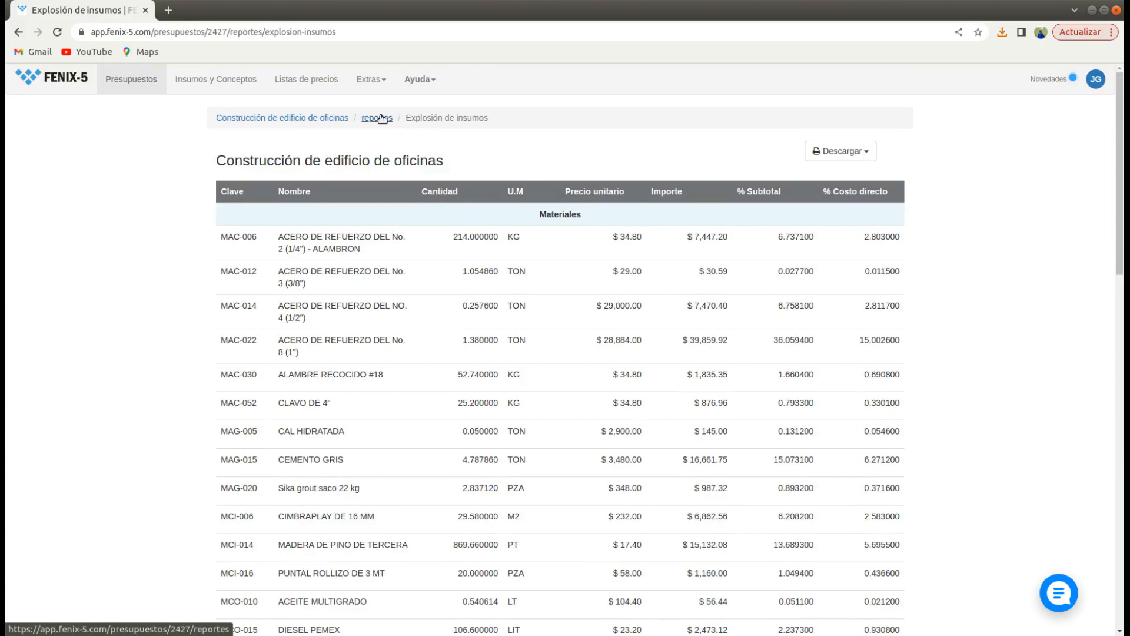
Generate the Análisis de precios unitarios report and examine the breakdowns of the first conceptos.
left_click(385, 119)
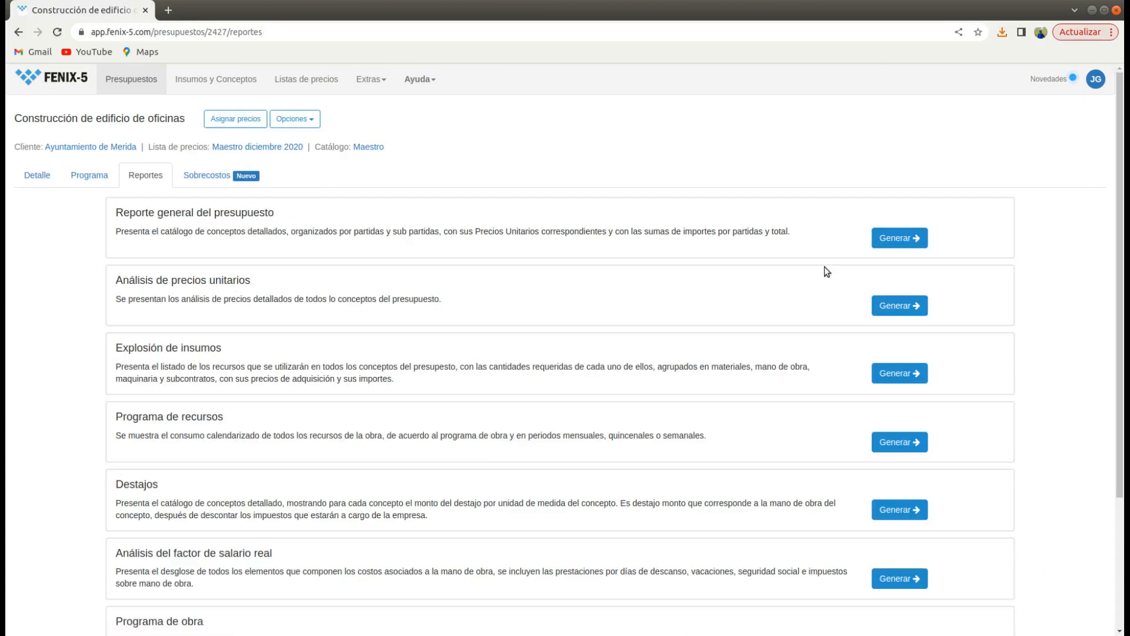
left_click(893, 303)
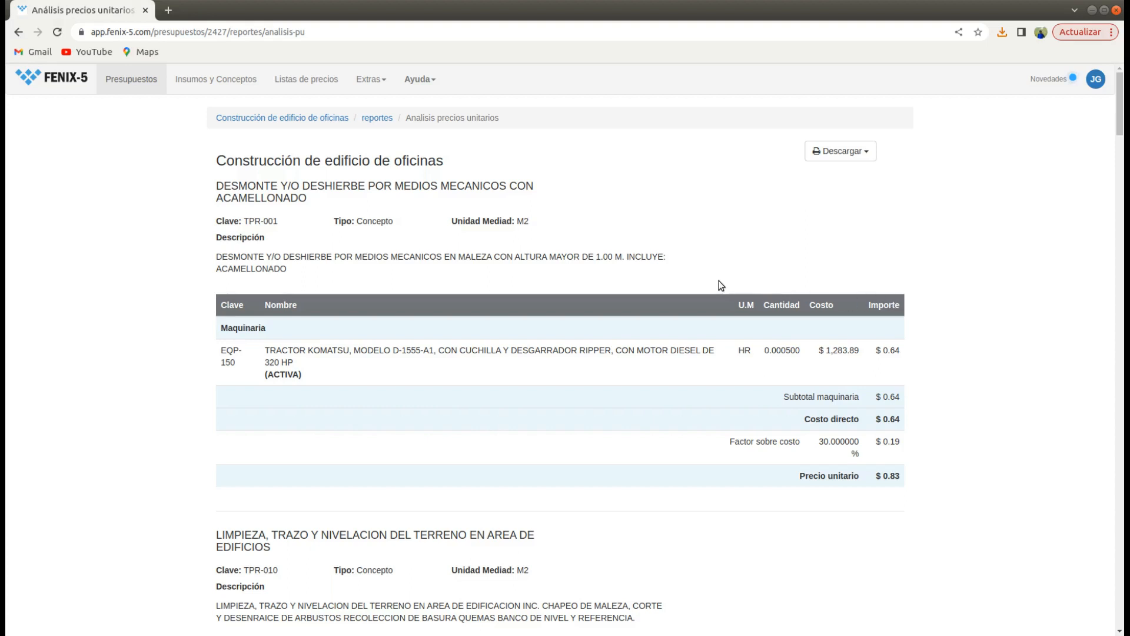
scroll(719, 277, "down", 7)
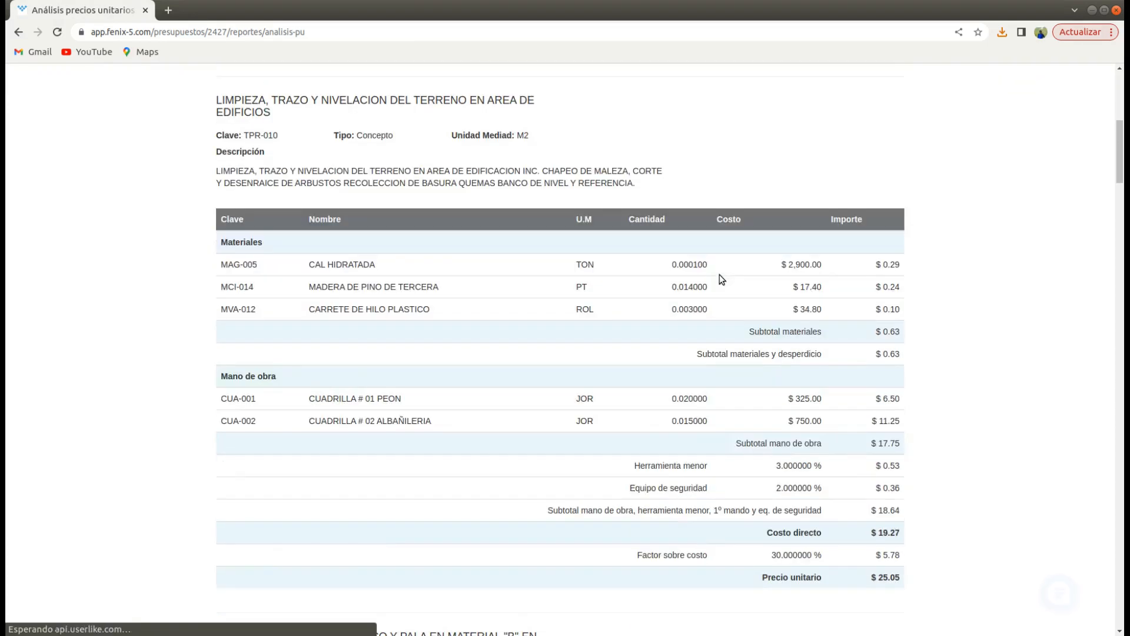
scroll(719, 270, "down", 1)
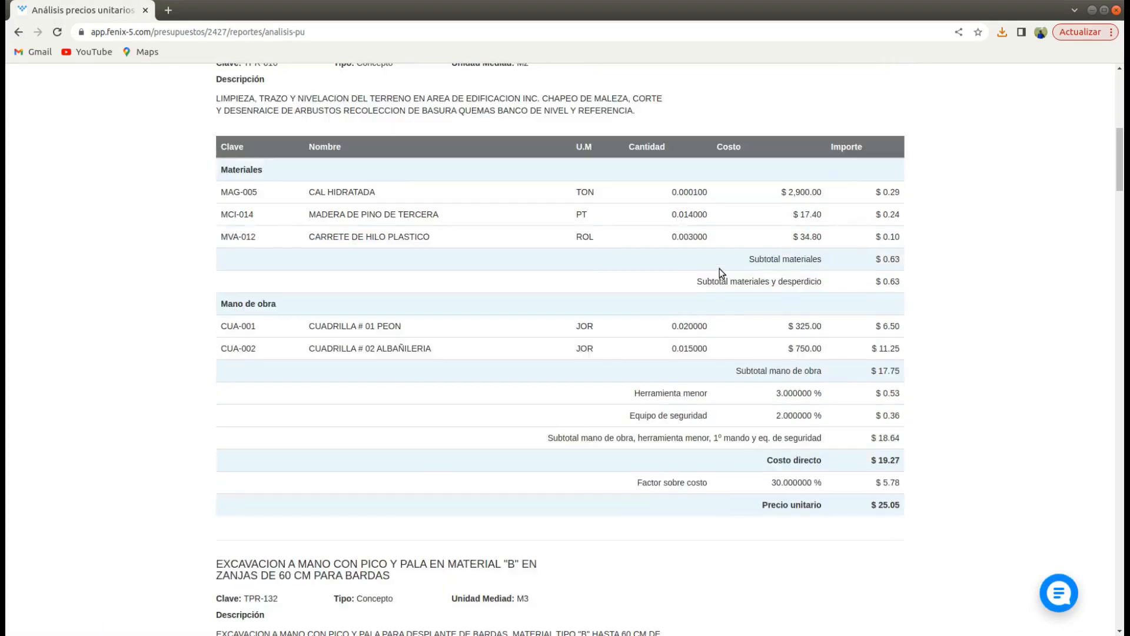
scroll(719, 269, "up", 5)
scroll(722, 273, "up", 4)
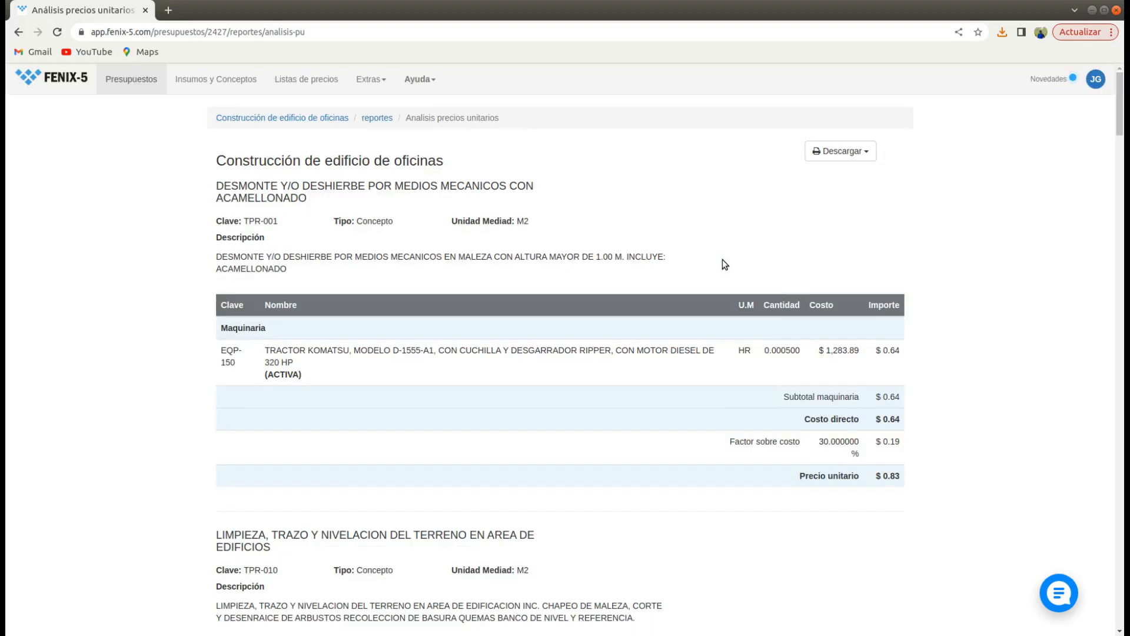
Leave the unit price analysis, open the budget's work program by partidas and unlock it for editing.
left_click(377, 118)
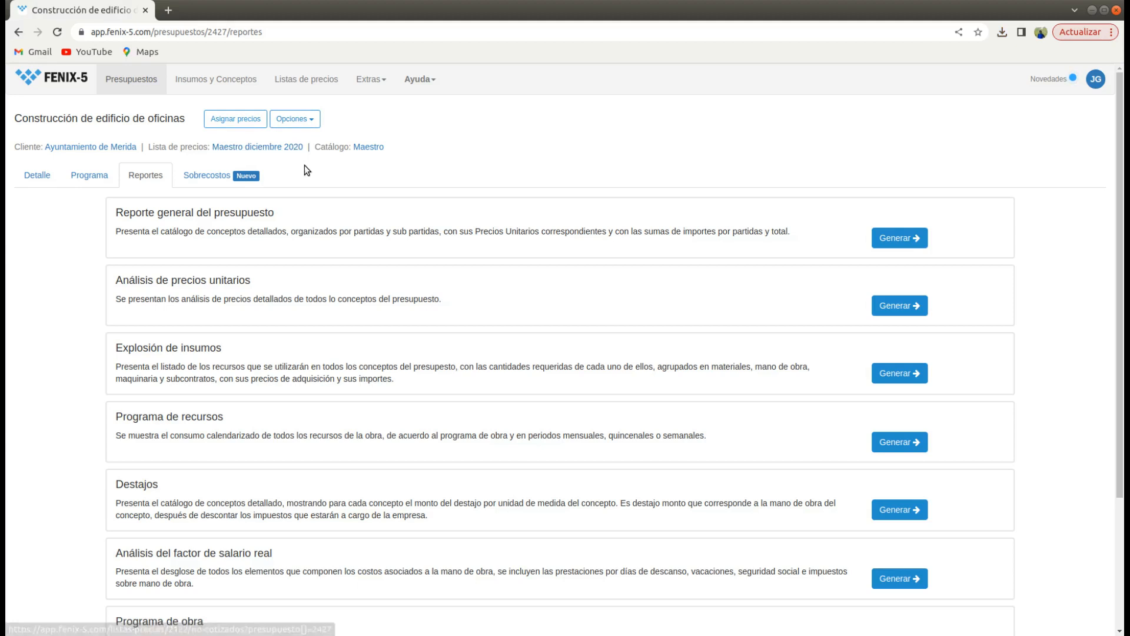
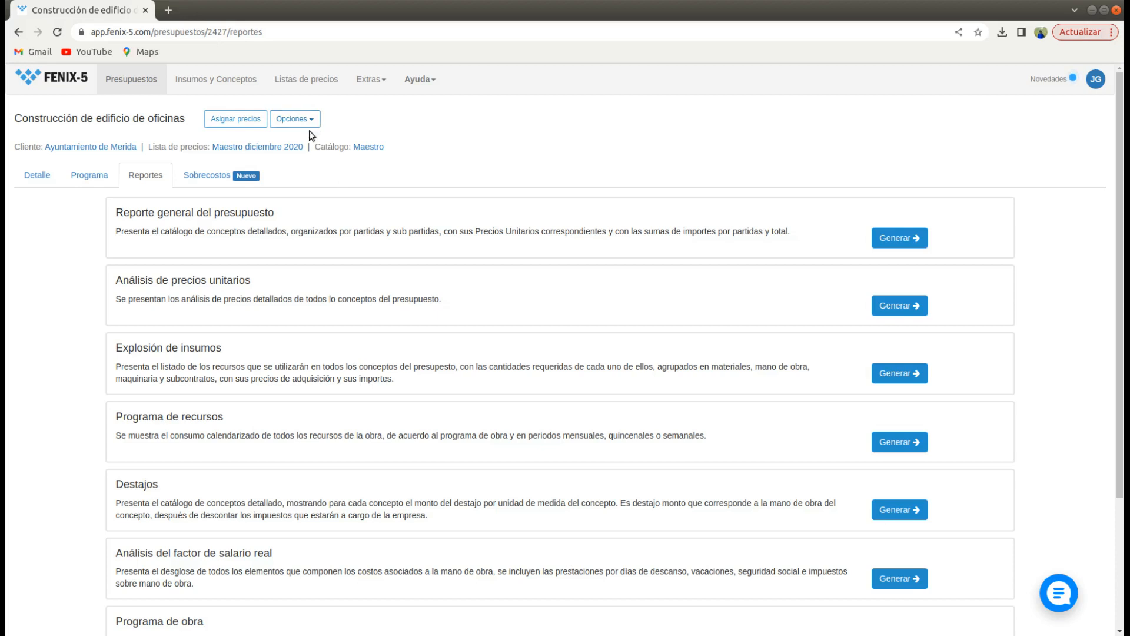
left_click(91, 176)
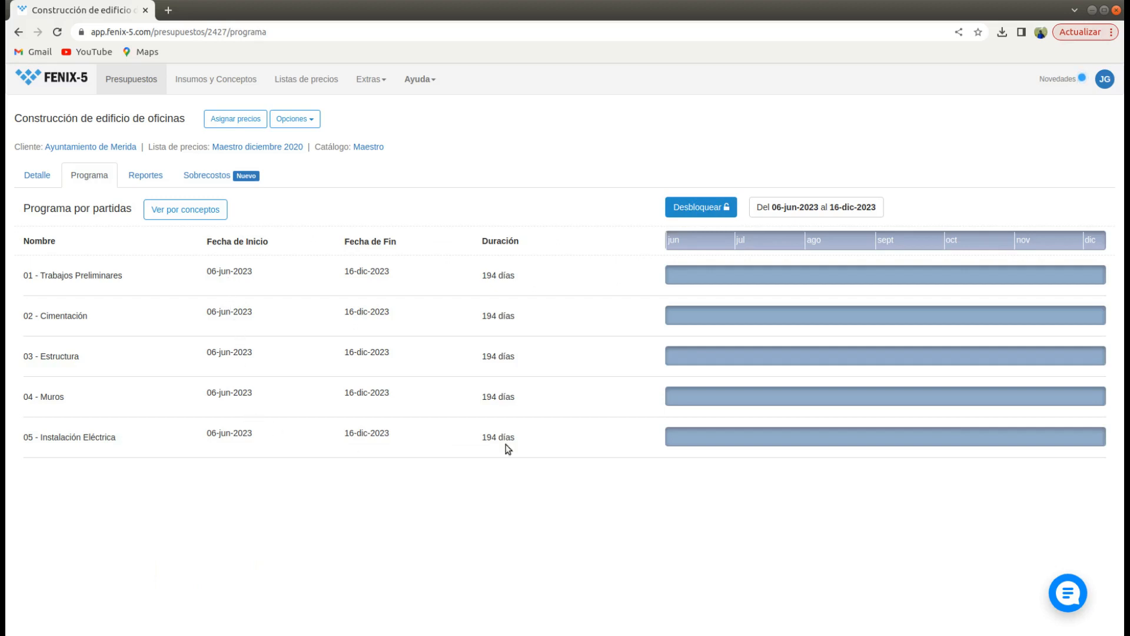
left_click(716, 213)
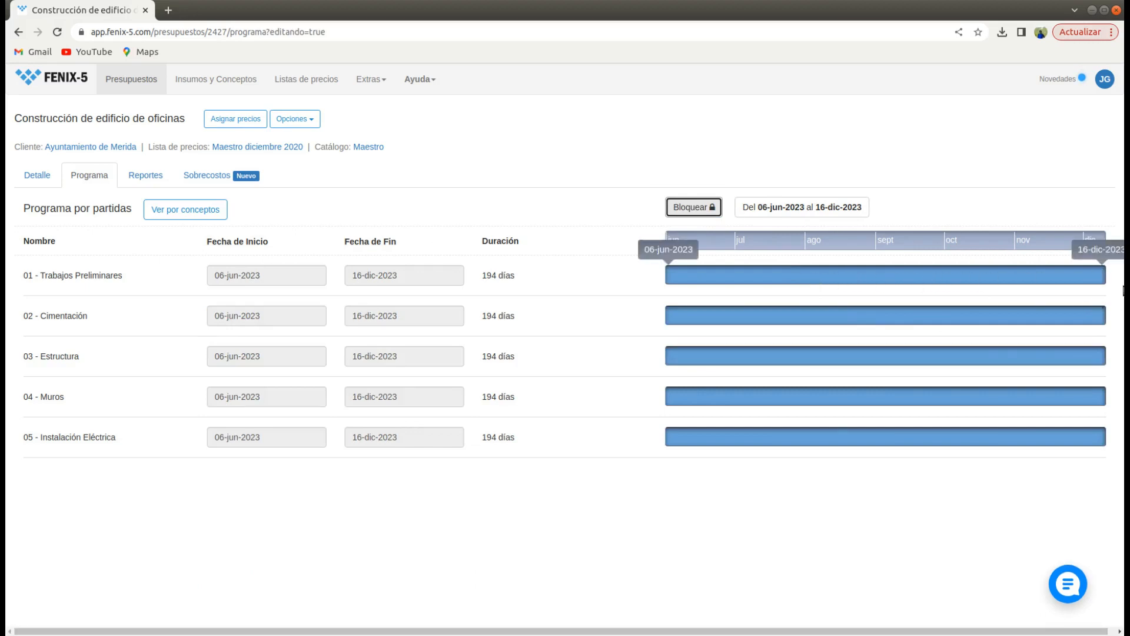
End 01 - Trabajos Preliminares on 25-jul-2023 and schedule 02 - Cimentación from 03-jul-2023 to 01-sep-2023.
left_click_drag(1101, 274, 768, 307)
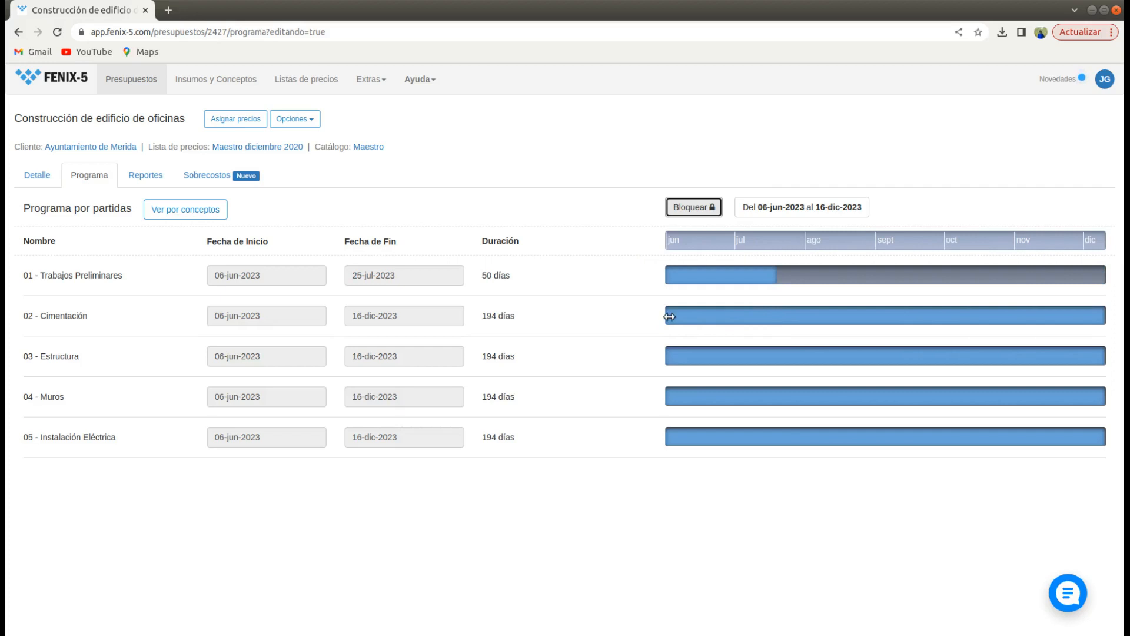
left_click_drag(668, 316, 730, 331)
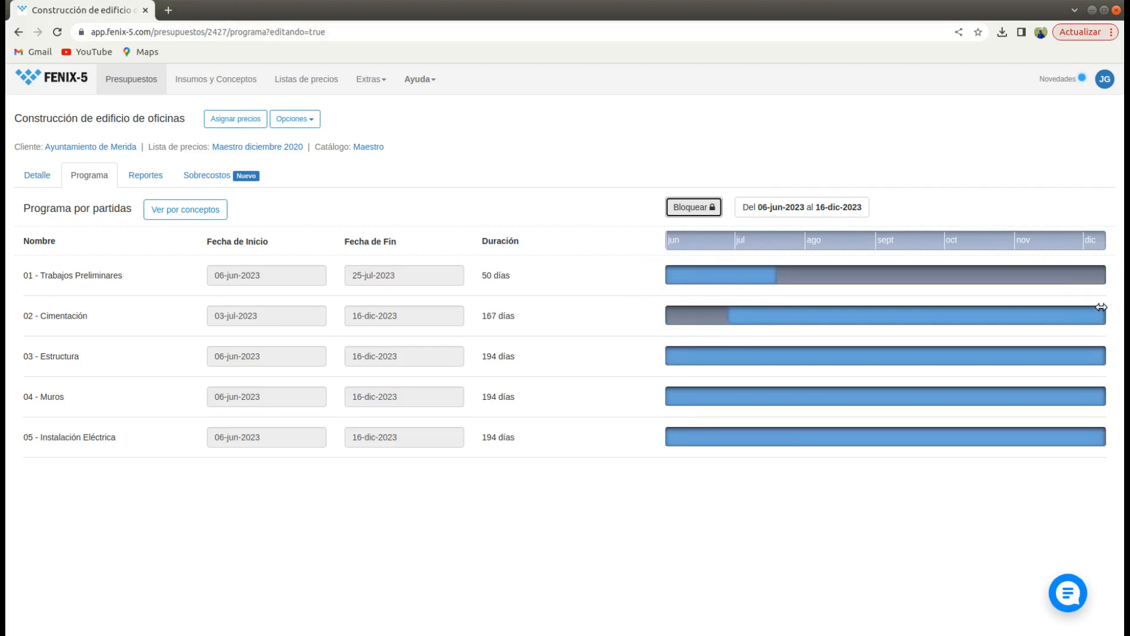
left_click_drag(1100, 318, 862, 315)
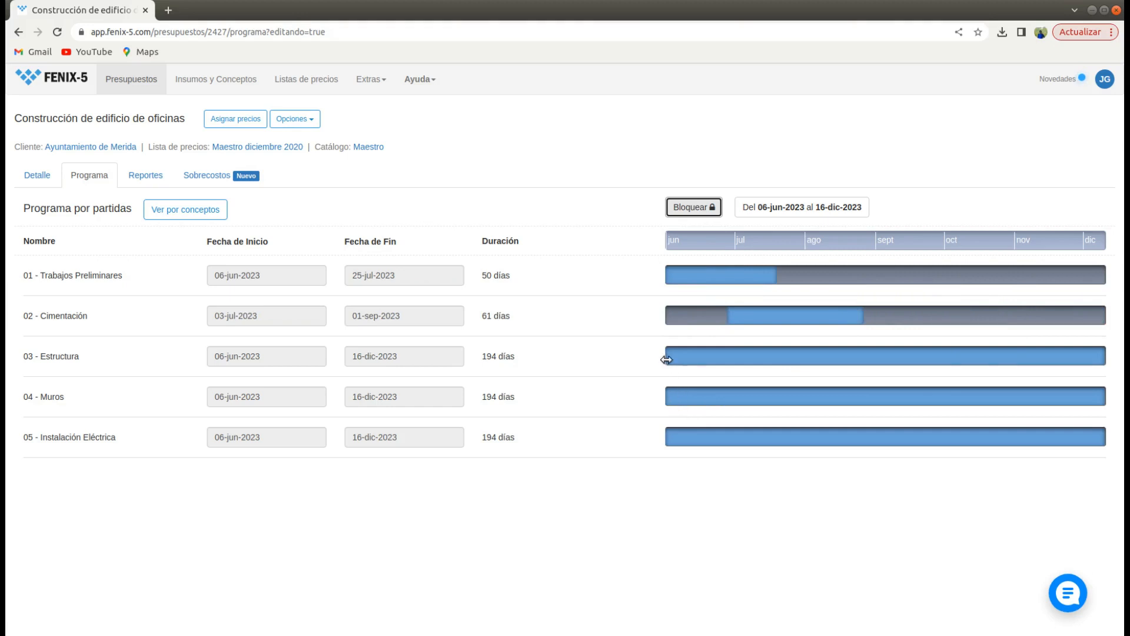
Schedule 03 - Estructura from 16-ago-2023 to 15-oct-2023 and 04 - Muros from 04-oct-2023 to 15-nov-2023.
left_click_drag(668, 358, 829, 356)
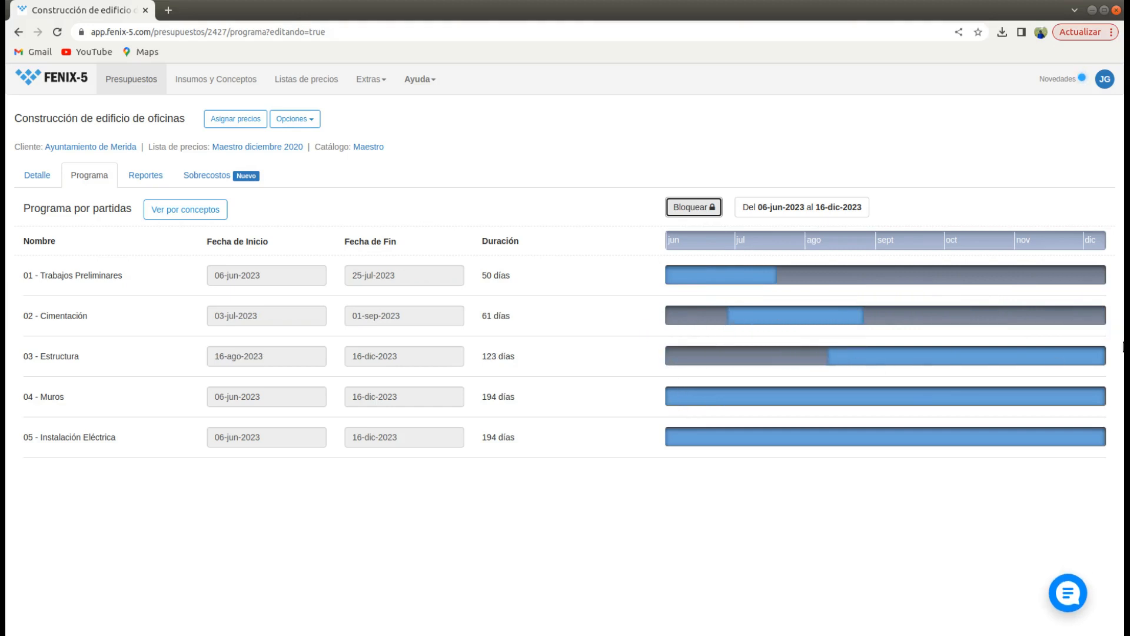
left_click_drag(1103, 356, 963, 356)
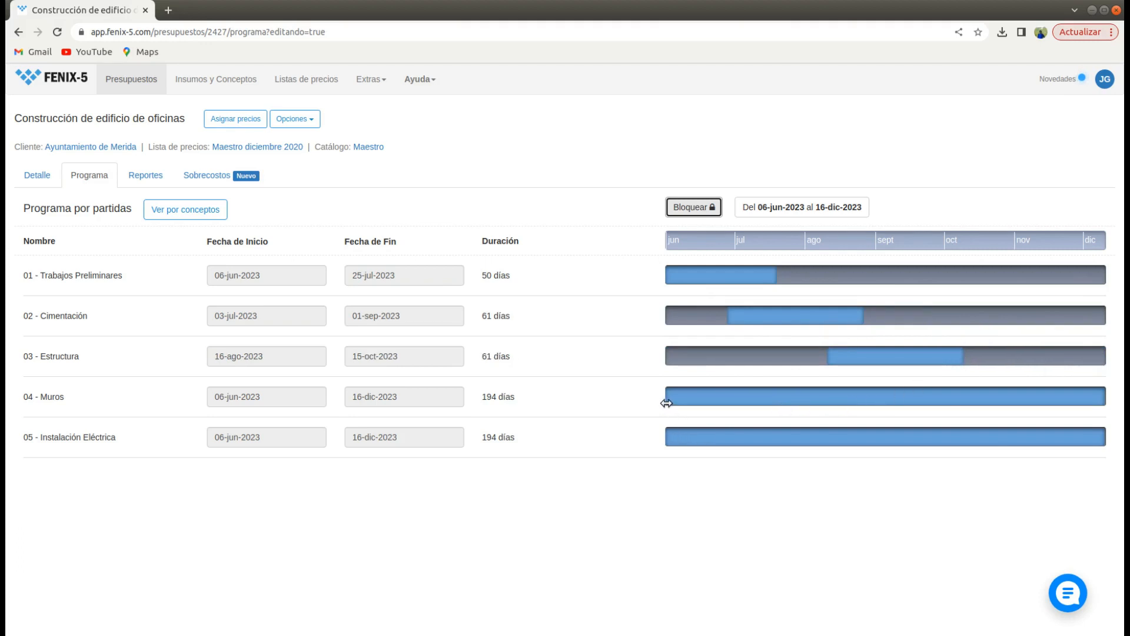
left_click_drag(666, 398, 940, 397)
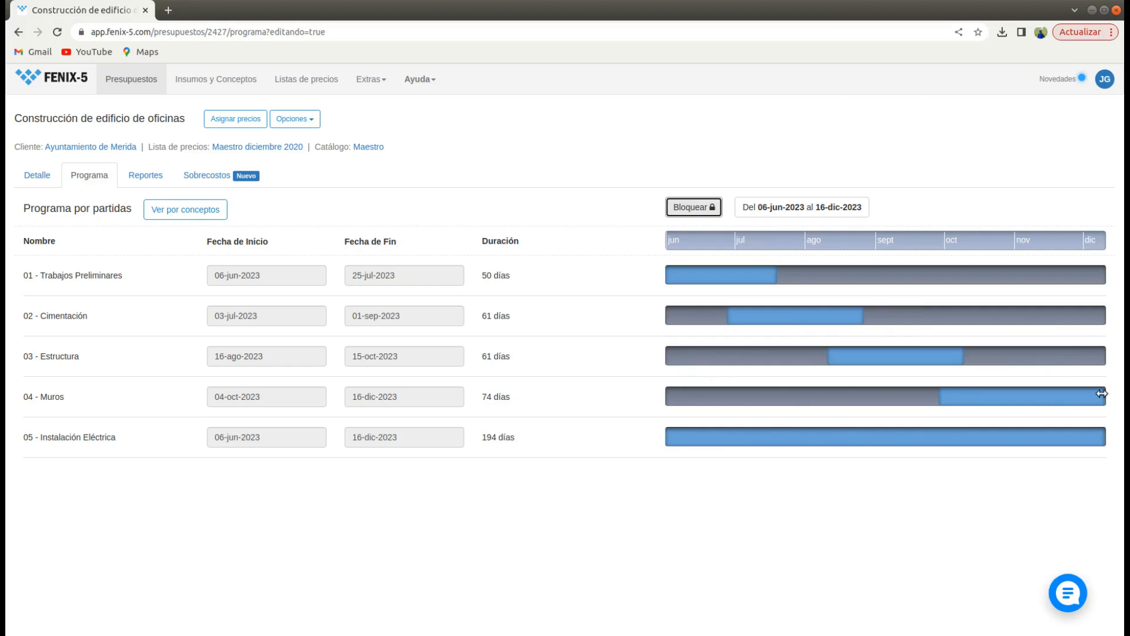
left_click_drag(1103, 393, 1033, 394)
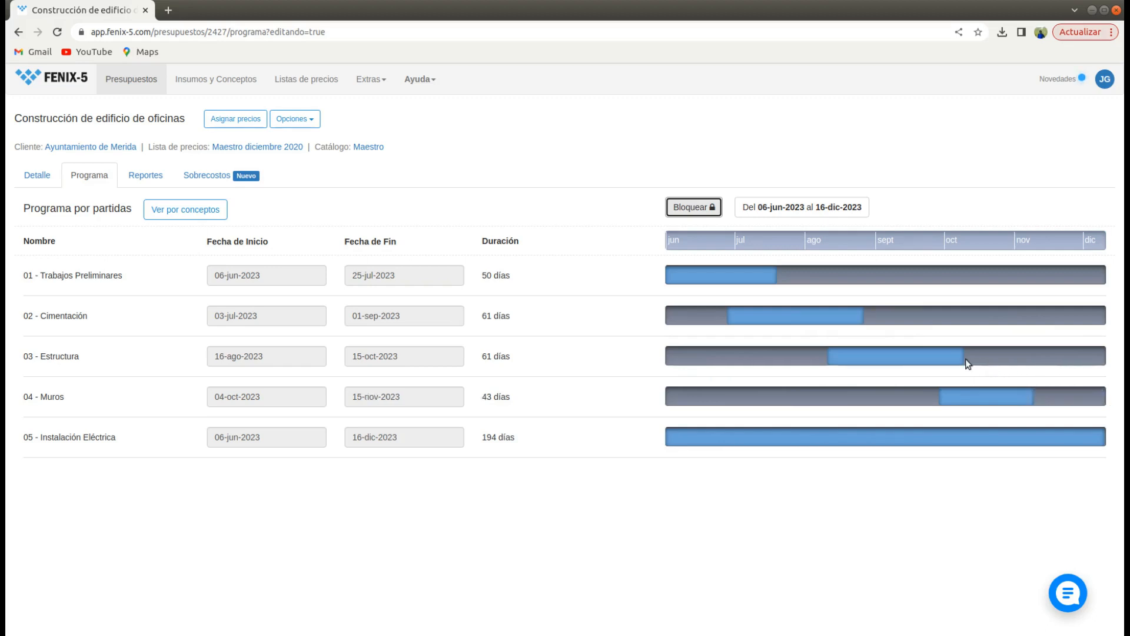
Extend the end of 03 - Estructura to 30-oct-2023 and start 05 - Instalación Eléctrica on 06-nov-2023.
left_click_drag(960, 354, 995, 371)
left_click_drag(667, 442, 1018, 430)
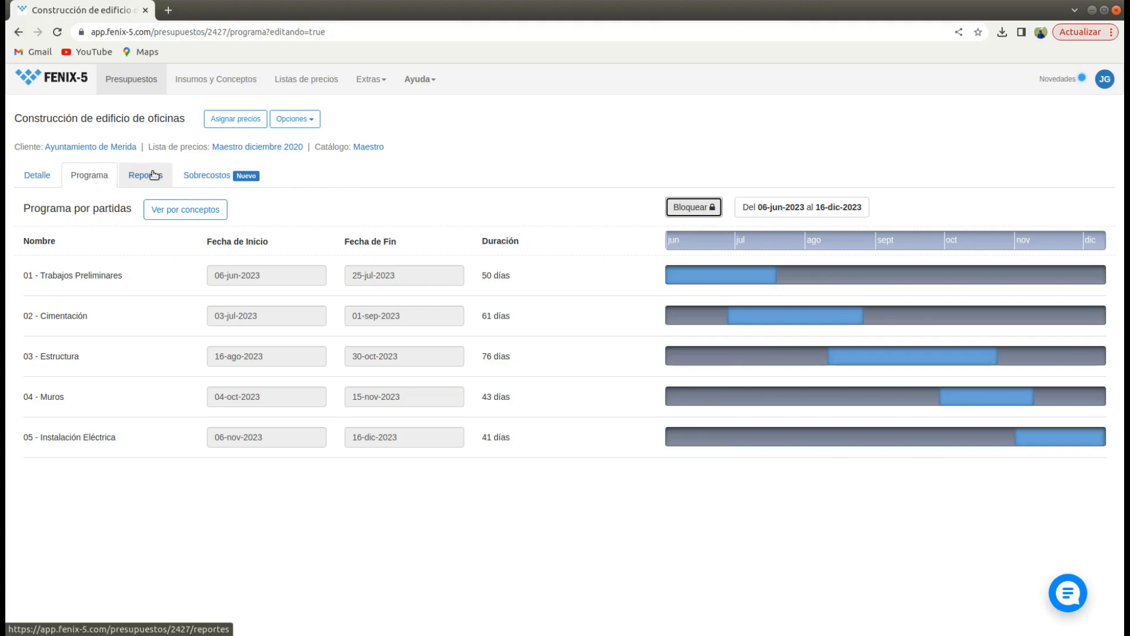
left_click(143, 190)
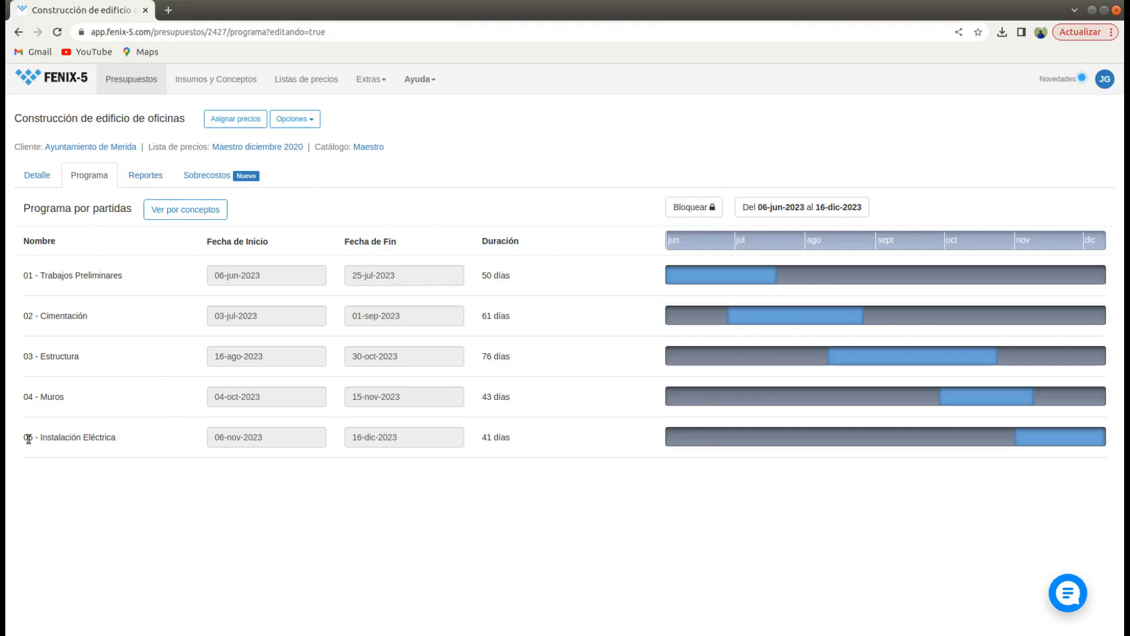
Generate the Programa de obra report and display it with the Semanal period.
left_click(150, 179)
scroll(326, 496, "down", 3)
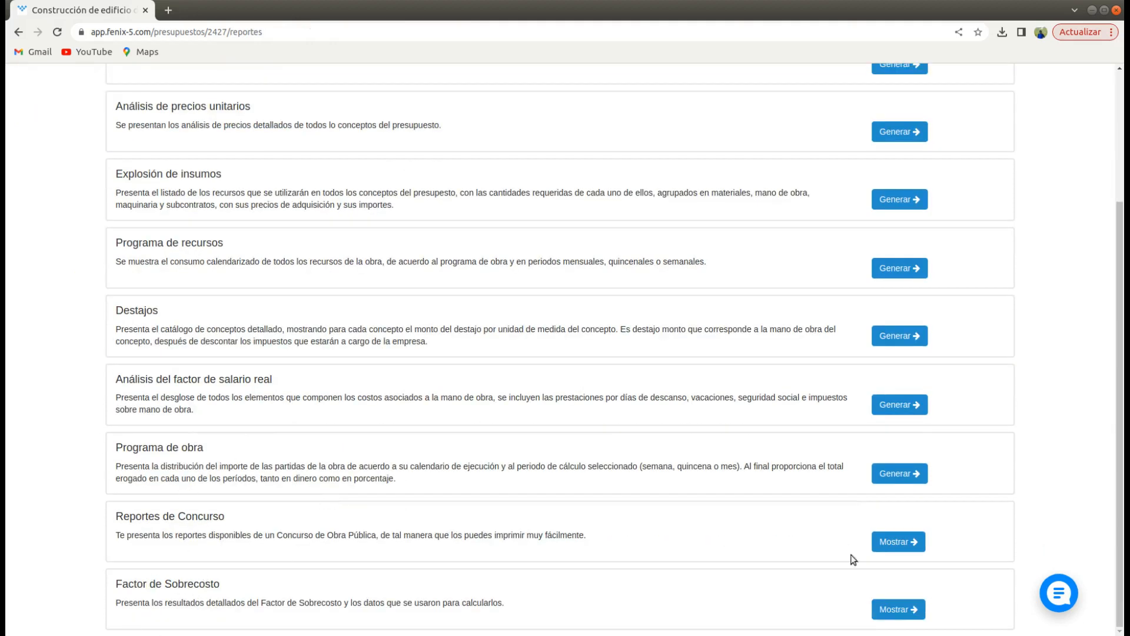
left_click(901, 478)
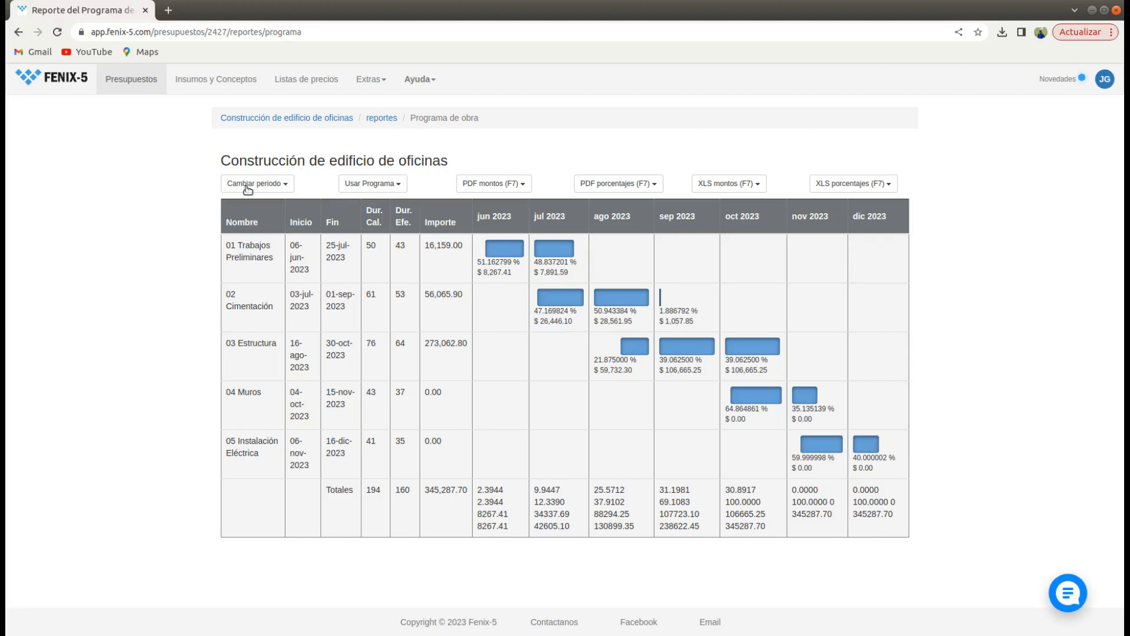
left_click(286, 184)
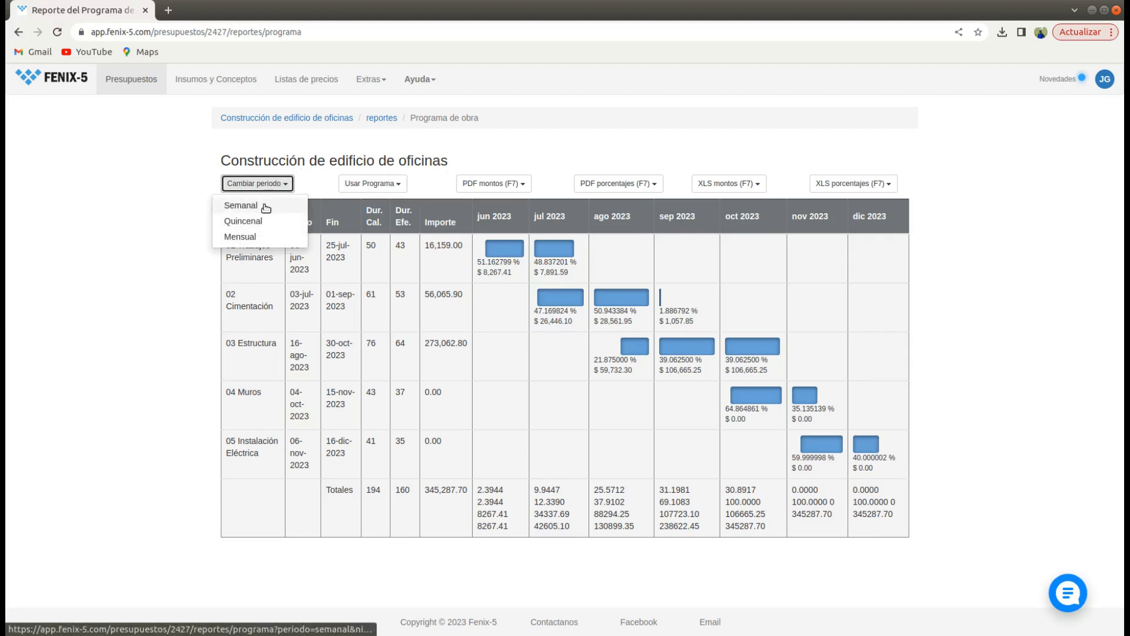
left_click(264, 205)
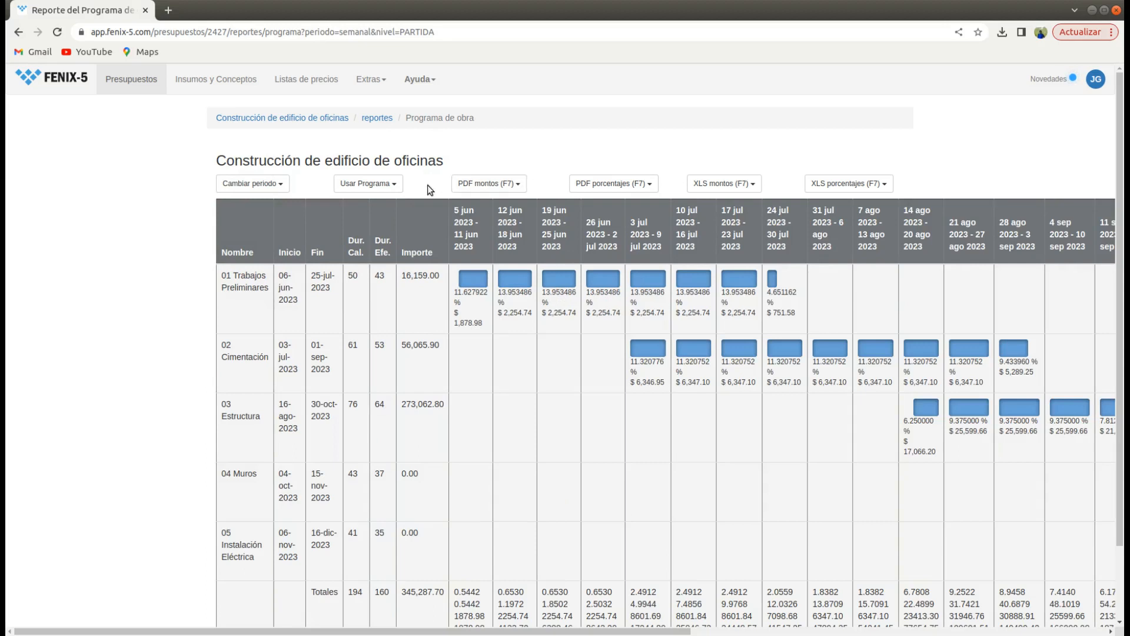
View Parte 1 of the weekly Programa de obra's PDF montos (F7), and return to the list of reports.
left_click(518, 186)
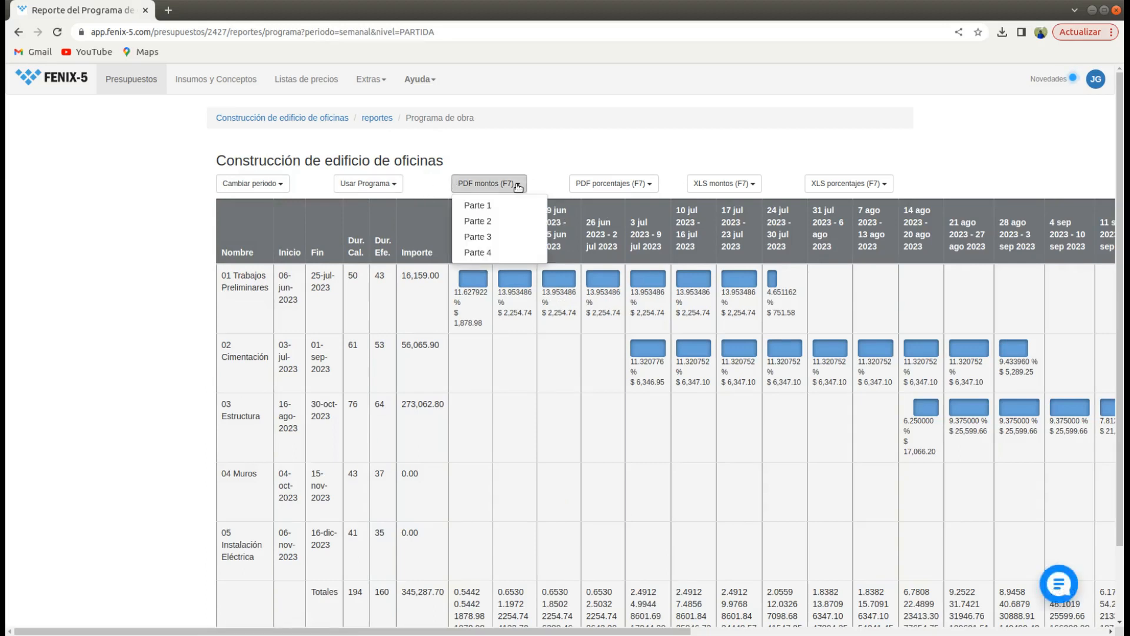
left_click(493, 207)
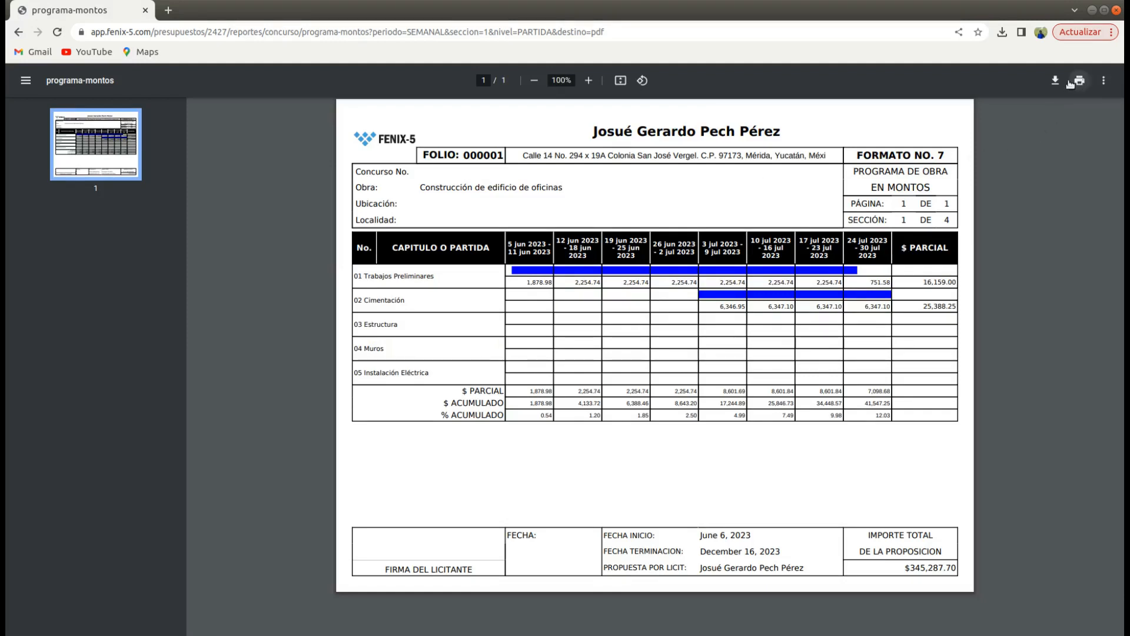
left_click(18, 33)
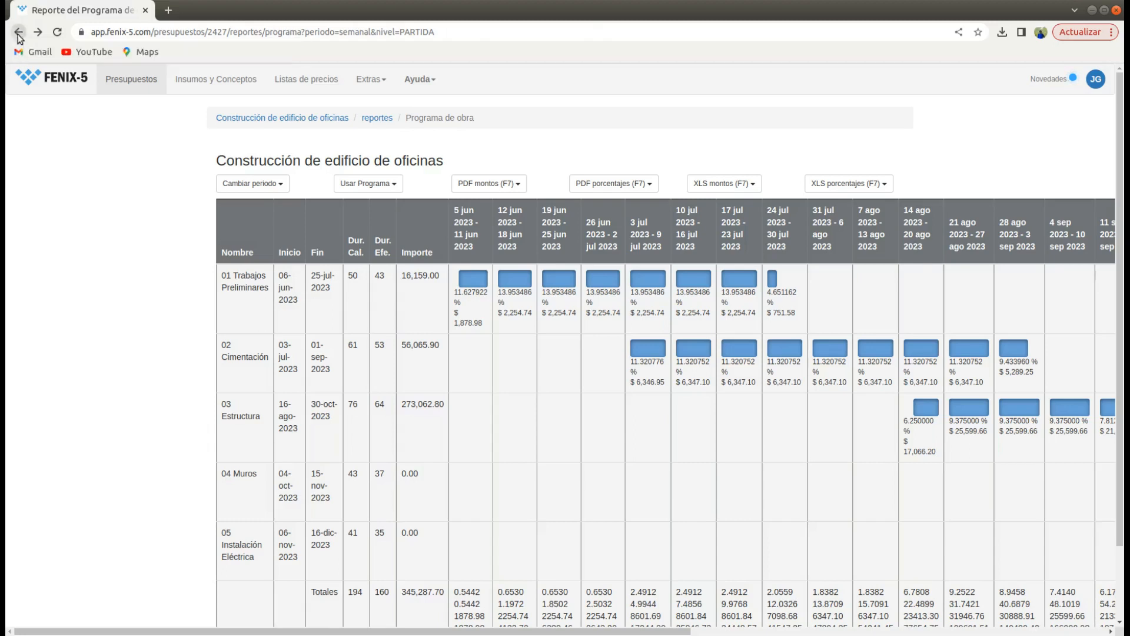
left_click(18, 33)
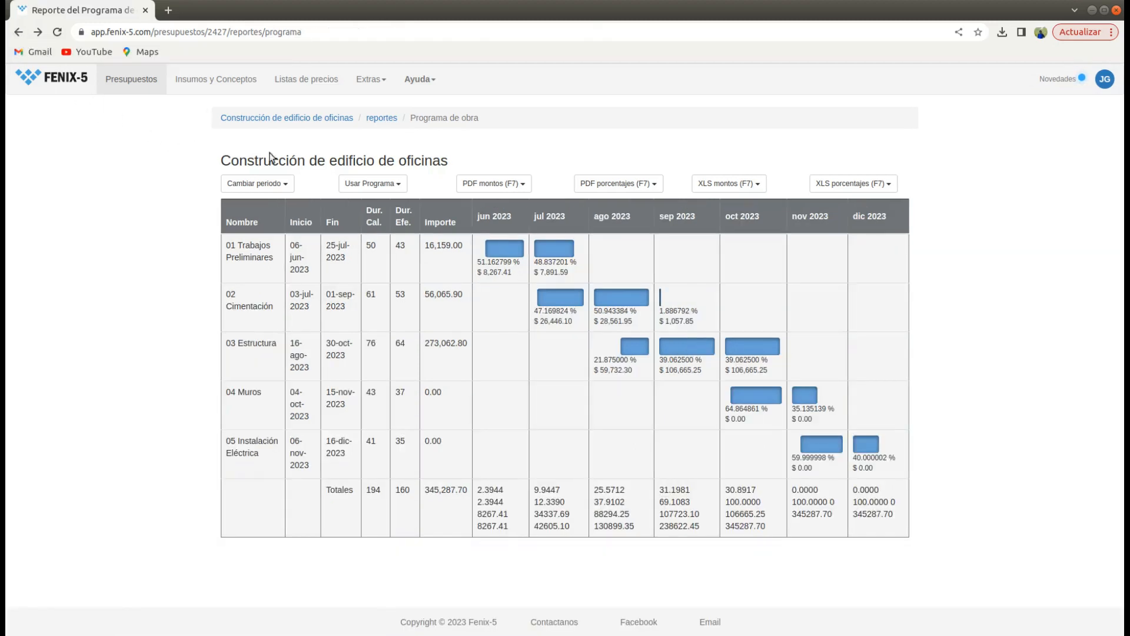
left_click(382, 119)
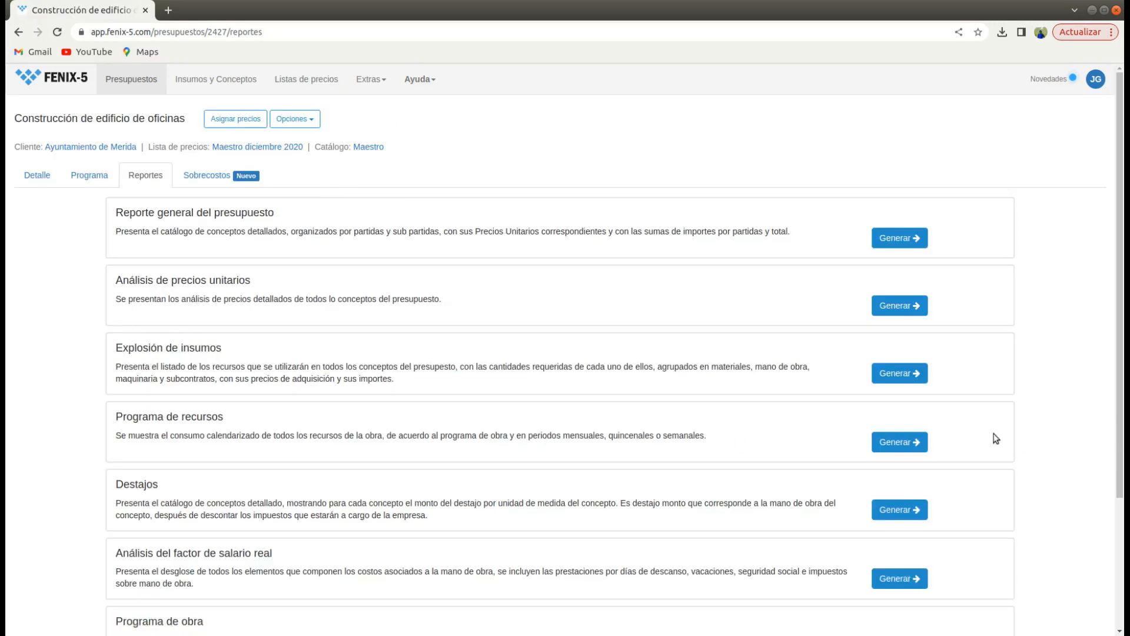
Generate the Programa de recursos report and examine the scheduled consumption of materials, labor and machinery.
left_click(903, 377)
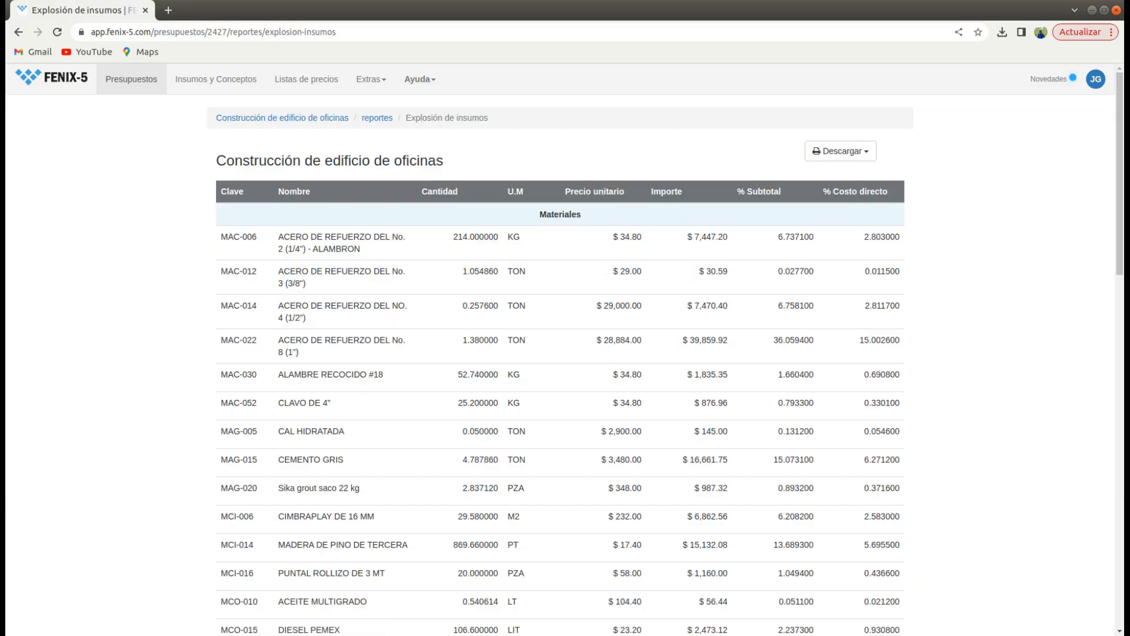
left_click(18, 31)
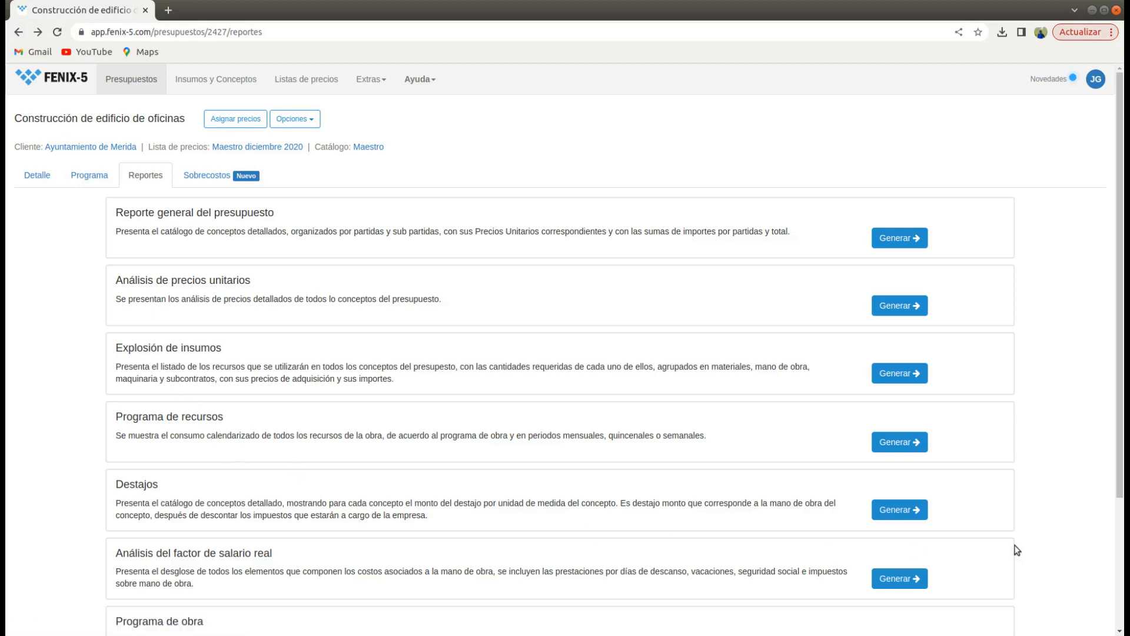
left_click(900, 445)
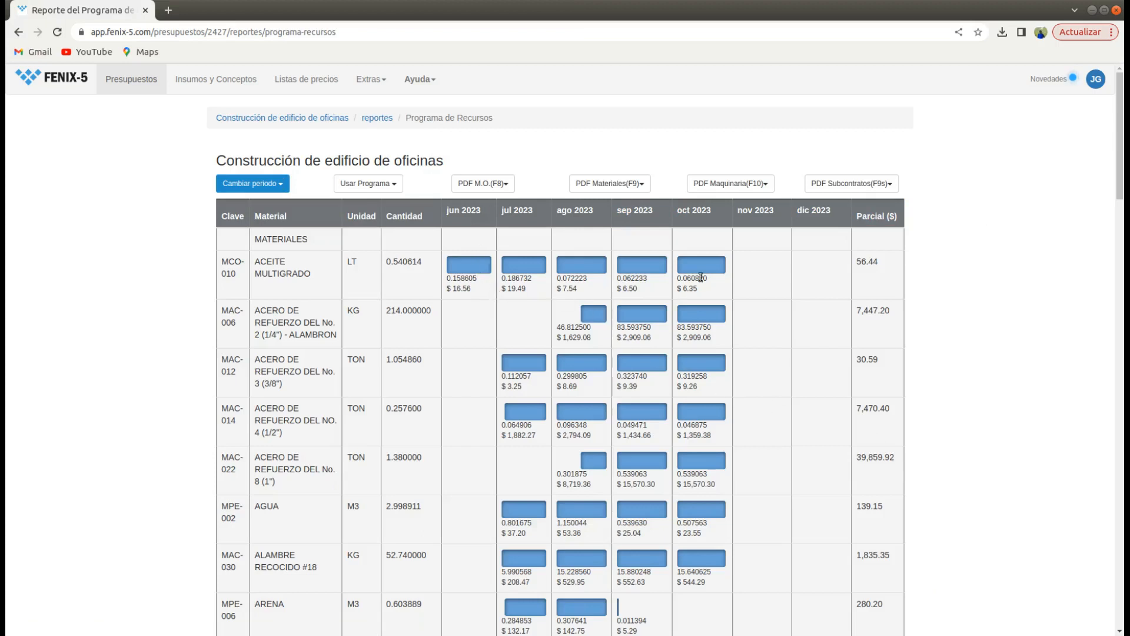
scroll(511, 303, "down", 3)
scroll(510, 294, "down", 5)
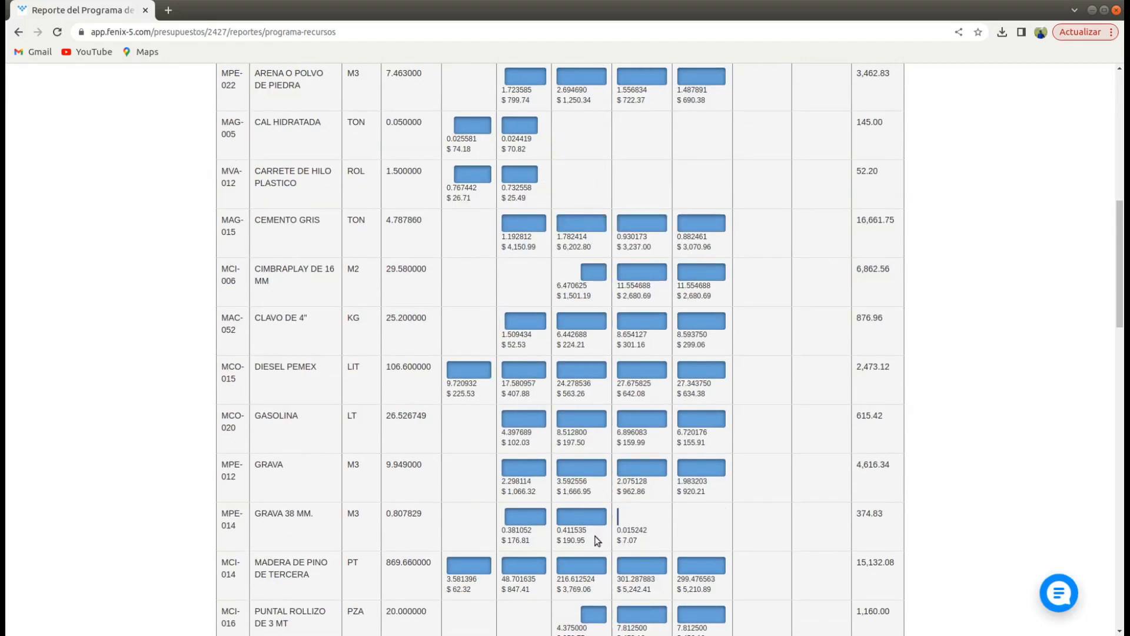
scroll(597, 539, "down", 3)
scroll(597, 521, "down", 15)
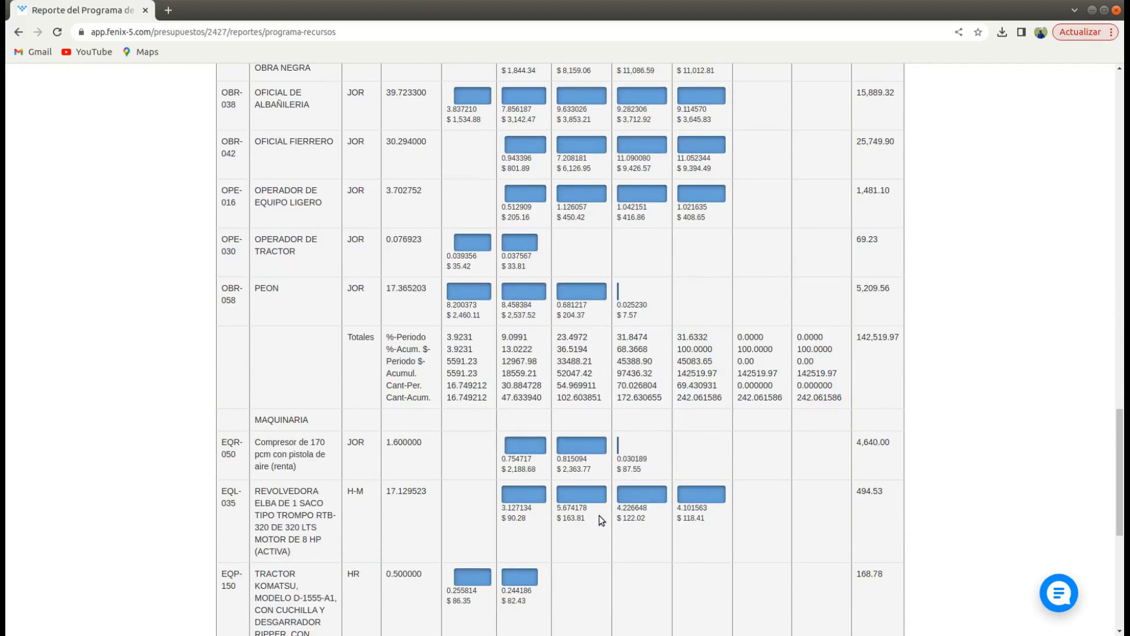
scroll(600, 518, "down", 2)
scroll(602, 510, "up", 10)
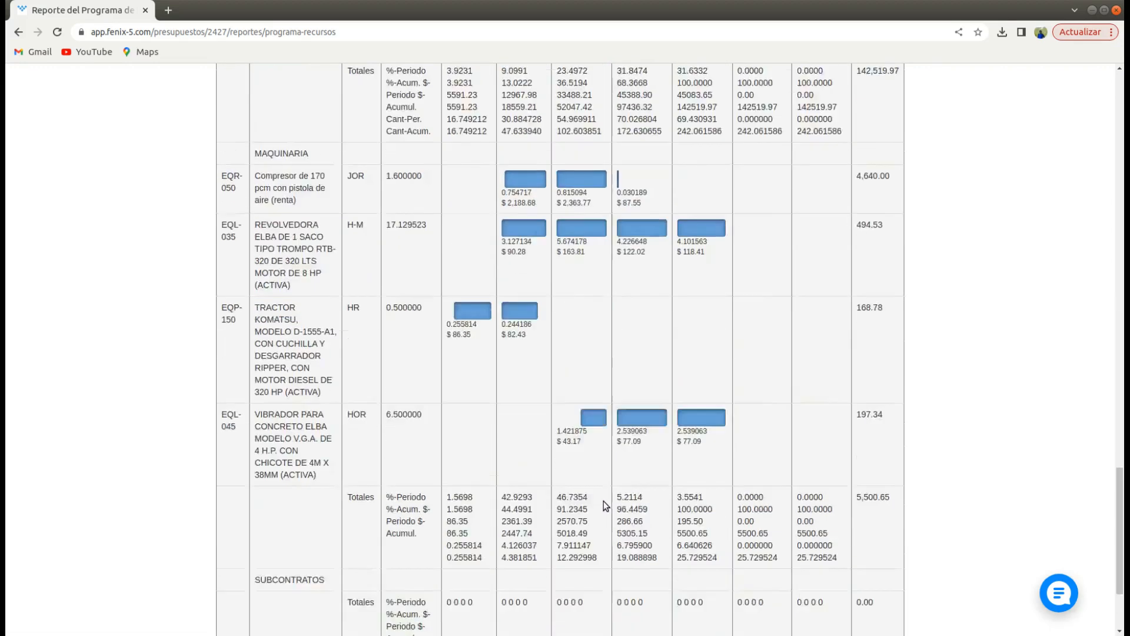
scroll(604, 496, "up", 18)
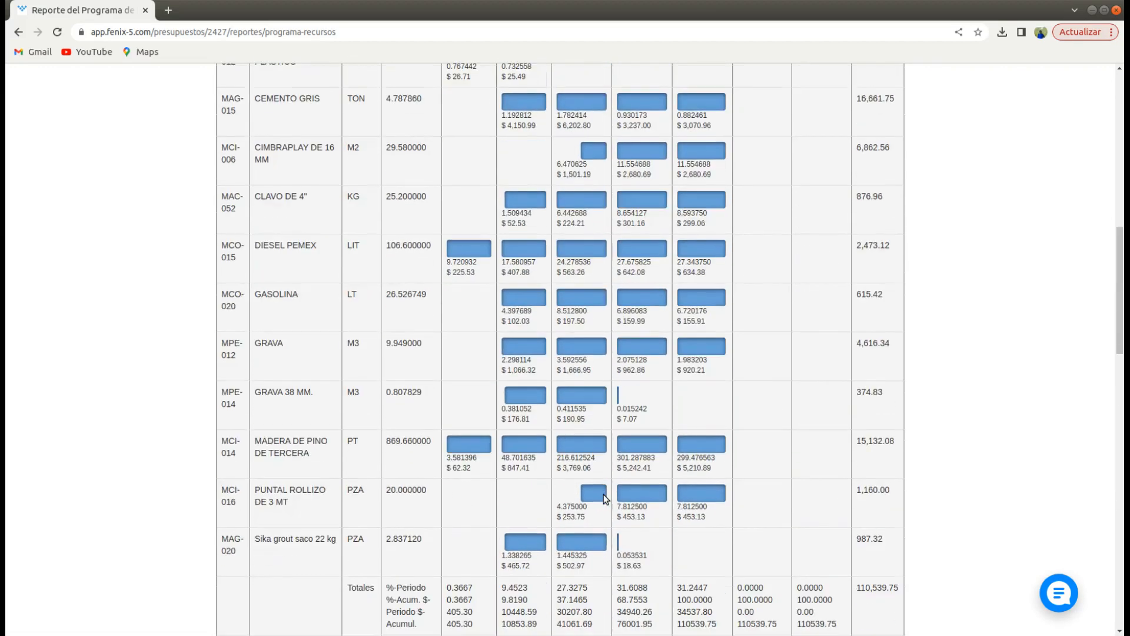
scroll(602, 494, "up", 2)
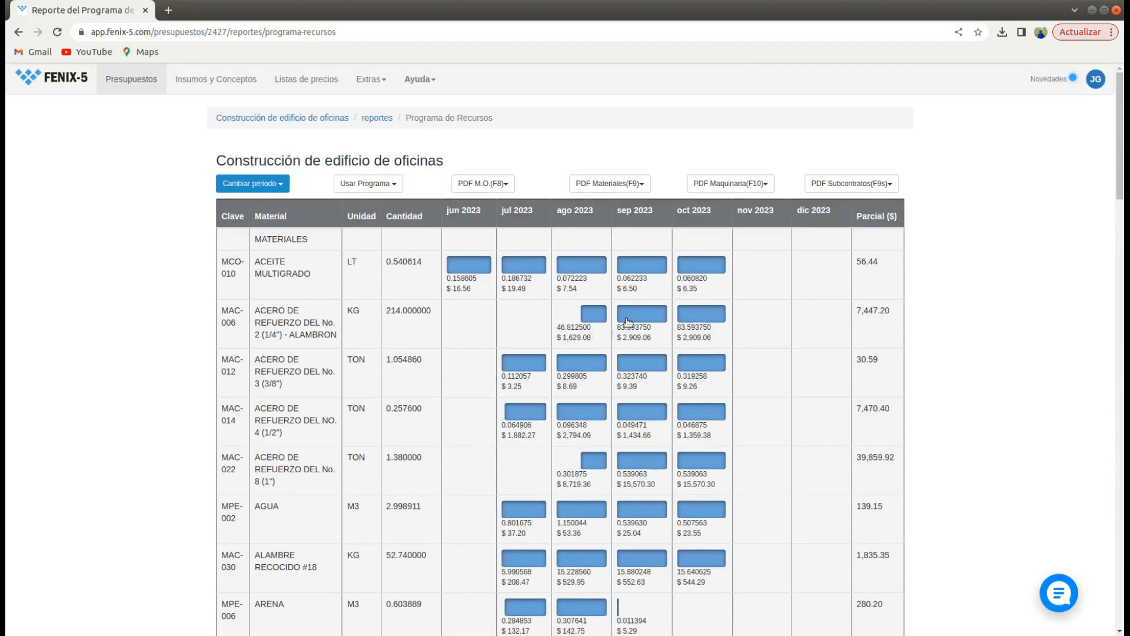
Show the Reportes de Concurso and look through the whole list of downloadable formats.
left_click(380, 120)
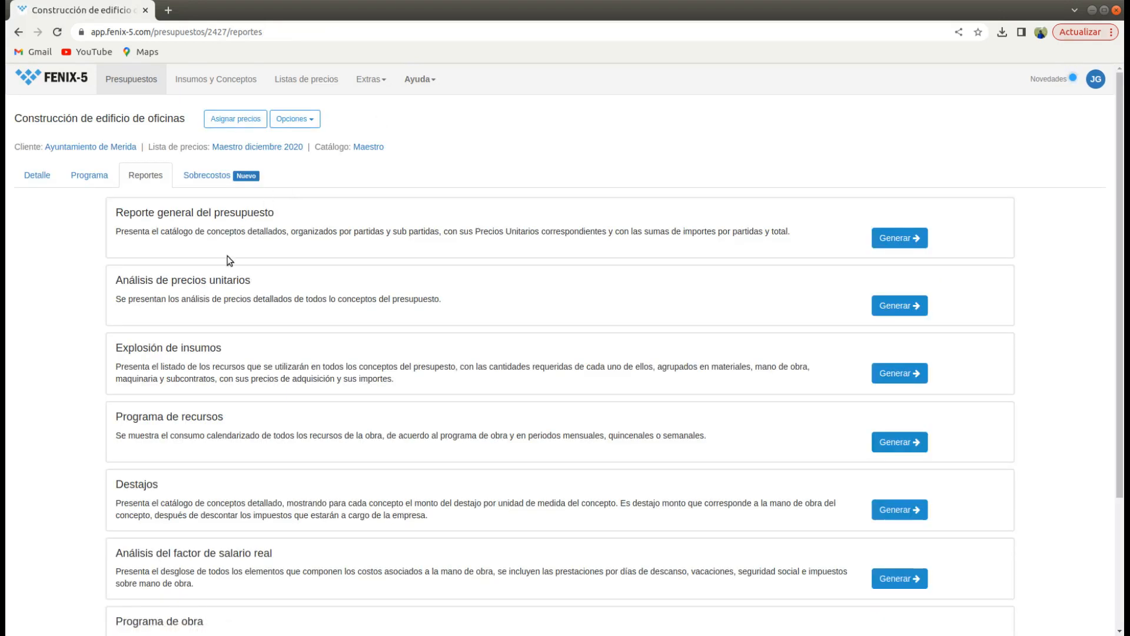
scroll(227, 255, "down", 3)
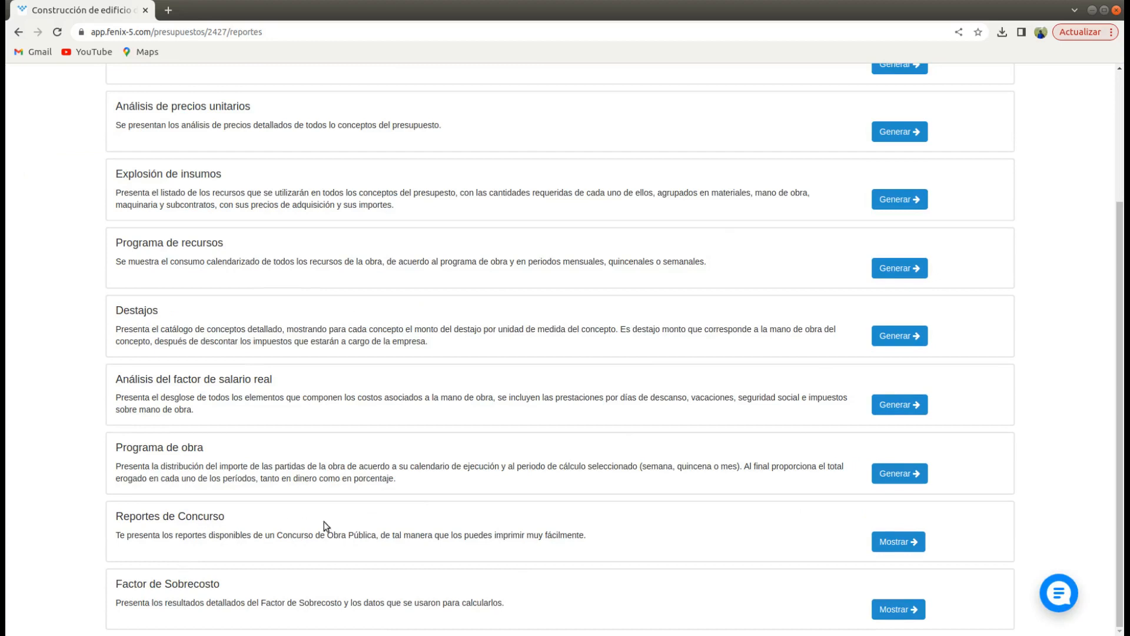
left_click(903, 544)
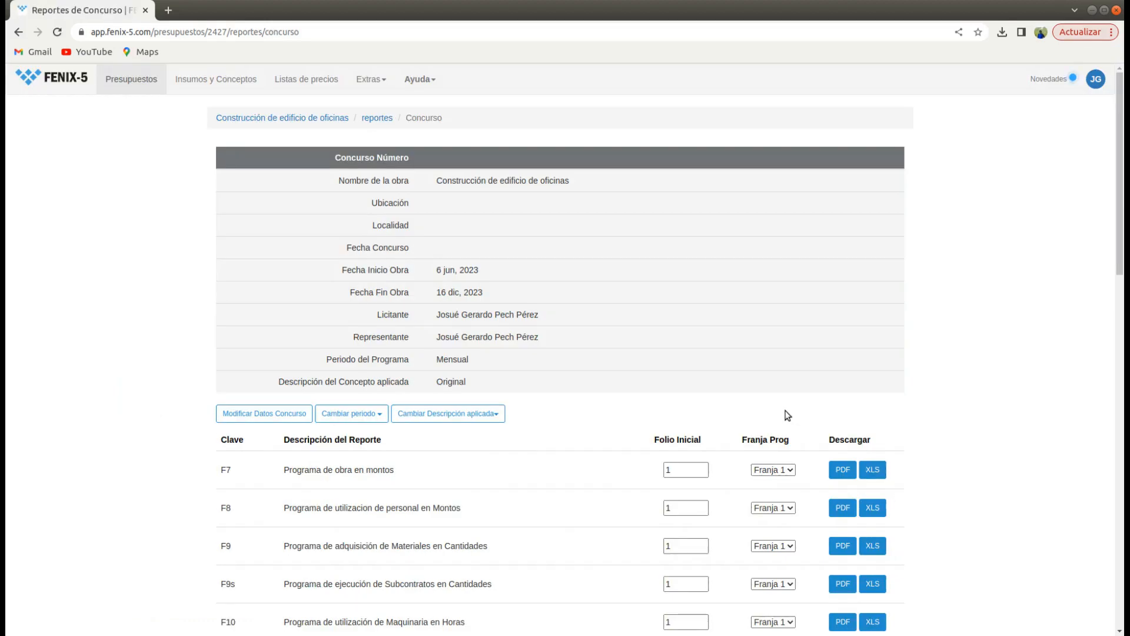
scroll(754, 398, "down", 5)
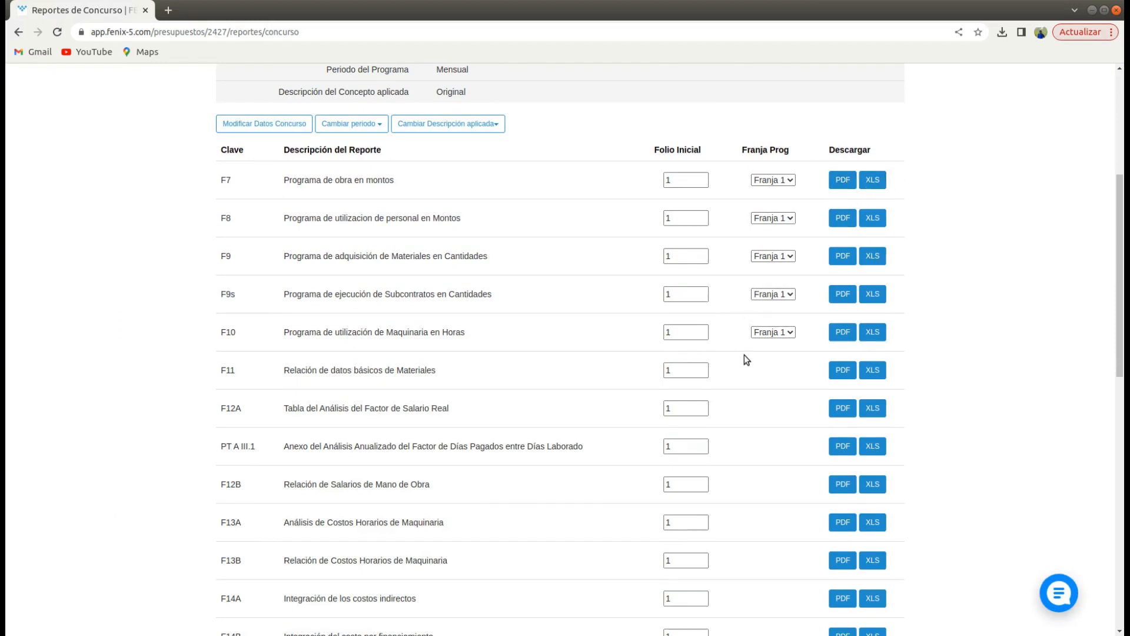
scroll(744, 360, "down", 5)
scroll(746, 352, "down", 7)
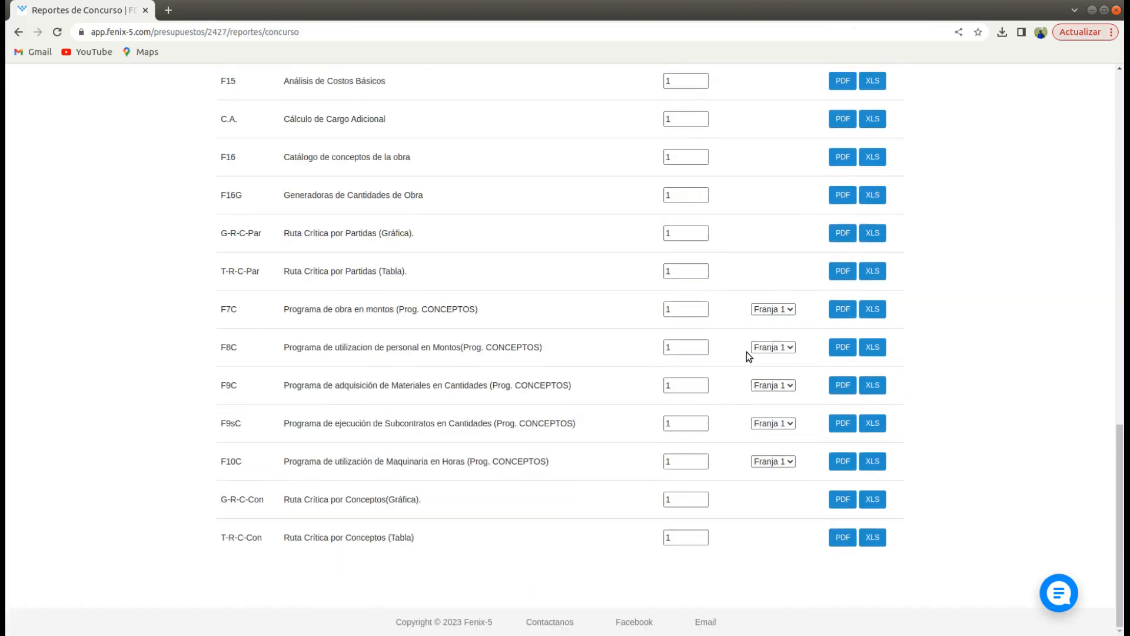
Examine the concurso details and the available report formats again, from F7 through F10C, and return to the budget's list of reports.
scroll(746, 352, "up", 9)
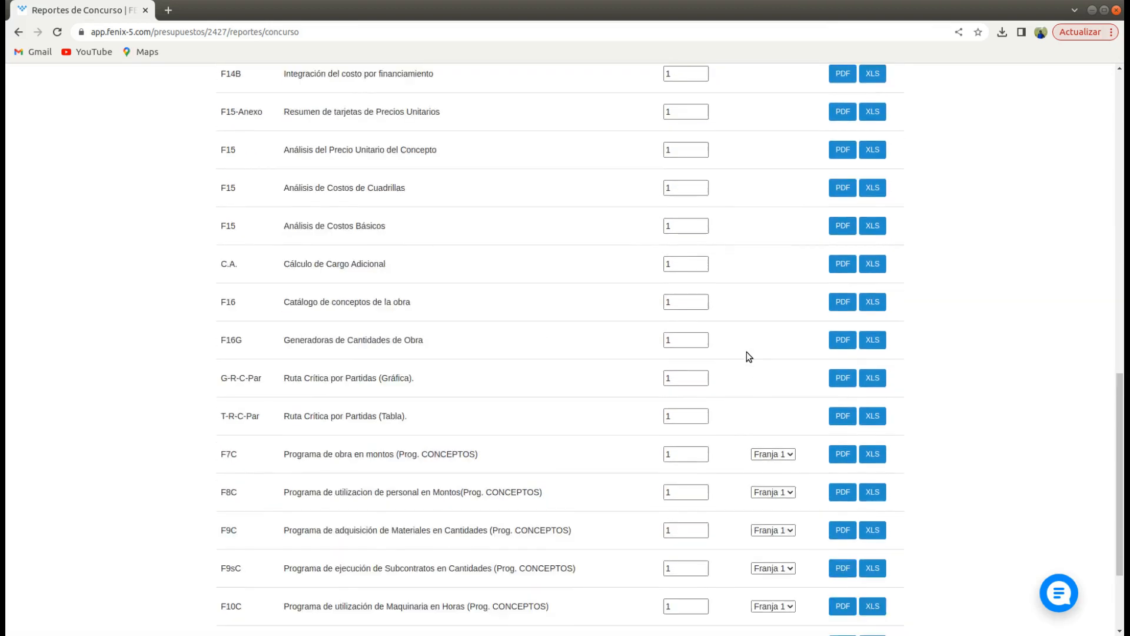
scroll(747, 351, "up", 7)
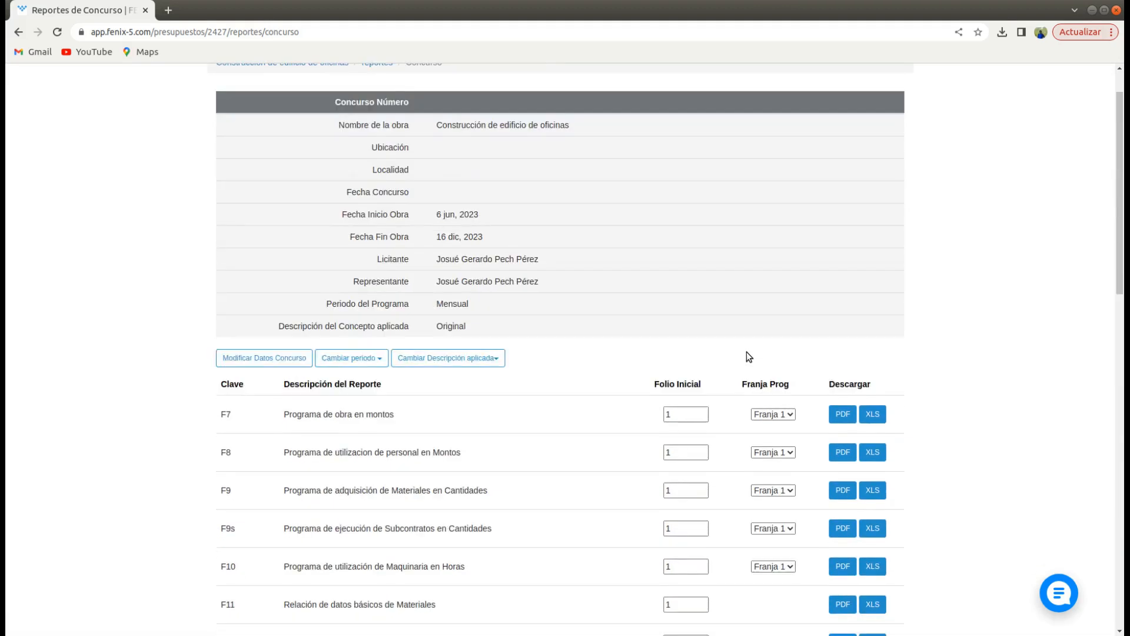
scroll(746, 352, "down", 4)
scroll(747, 352, "down", 4)
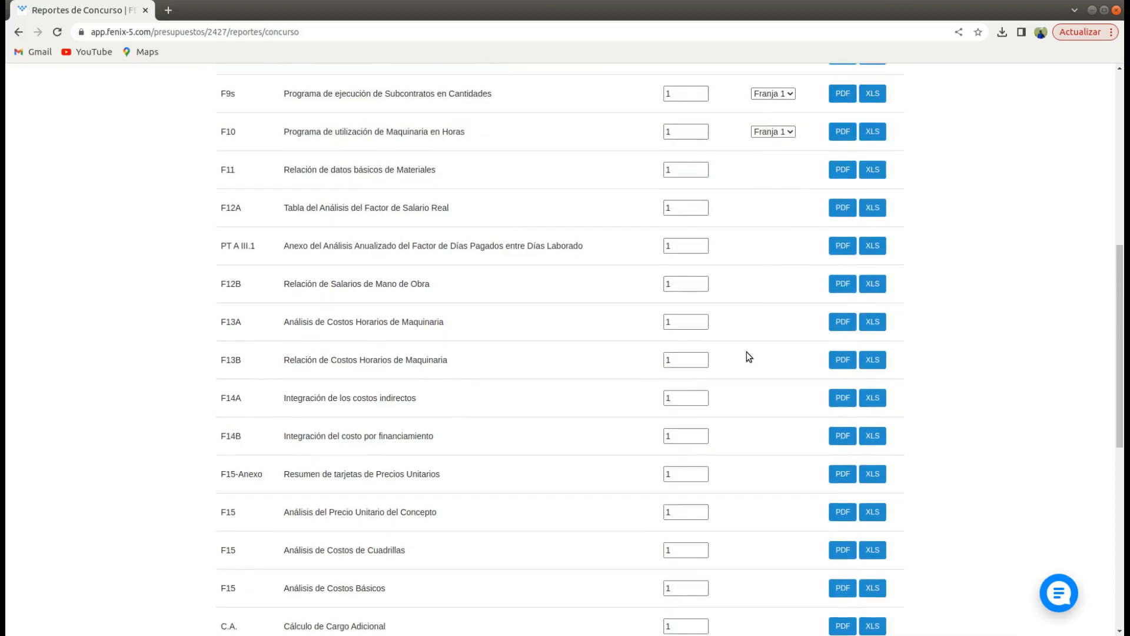
scroll(746, 357, "down", 4)
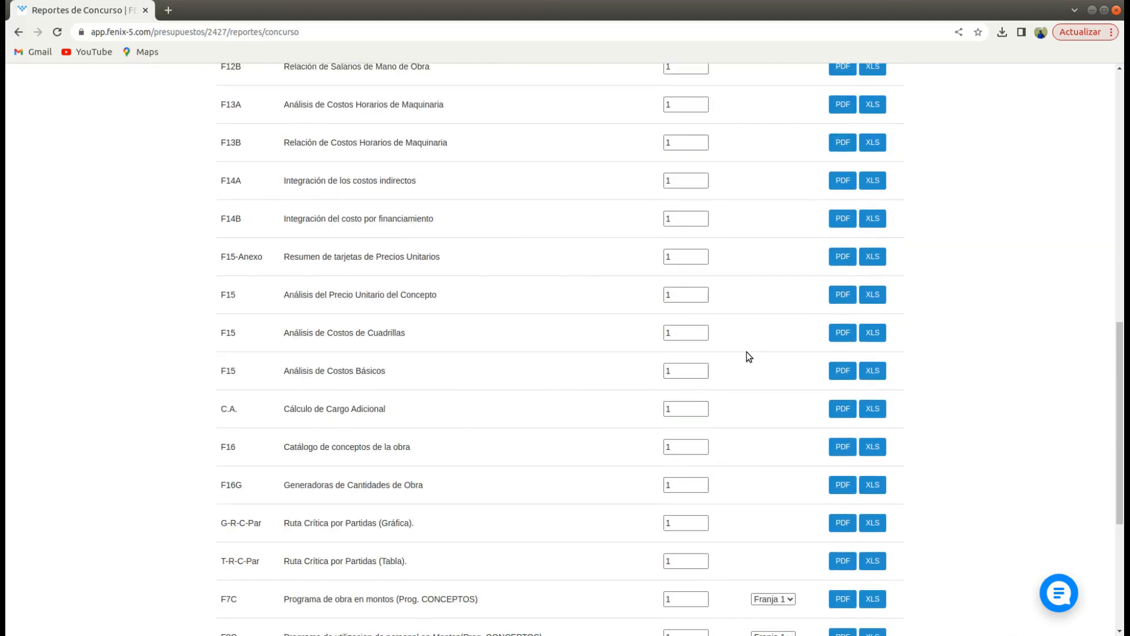
scroll(747, 357, "down", 1)
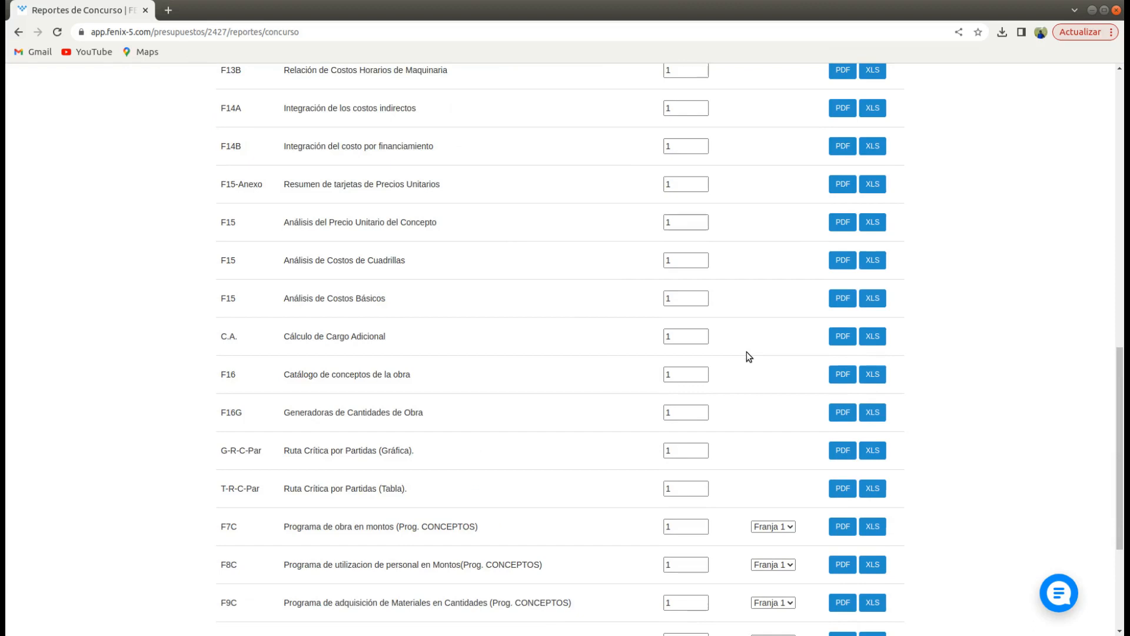
scroll(746, 356, "down", 1)
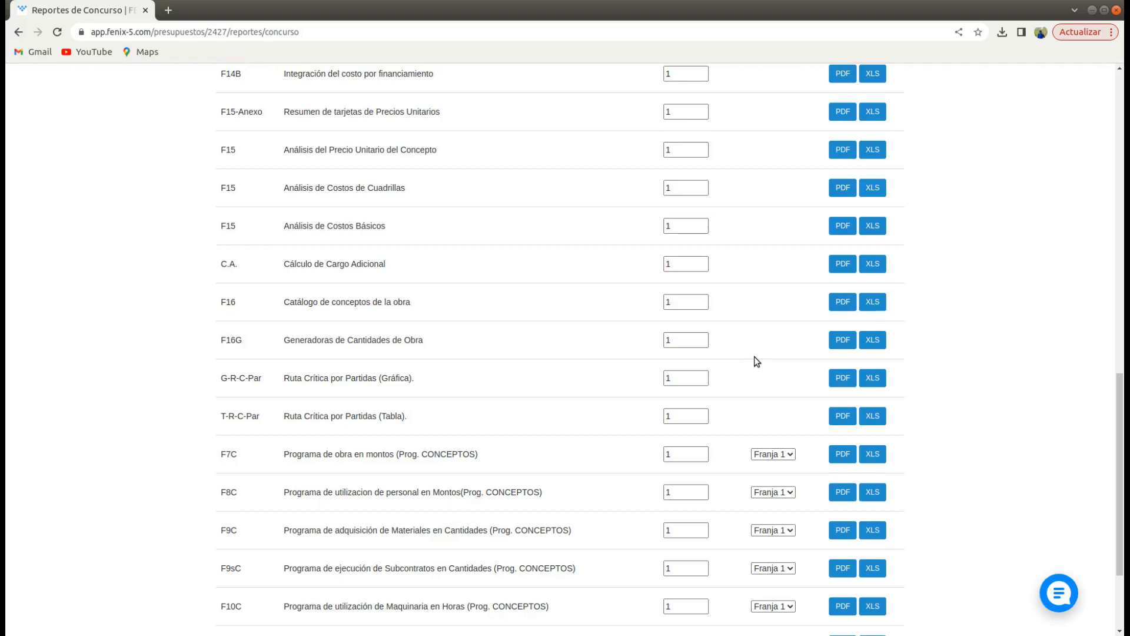
scroll(754, 356, "down", 1)
scroll(755, 357, "up", 6)
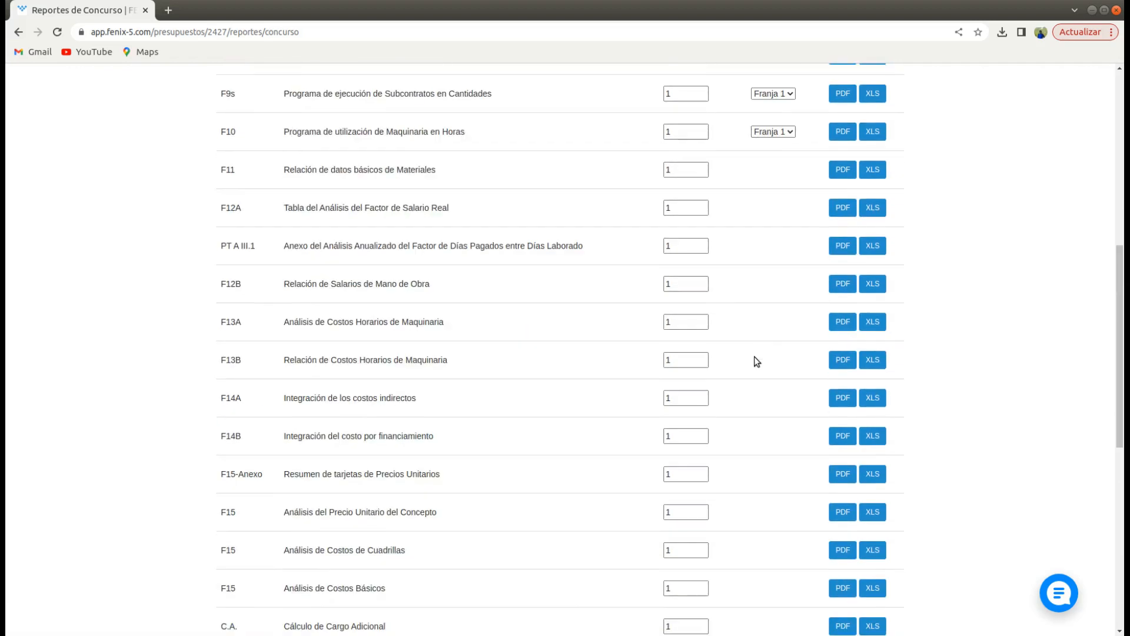
scroll(755, 357, "up", 7)
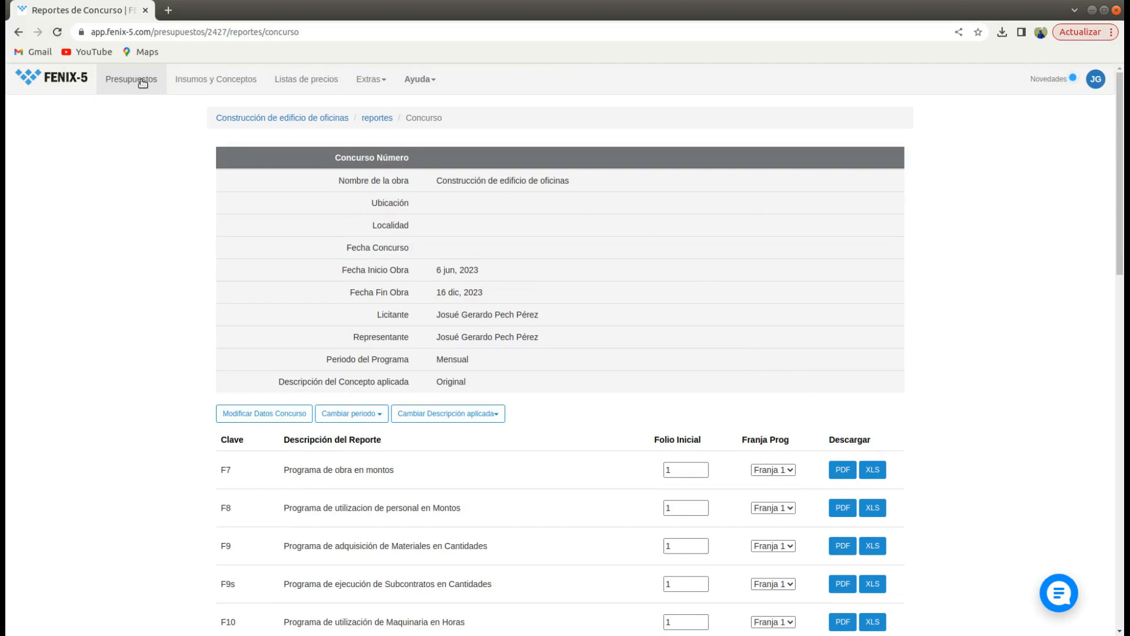
left_click(378, 117)
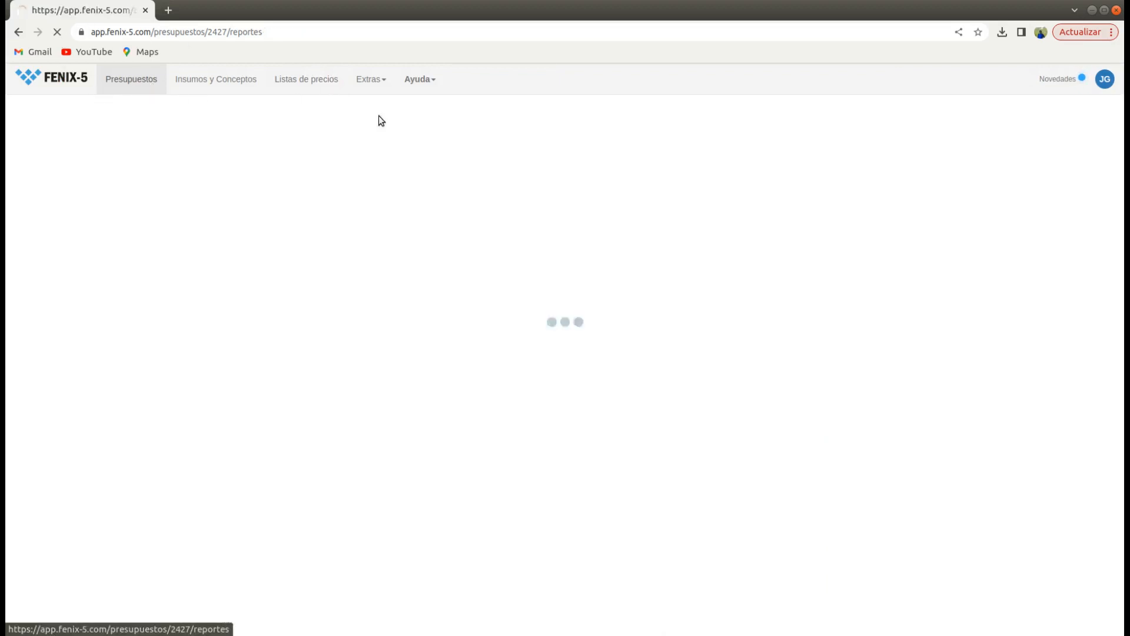